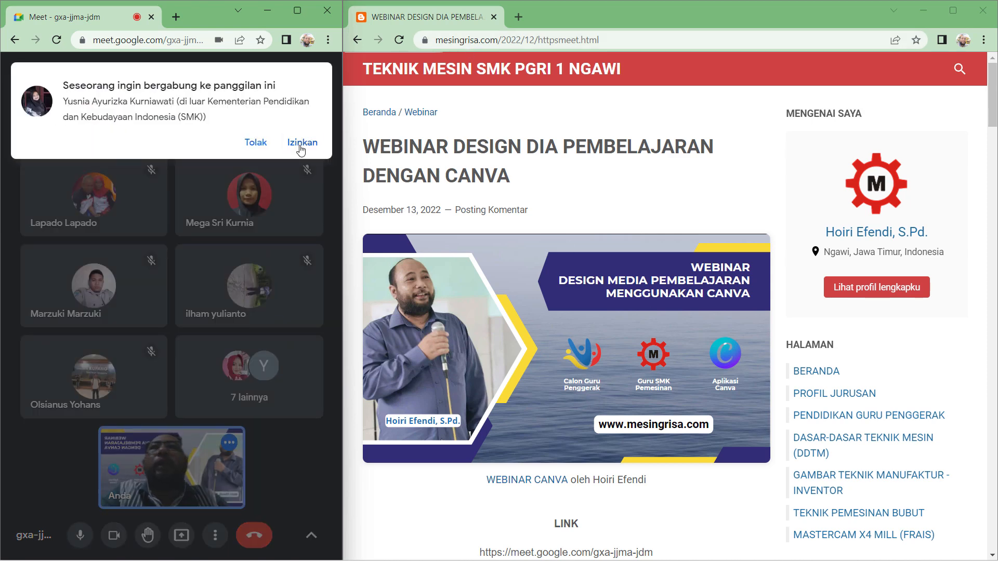
- Admit the person asking to join the video call
click(303, 147)
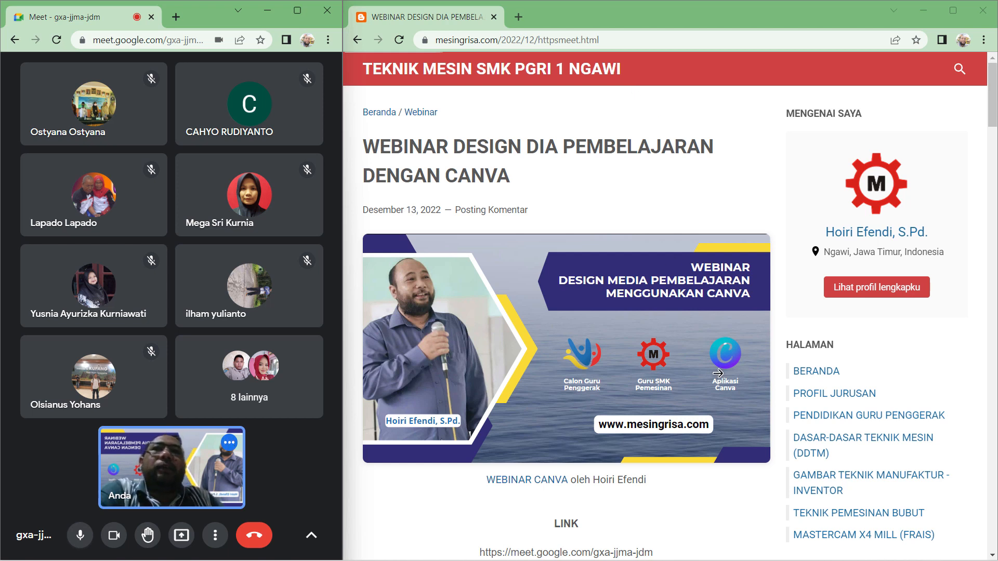
- Open the WEBINAR CANVA presentation linked in the blog post and advance to its second slide
click(547, 484)
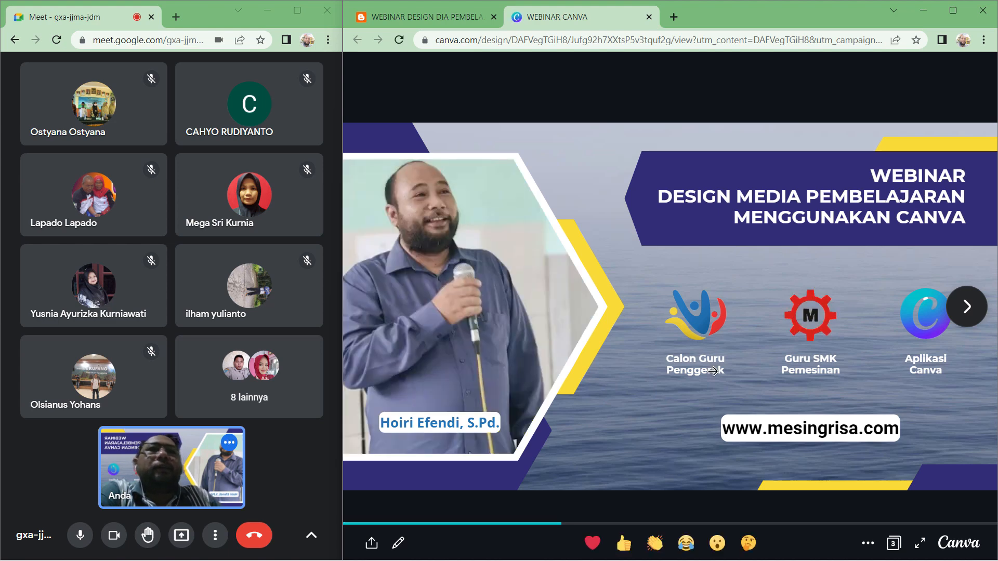
click(975, 317)
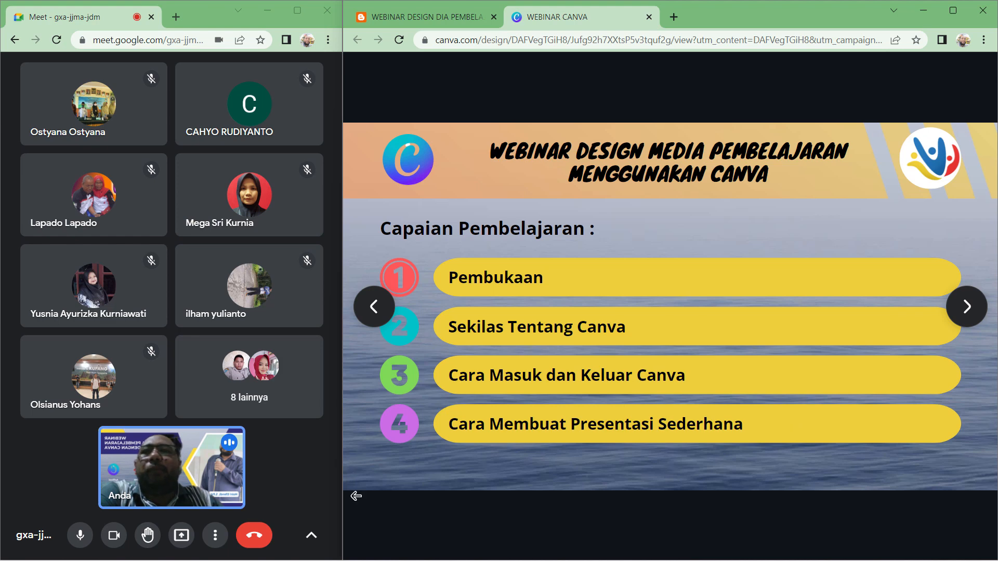
- Open the in-call chat to read the messages, then close it
click(311, 535)
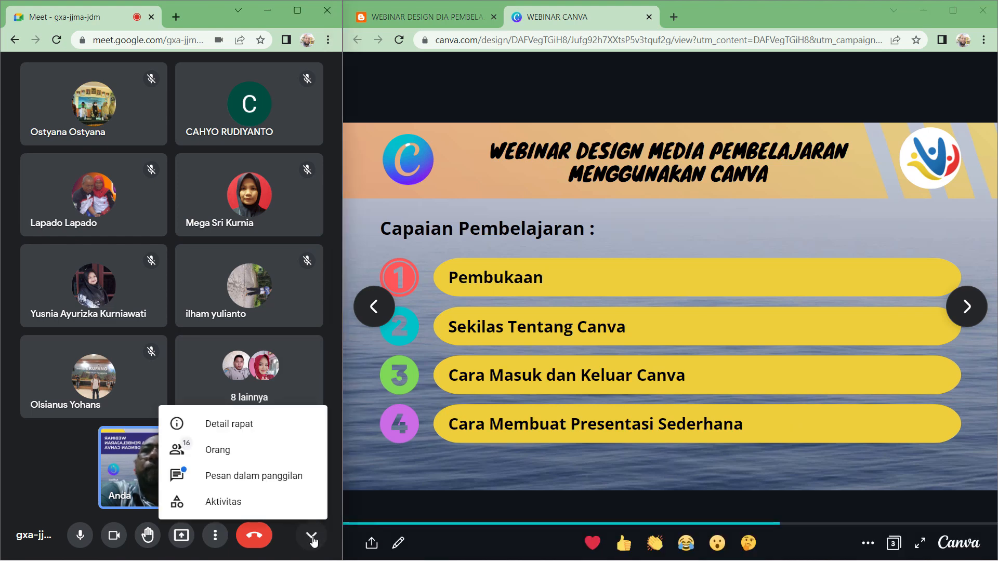
click(281, 474)
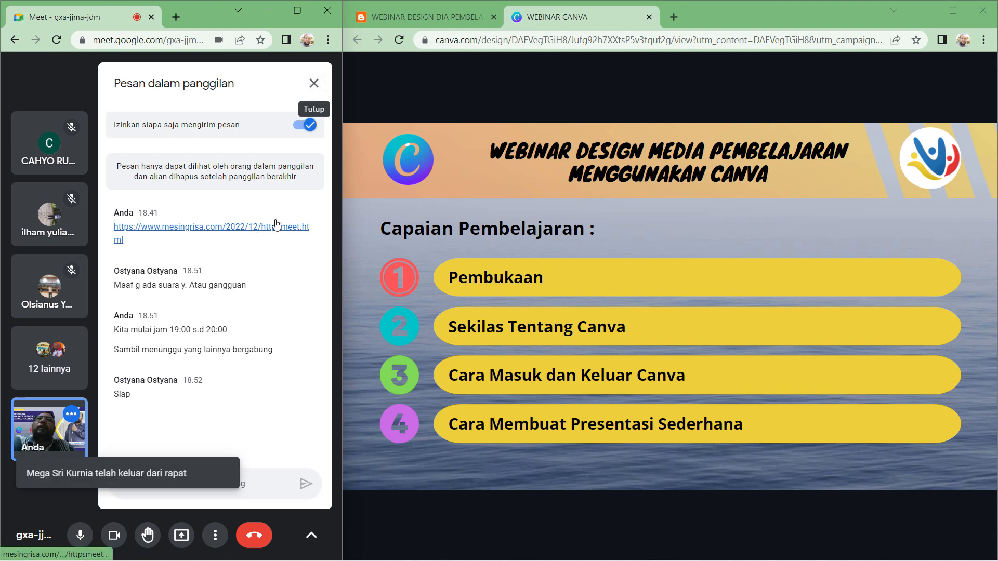
click(314, 83)
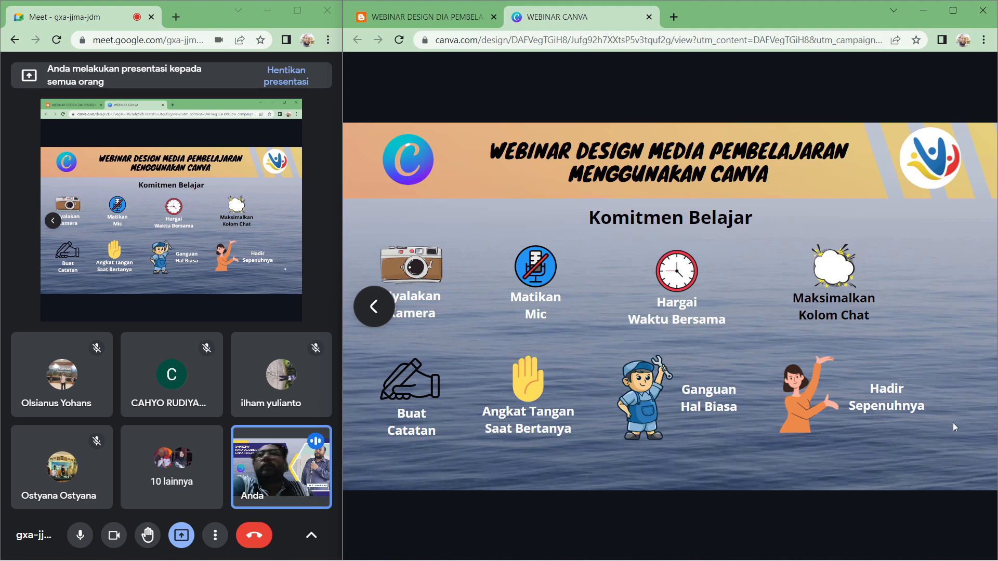
- Advance the presentation to the next slide
key(Right)
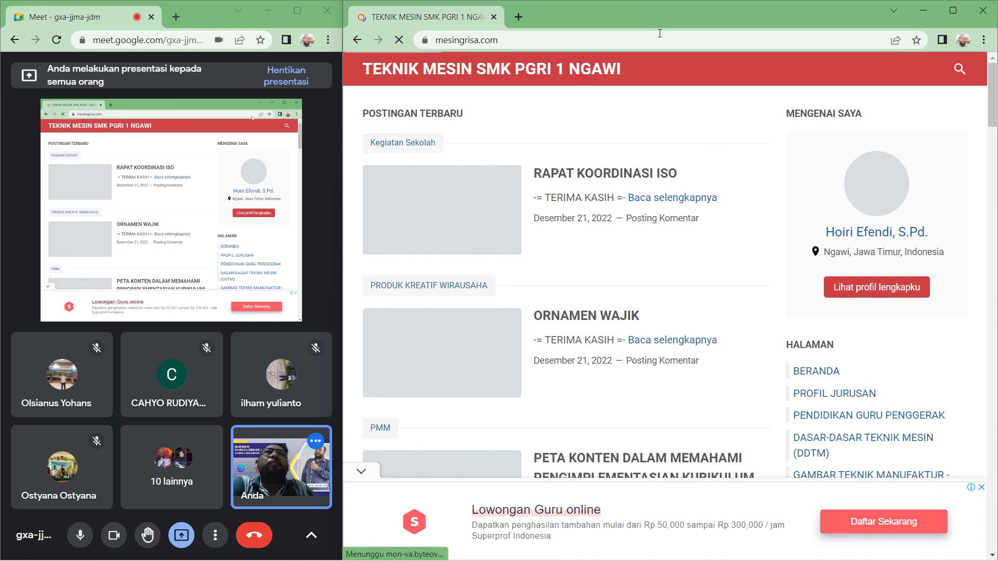
- Open a new browser tab and go to canva.com
click(519, 18)
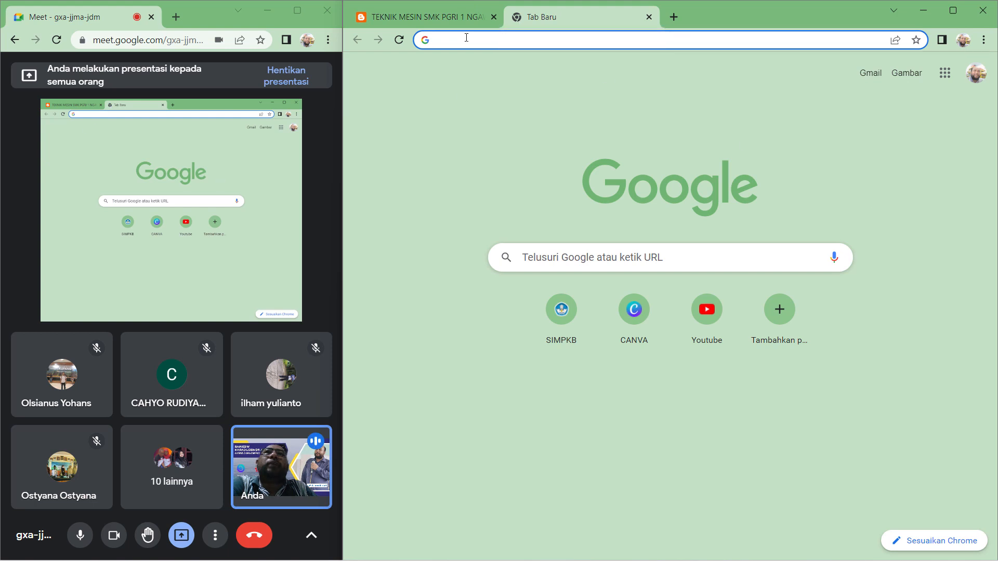
text(canva.com)
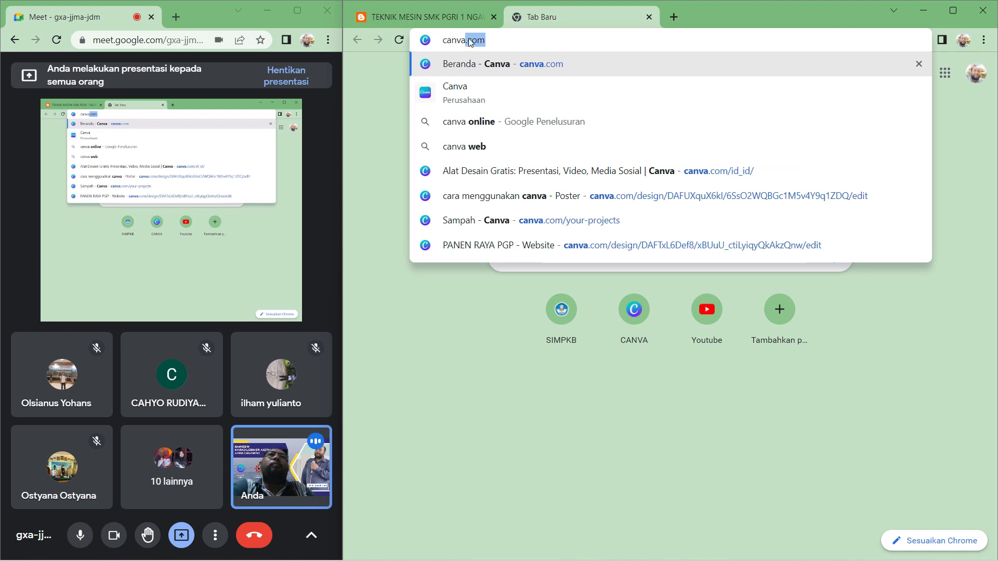
click(504, 38)
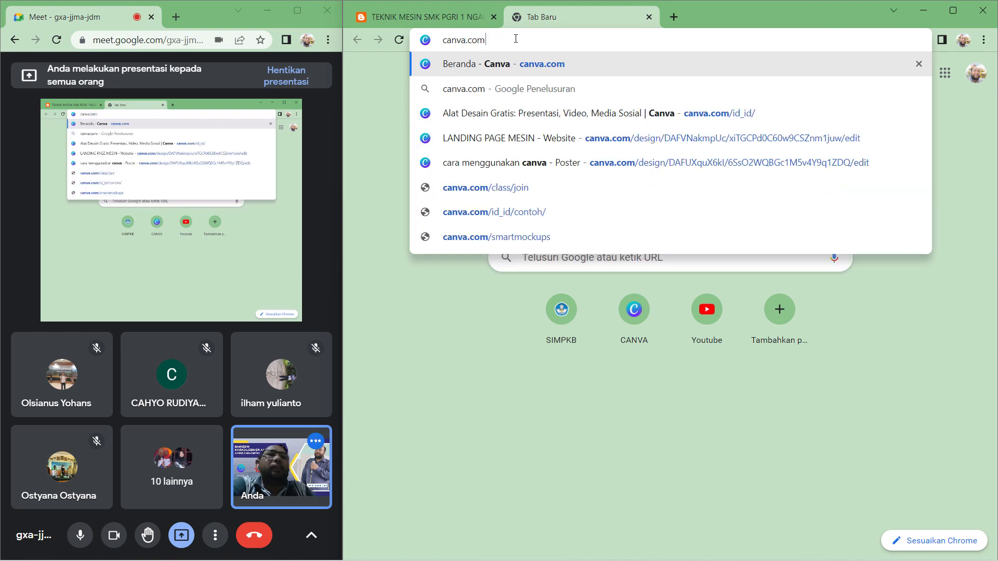
key(Return)
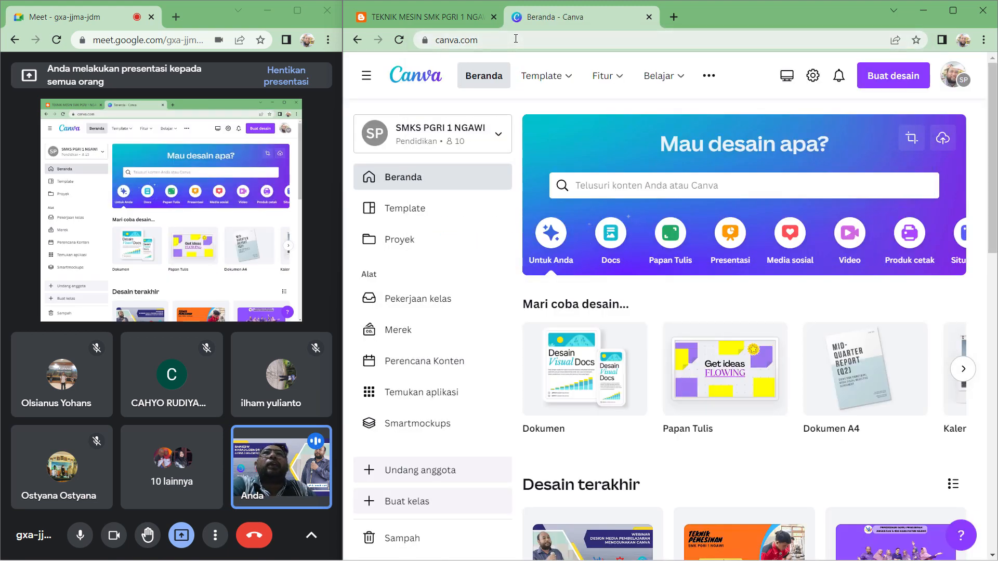
- Log out of the Canva account from the profile menu
click(949, 89)
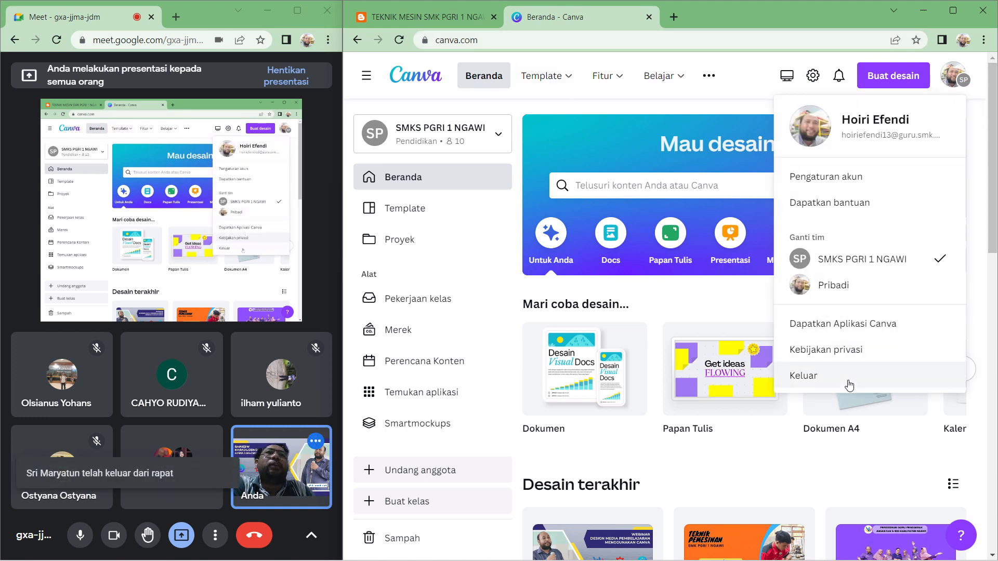
click(848, 376)
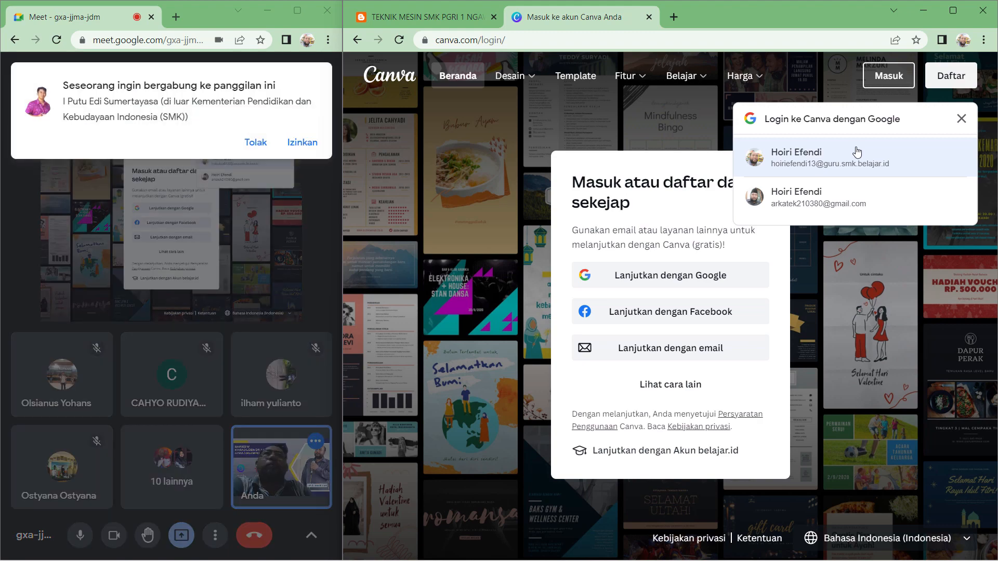
- Sign back in to Canva with the school Google account, admitting the waiting participant to the call
click(857, 153)
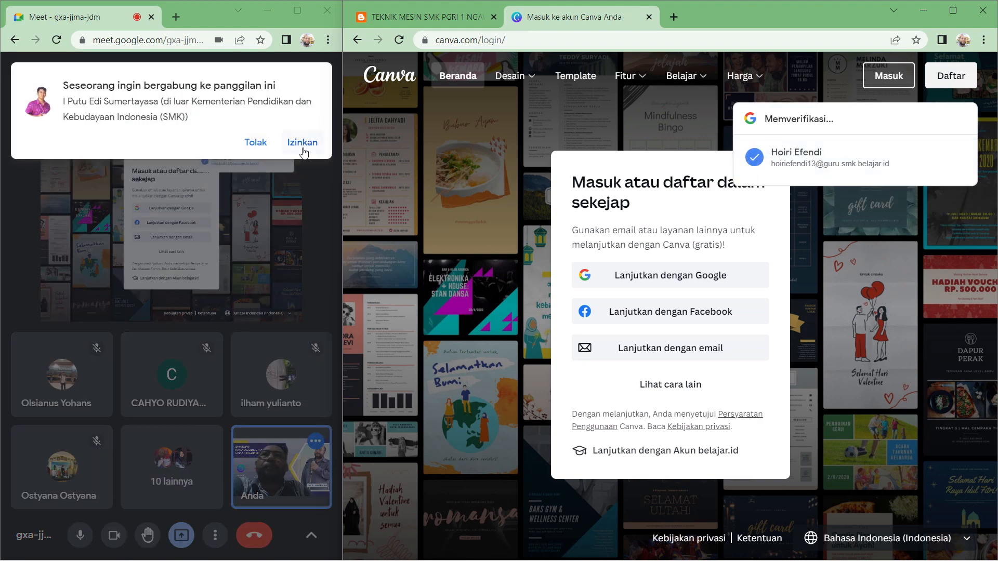
click(302, 141)
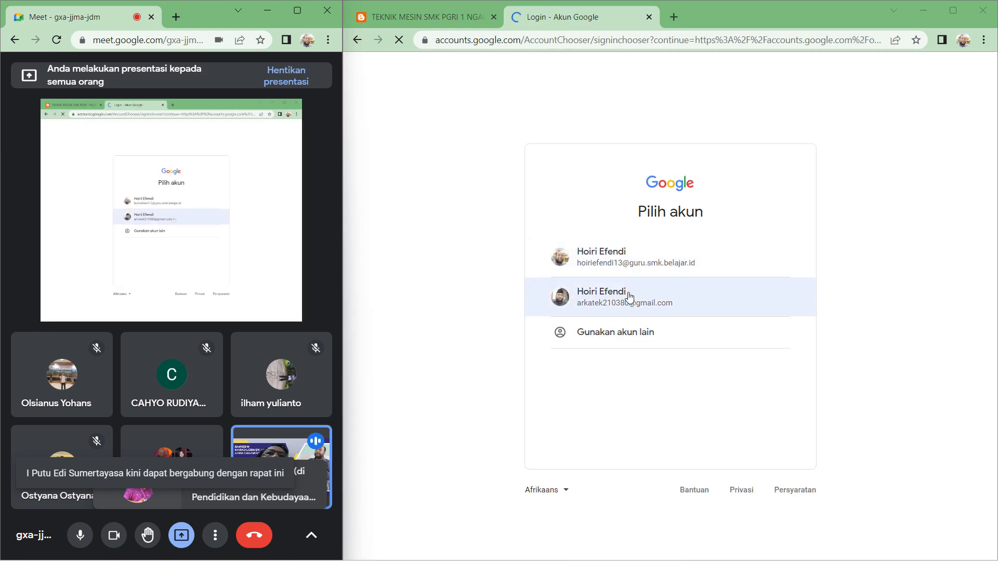
click(632, 255)
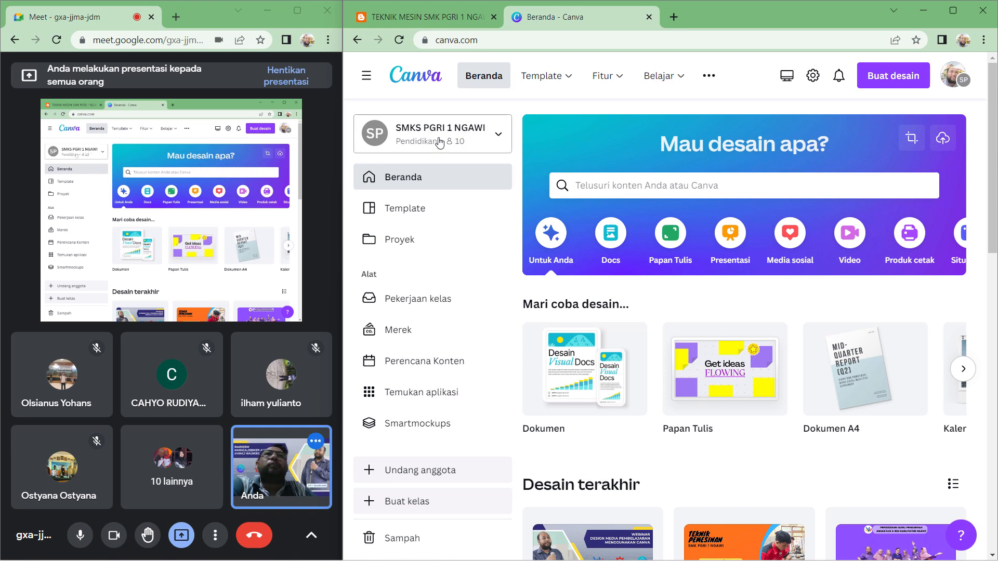
- Log out of Canva again and close the Canva login tab
click(949, 76)
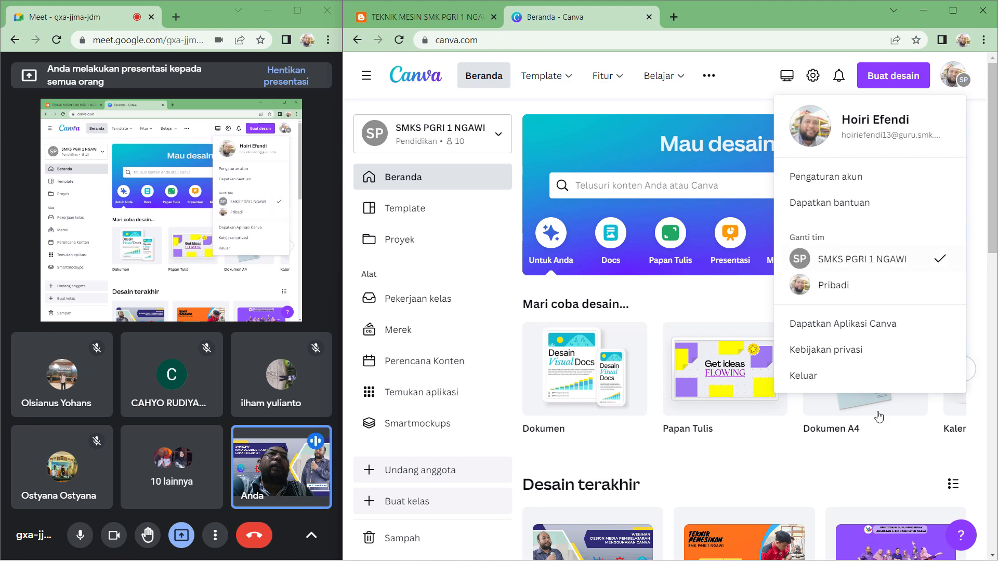
click(820, 377)
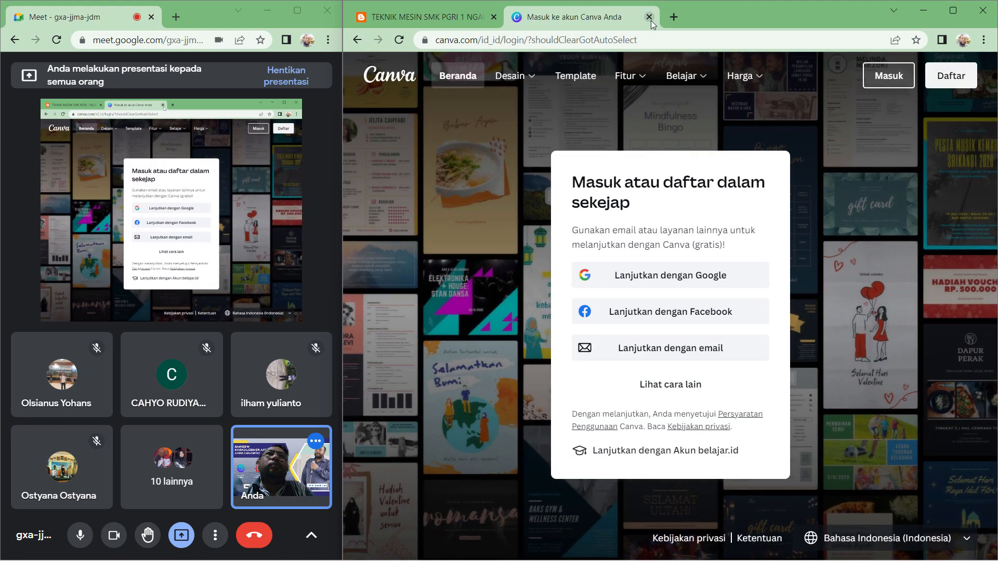
click(650, 18)
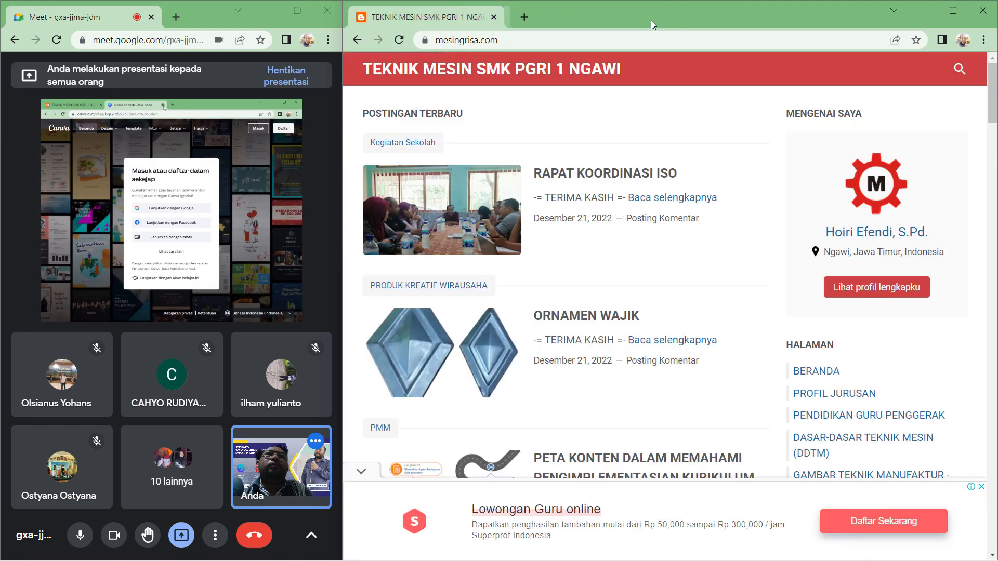
- Open Canva from the Google apps launcher in a new tab and sign in with the school Google account
click(520, 19)
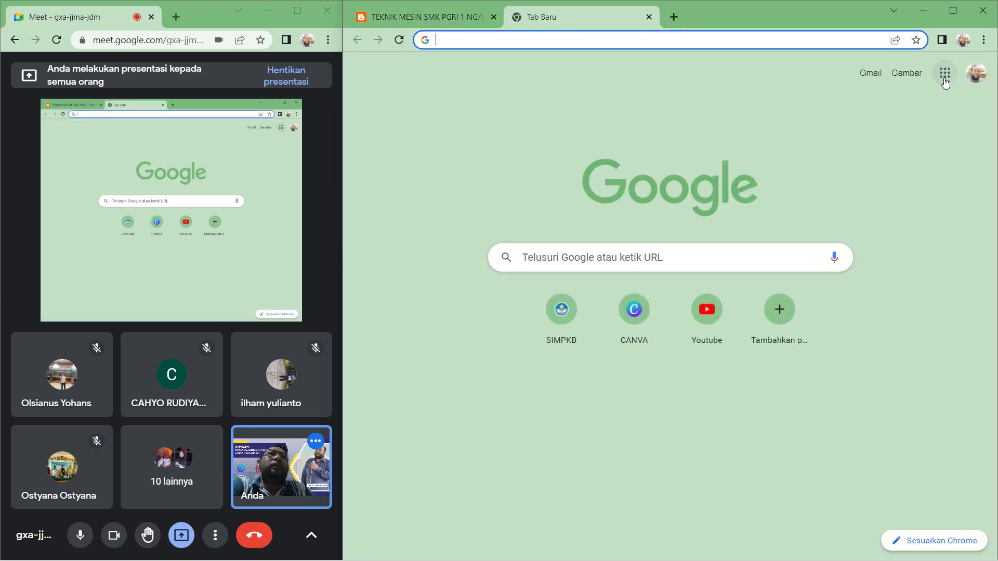
click(945, 82)
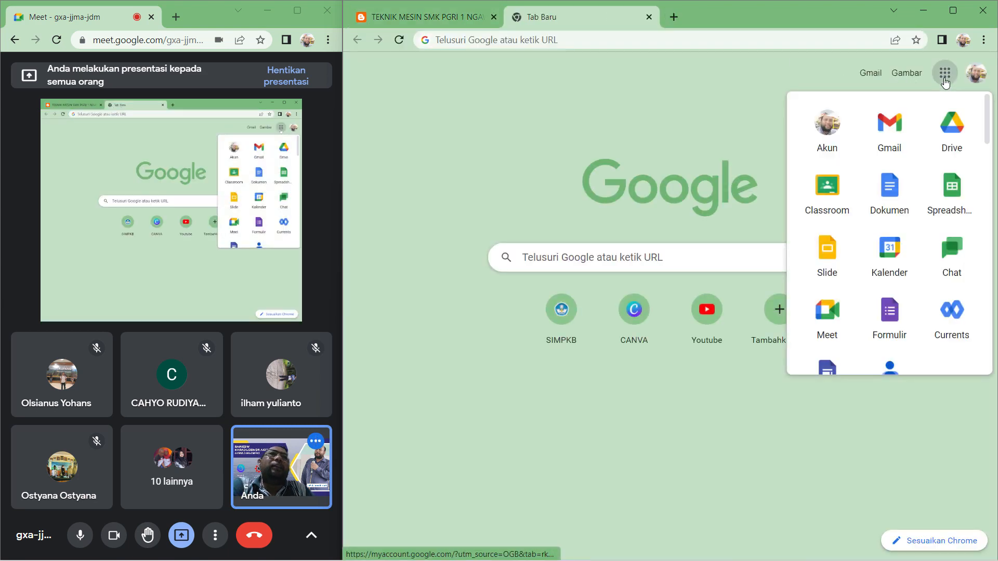
scroll(936, 226, down, 1)
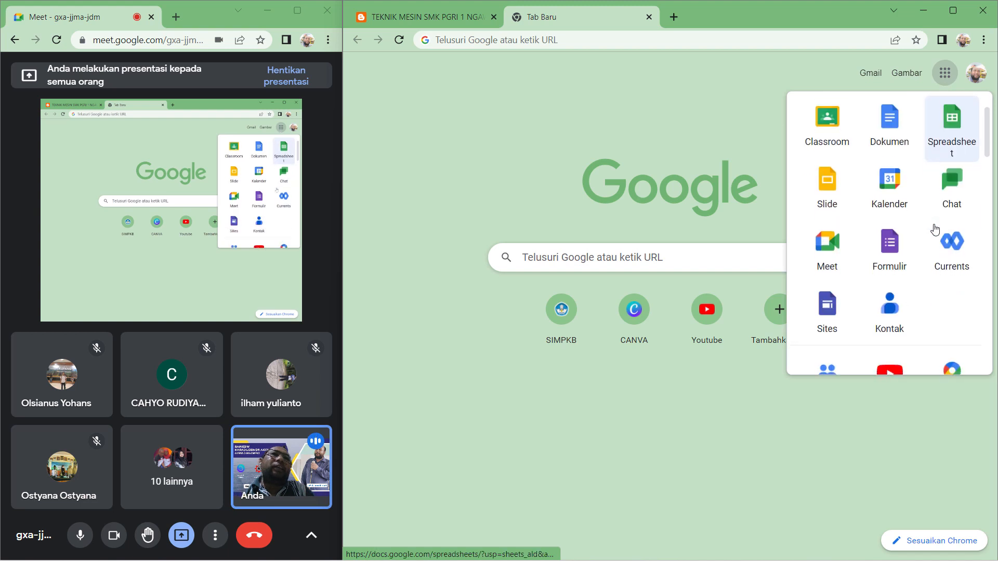
scroll(936, 229, down, 6)
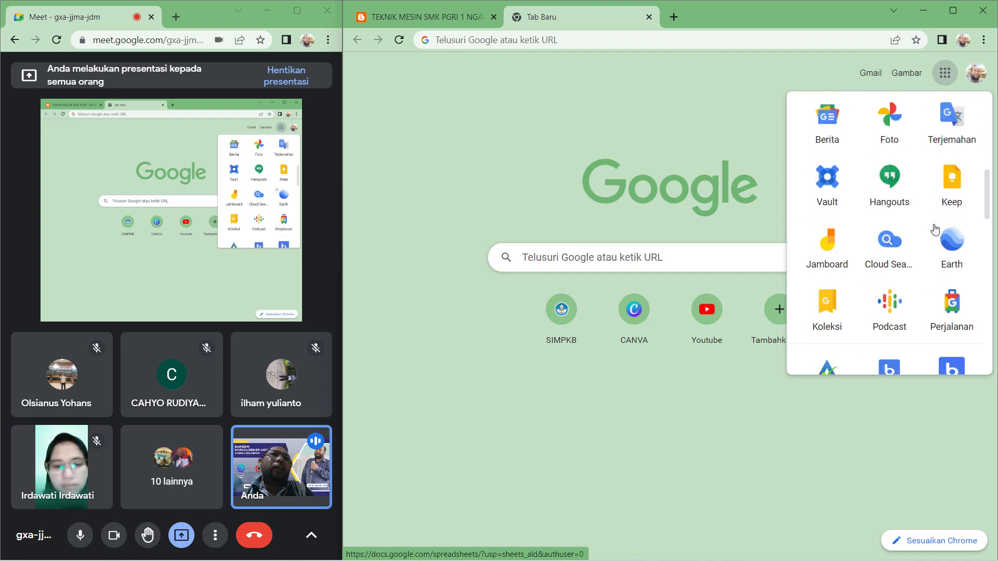
scroll(935, 229, down, 4)
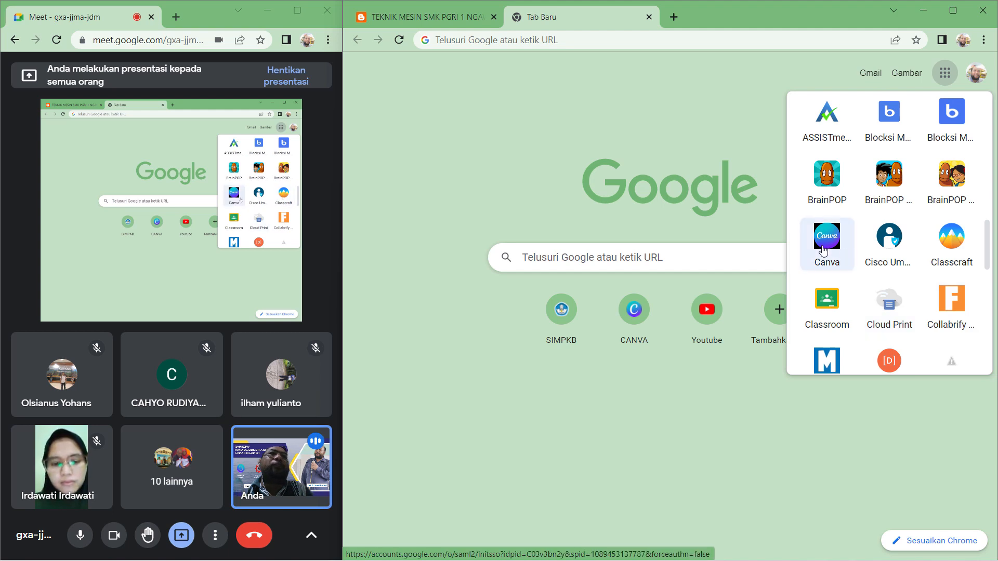
click(823, 251)
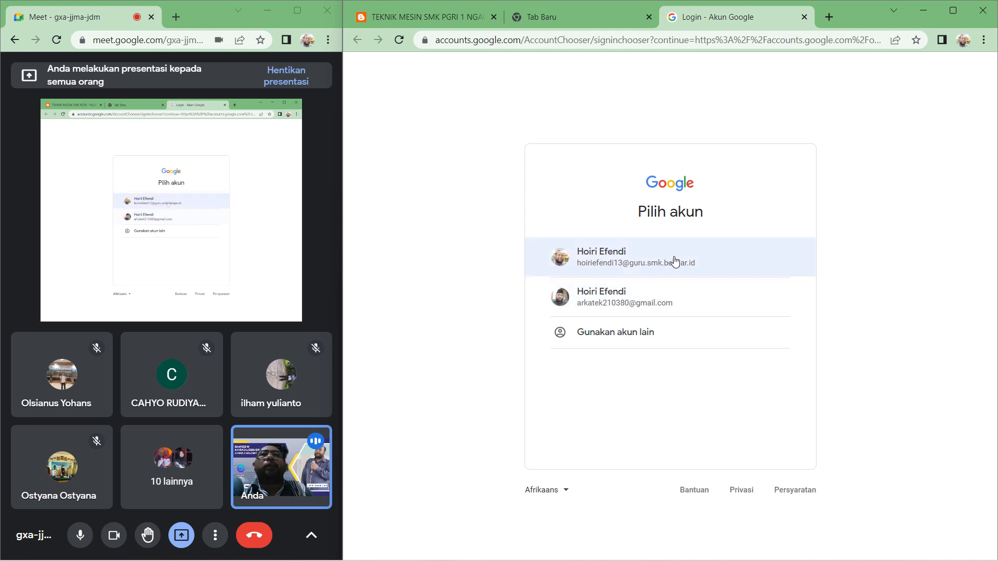
click(706, 262)
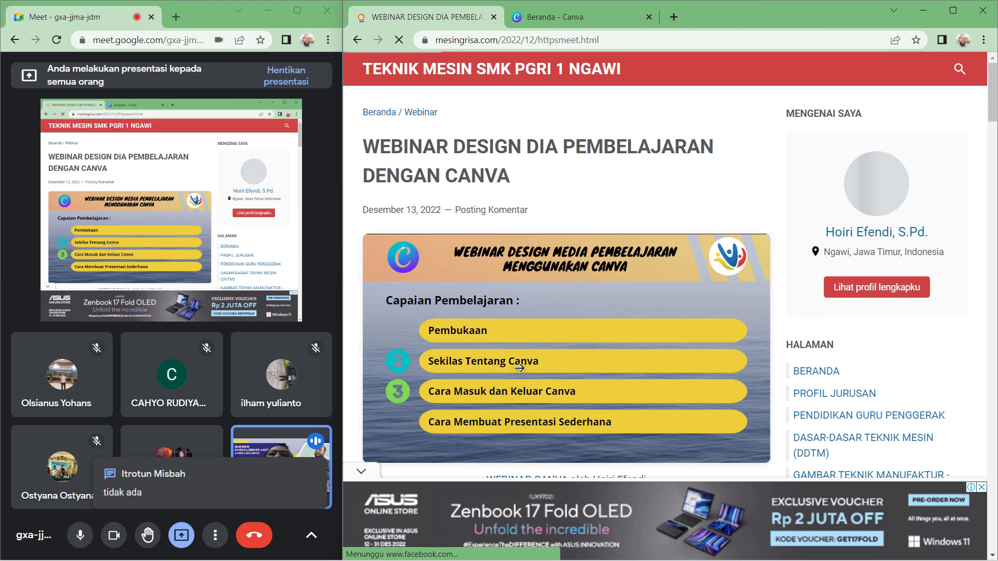
- Switch to the Canva home tab and open the recent design X Banner Mesin
click(598, 16)
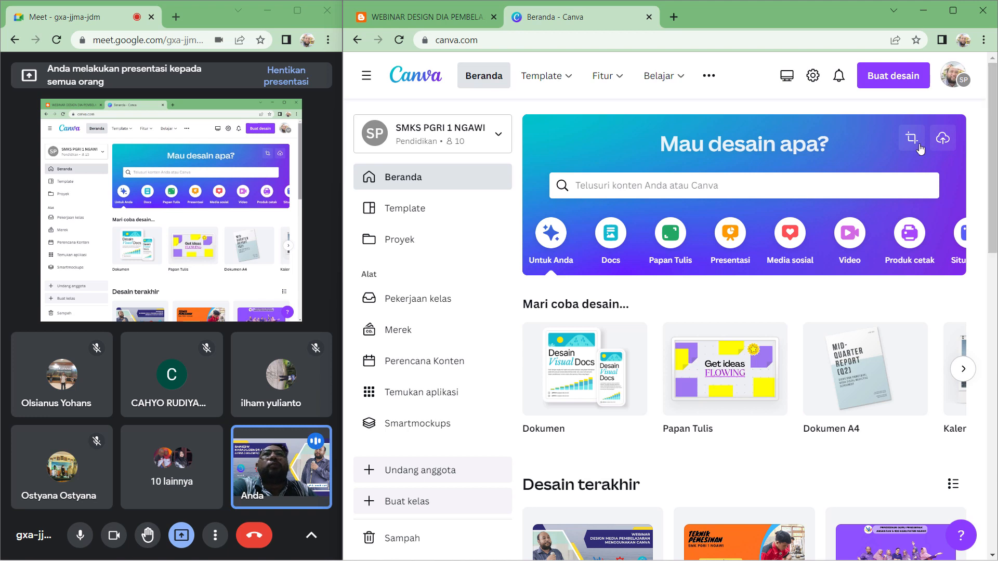
click(591, 185)
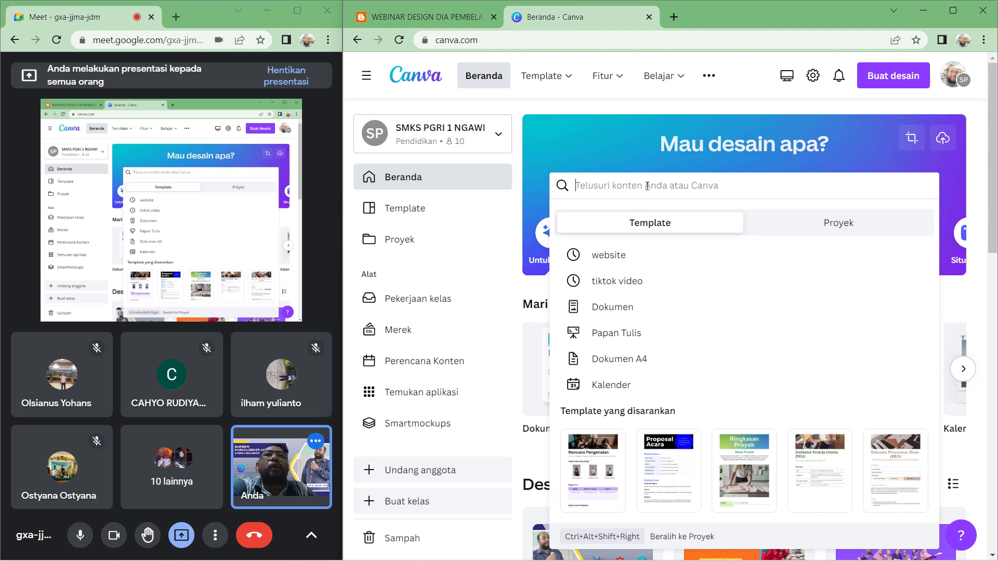
click(589, 138)
scroll(688, 345, down, 3)
scroll(688, 345, down, 5)
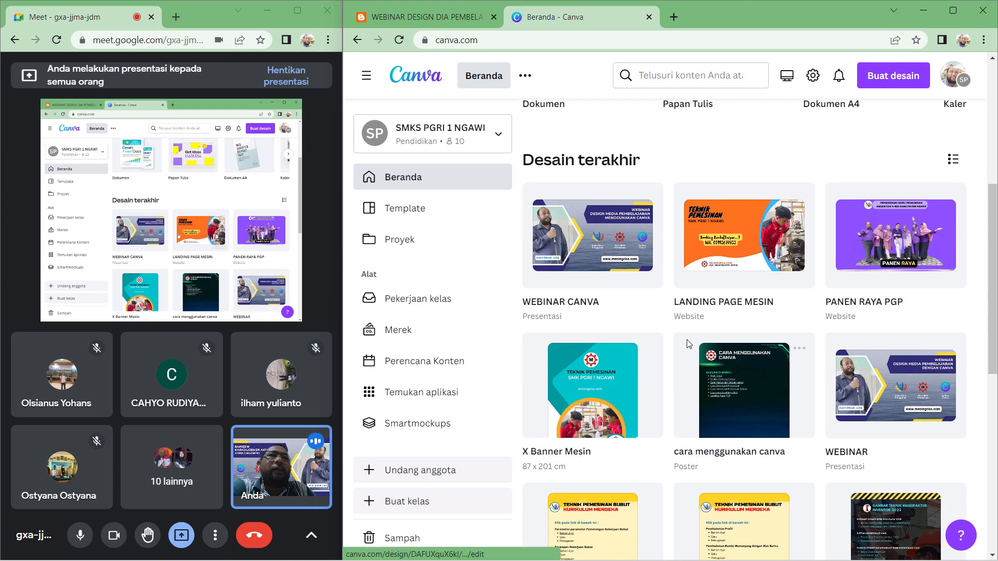
scroll(820, 355, down, 2)
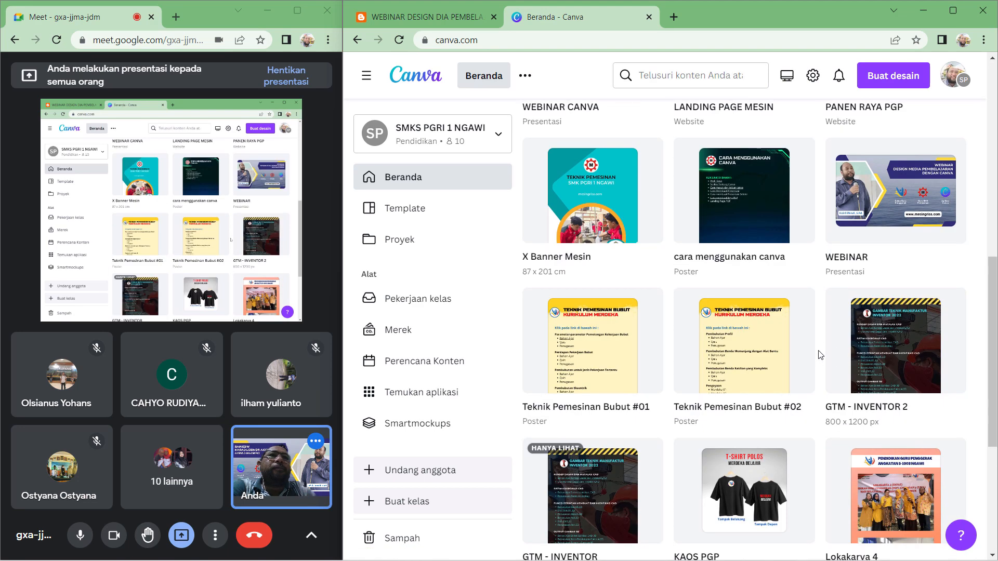
scroll(820, 355, down, 5)
scroll(820, 356, up, 3)
scroll(820, 355, down, 3)
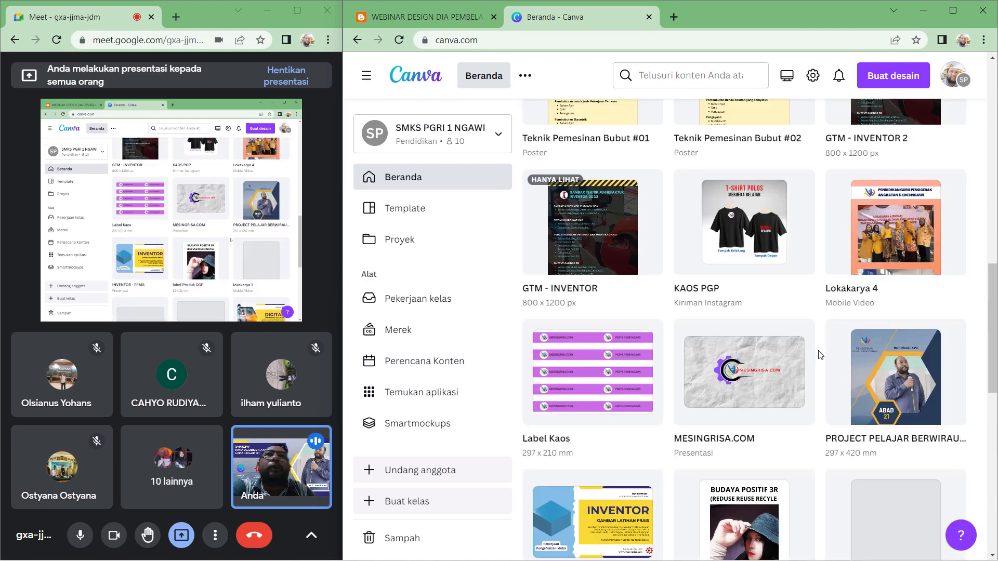
scroll(820, 356, up, 8)
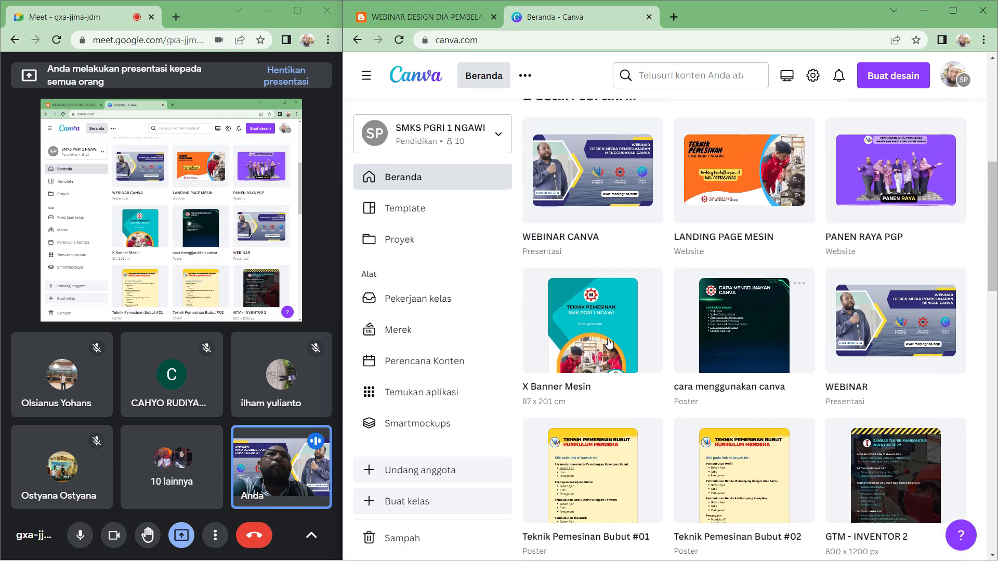
click(611, 328)
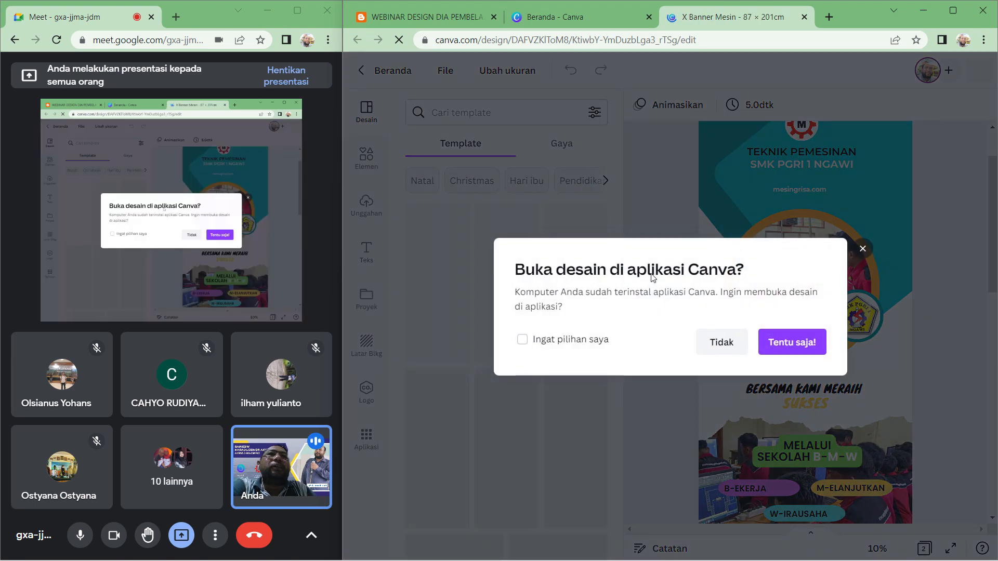
- Scroll through the X Banner Mesin design to view its content
click(722, 343)
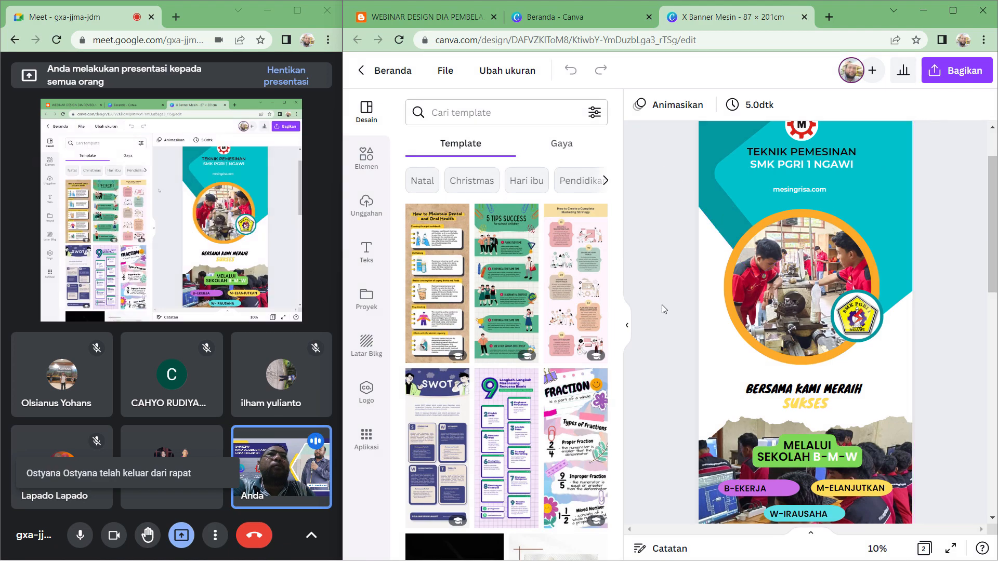
scroll(662, 304, down, 10)
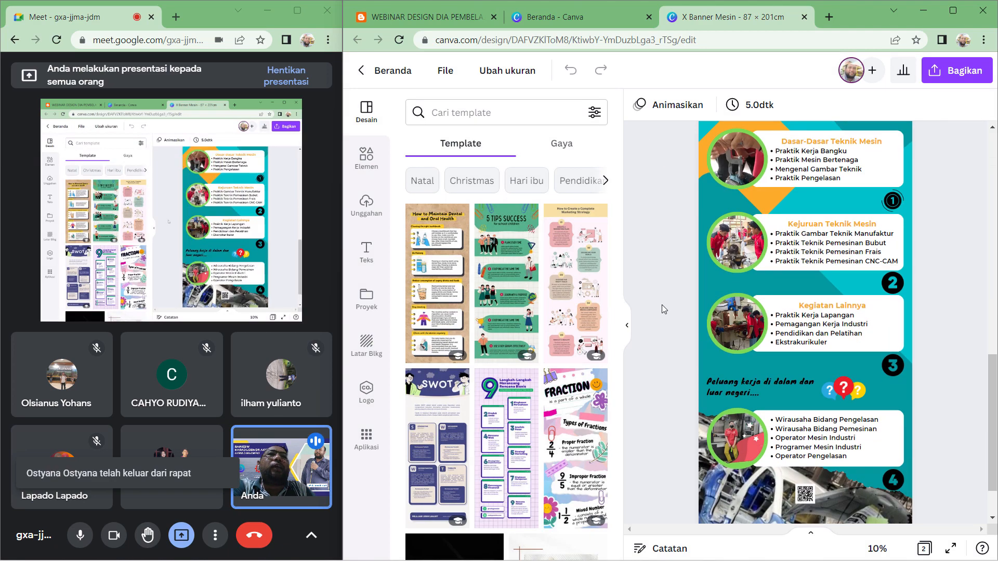
- Close the X Banner Mesin design tab to return to the Canva home page
scroll(663, 305, up, 7)
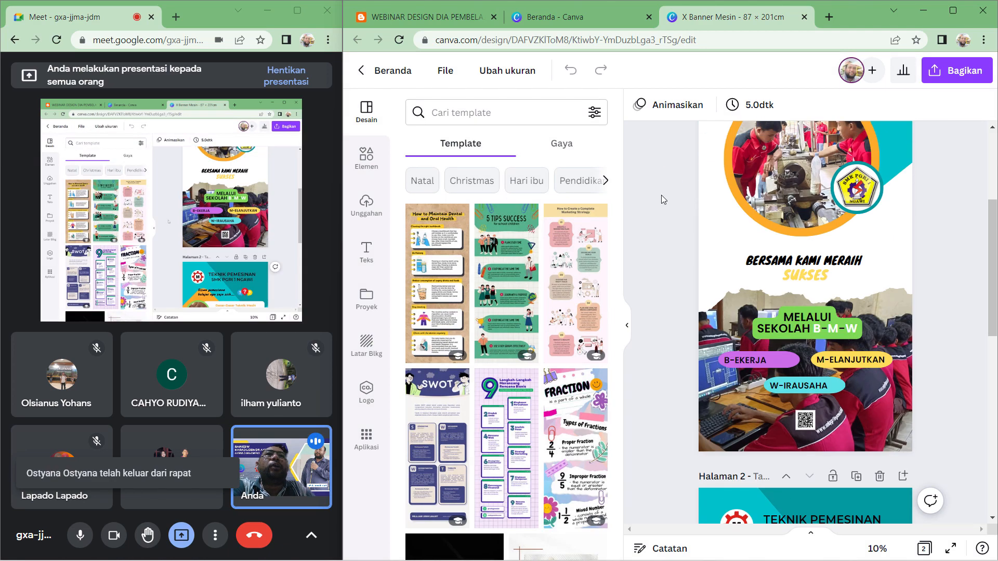
click(804, 17)
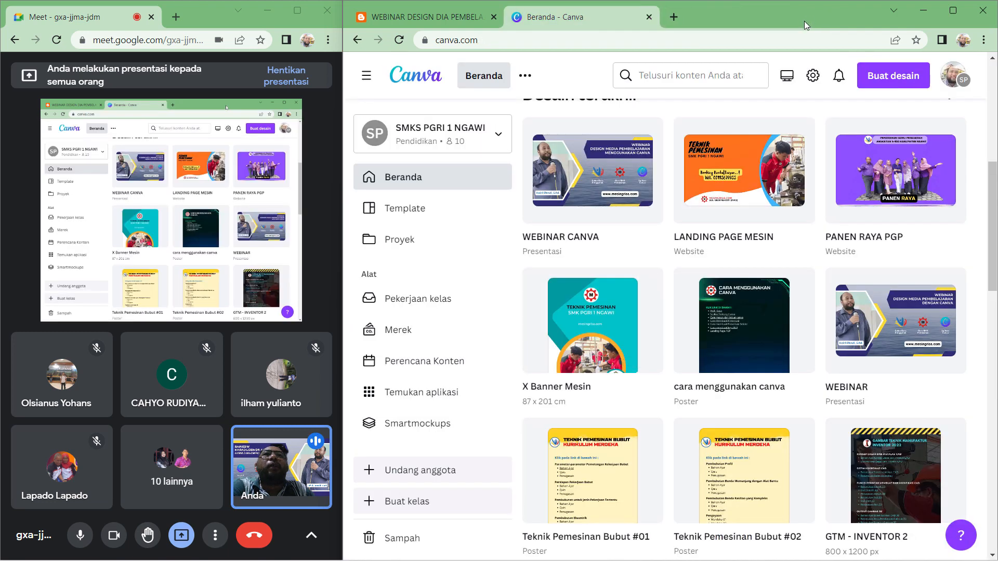
- Open the Presentasi design category on the Canva home page
scroll(749, 223, up, 5)
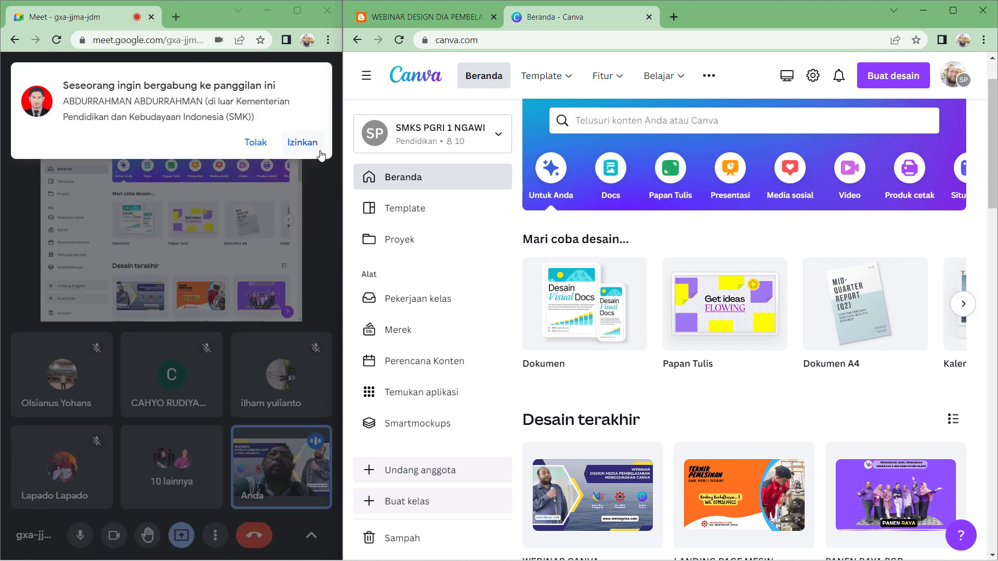
click(739, 186)
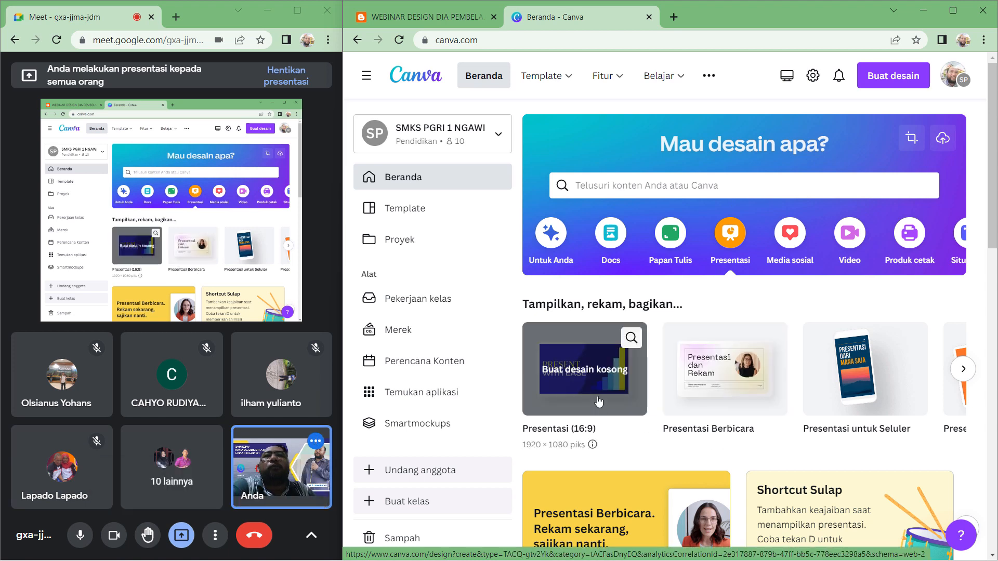
- Browse the presentation formats carousel, closing an accidentally opened new design tab
click(962, 370)
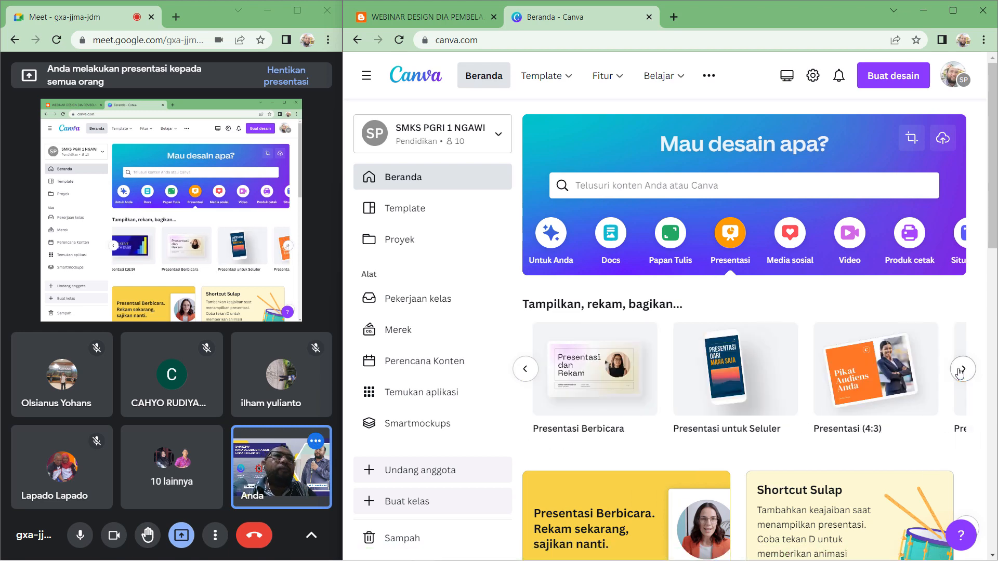
click(959, 373)
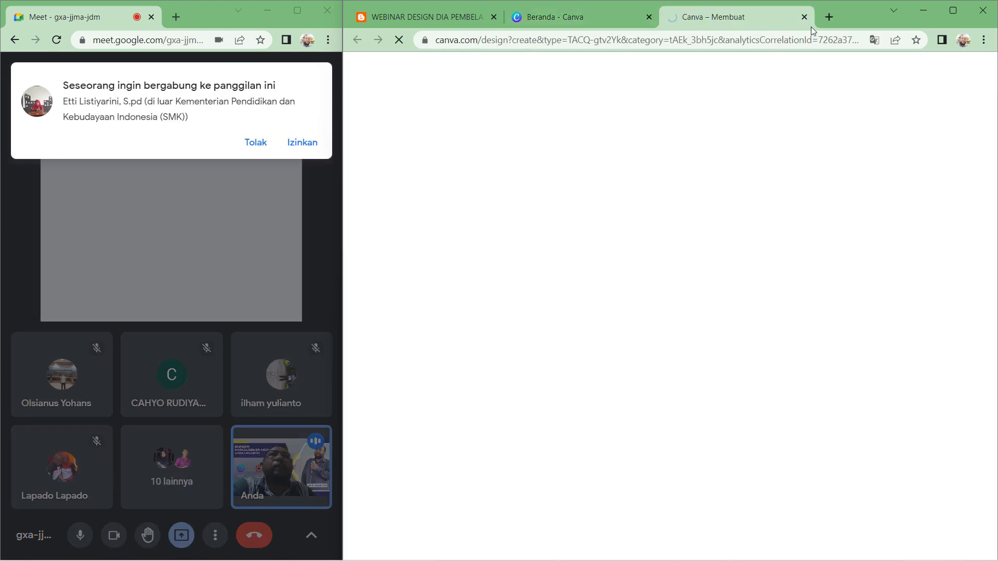
click(804, 16)
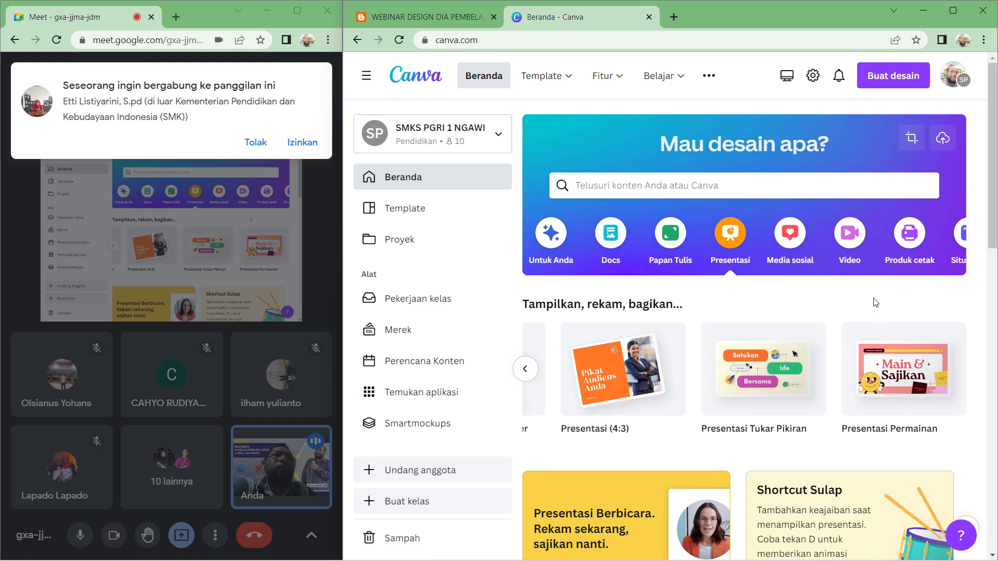
- Browse the Media sosial and Produk cetak design categories
click(802, 246)
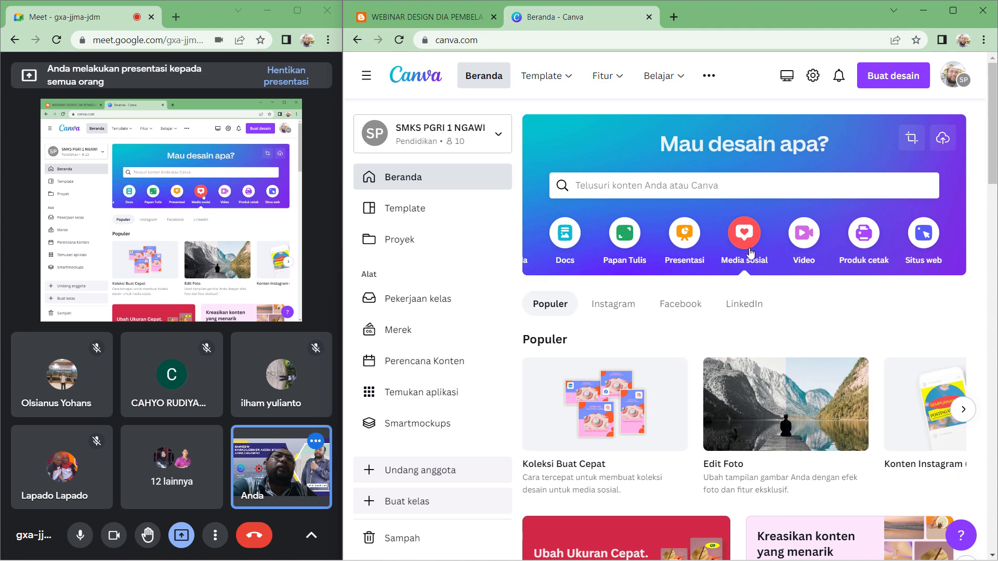
click(859, 262)
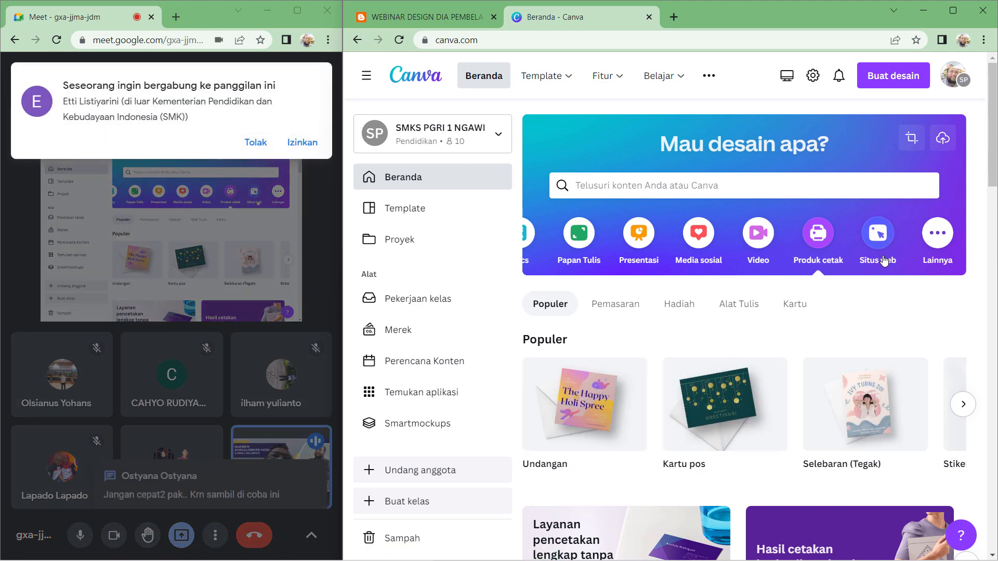
- Admit the waiting participant to the Meet call and review the in-call chat messages
click(290, 143)
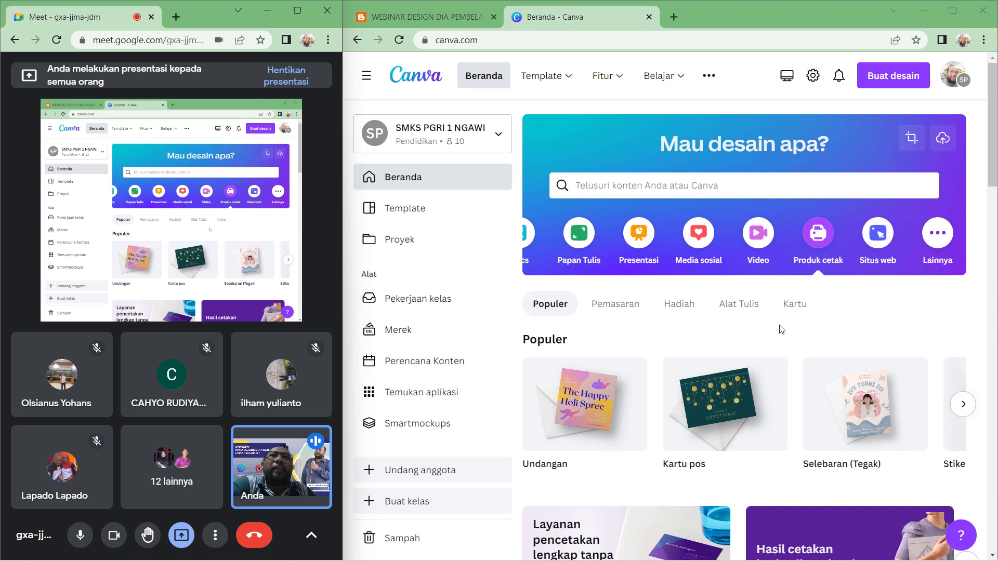
click(645, 263)
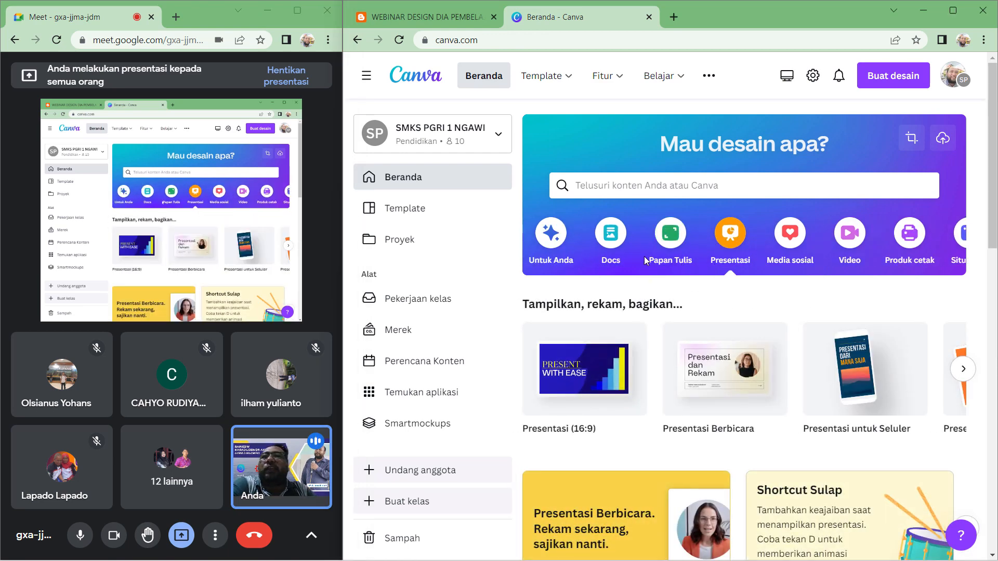
click(310, 536)
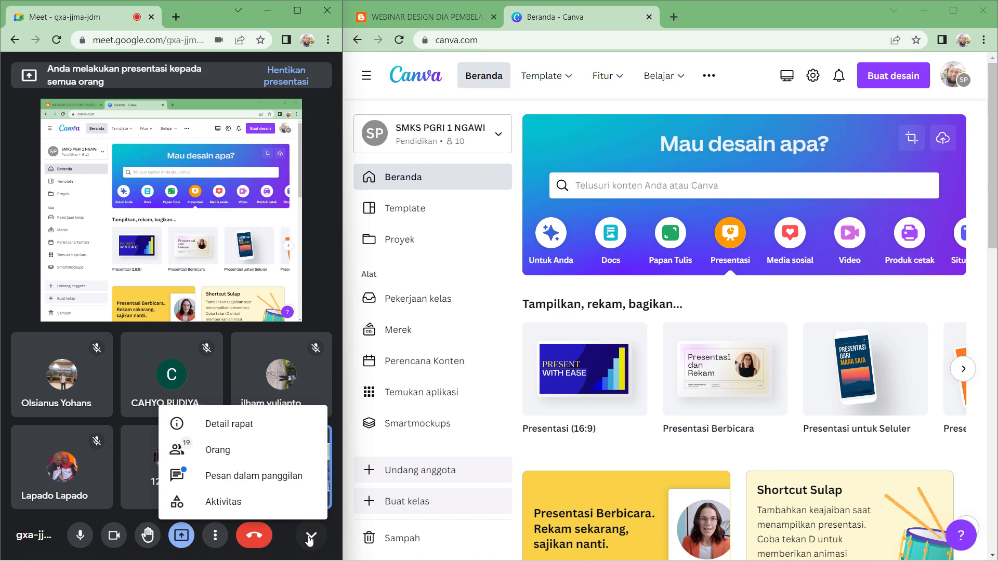
click(281, 476)
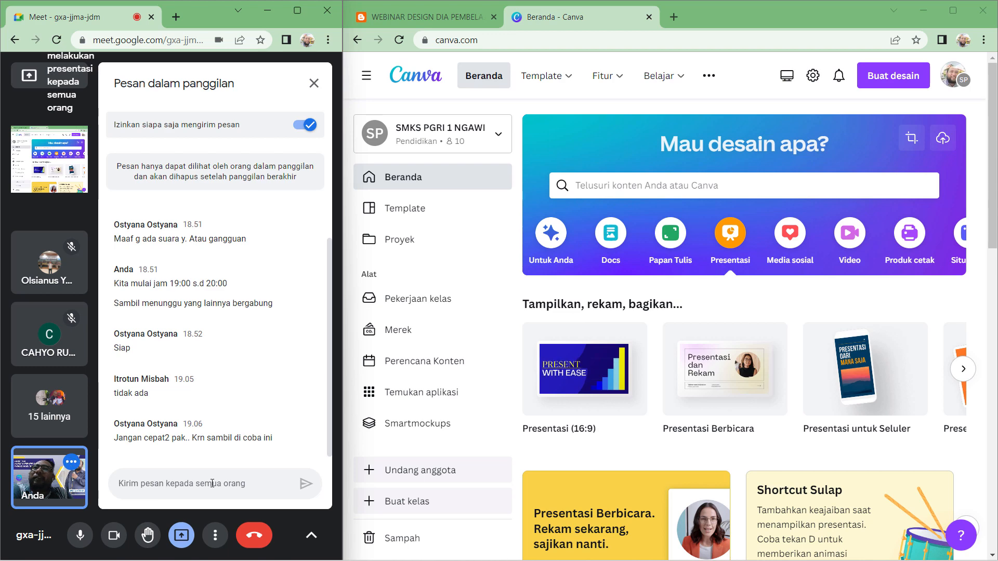
click(302, 142)
click(314, 83)
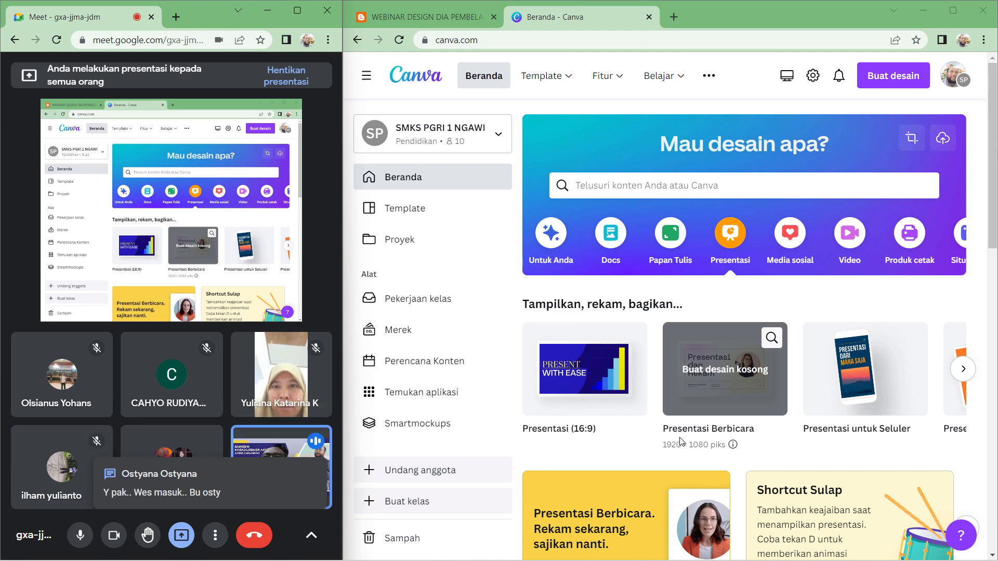
- Create a blank presentation design and decline opening it in the Canva desktop app
click(616, 406)
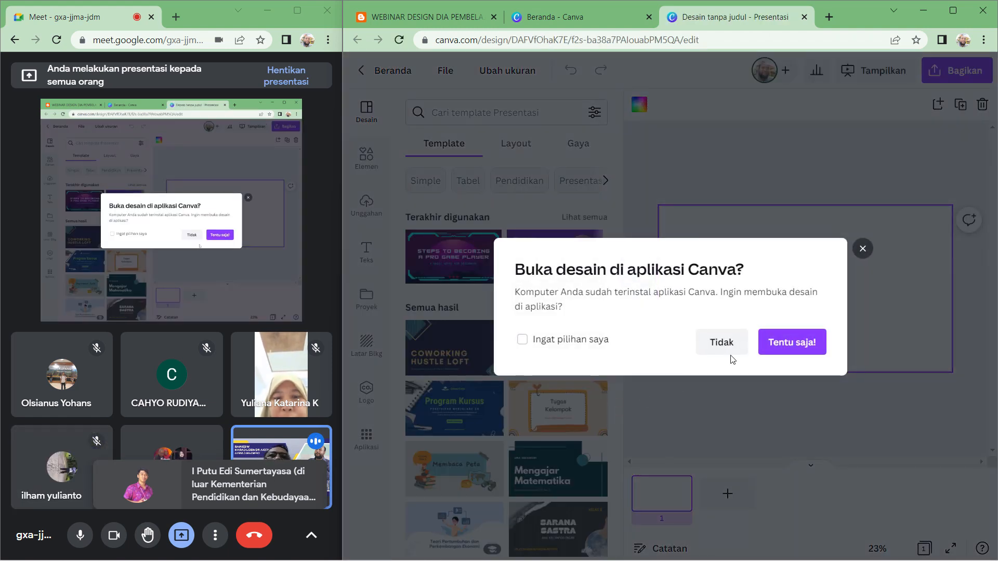
click(722, 342)
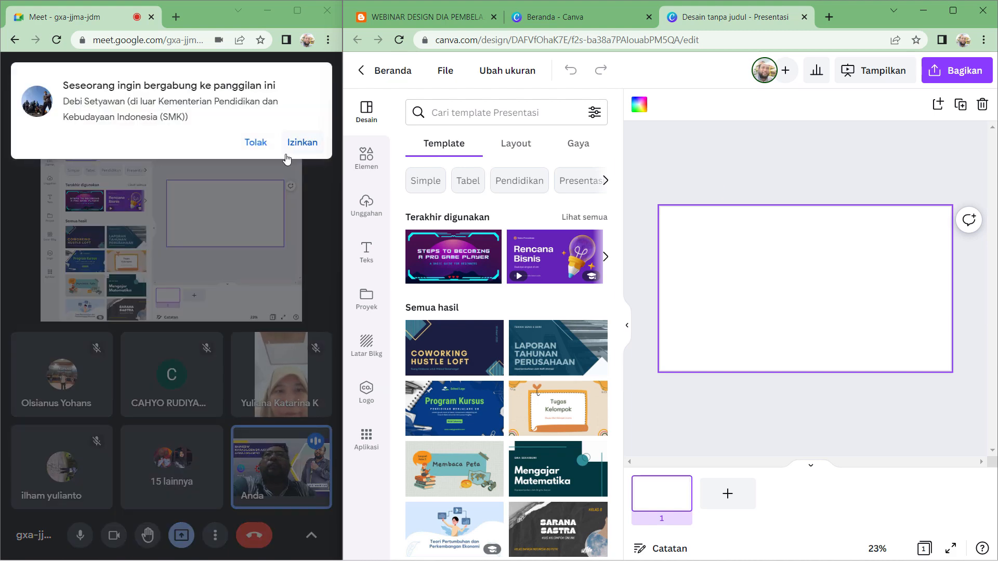
- Admit another waiting participant into the Meet call
click(296, 148)
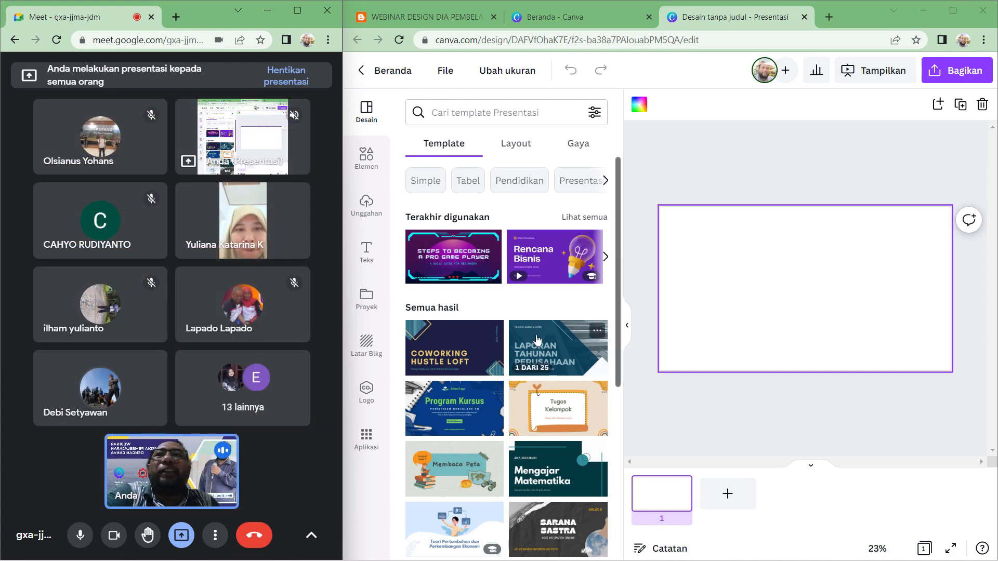
- Scroll through the presentation templates offered in the design panel
scroll(538, 340, down, 3)
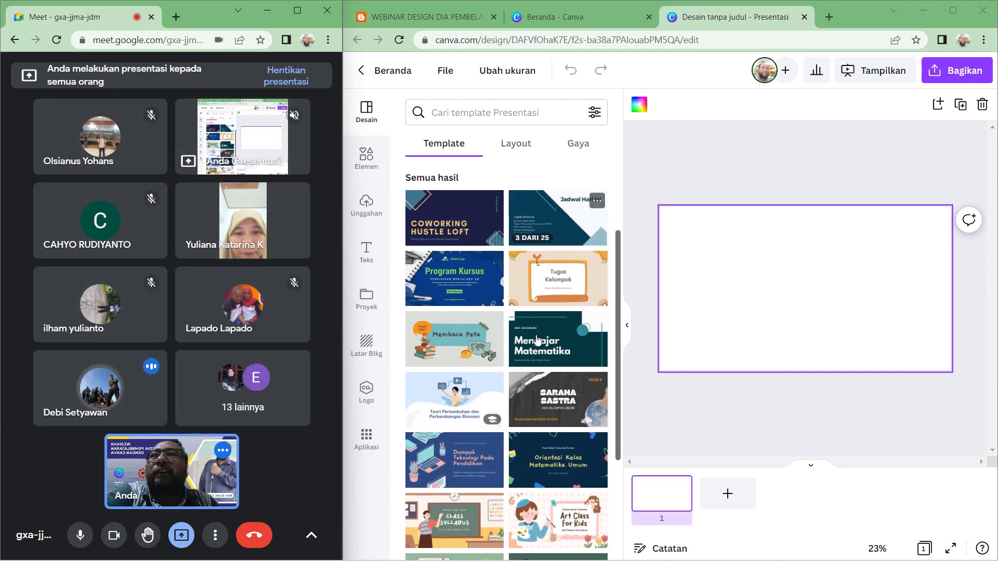
scroll(539, 341, up, 3)
scroll(530, 341, down, 4)
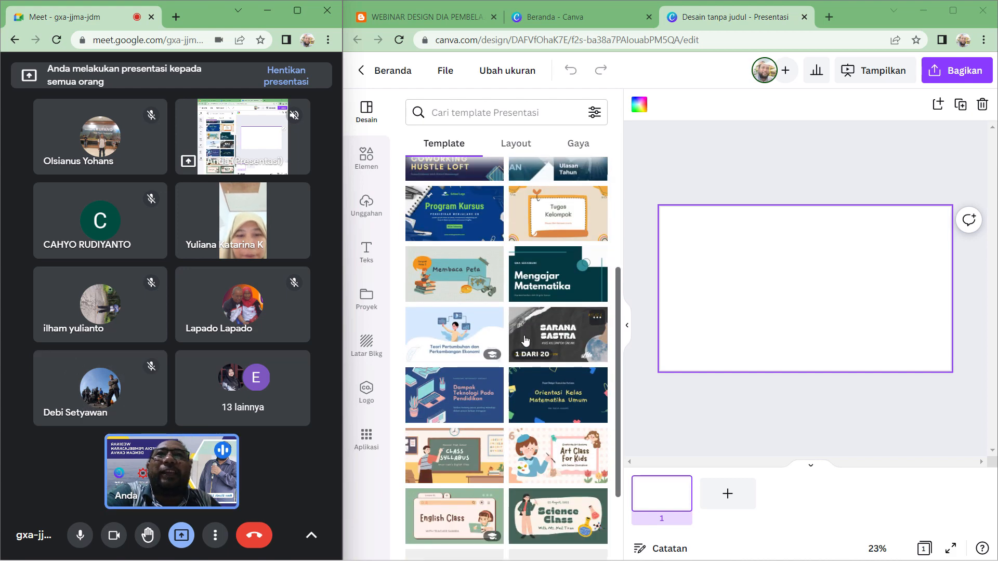
scroll(525, 341, down, 4)
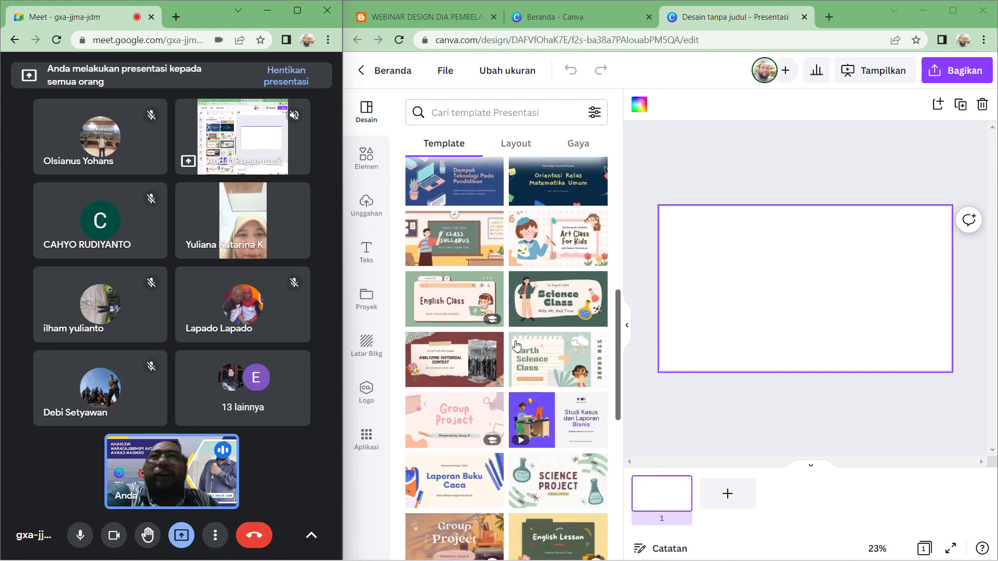
scroll(516, 346, down, 7)
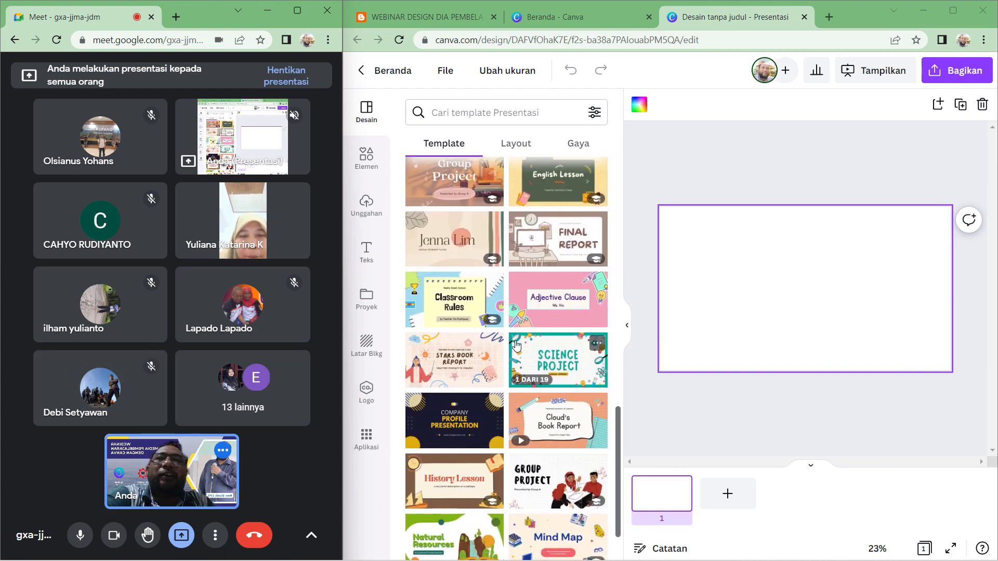
scroll(516, 345, down, 7)
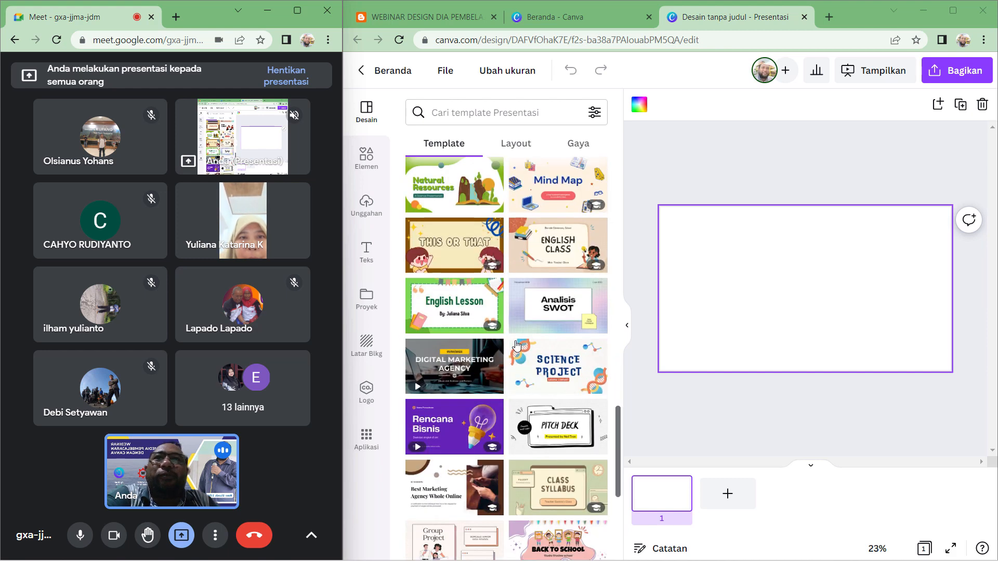
scroll(516, 345, down, 5)
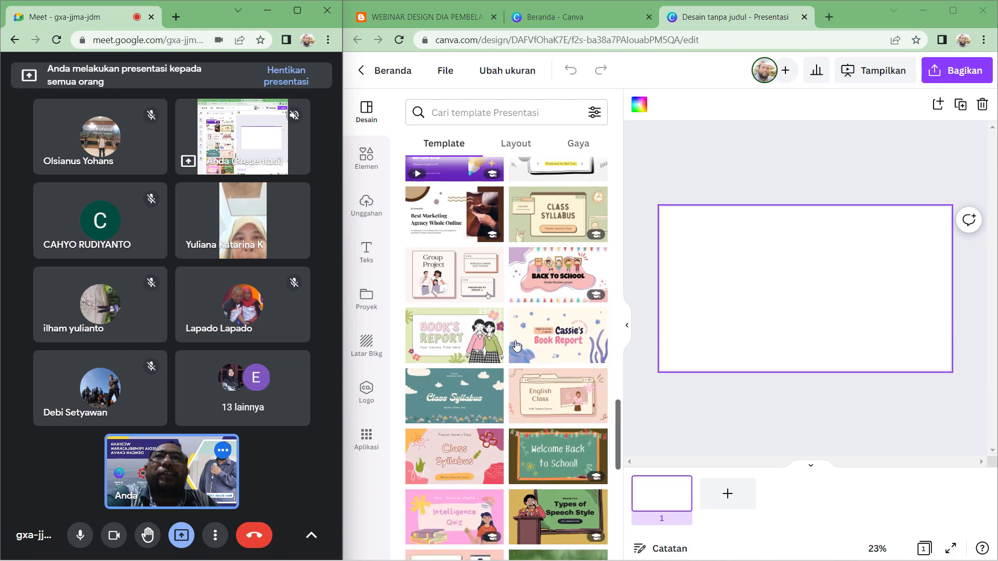
scroll(516, 346, down, 7)
scroll(516, 346, down, 2)
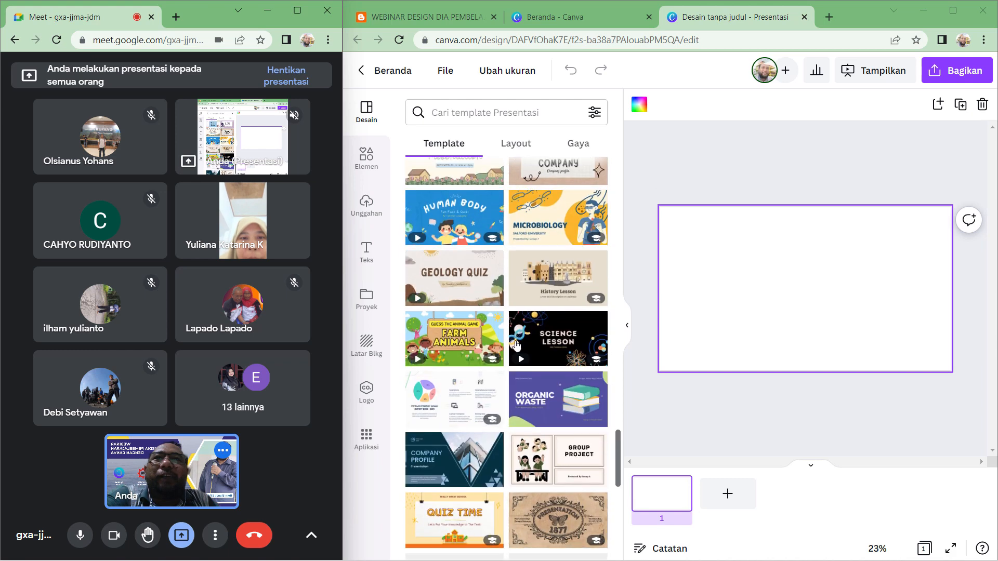
scroll(517, 346, down, 3)
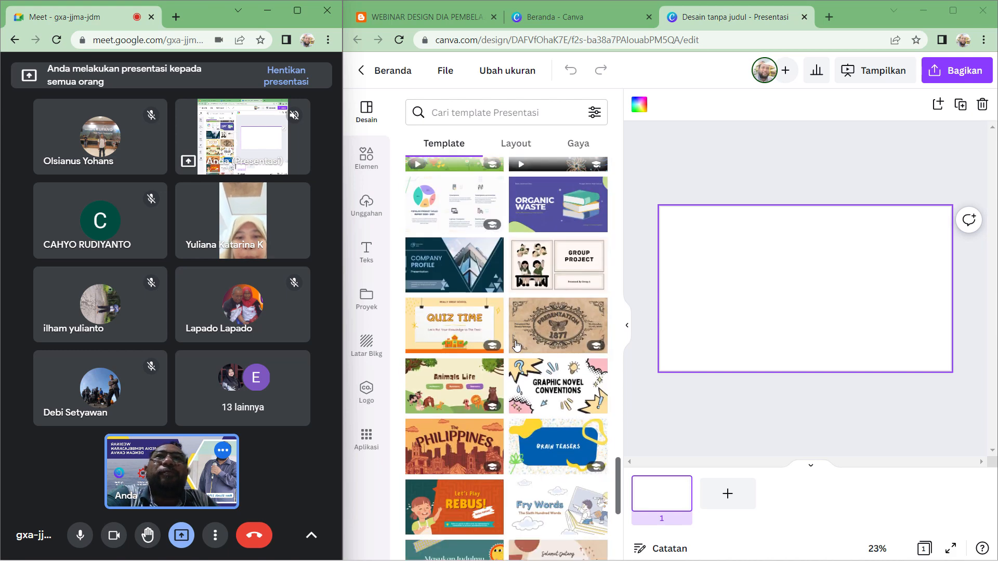
scroll(517, 346, down, 2)
scroll(516, 345, down, 4)
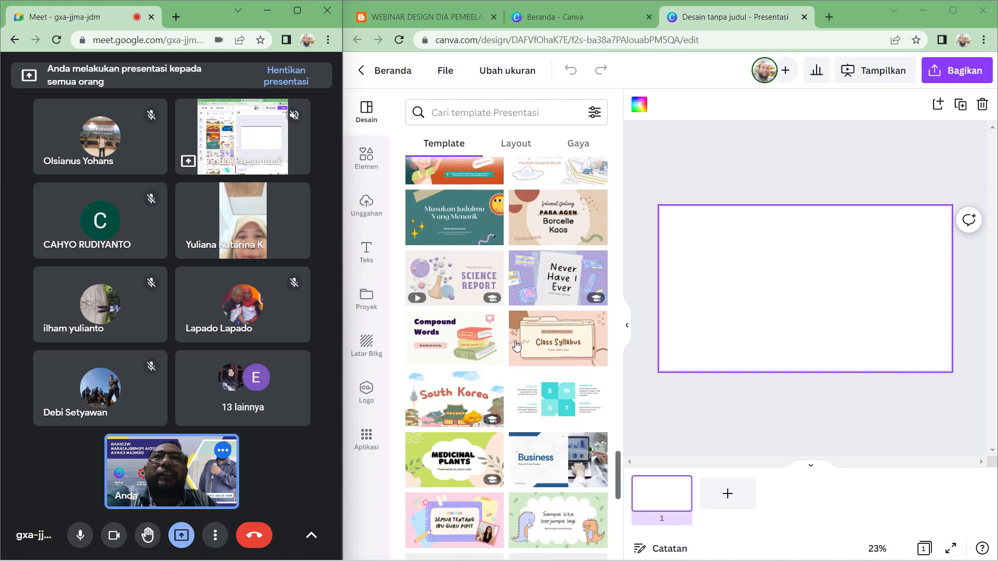
scroll(516, 345, down, 4)
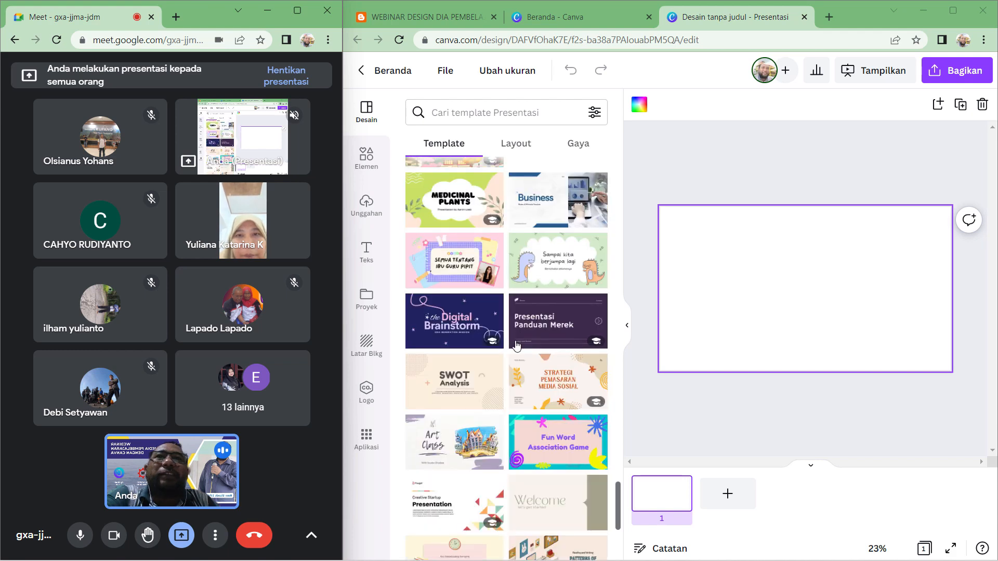
scroll(516, 345, down, 3)
scroll(516, 346, down, 3)
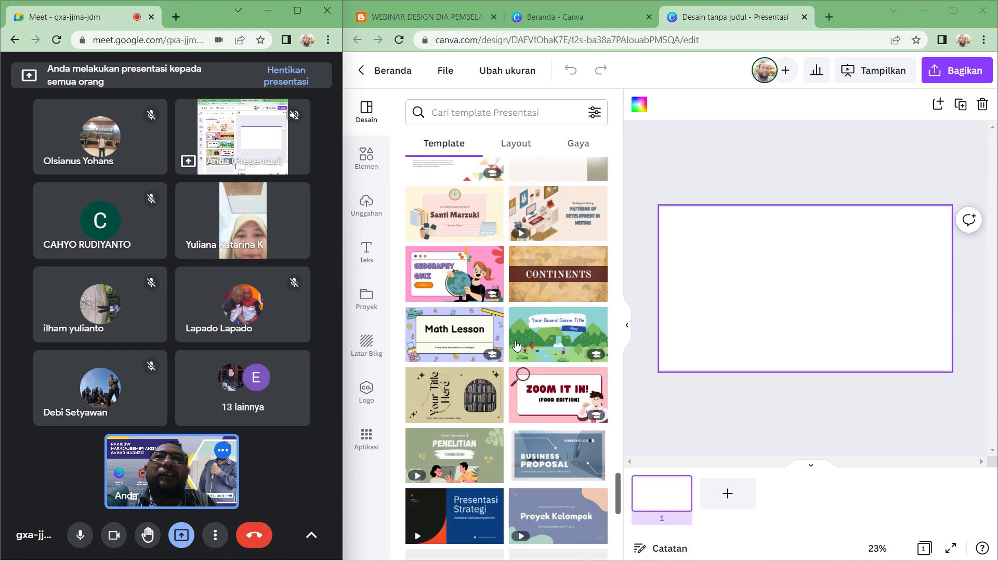
scroll(516, 346, down, 2)
scroll(516, 346, down, 3)
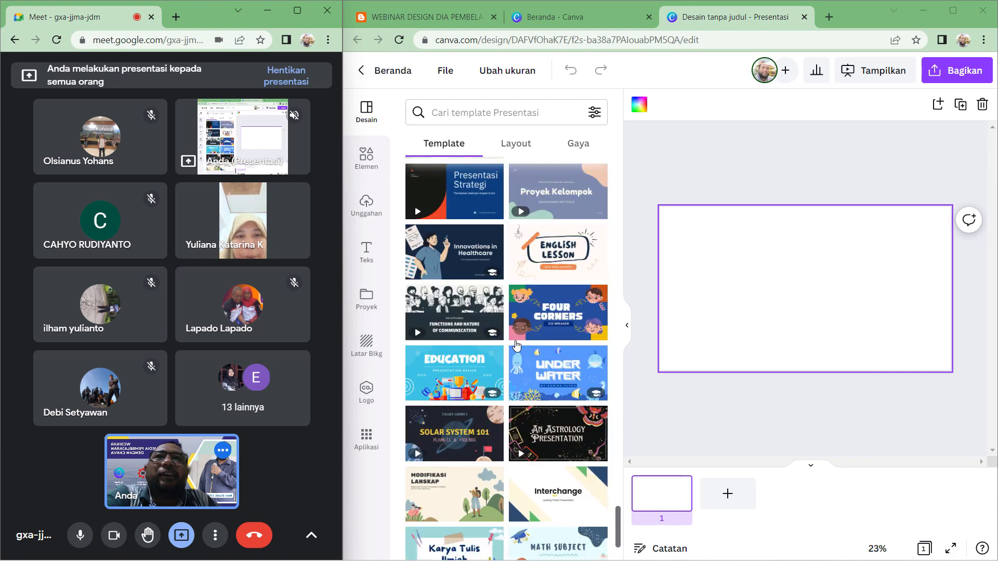
scroll(516, 345, down, 2)
- Search the presentation templates for teknologi
click(482, 113)
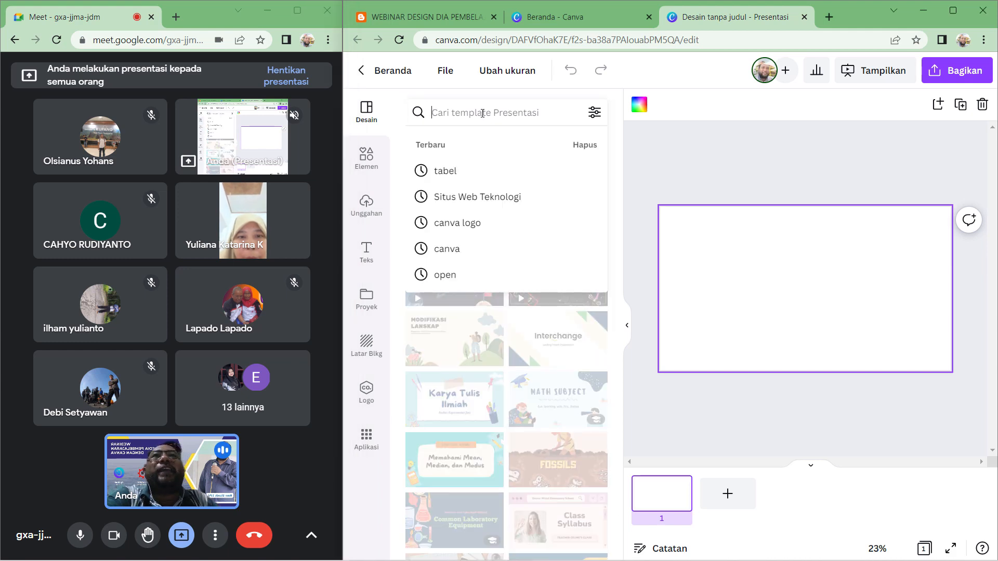
text(teknologi)
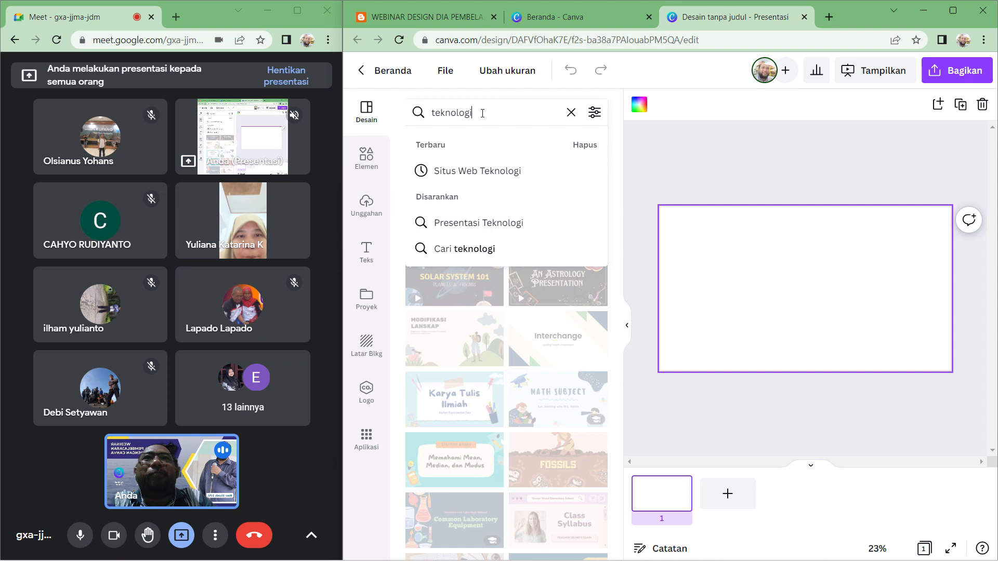
key(Return)
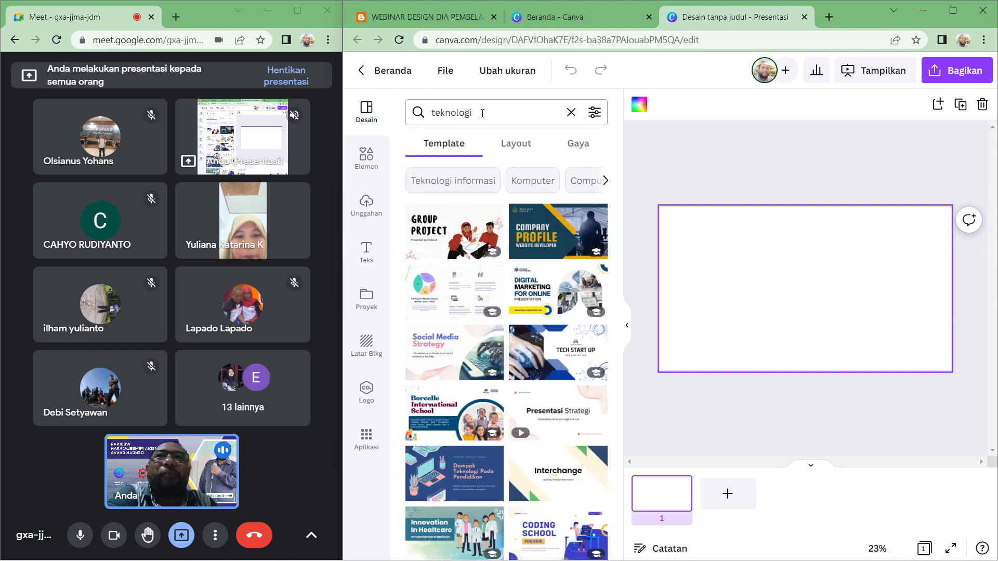
- Open the Navy And White Modern Tech Start Up Presentation template from the search results
scroll(551, 182, down, 1)
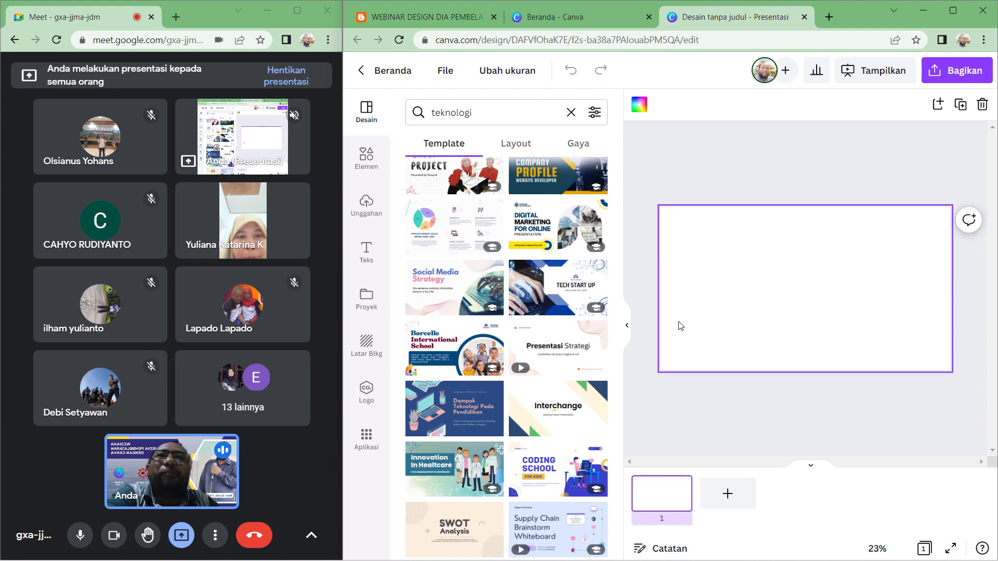
scroll(567, 374, up, 1)
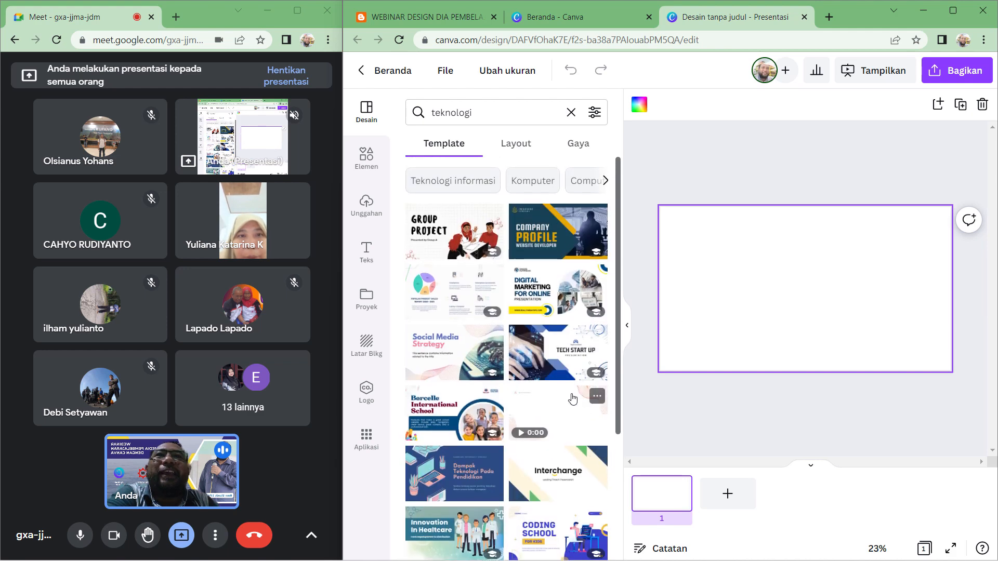
click(558, 358)
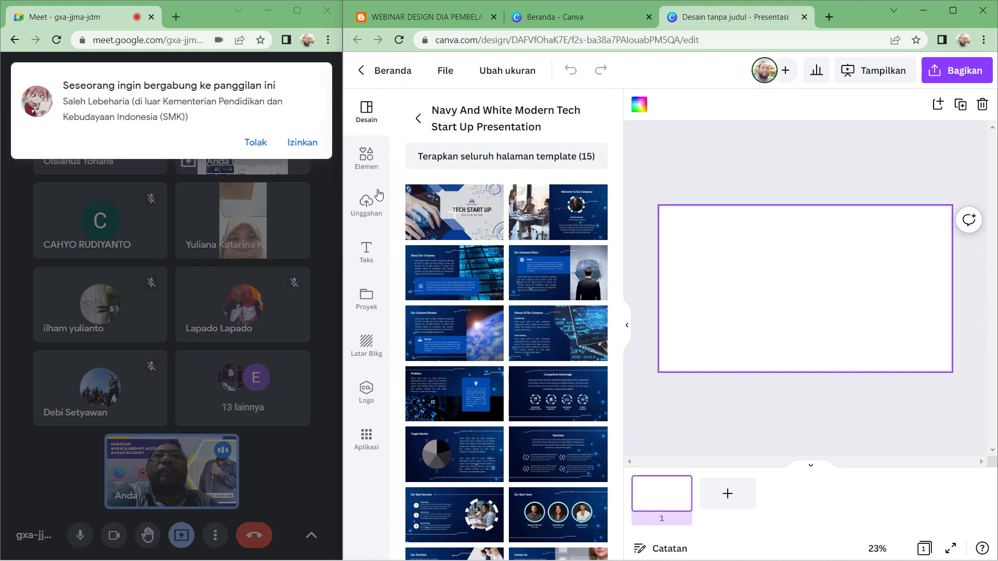
- Admit two waiting participants into the call and apply the Tech Start Up title page template to the first slide
click(308, 146)
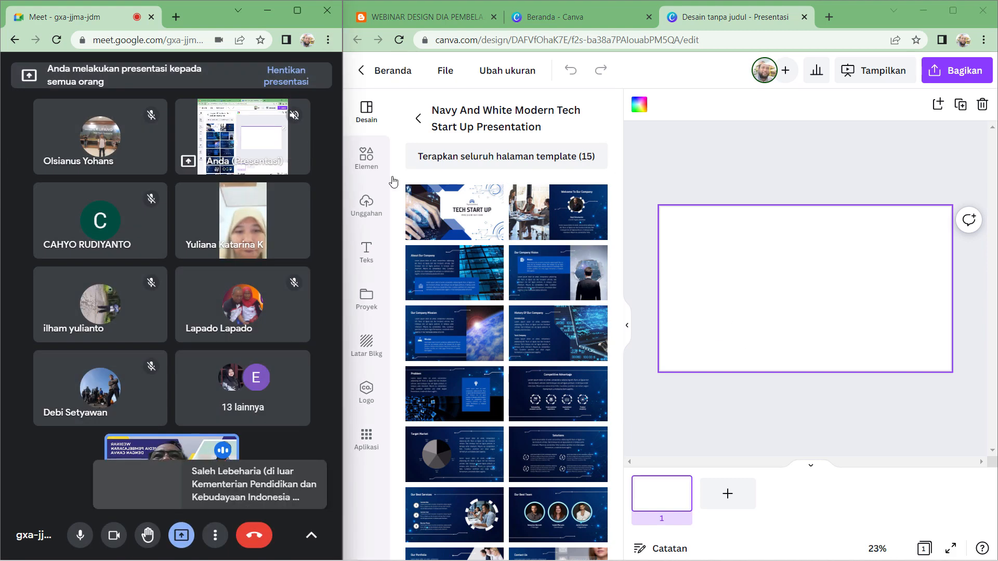
click(452, 217)
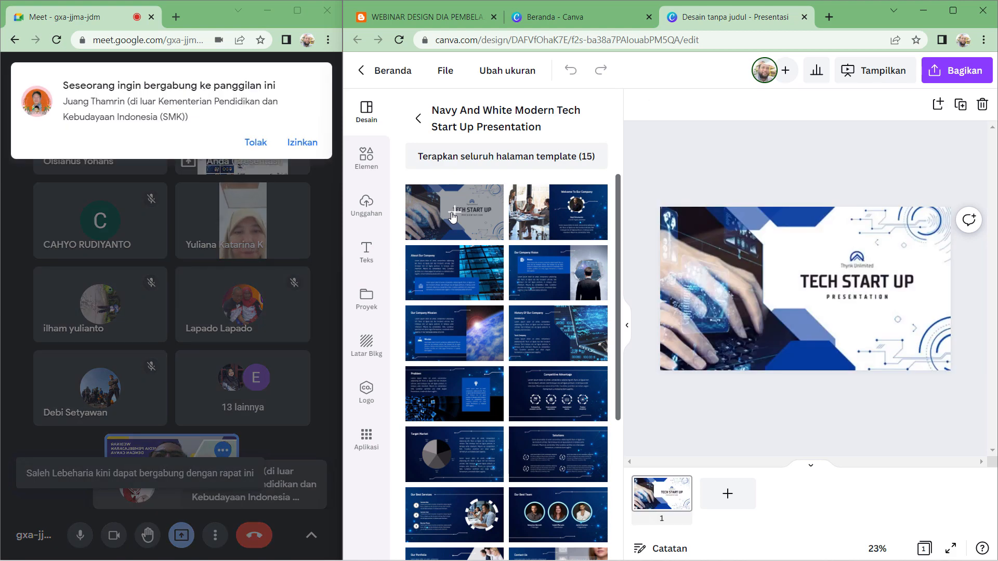
click(310, 145)
click(939, 366)
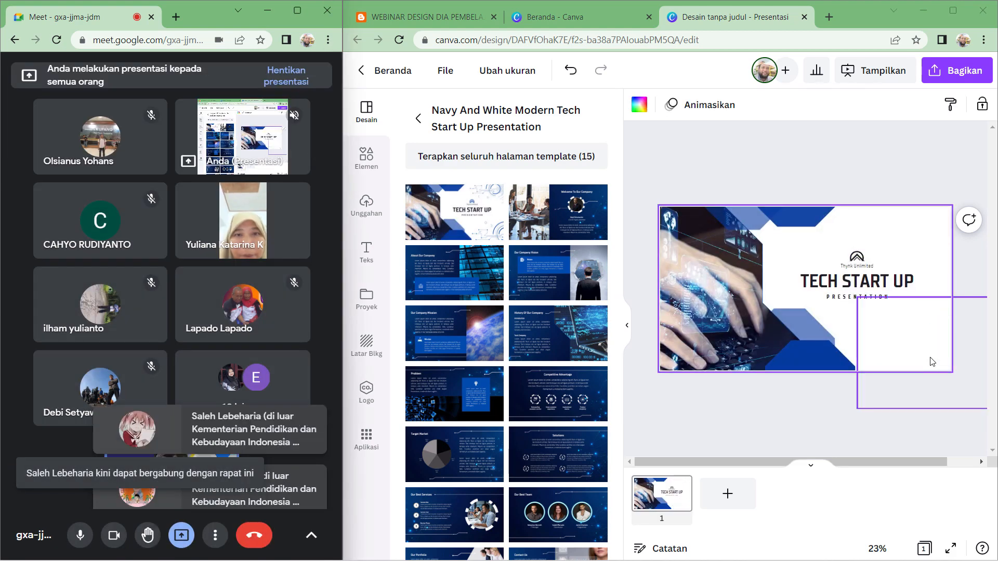
- Add a second page and apply the Our Best Team template page to it
click(729, 500)
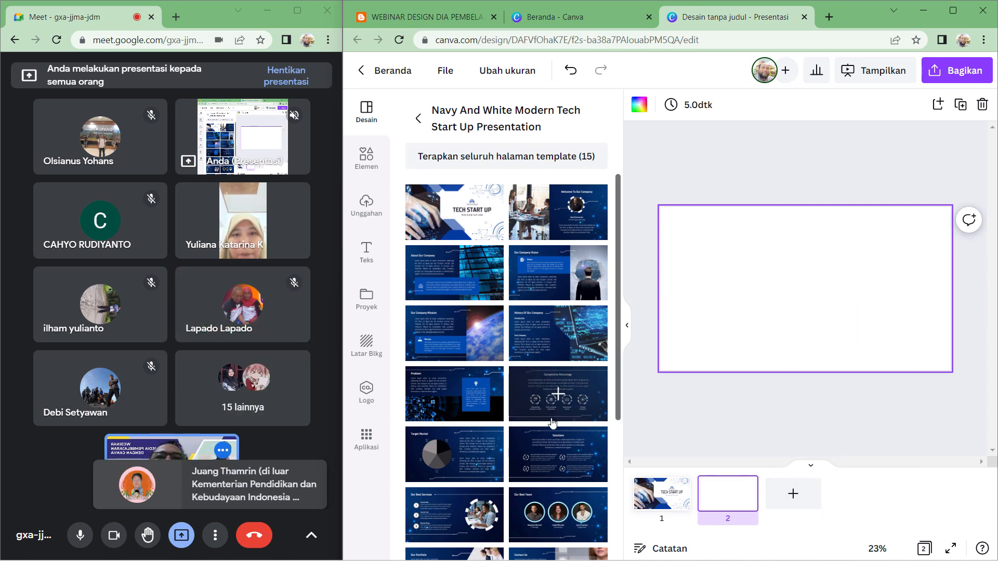
click(561, 519)
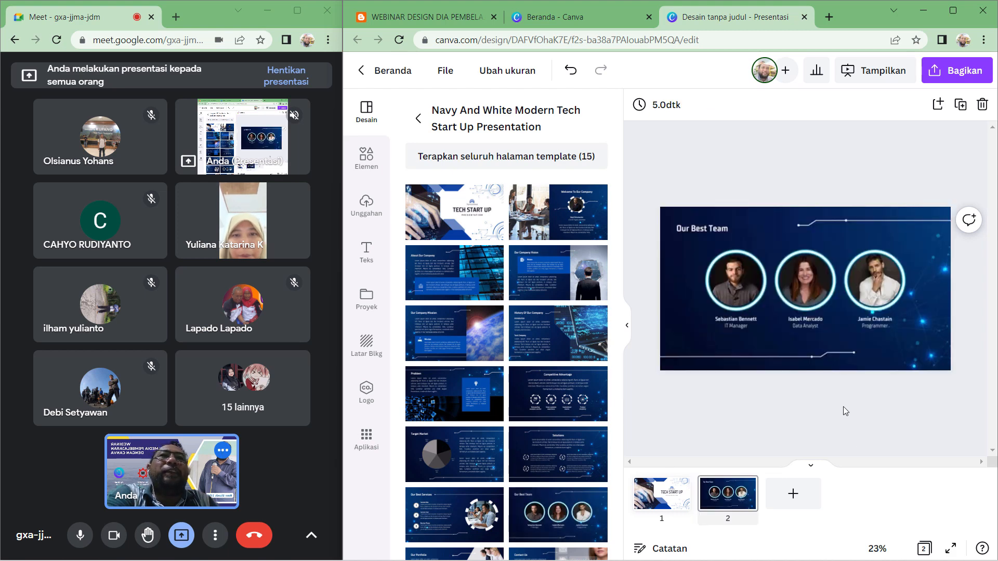
click(628, 330)
click(628, 324)
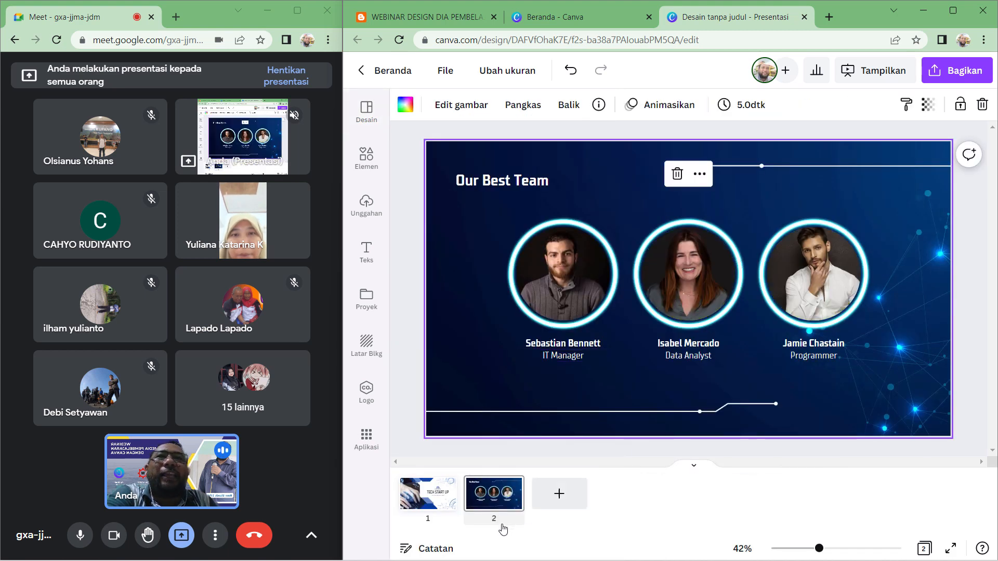
- Recolor the blue shape at the top of the title slide to green
click(416, 507)
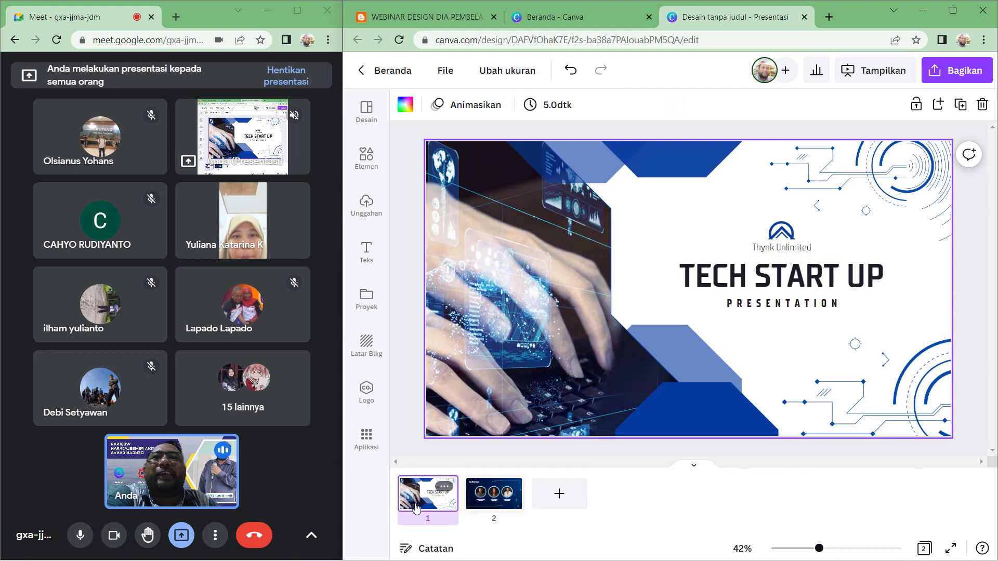
click(675, 152)
click(478, 105)
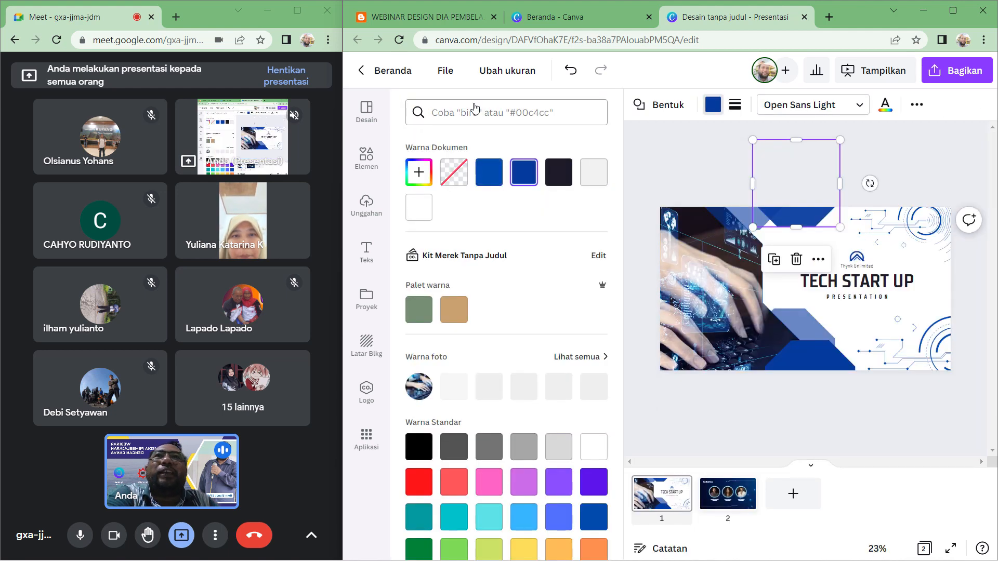
click(454, 544)
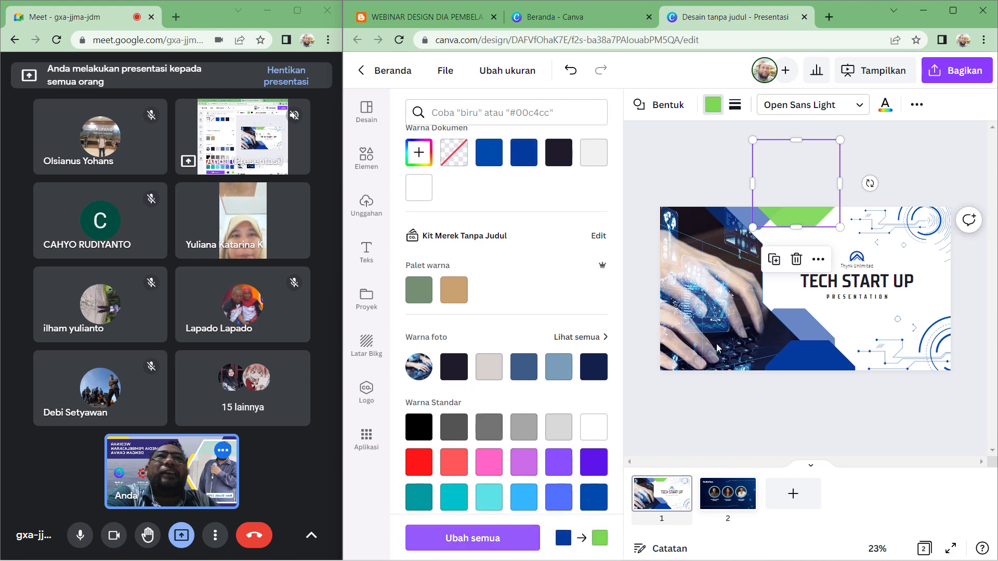
click(702, 162)
- Recolor the two blue shapes along the bottom of the title slide to green
click(546, 313)
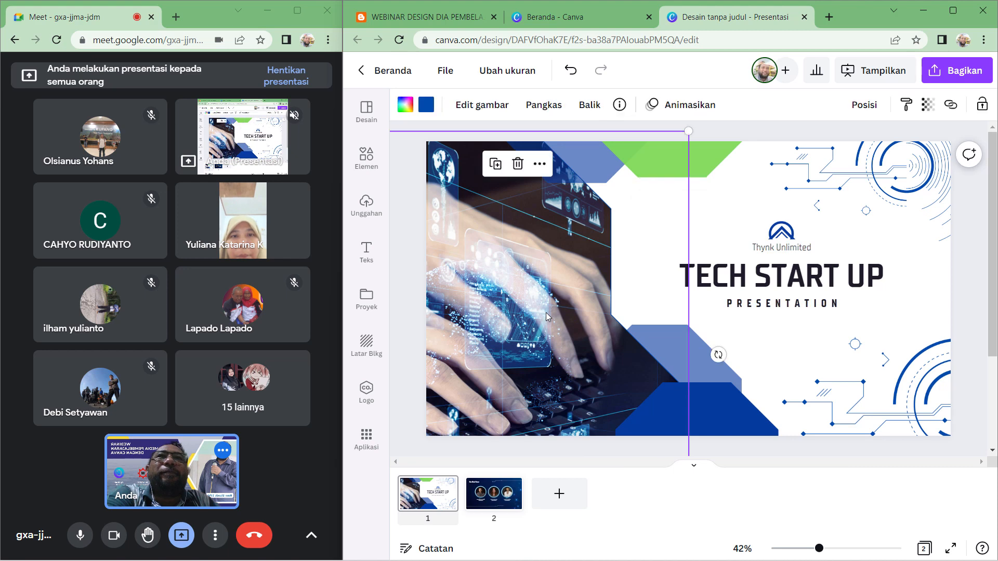
click(422, 106)
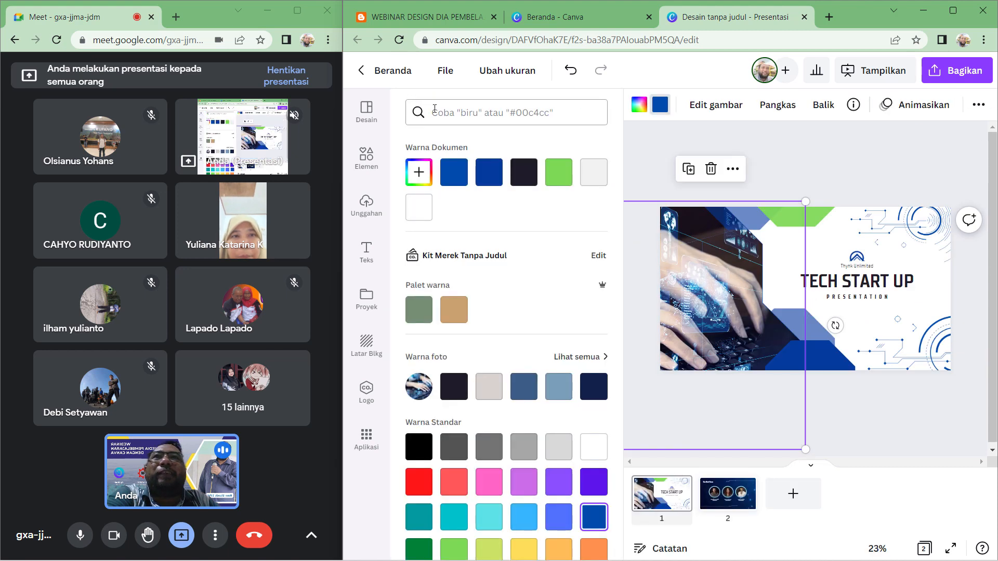
click(553, 178)
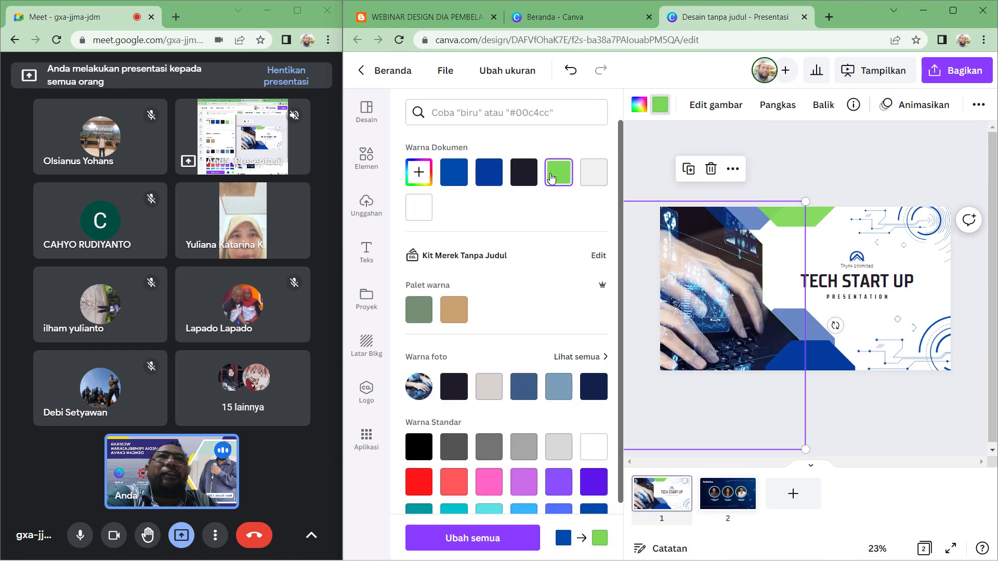
click(811, 358)
click(594, 174)
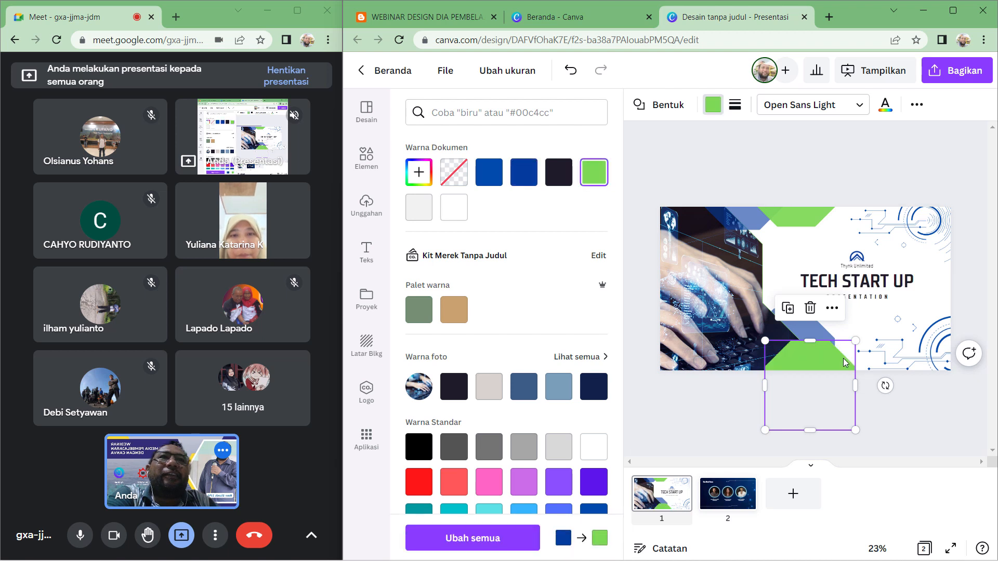
click(698, 270)
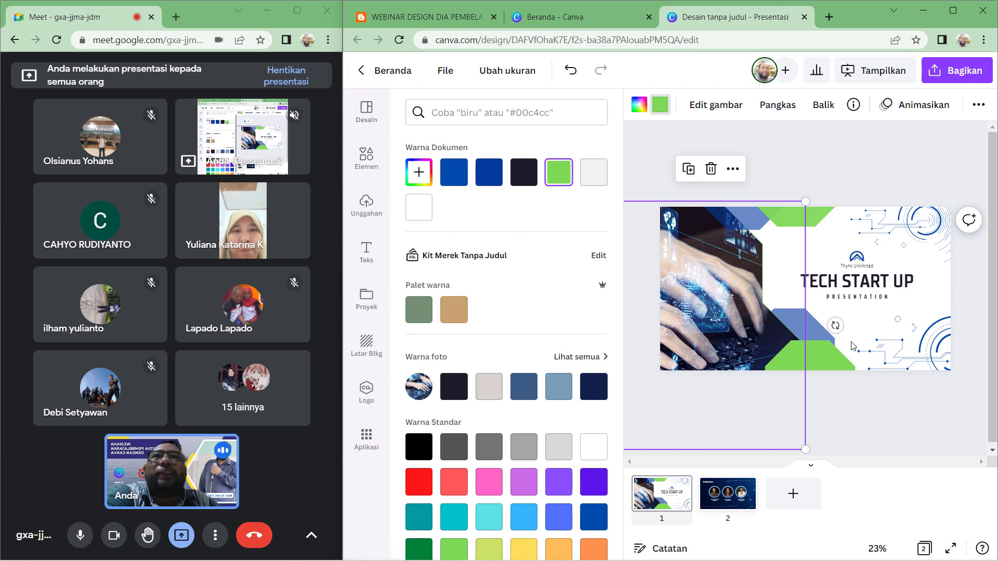
- Delete the title slide from the presentation
click(665, 499)
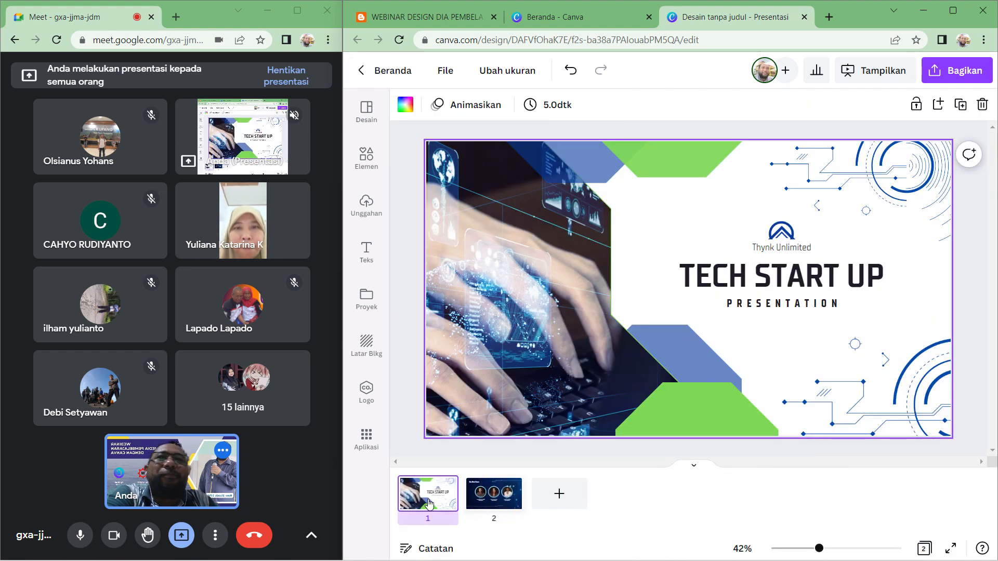
right_click(445, 491)
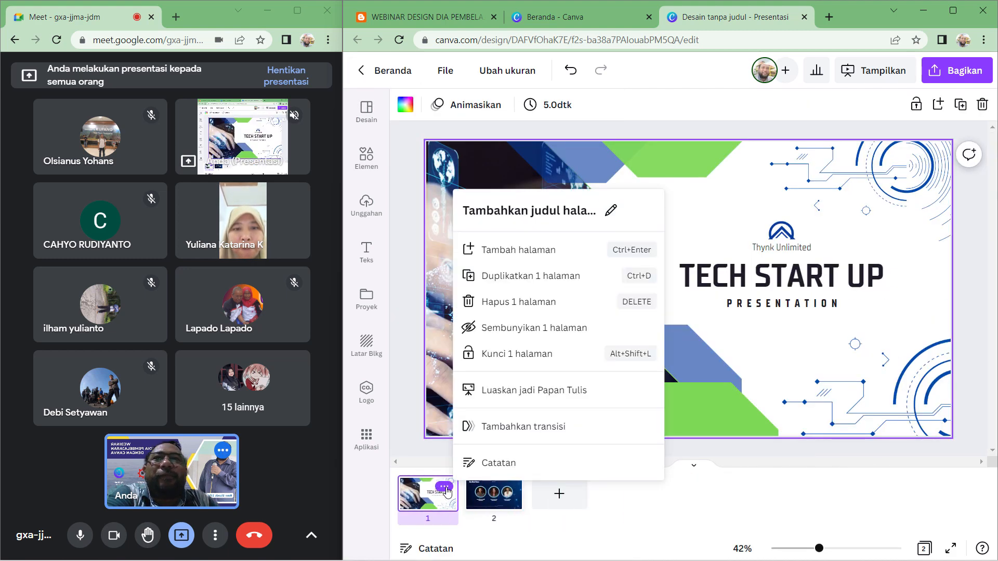
click(543, 303)
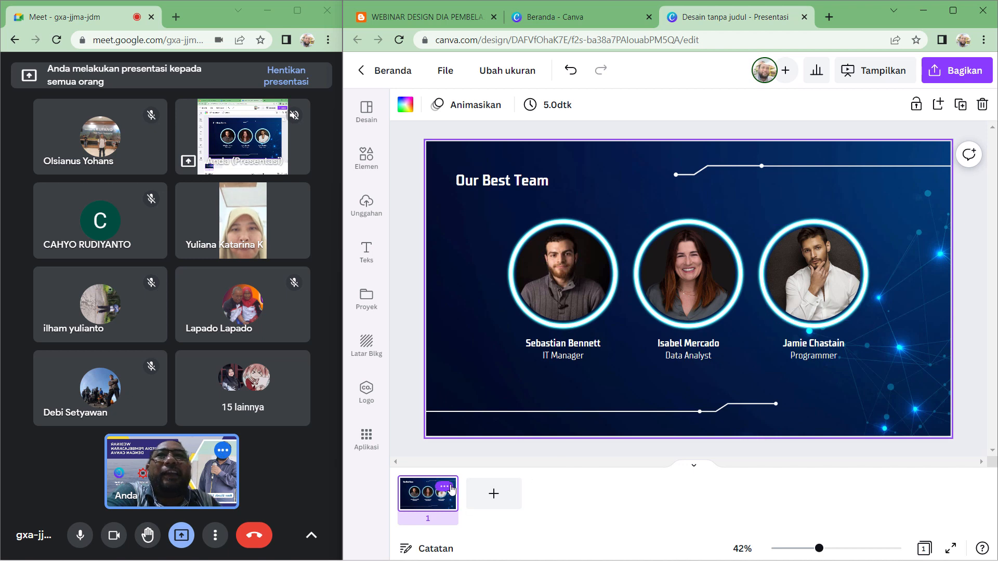
- Duplicate the Our Best Team slide
right_click(445, 491)
click(578, 280)
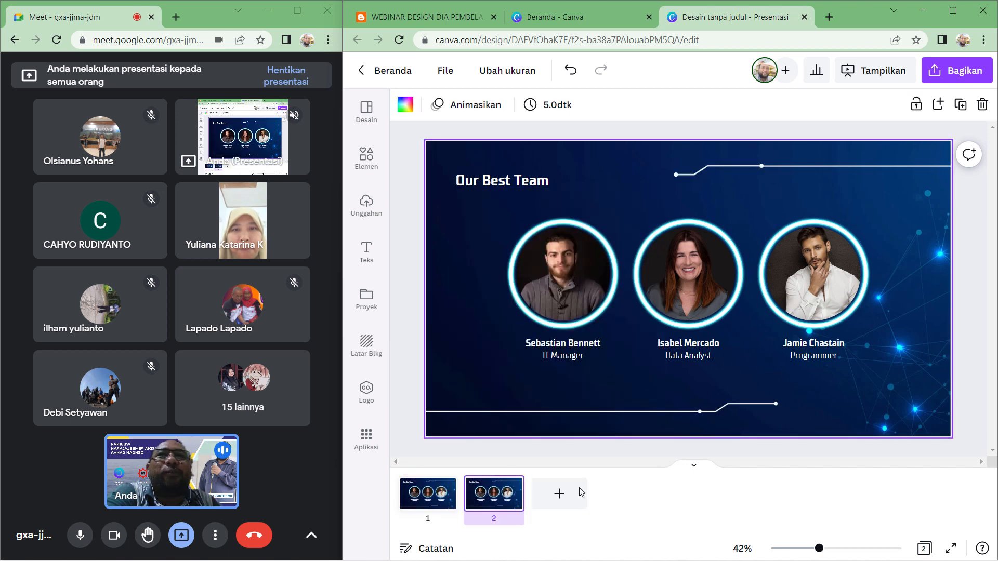
- Delete the three team member photos, names and roles from the first slide, keeping the Our Best Team heading
click(426, 507)
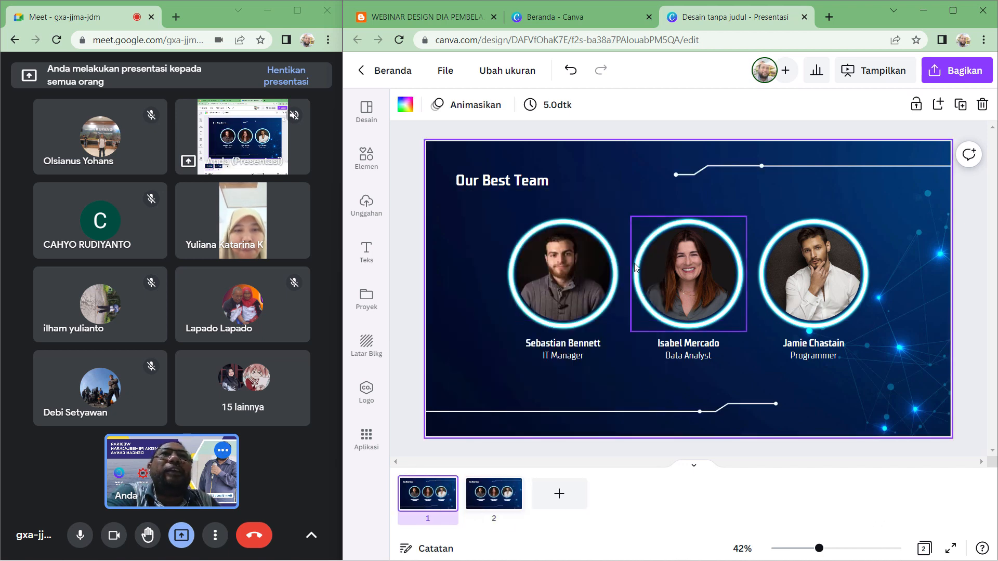
drag(897, 218, 494, 355)
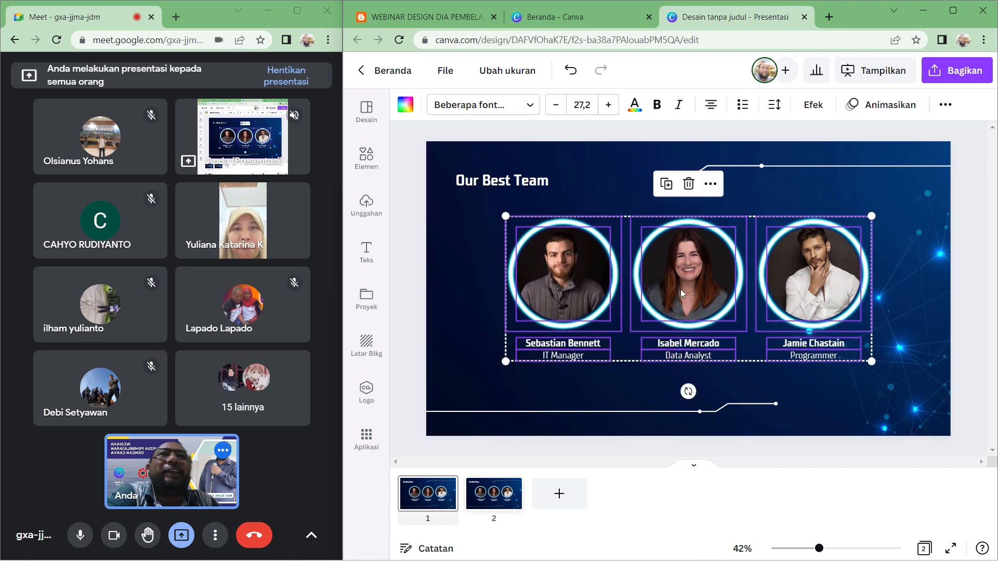
click(689, 185)
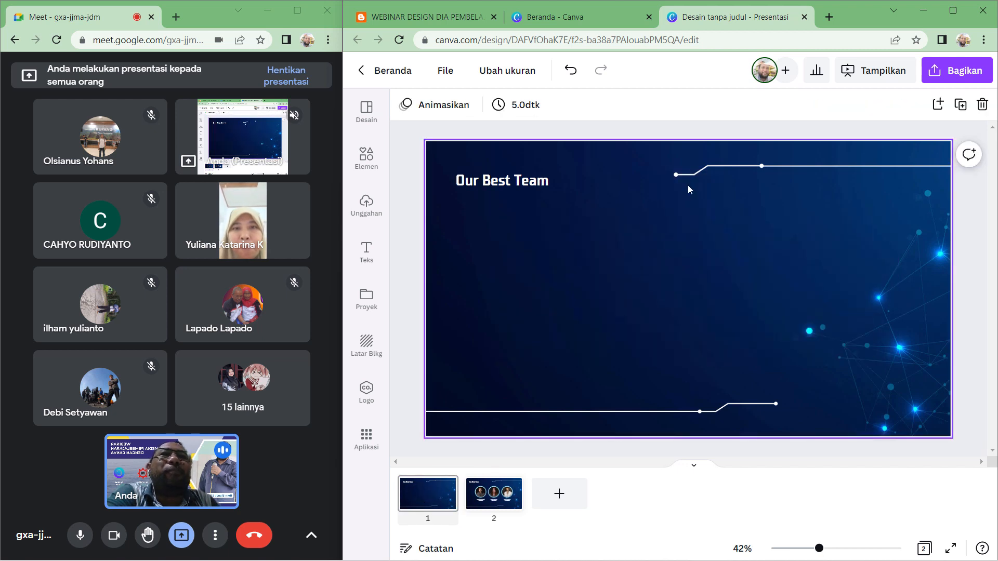
click(526, 189)
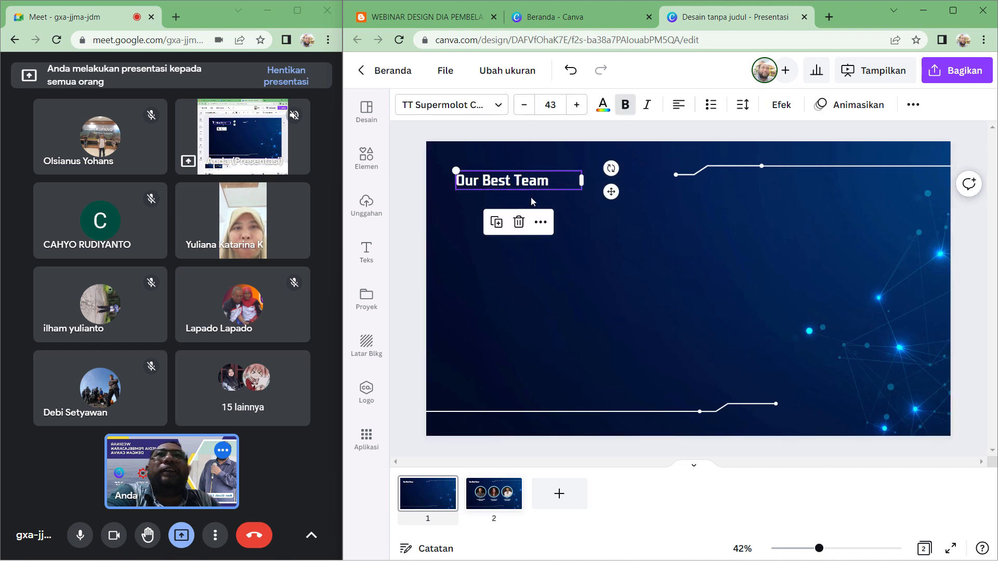
click(595, 235)
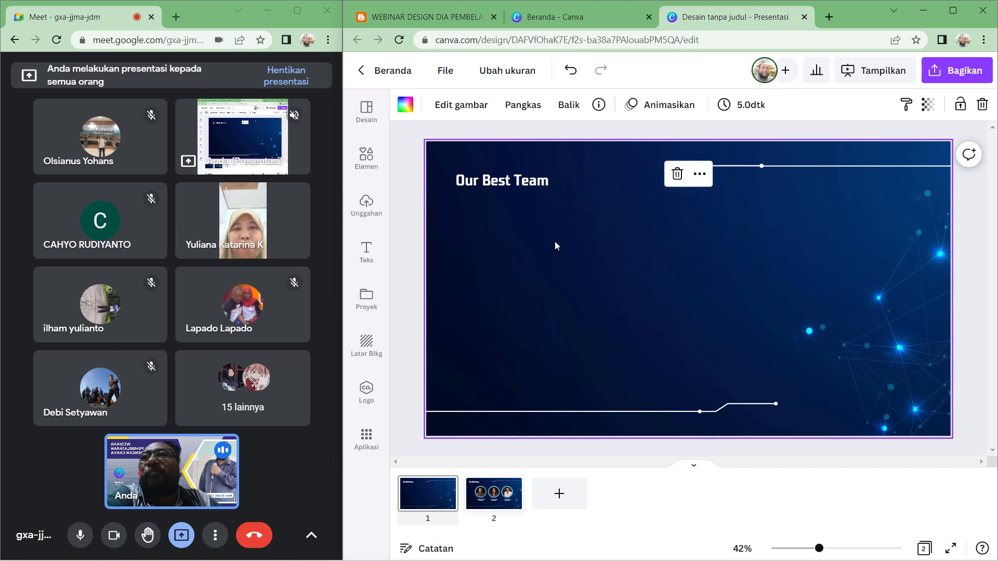
- Browse the Lanskap collection of background images in the background library
click(368, 346)
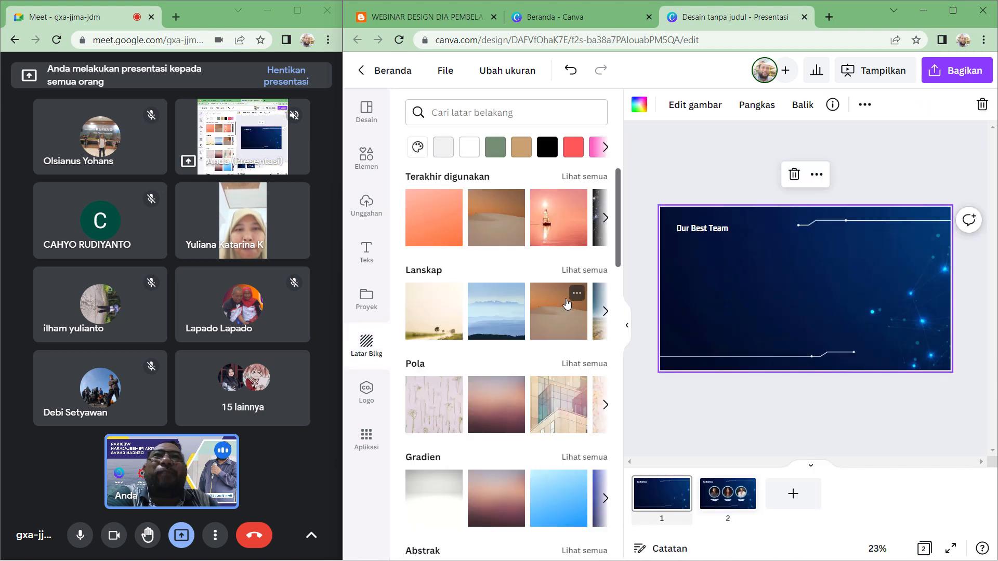
scroll(493, 313, down, 5)
scroll(493, 313, down, 12)
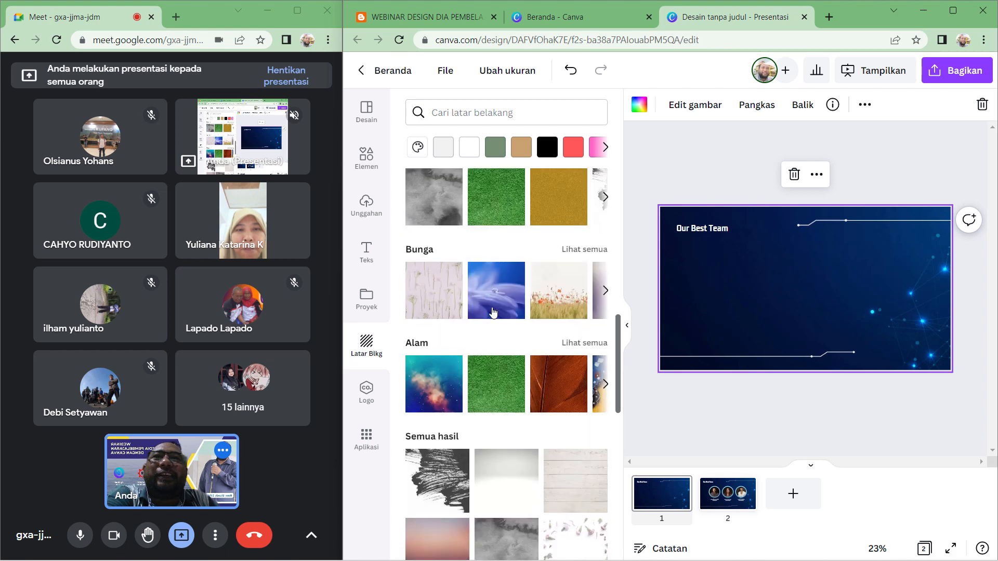
scroll(493, 313, up, 17)
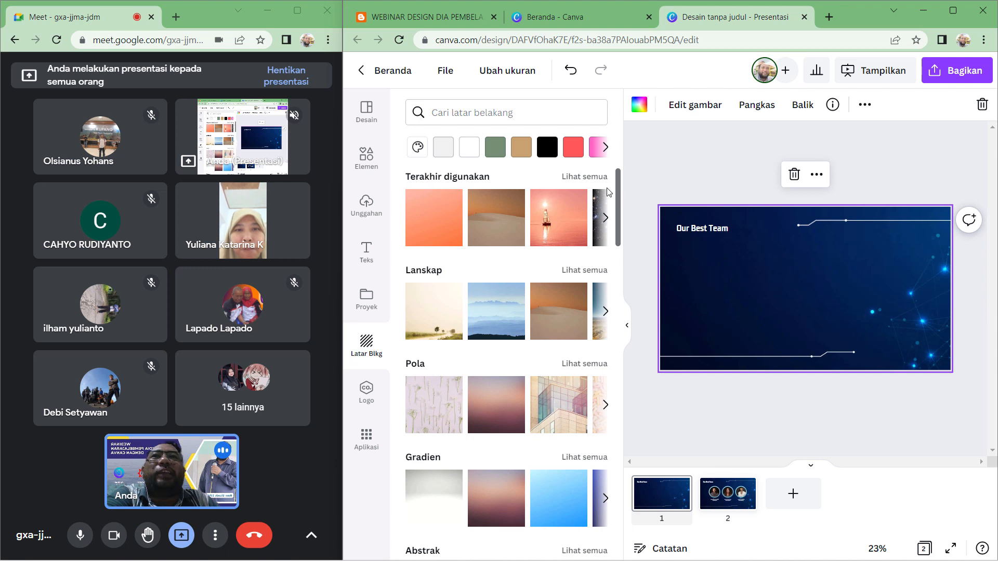
click(585, 270)
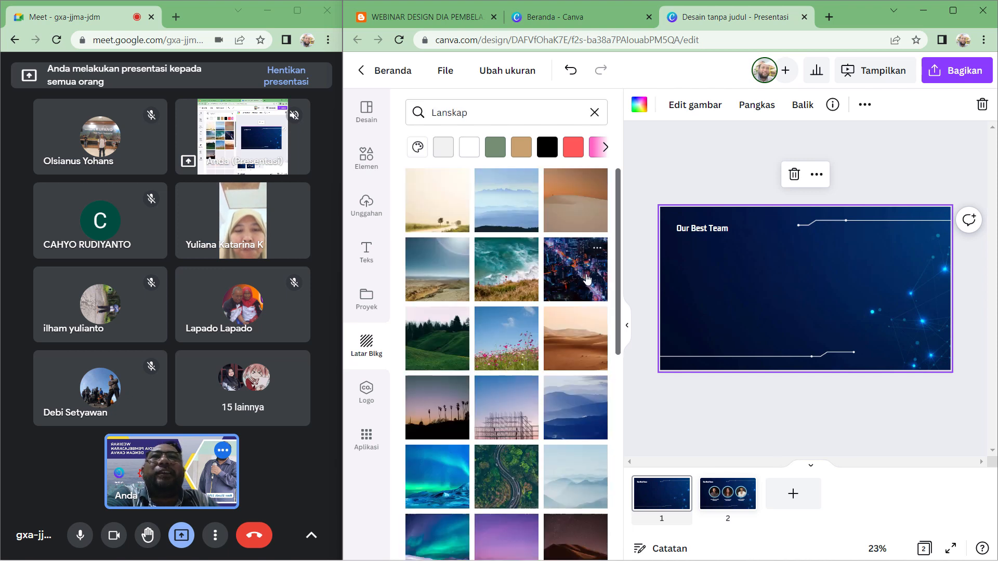
scroll(567, 312, down, 3)
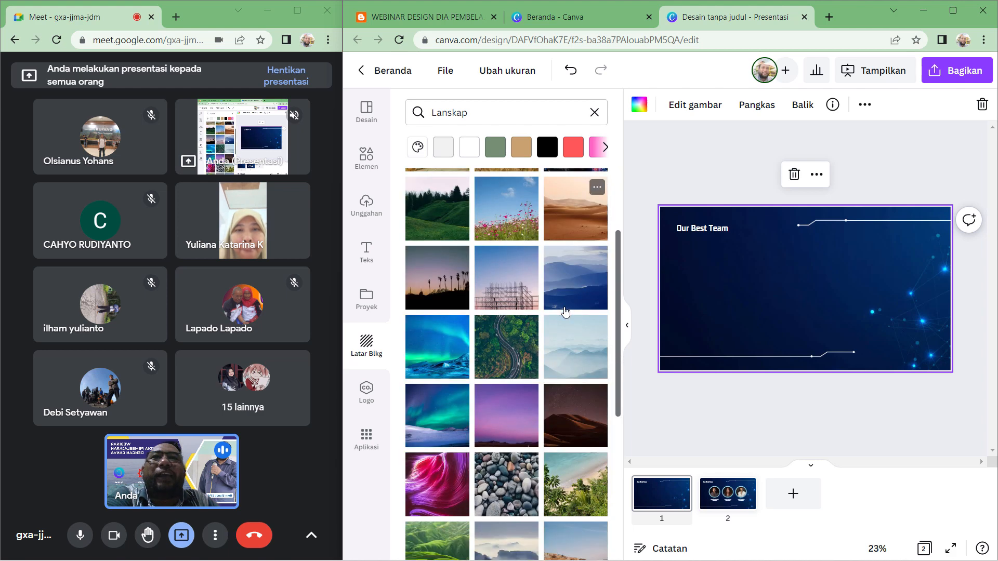
scroll(574, 424, down, 2)
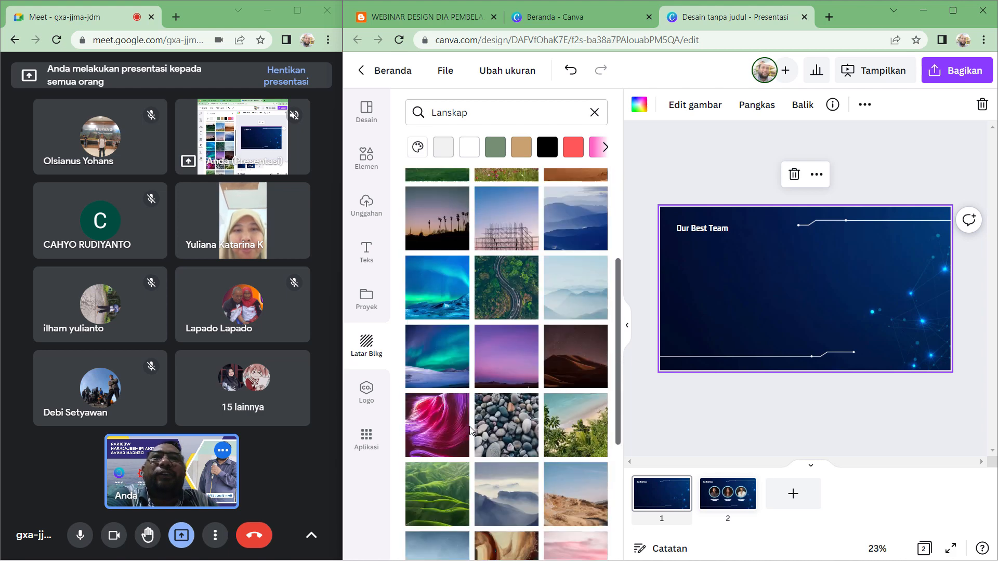
scroll(483, 430, up, 2)
- Apply the aurora landscape image as the first slide's background and admit another waiting participant
click(441, 367)
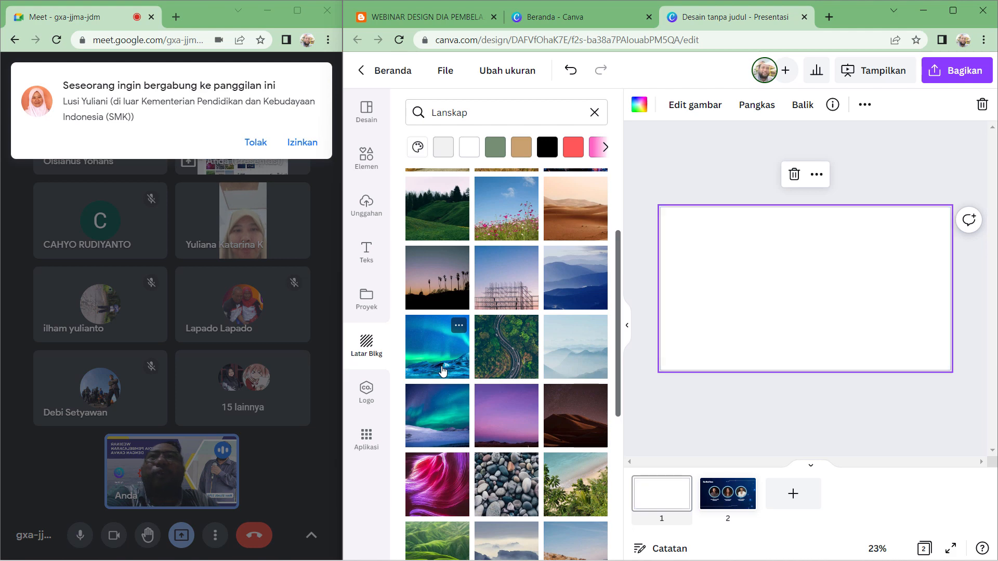
click(305, 144)
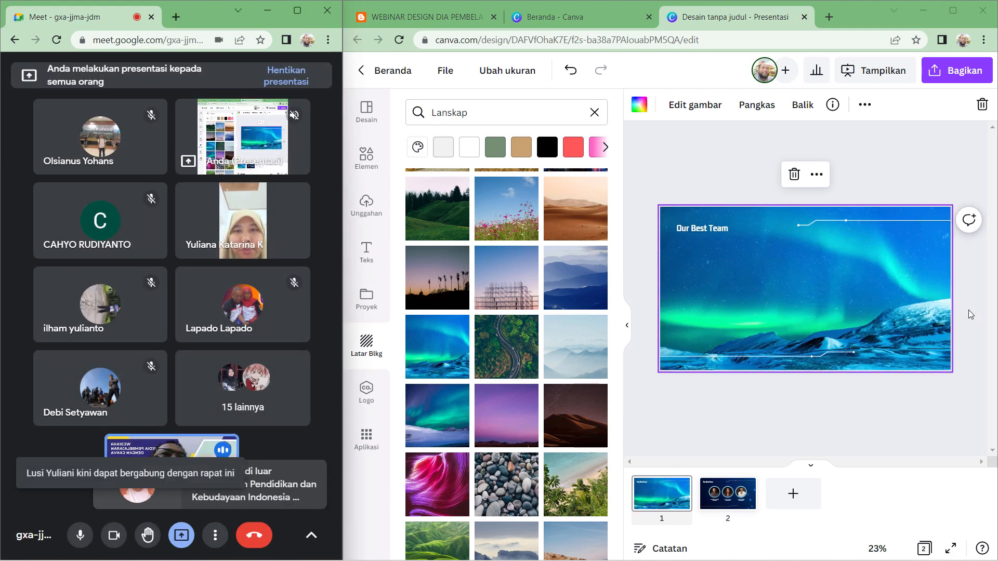
- Replace the first slide's background with the green rolling hills landscape image
scroll(447, 415, down, 4)
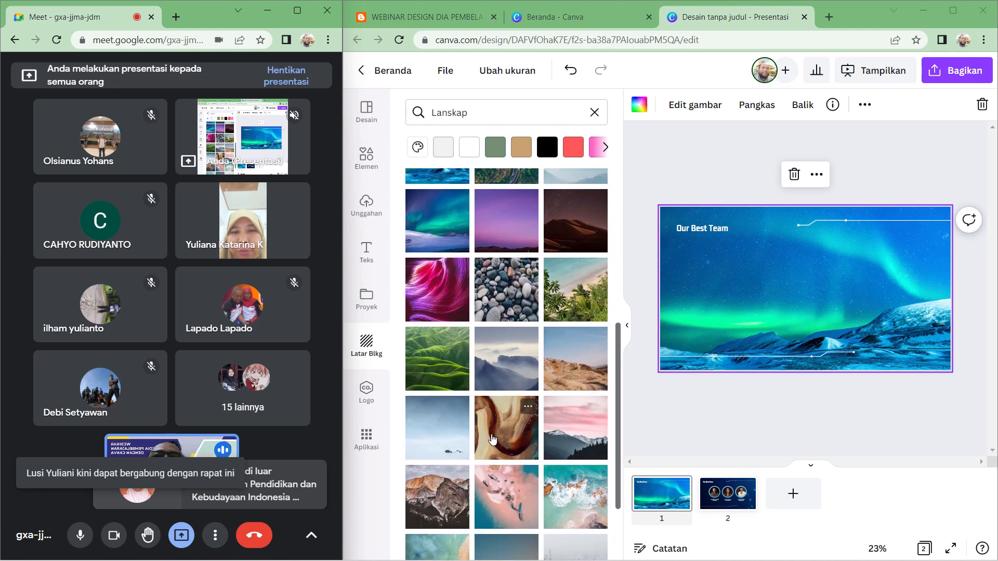
scroll(493, 440, down, 1)
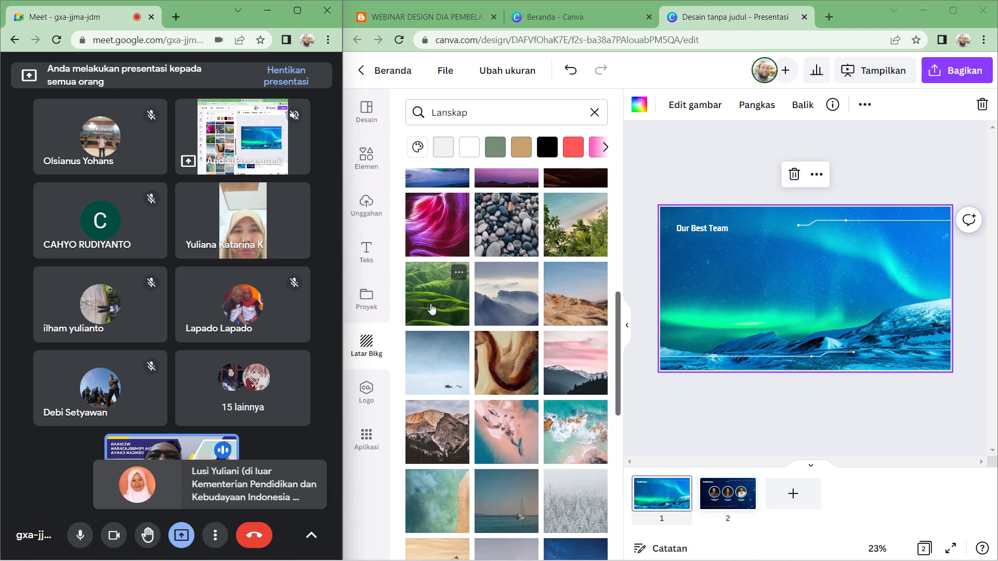
click(431, 309)
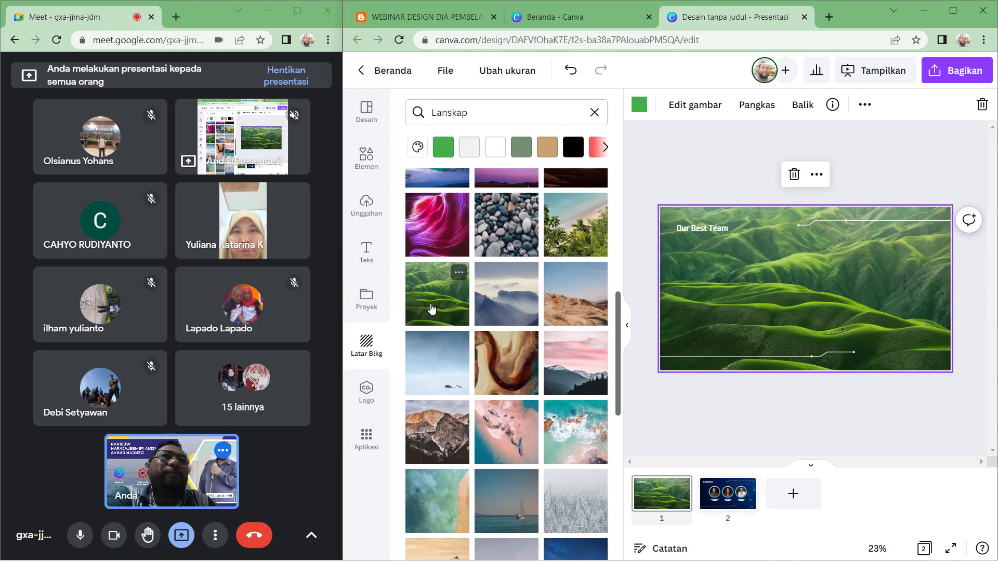
click(978, 301)
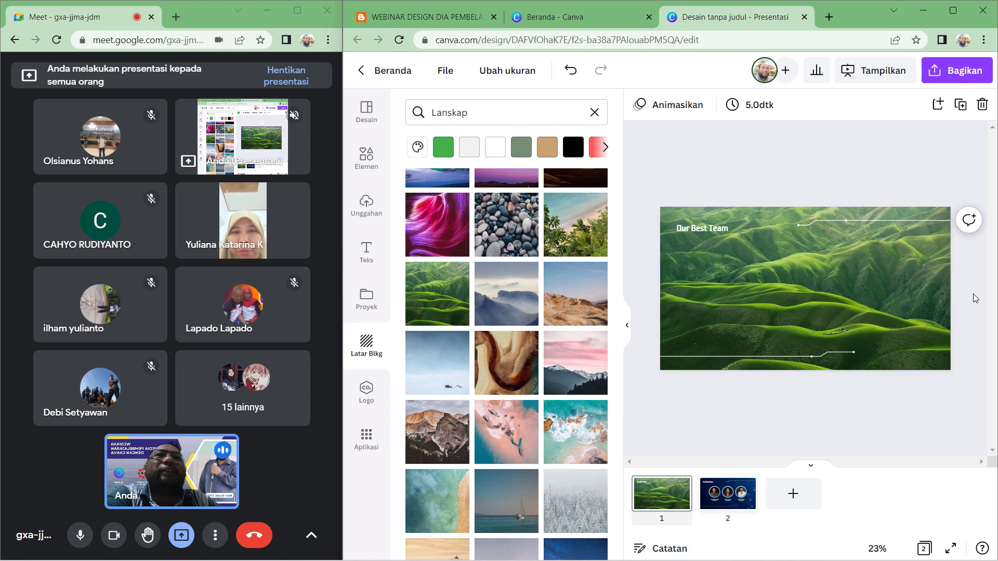
- Fill the first slide's background with a solid green colour
click(628, 330)
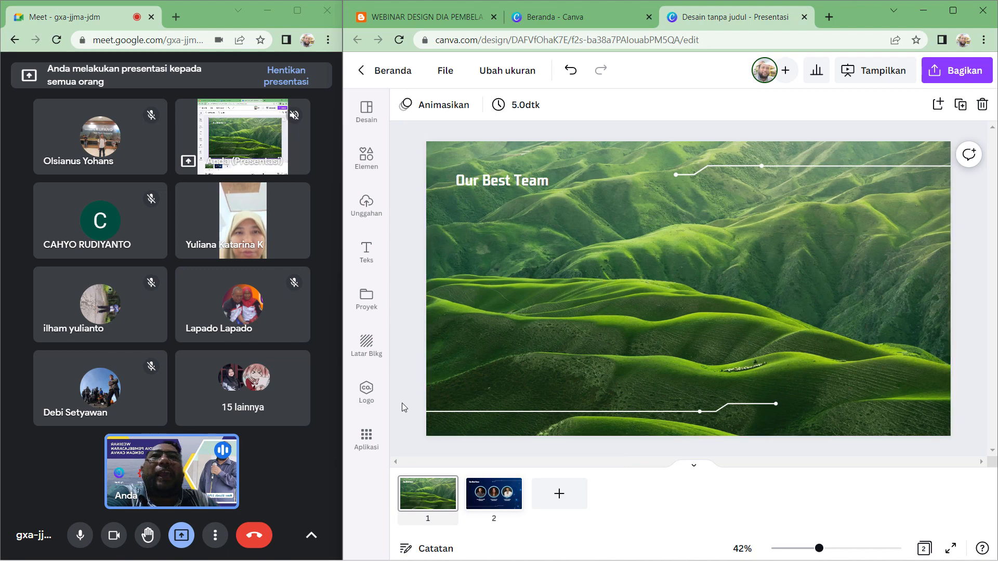
click(372, 351)
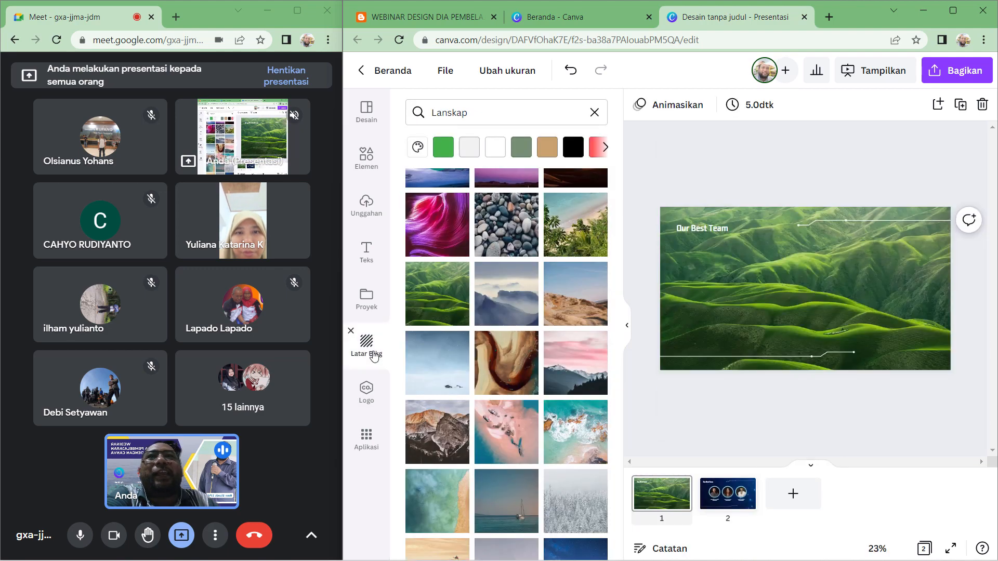
click(443, 148)
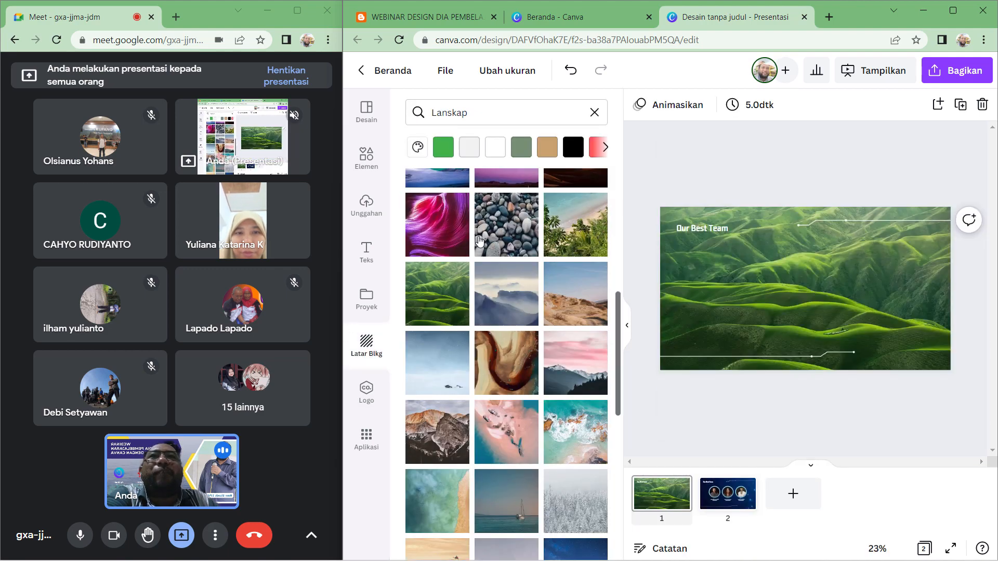
click(445, 151)
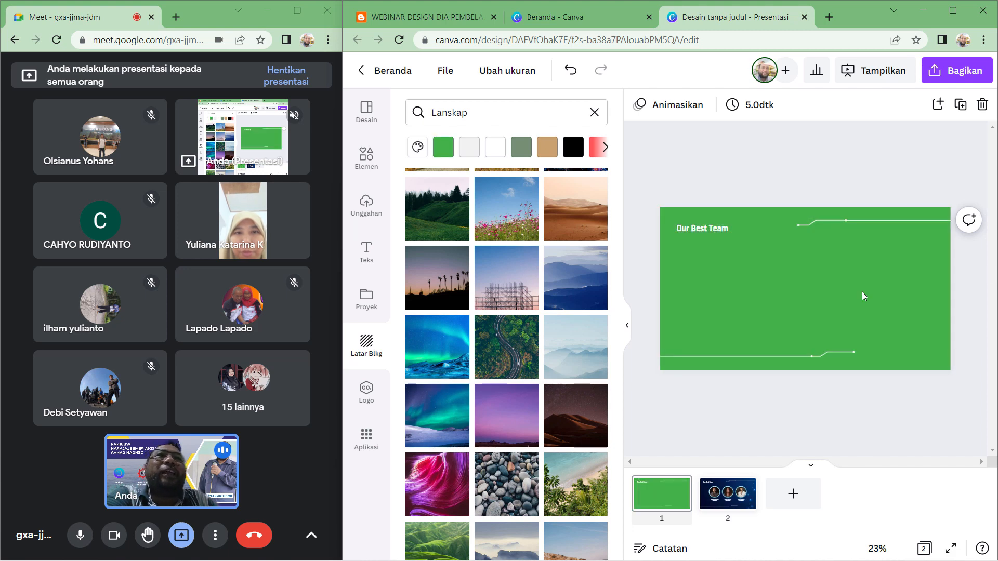
- Admit another waiting participant and apply the misty blue mountain range image as the first slide's background
scroll(491, 411, down, 10)
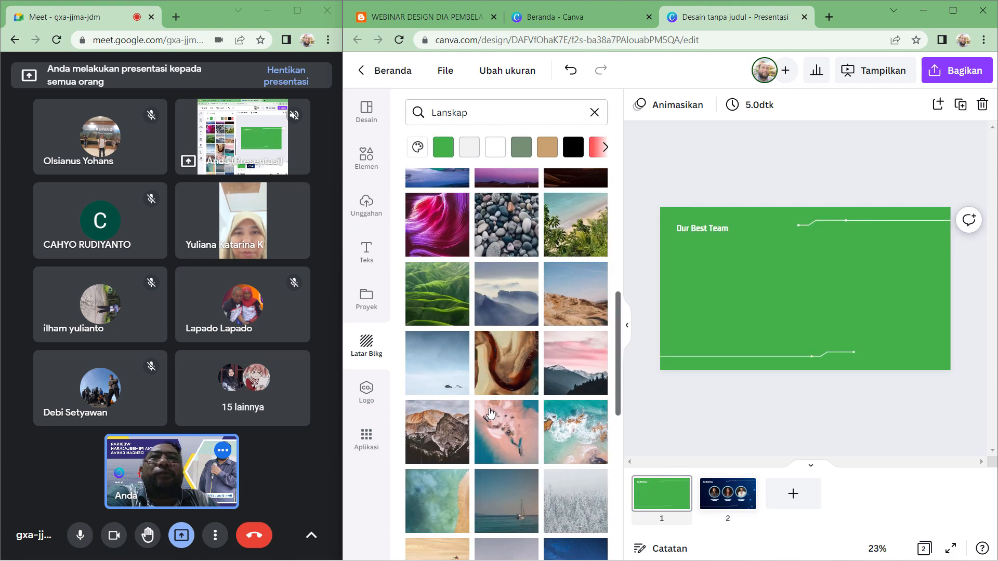
scroll(491, 413, down, 4)
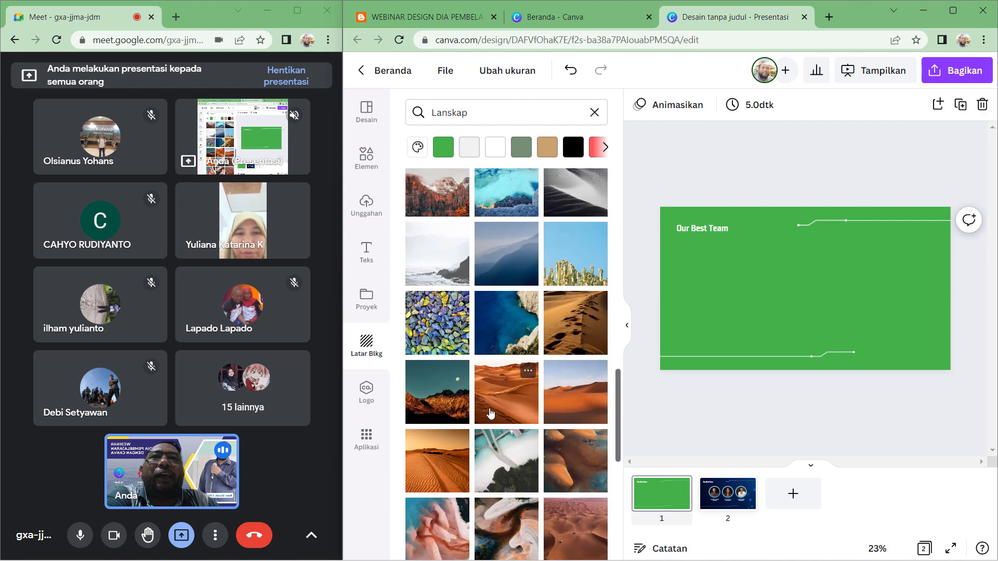
scroll(491, 412, down, 5)
scroll(491, 412, down, 3)
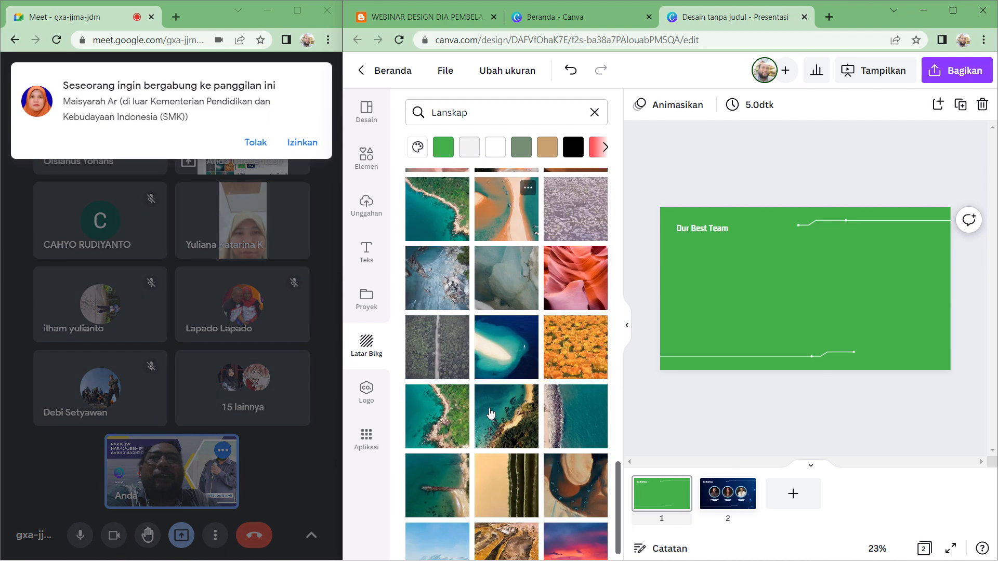
click(302, 143)
scroll(526, 397, down, 1)
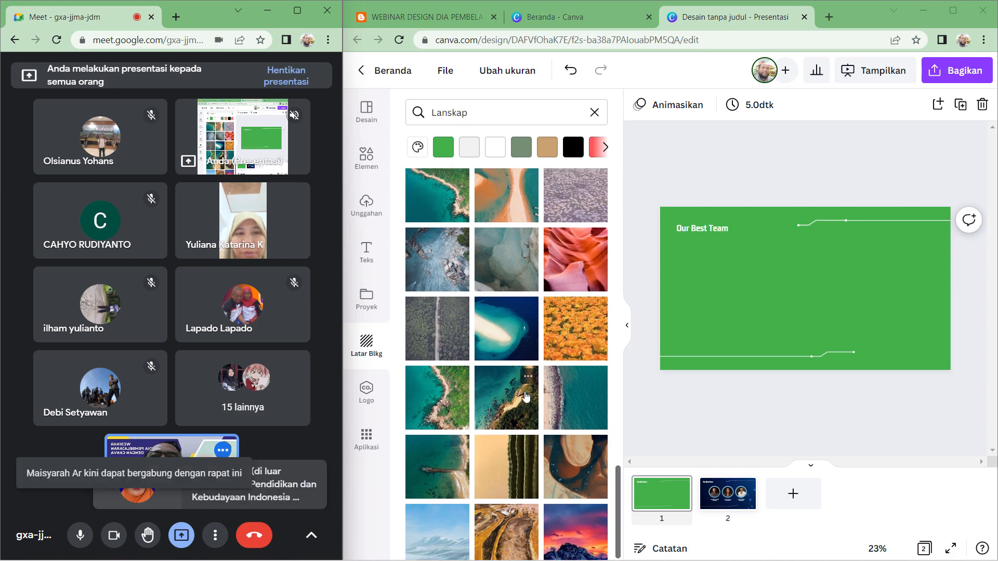
scroll(526, 397, up, 8)
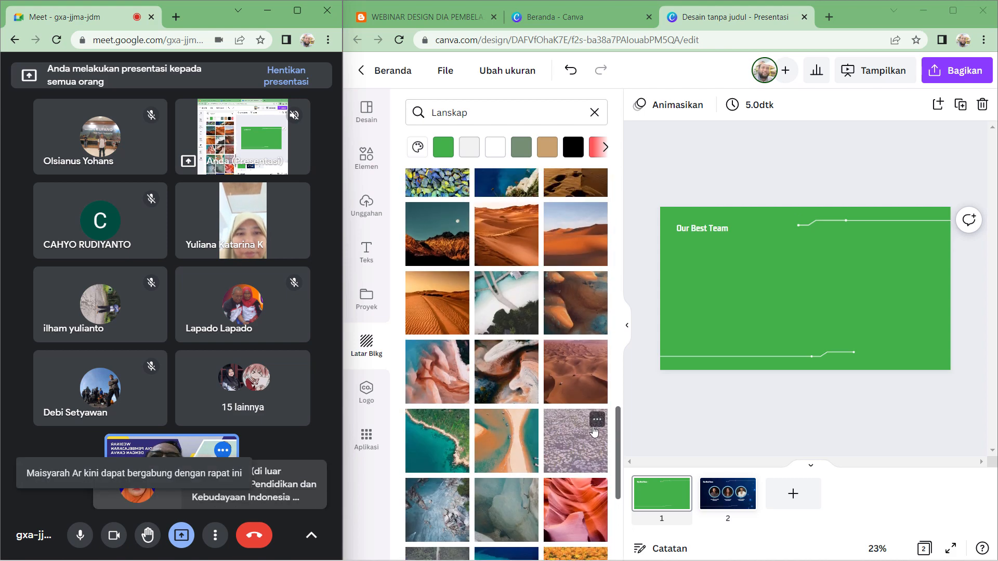
click(513, 370)
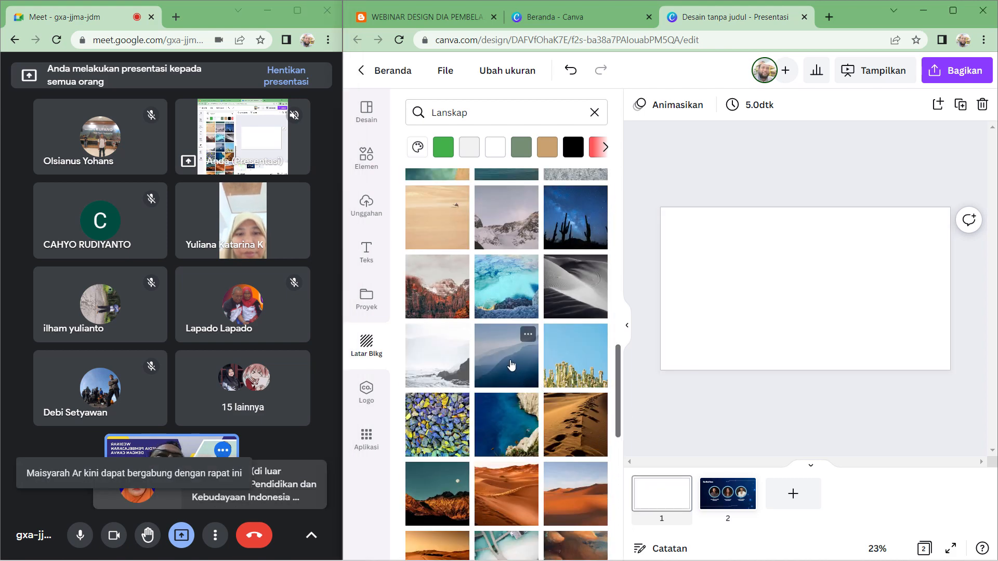
click(626, 329)
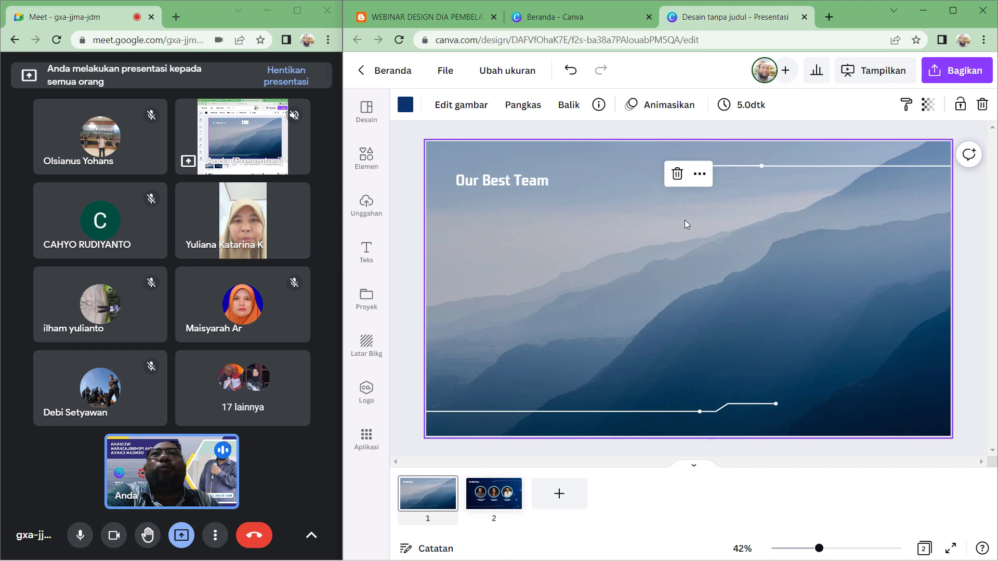
- Open a new browser tab and search Google for logo roda gigi
click(830, 19)
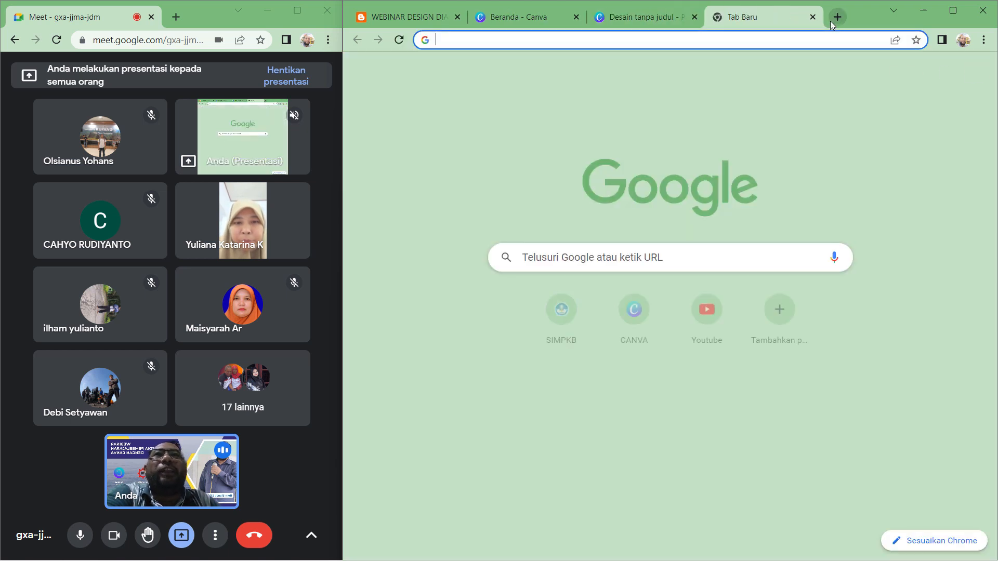
click(594, 261)
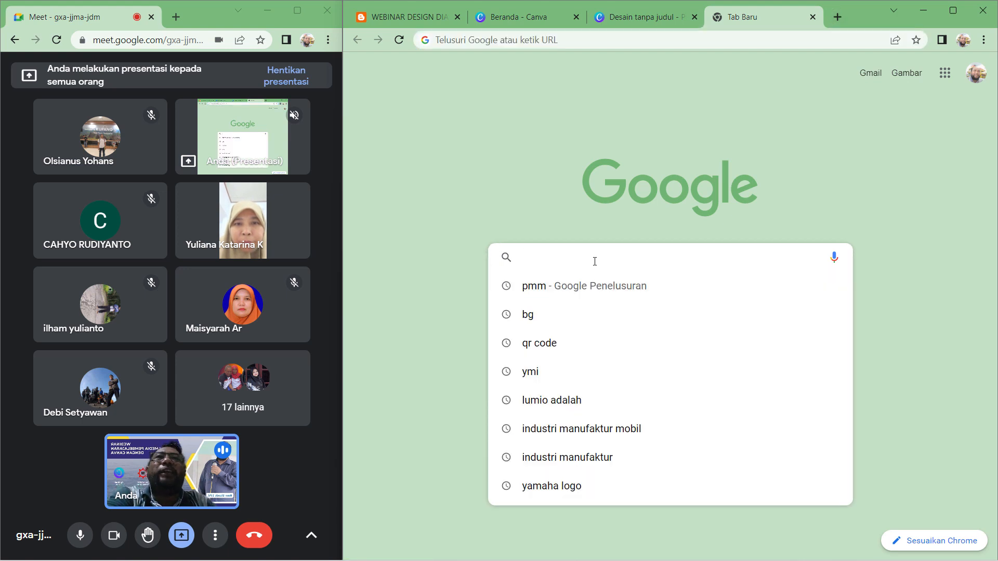
text(logo )
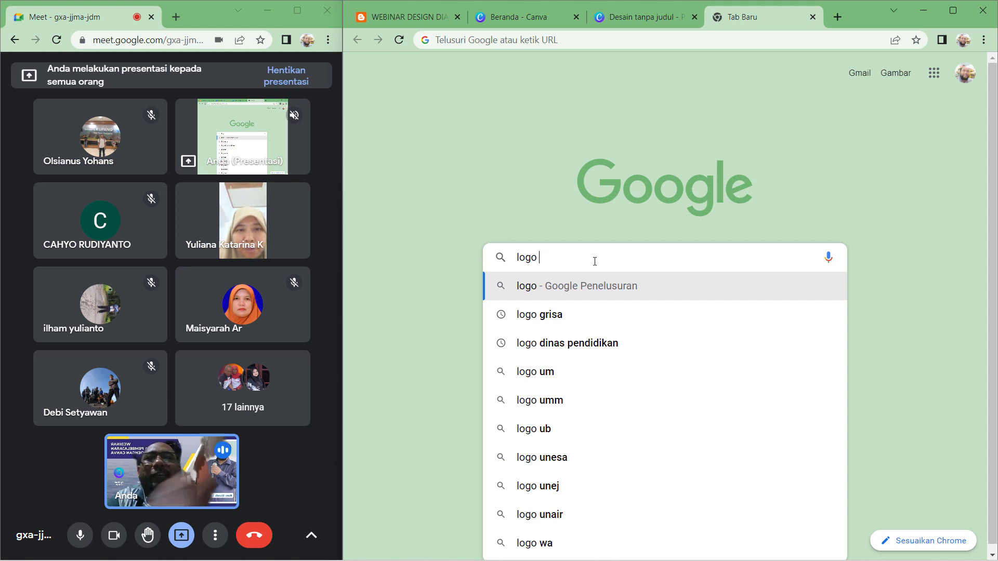
text(roda)
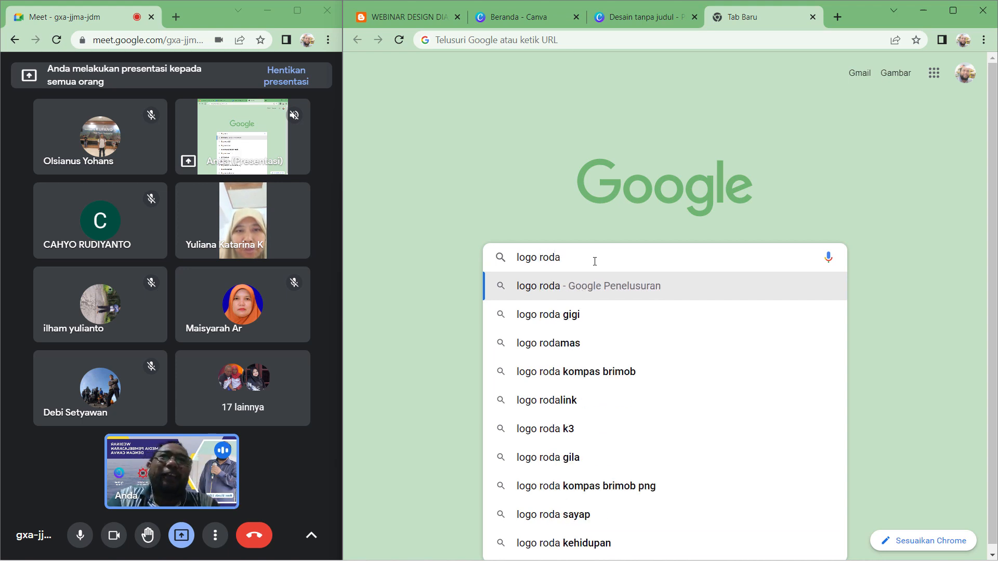
click(594, 319)
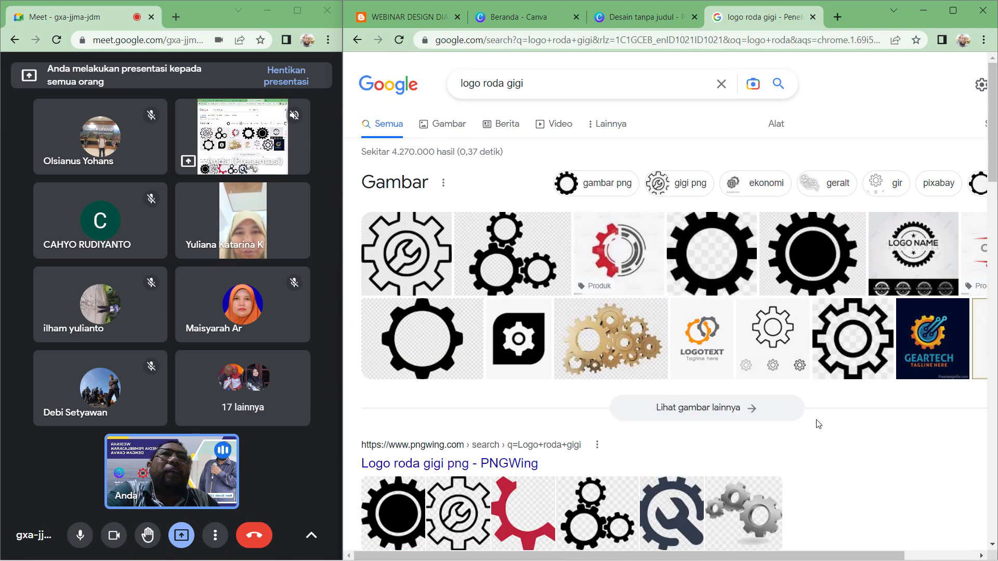
- Admit the next waiting participant and open the black rounded gear icon image result
scroll(815, 422, down, 1)
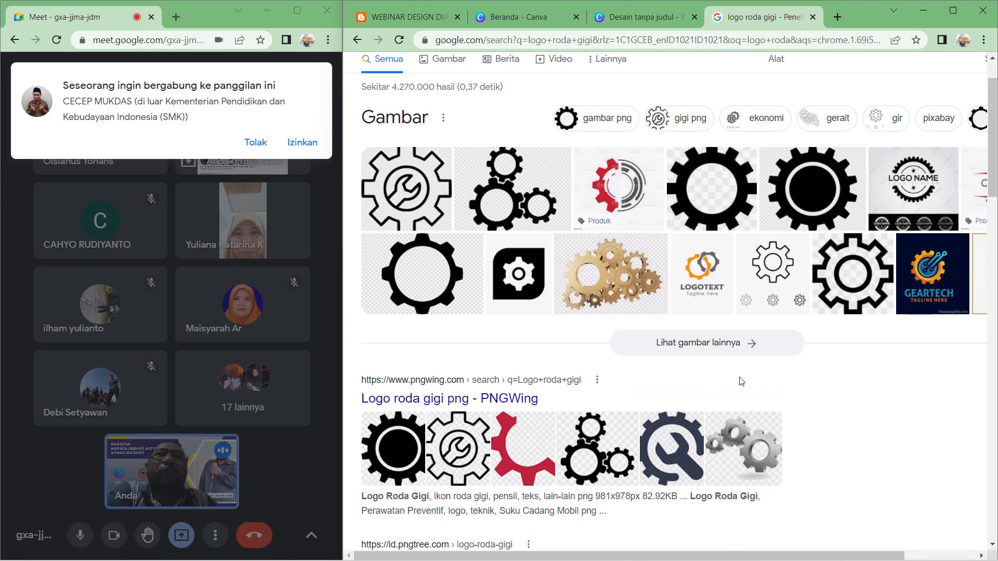
click(305, 142)
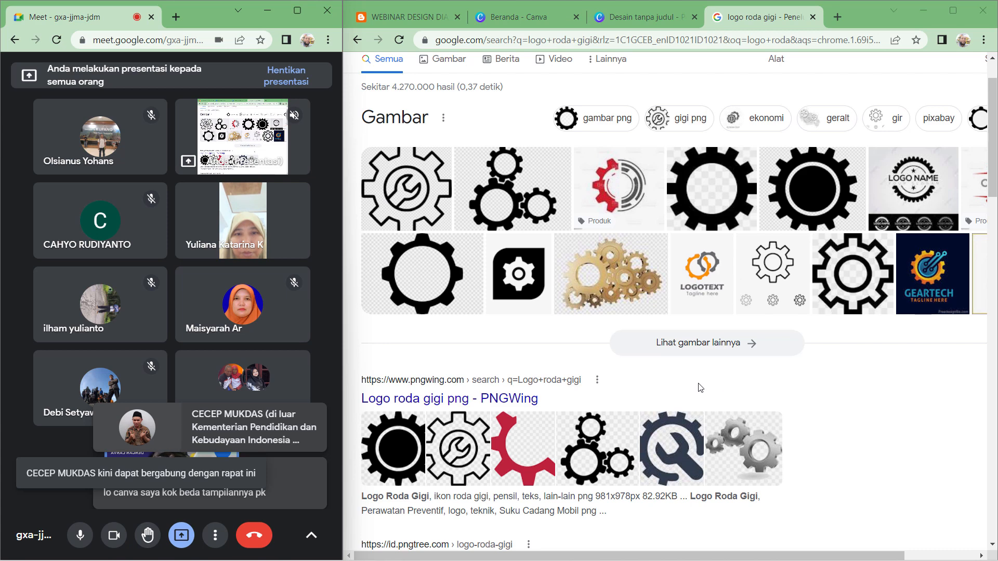
click(527, 301)
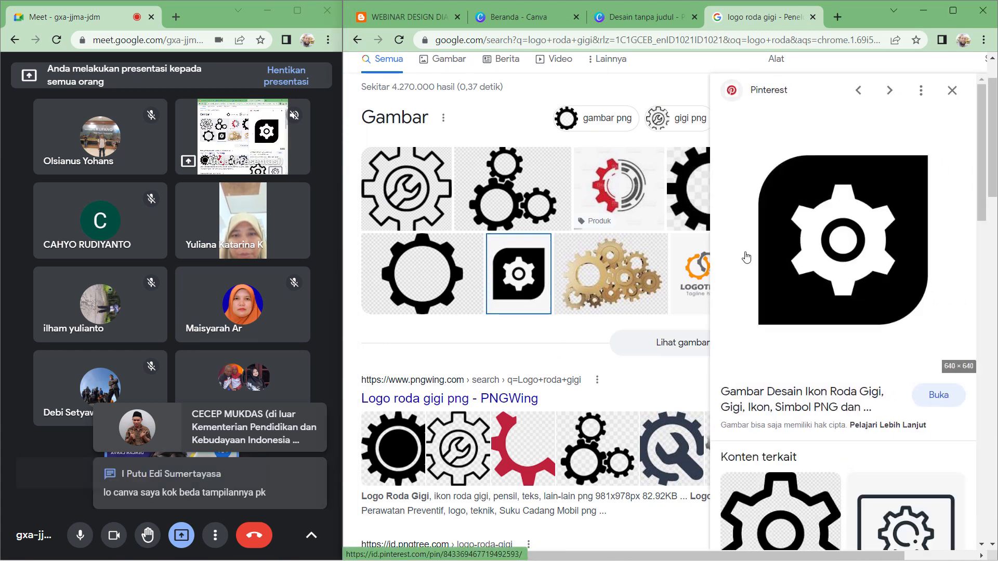
- Save the gear icon image to the Downloads folder as Logo uji coba, then close the search tab
right_click(746, 257)
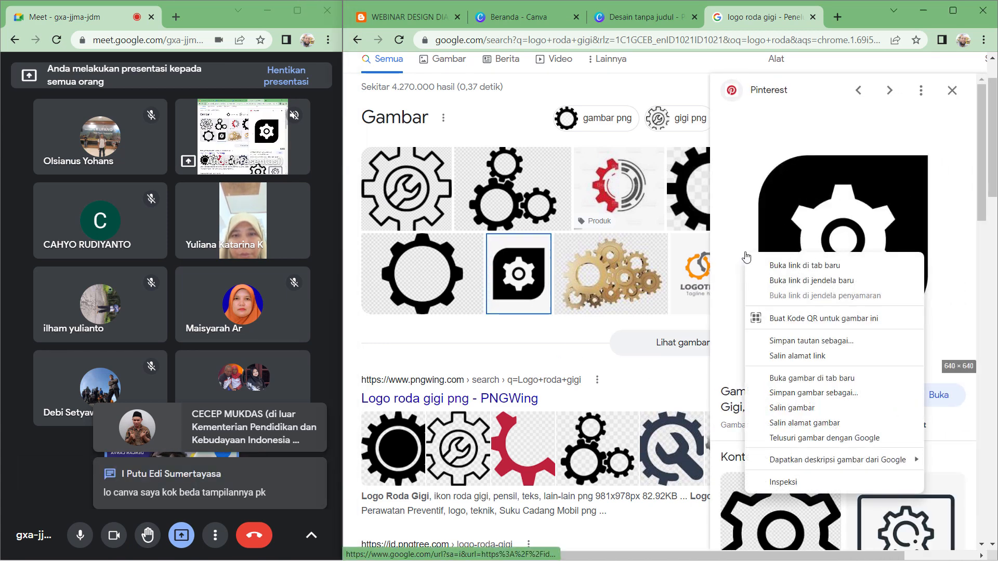
click(854, 390)
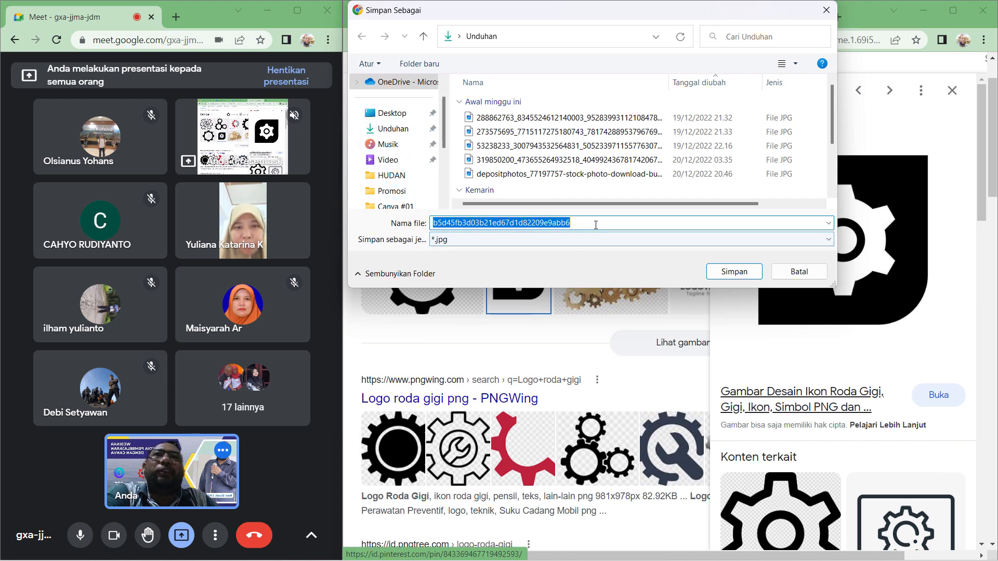
text(Lo)
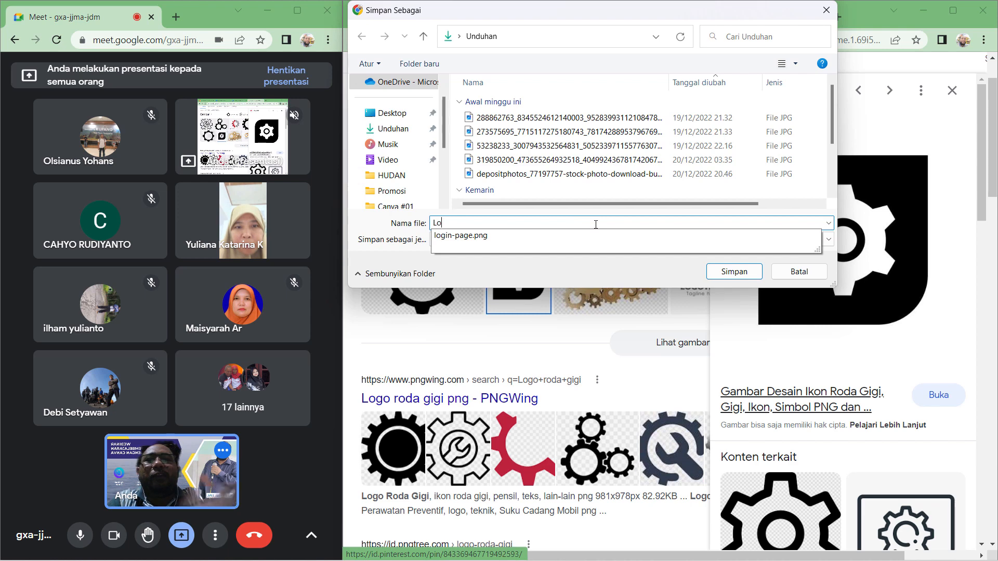
text(go uji)
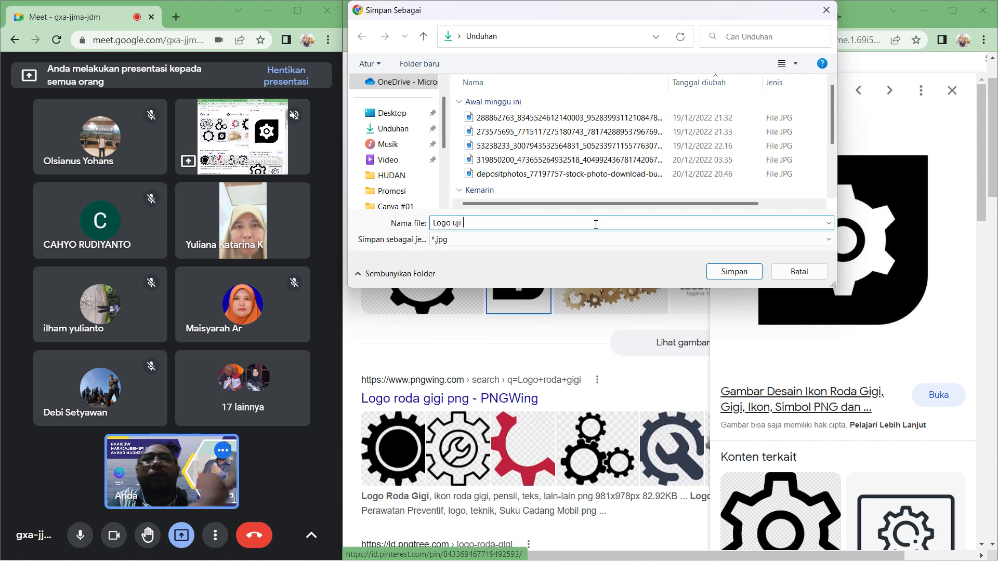
text( coba)
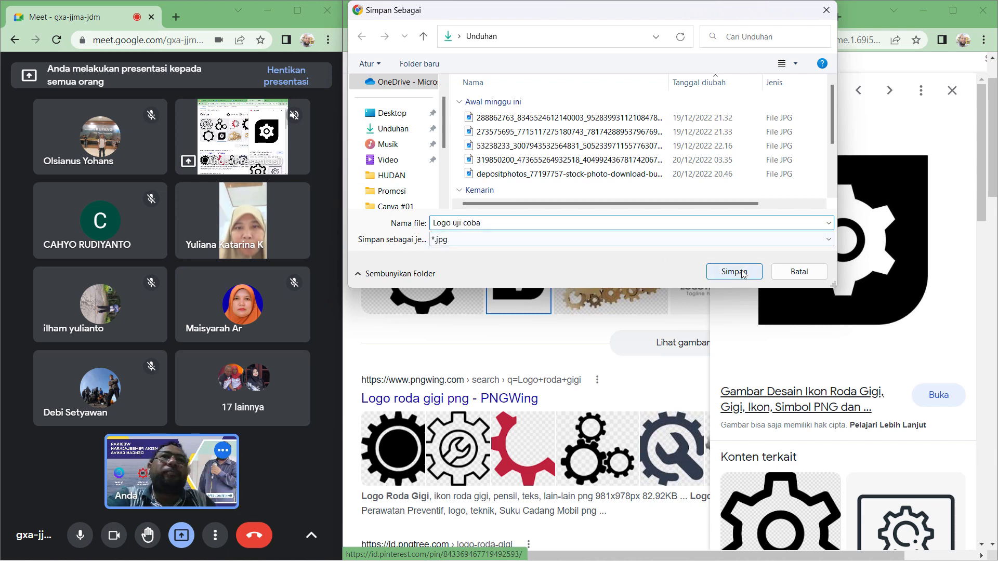
click(741, 272)
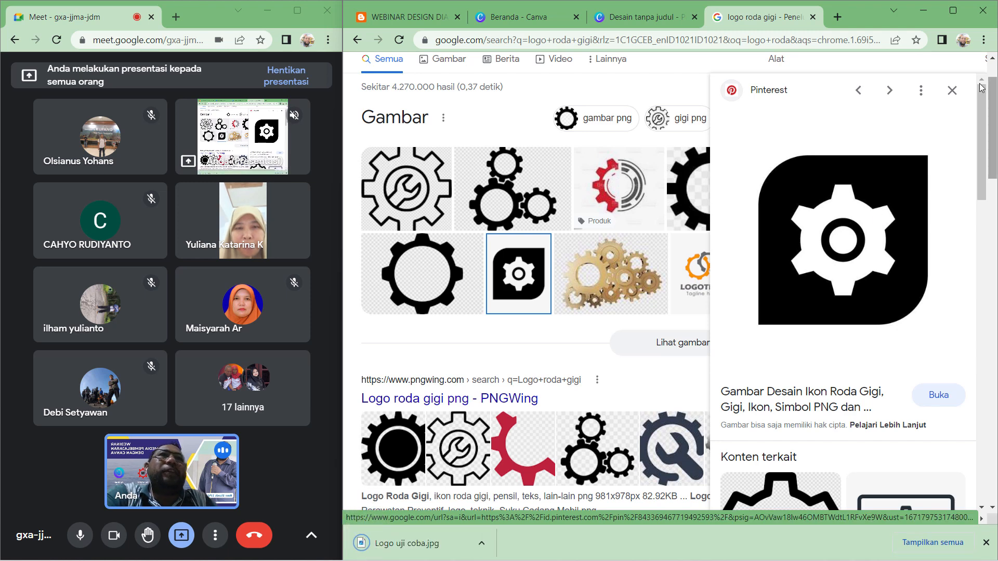
click(952, 90)
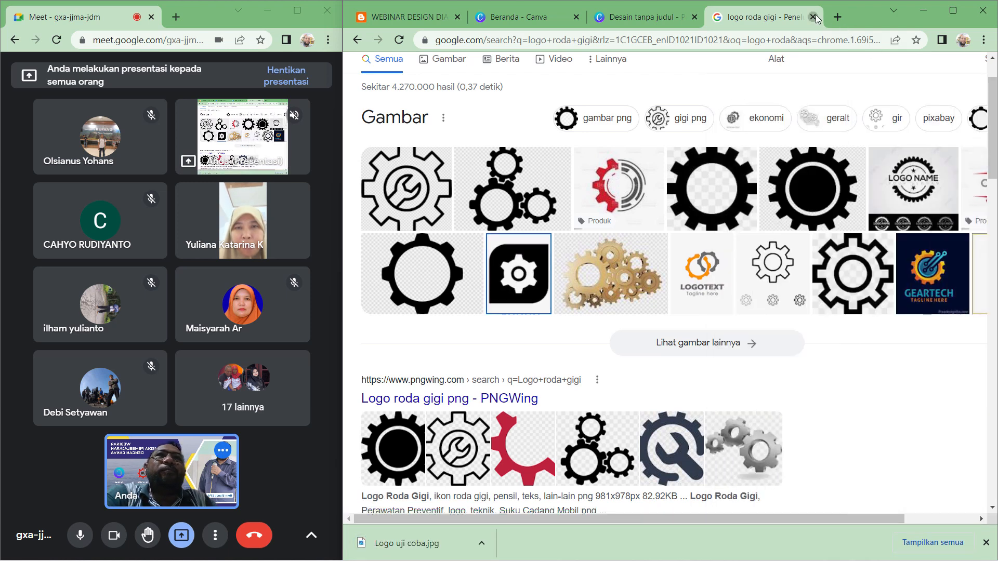
click(813, 17)
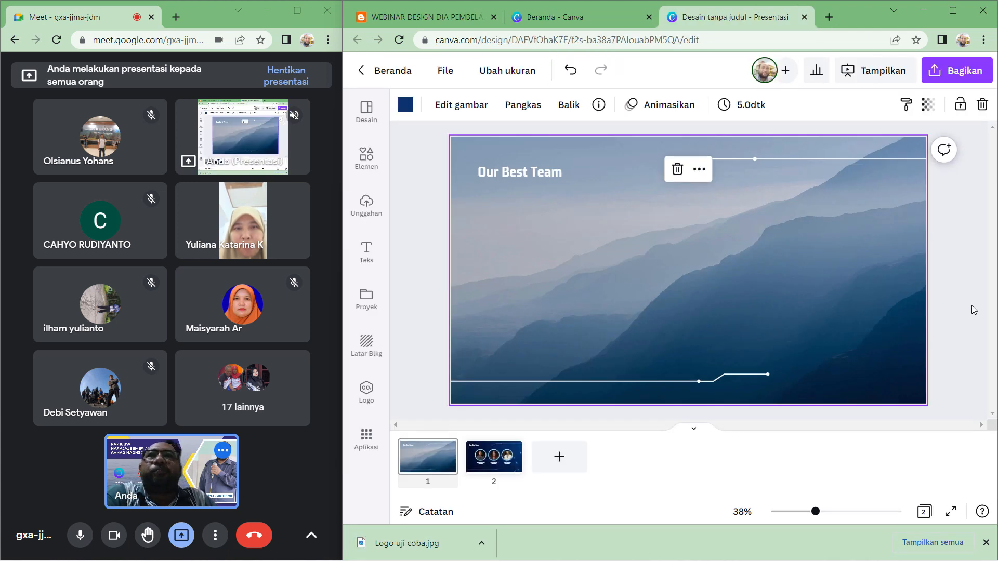
- Locate the saved Logo uji coba file in the Downloads folder using File Explorer
mouse_move(646, 560)
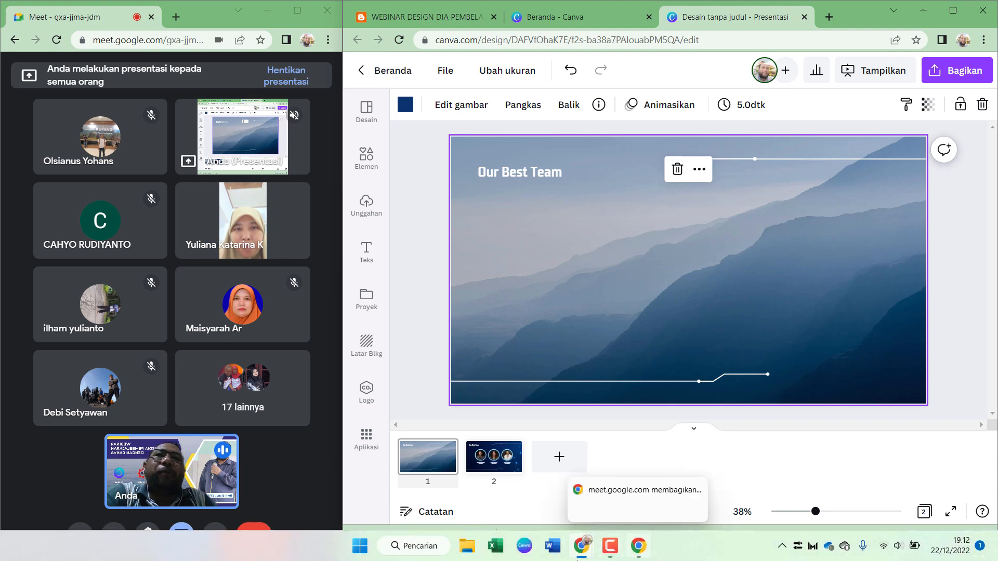
click(467, 546)
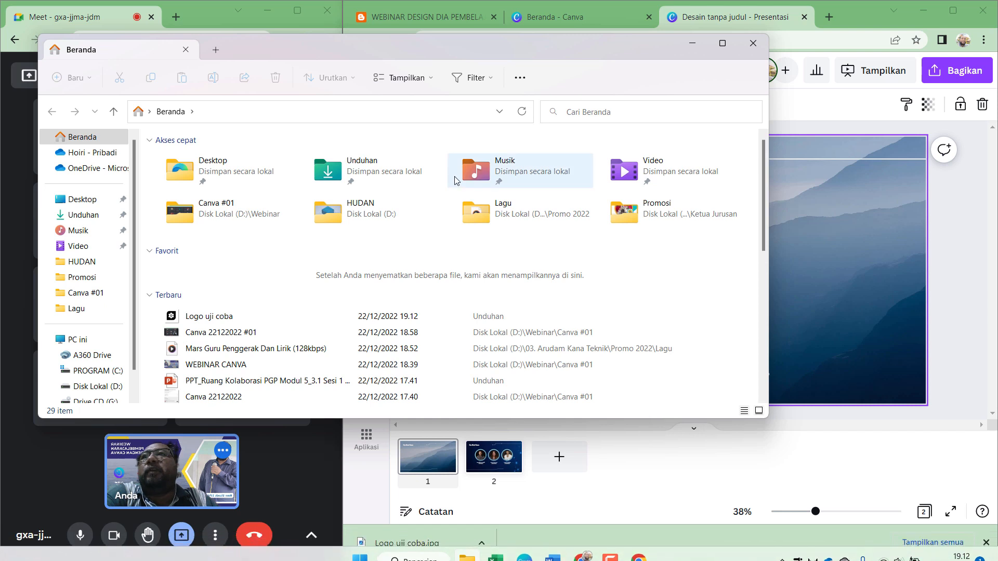
click(83, 215)
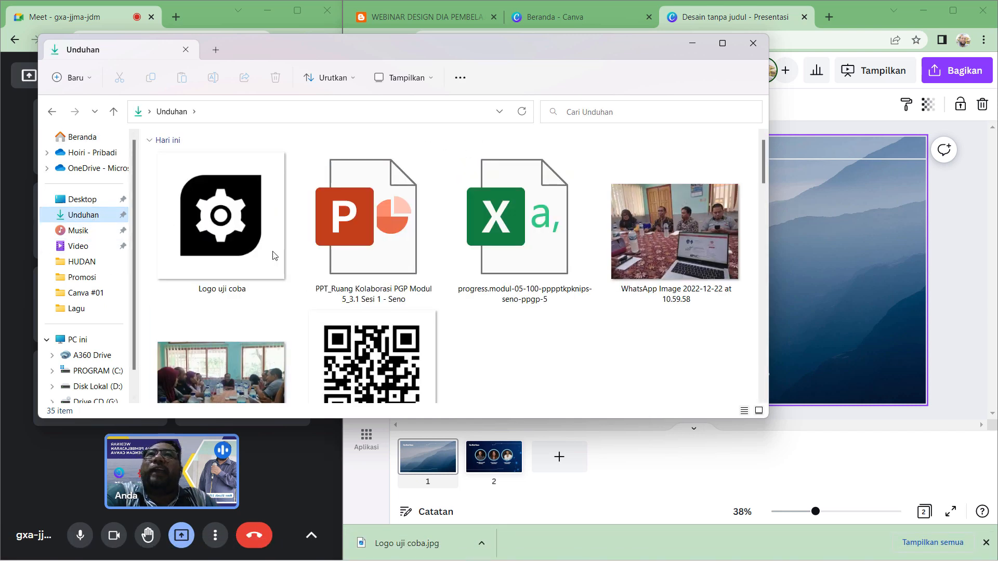
click(205, 260)
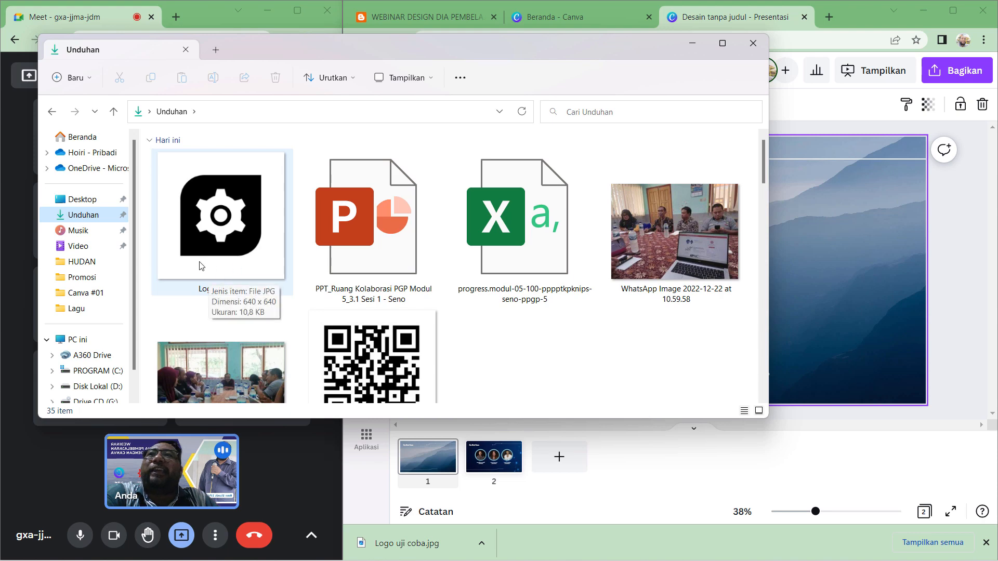
click(693, 44)
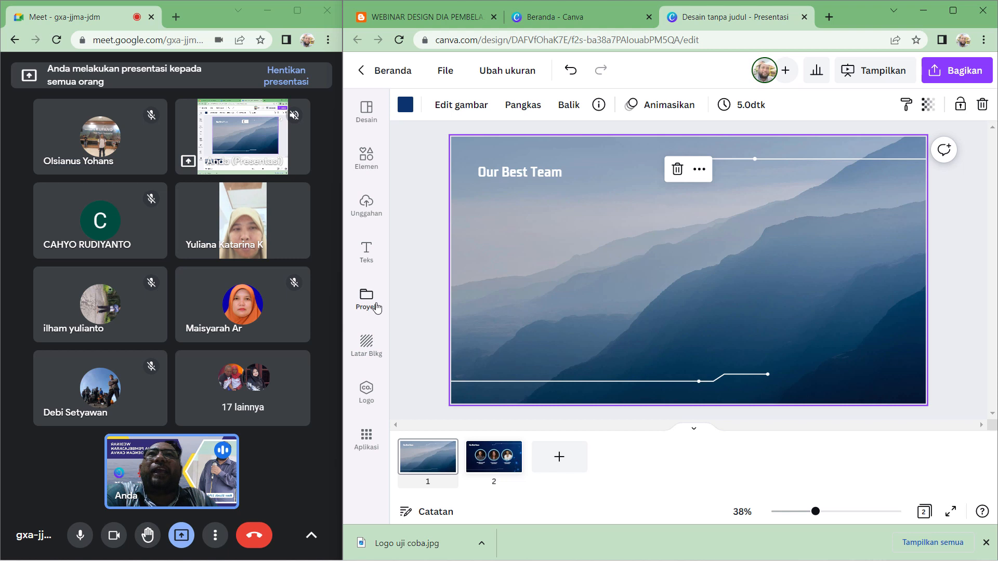
- Upload the Logo uji coba image from the Downloads folder into the Canva uploads
click(367, 208)
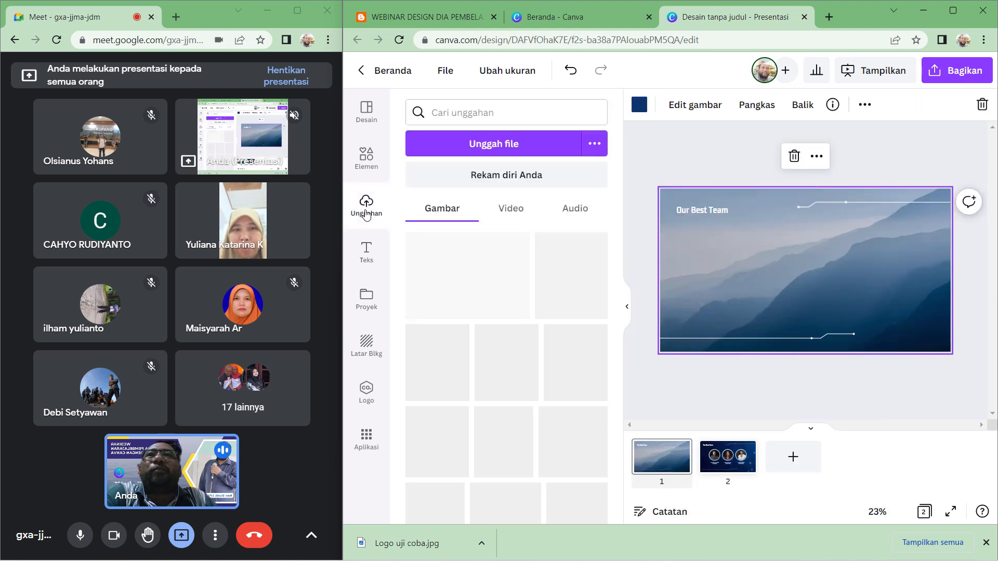
scroll(516, 434, down, 10)
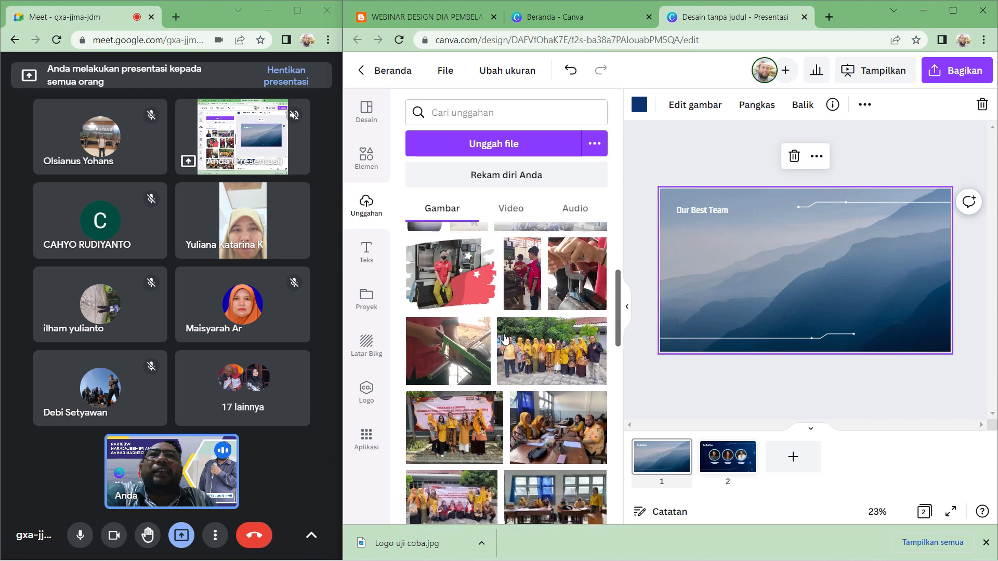
scroll(516, 434, down, 8)
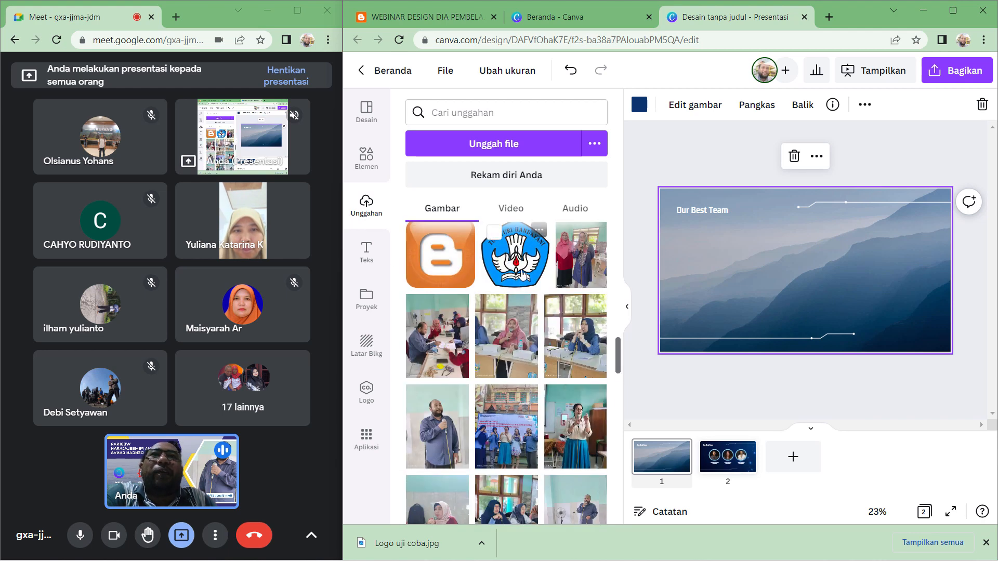
scroll(543, 211, up, 8)
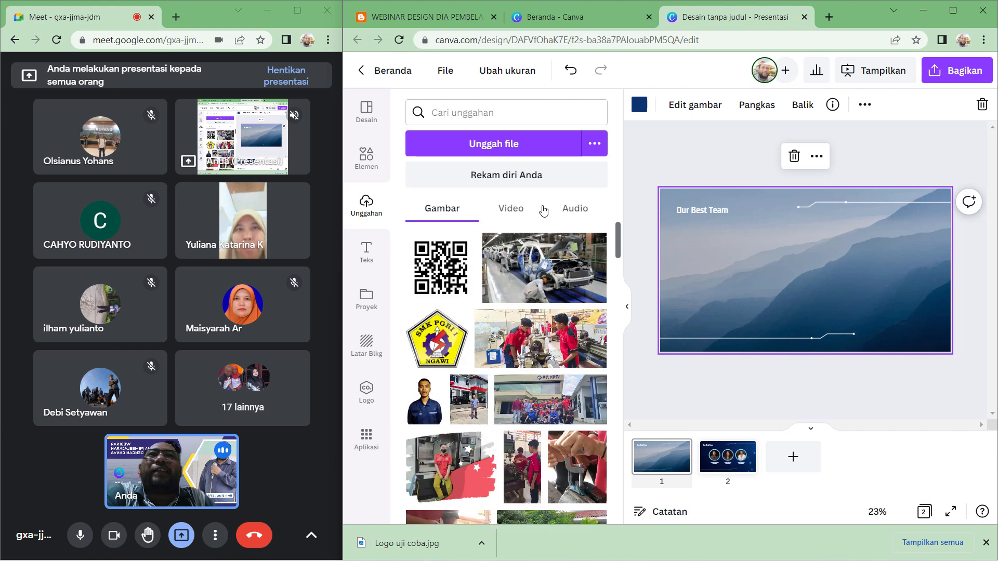
click(489, 145)
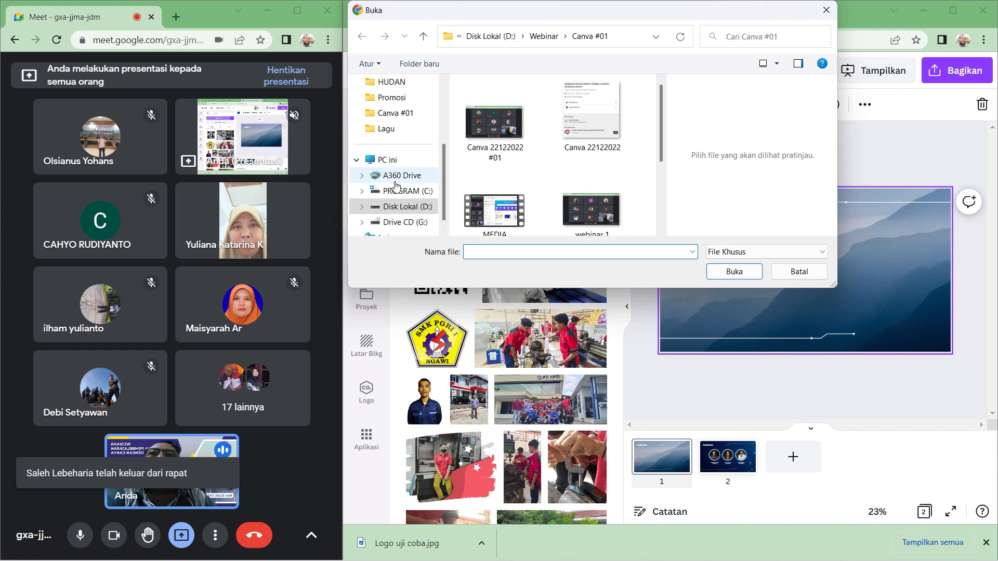
scroll(395, 182, up, 3)
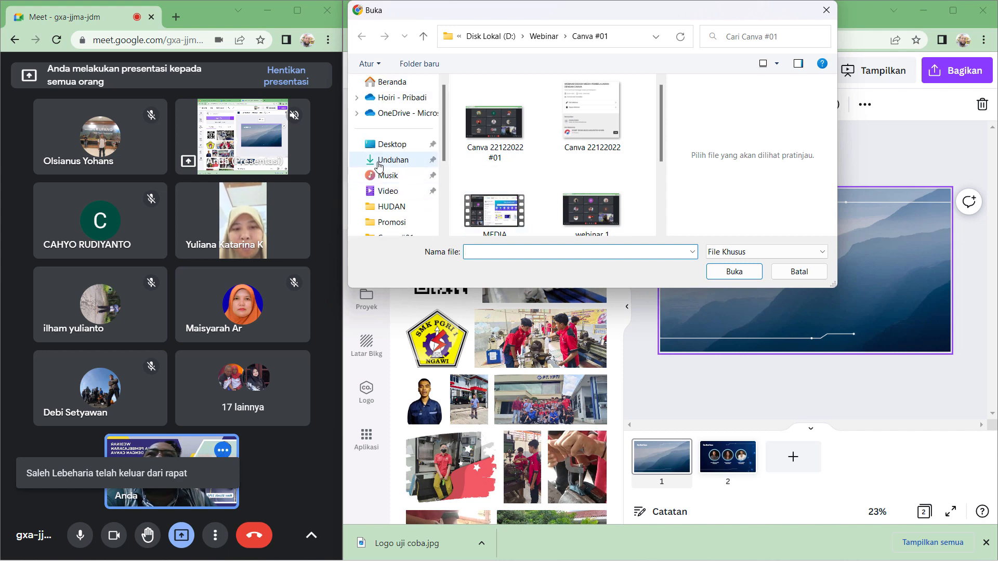
click(379, 165)
scroll(510, 172, down, 3)
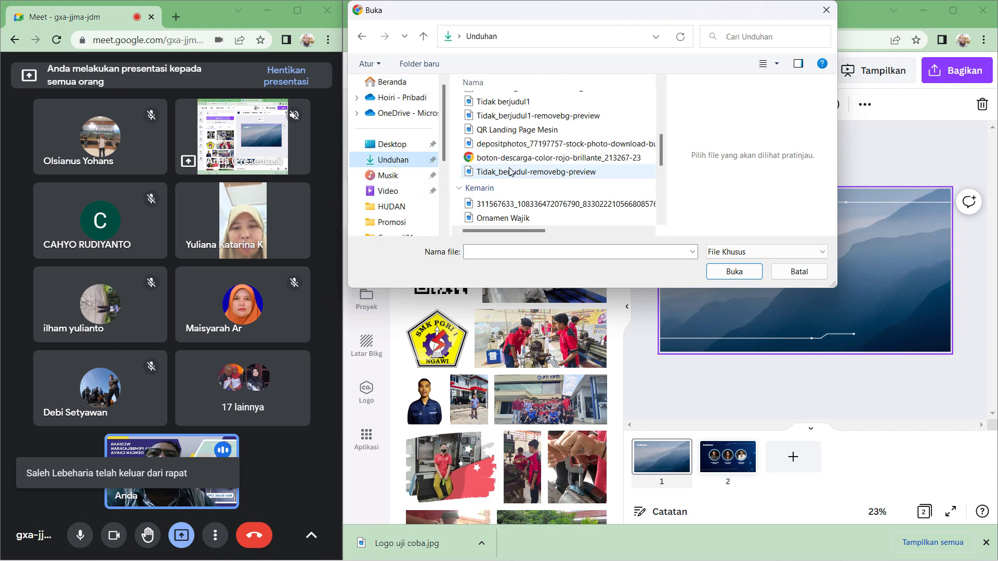
scroll(510, 171, down, 5)
click(492, 217)
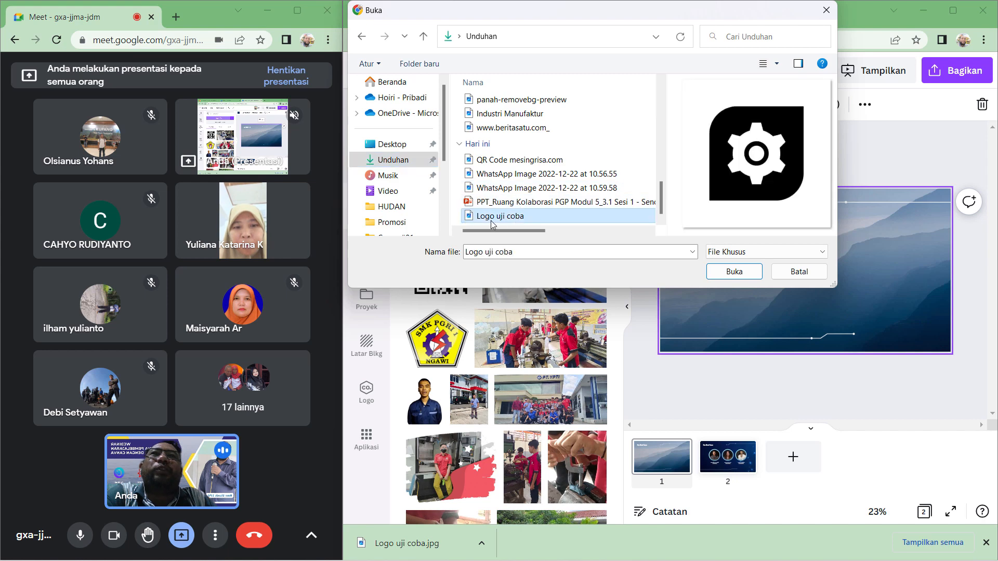
click(734, 271)
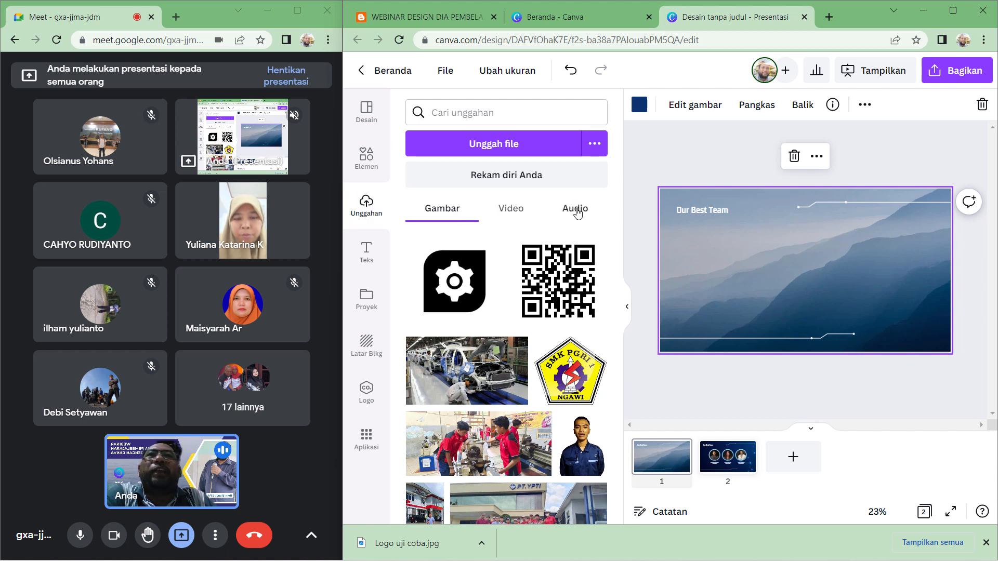
- Admit the waiting participant to the meeting and return to the uploaded images list
click(576, 209)
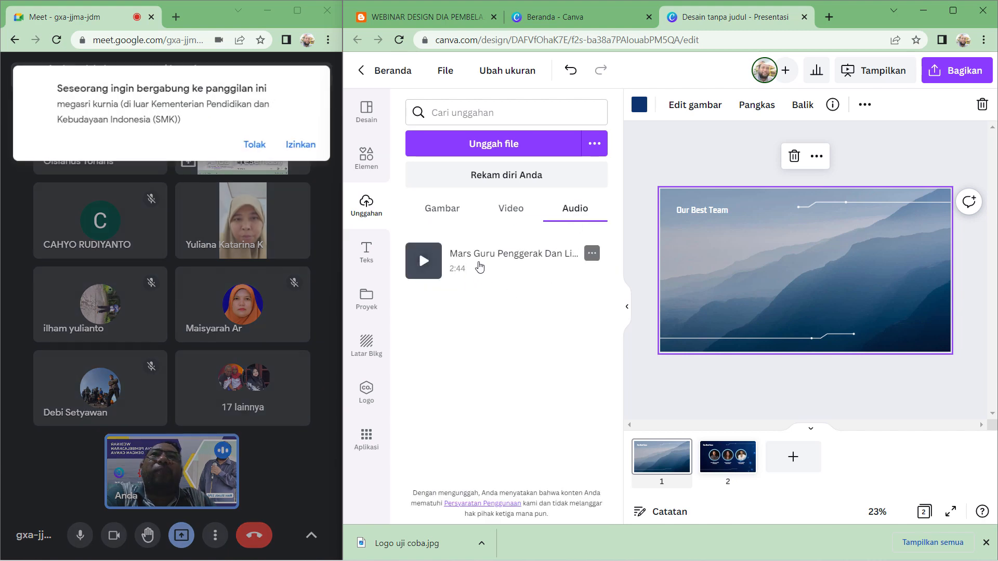
click(296, 142)
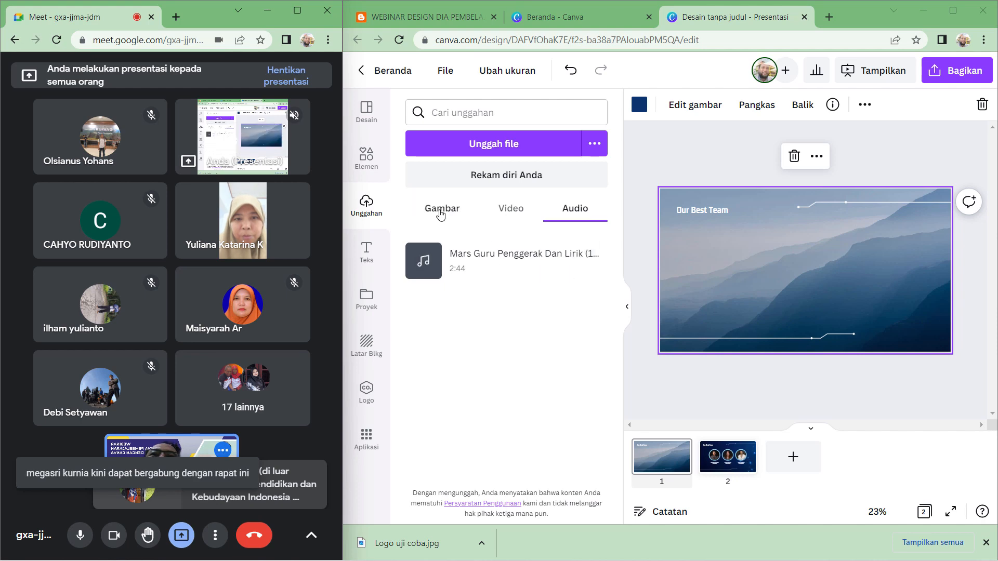
click(441, 210)
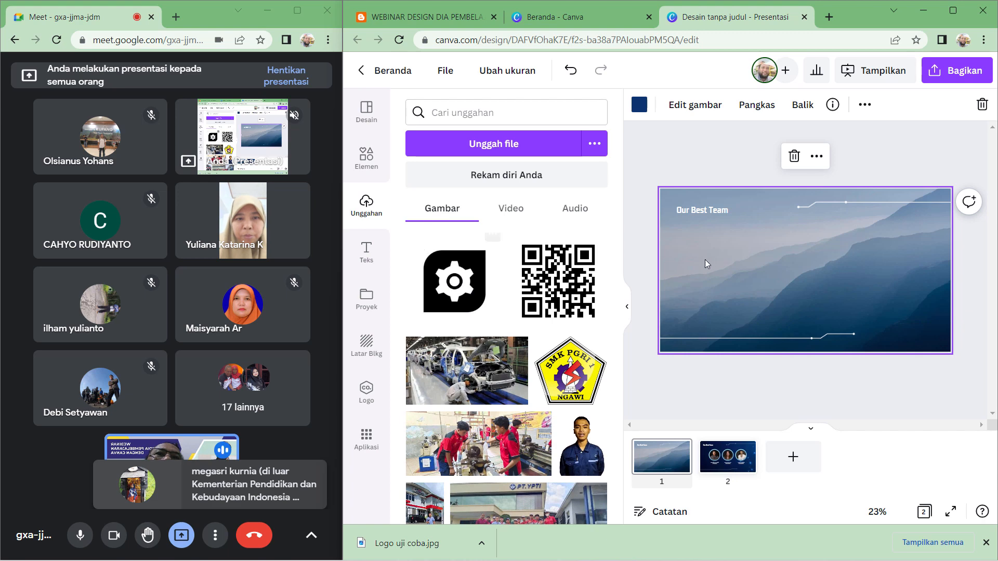
- Place the gear logo on the first slide, shrink it and move it to the upper-left near the title
drag(474, 281, 779, 271)
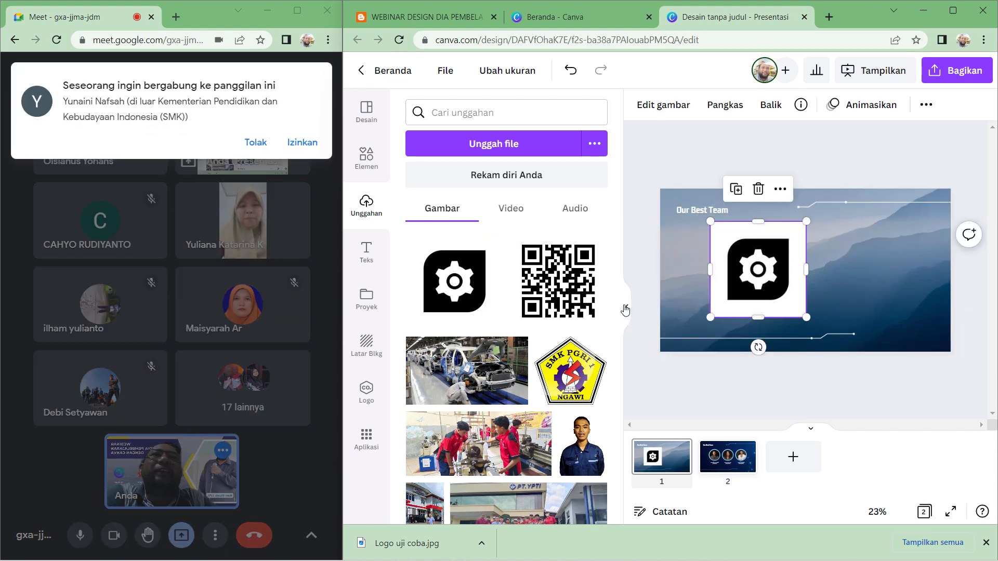
click(627, 306)
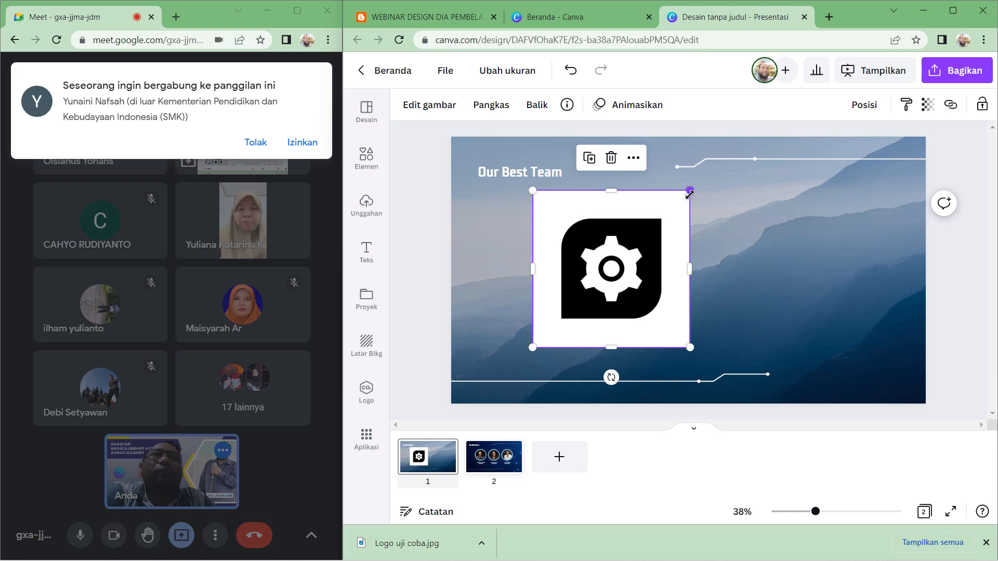
drag(690, 192, 581, 300)
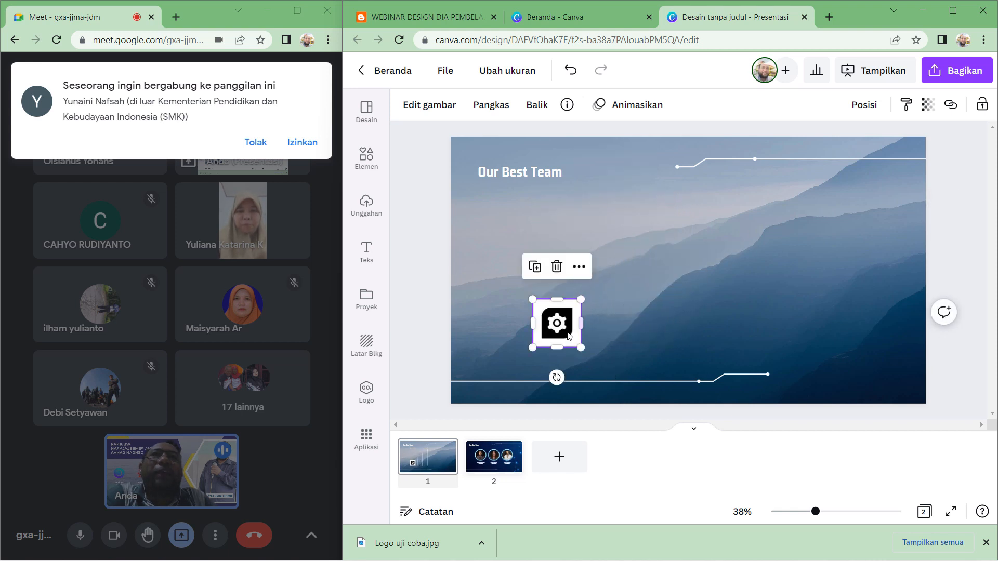
drag(569, 335, 564, 233)
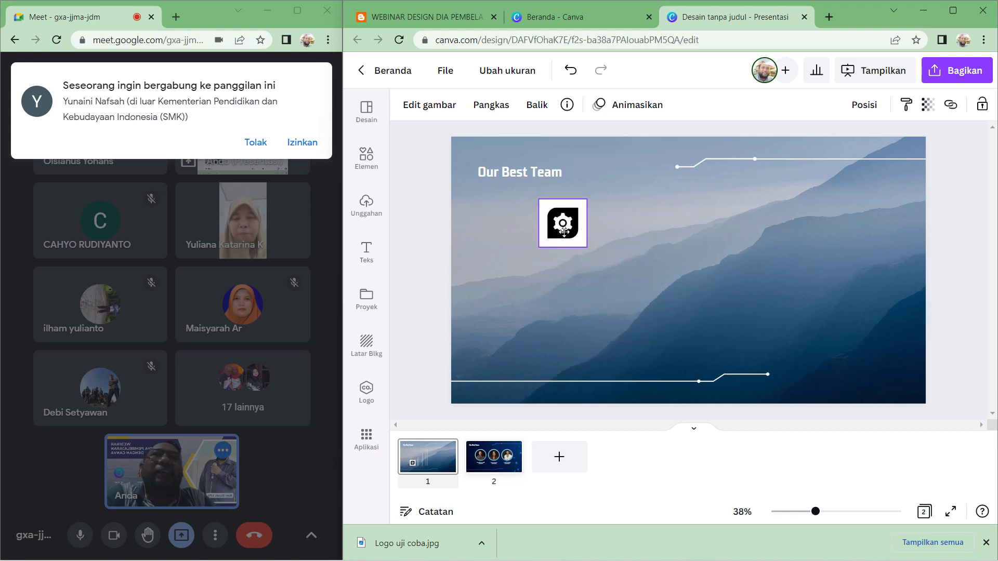
- Move the title beside the gear logo and retype it as SEKOLAH TEKNOLOGI with INDONESIA on the next line
click(486, 172)
drag(486, 172, 616, 223)
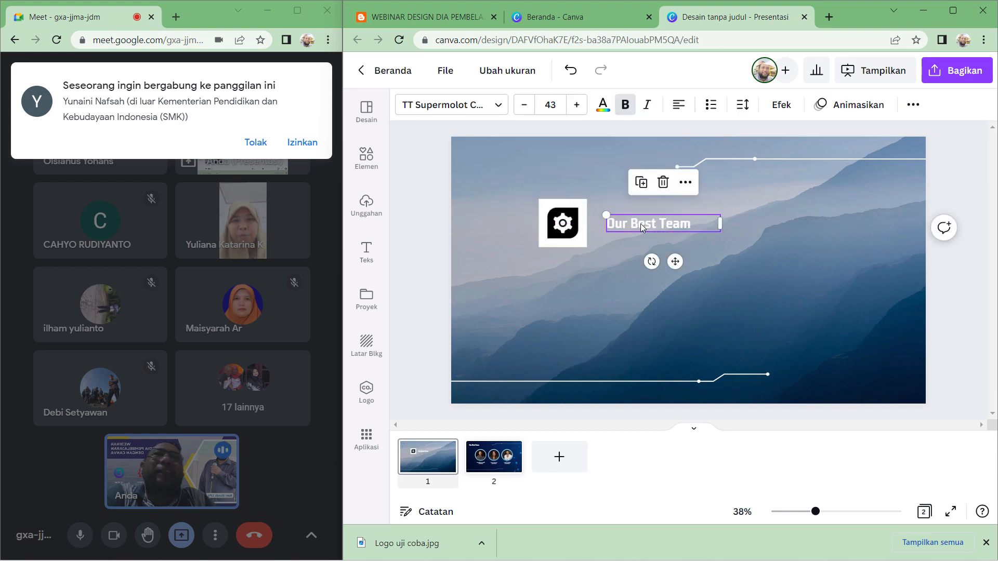
double_click(642, 227)
text(SE)
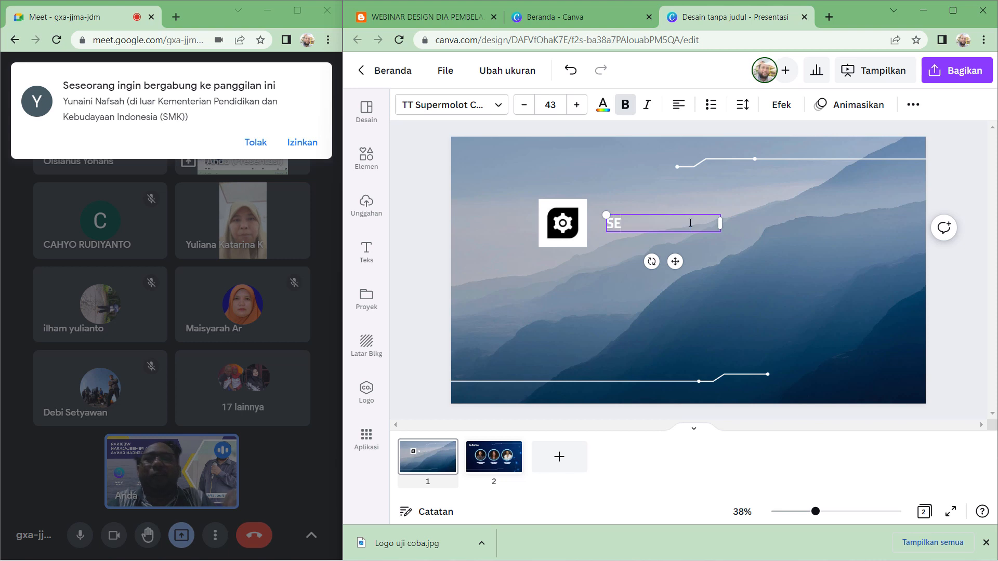
text(KOLAH TEKNO)
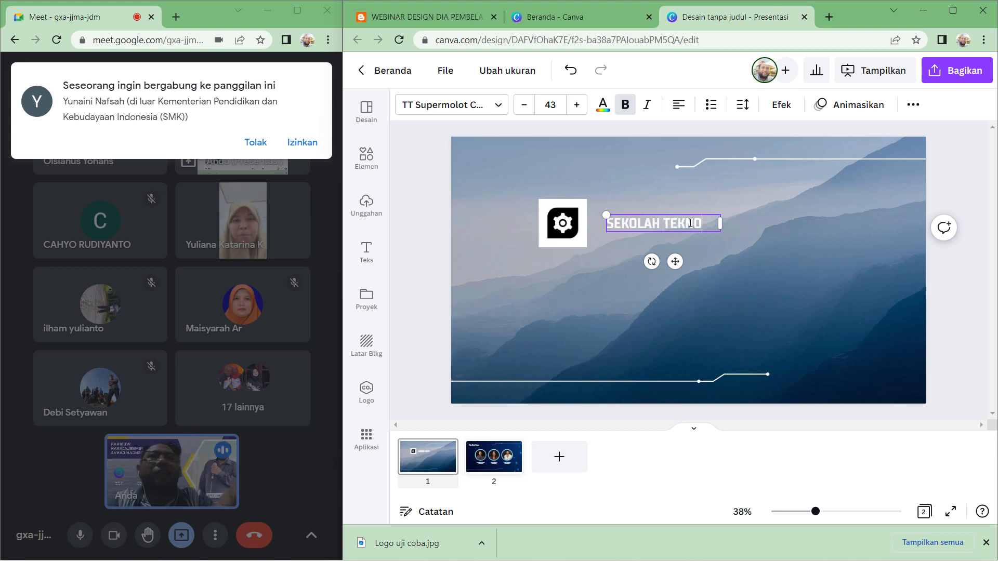
text(LOGI)
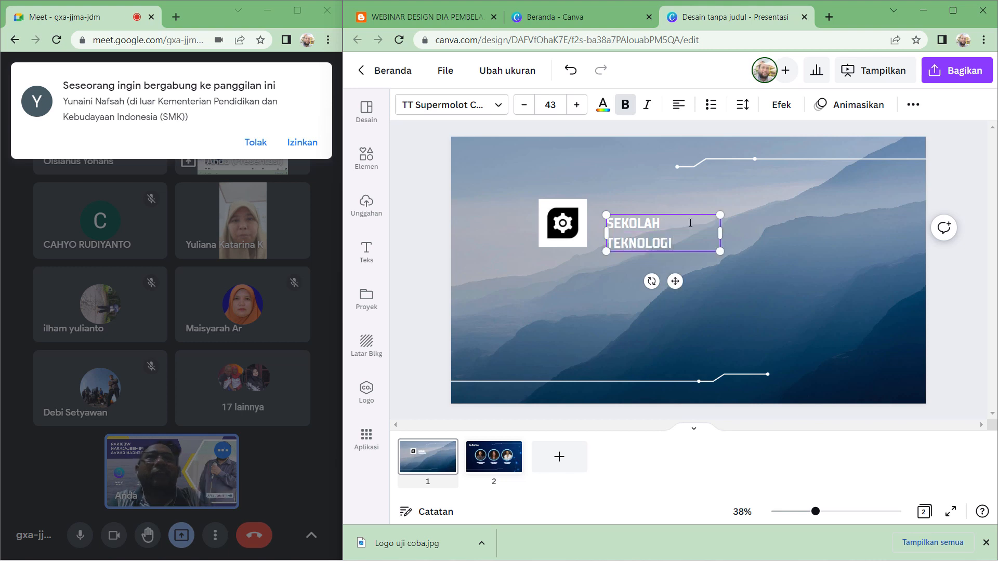
key(Return)
text(INDONESIA)
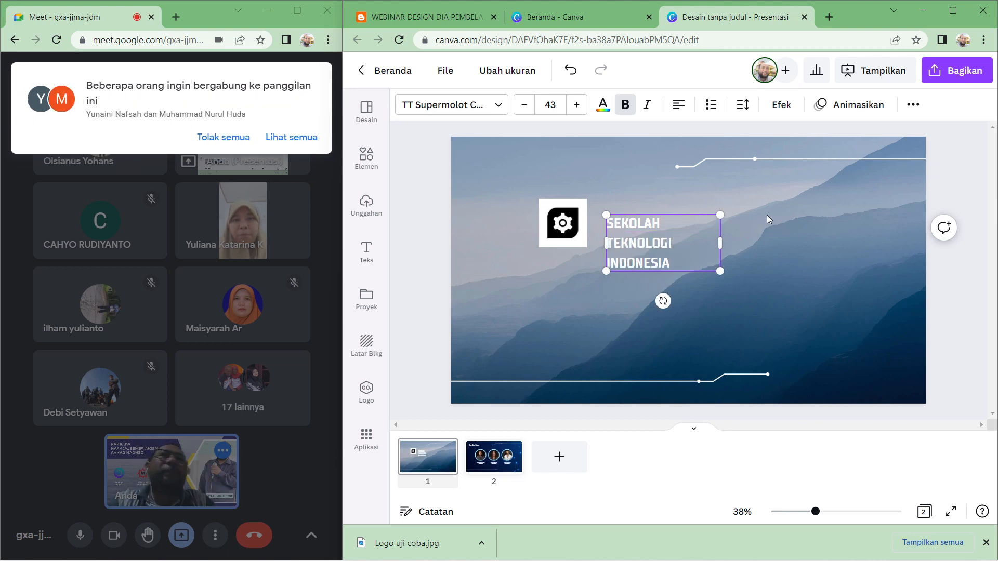
- Widen the title text box so SEKOLAH TEKNOLOGI fits on one line and align it beside the logo
click(764, 224)
click(690, 241)
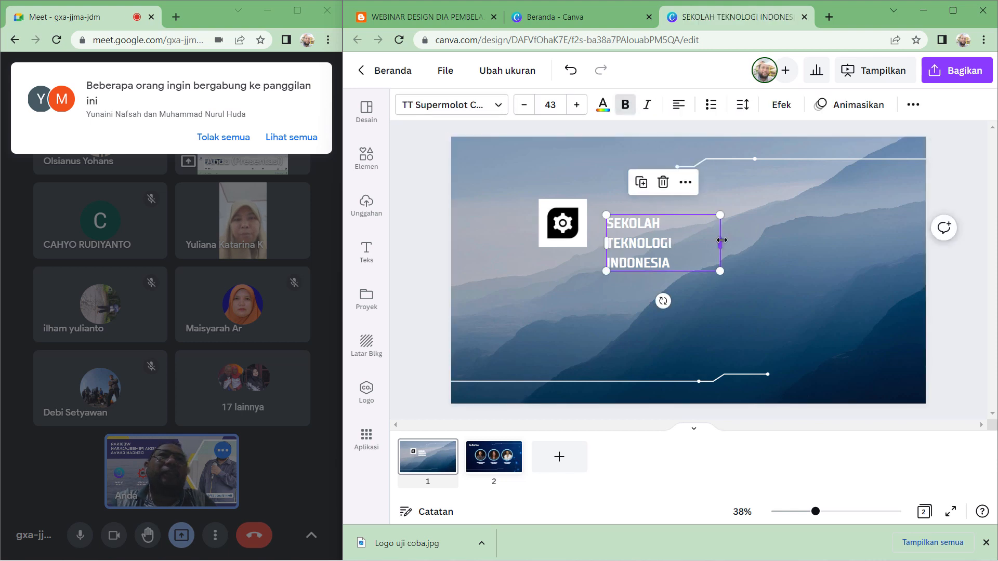
drag(720, 242, 751, 234)
click(738, 270)
drag(637, 242, 636, 225)
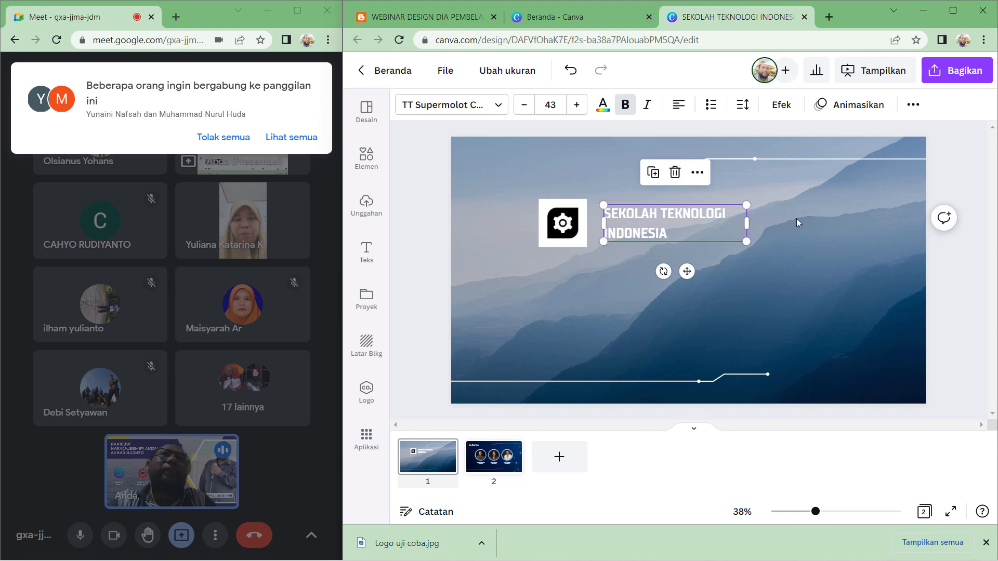
click(804, 214)
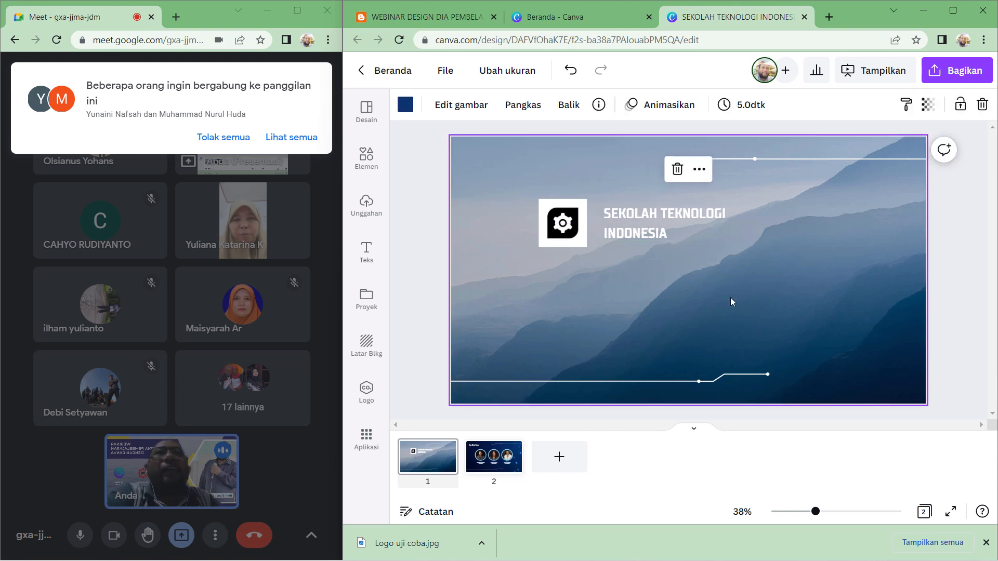
- Admit both waiting participants into the meeting
click(295, 138)
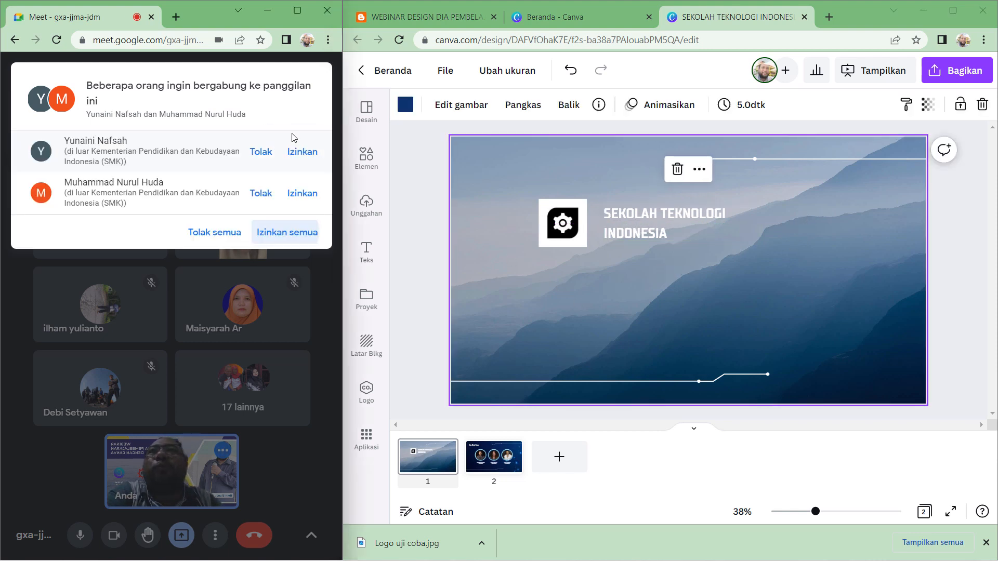
click(303, 154)
click(309, 145)
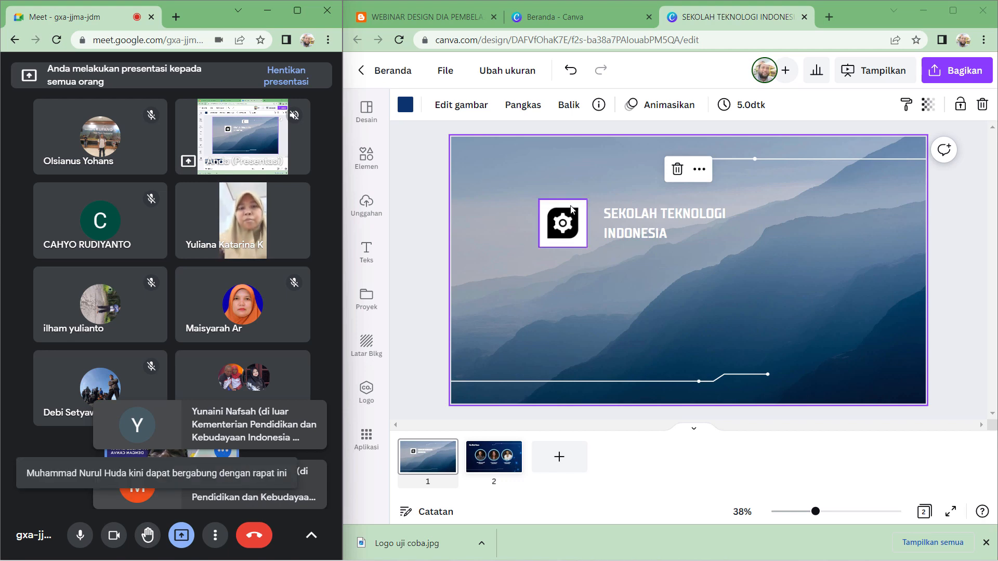
- Add the Tut Wuri Handayani logo from uploads to the first slide, shrink it and place it right of the title
click(366, 203)
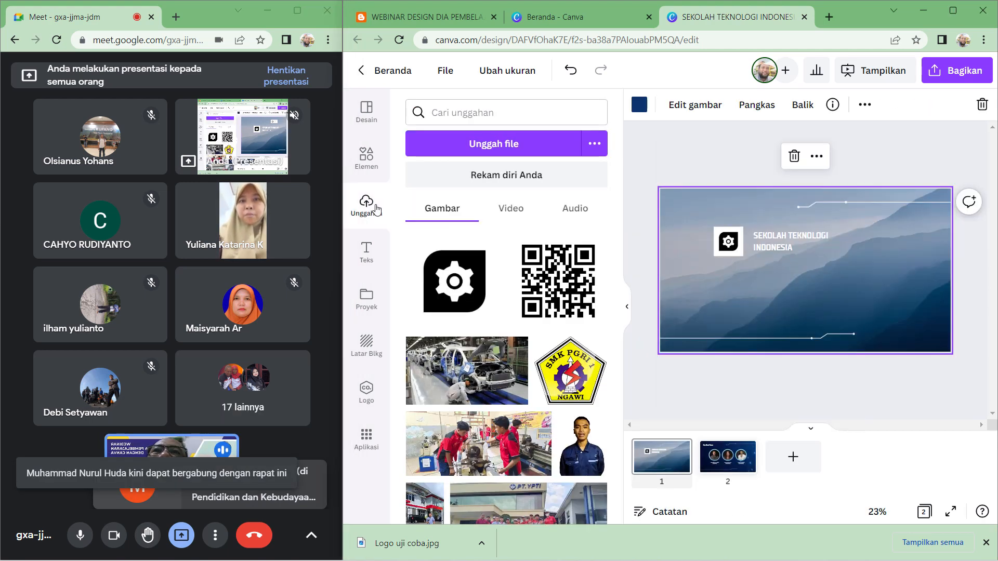
scroll(489, 329, down, 10)
scroll(489, 329, down, 10)
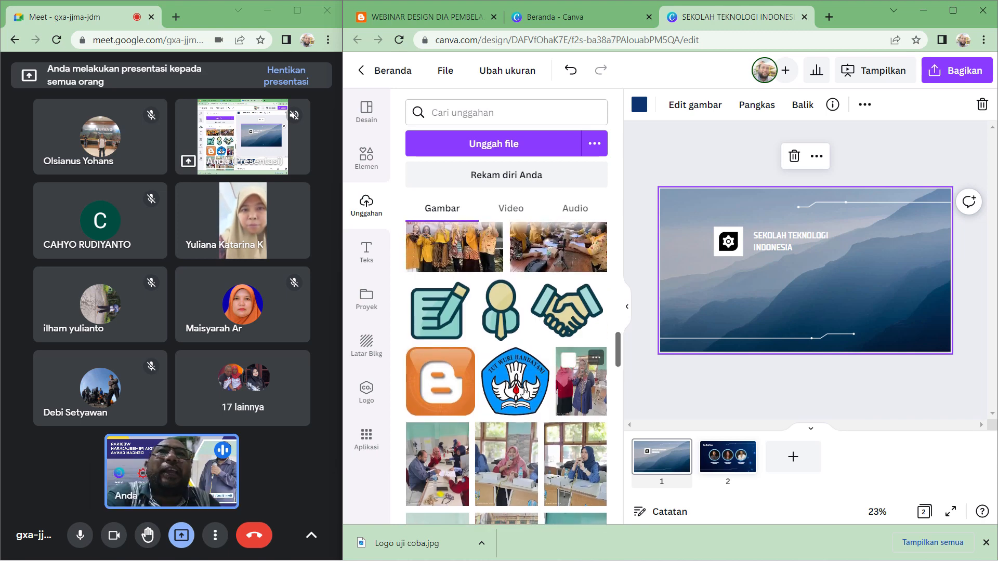
drag(530, 382, 854, 284)
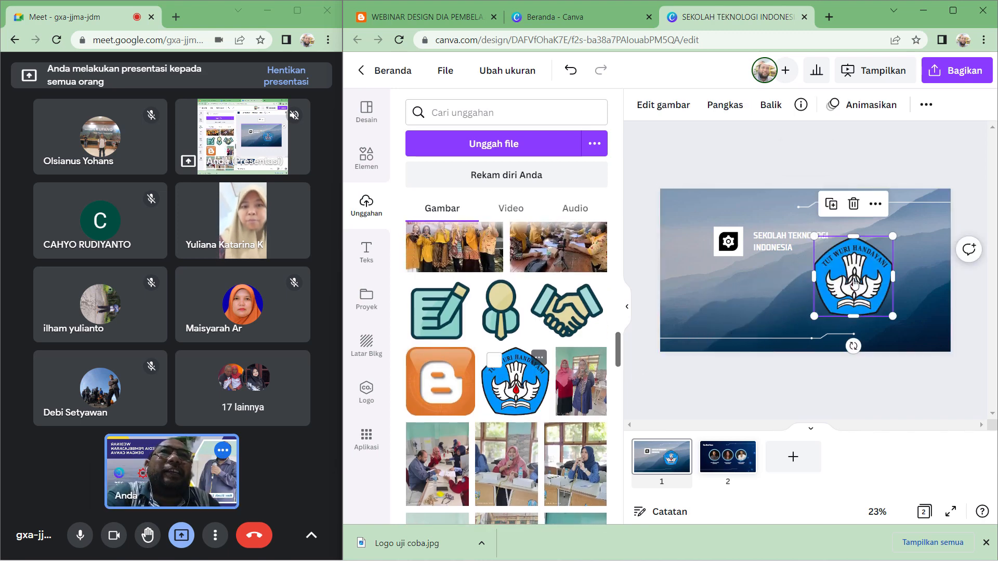
click(627, 307)
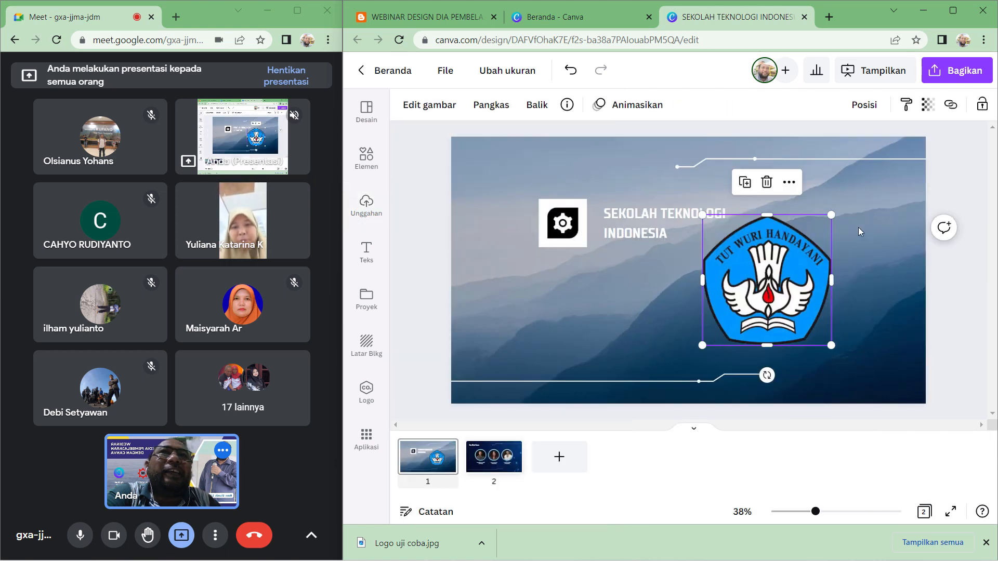
drag(833, 215, 738, 247)
drag(776, 209, 785, 202)
click(844, 222)
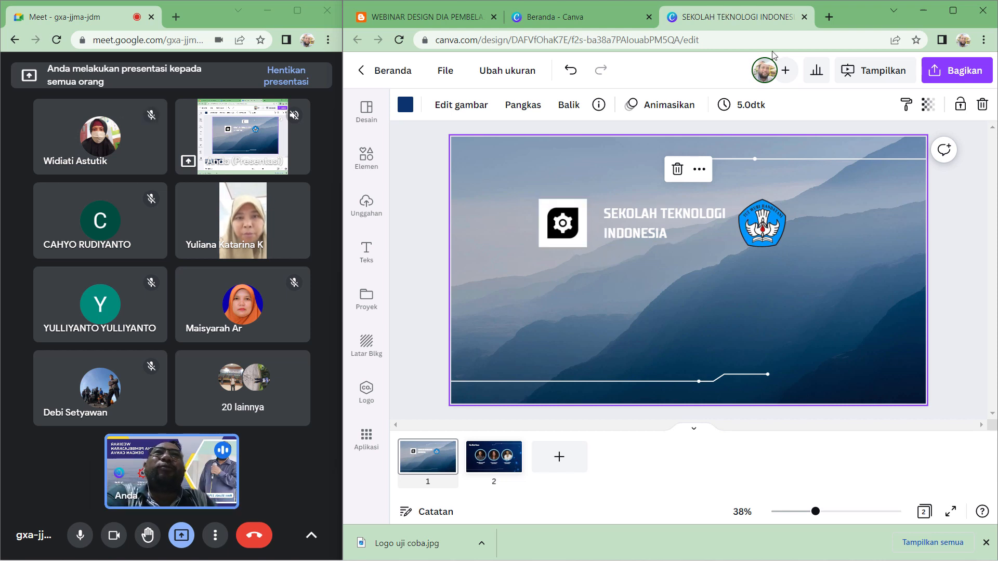
- Open a new browser tab and search Google for bg remover
click(830, 17)
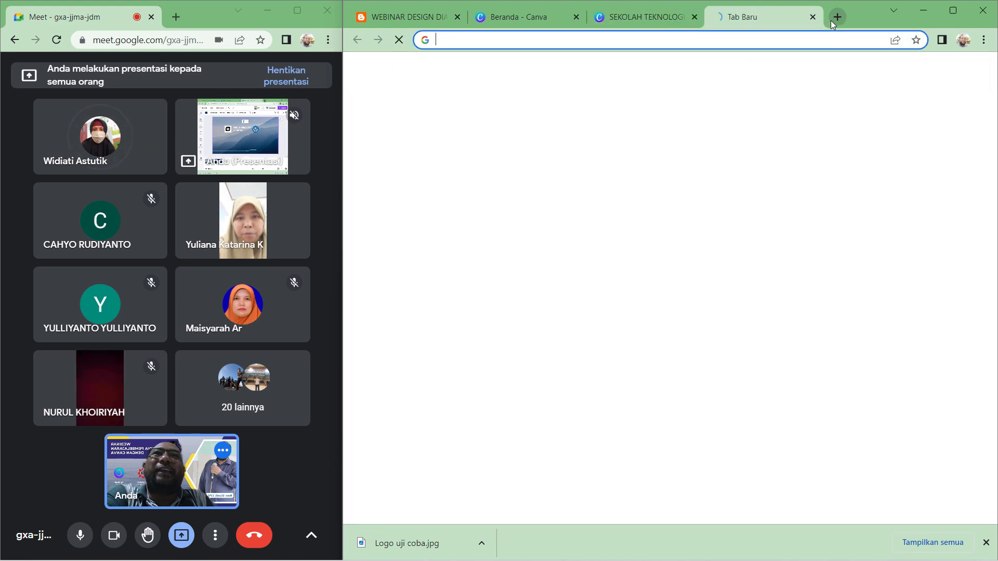
click(642, 255)
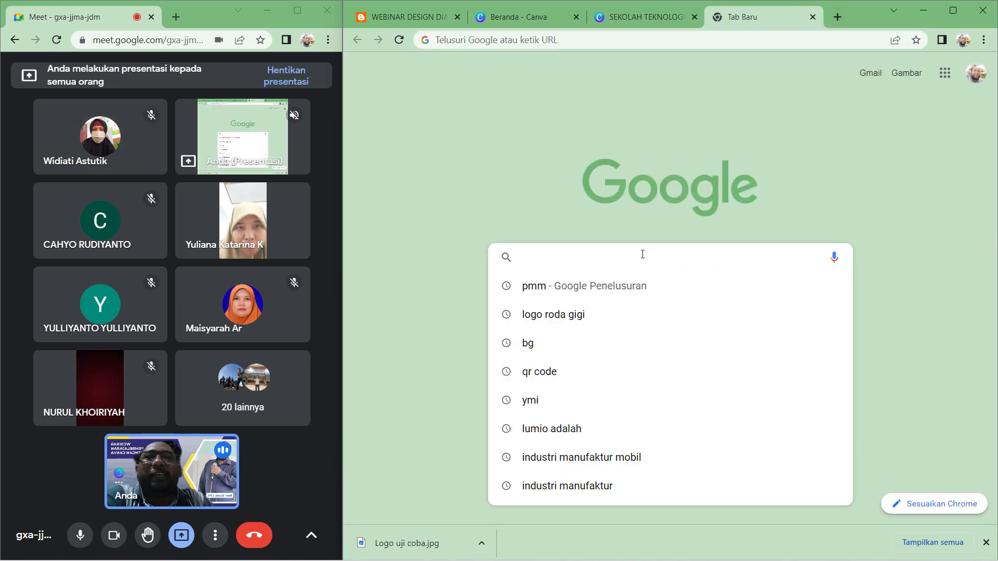
text(BG)
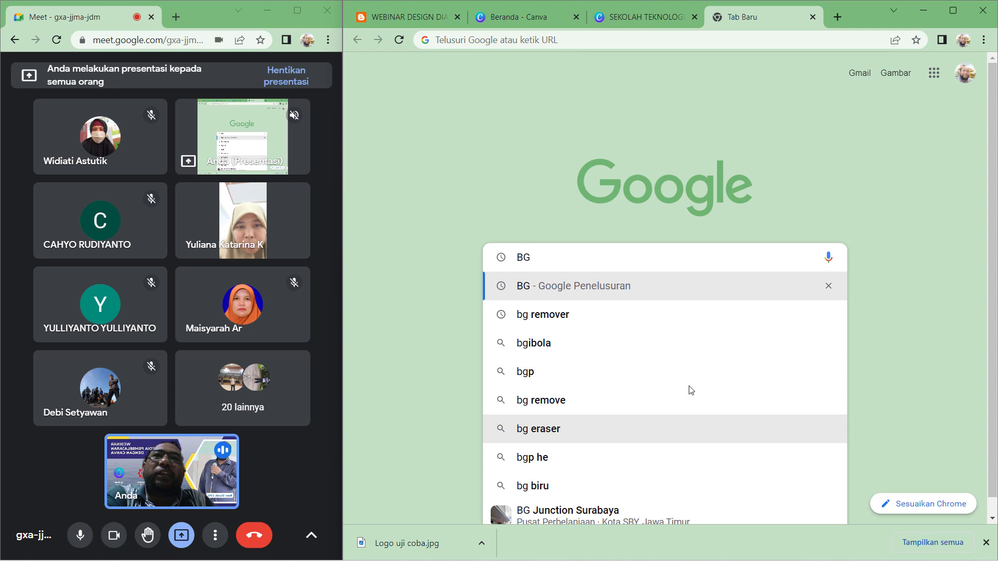
click(559, 317)
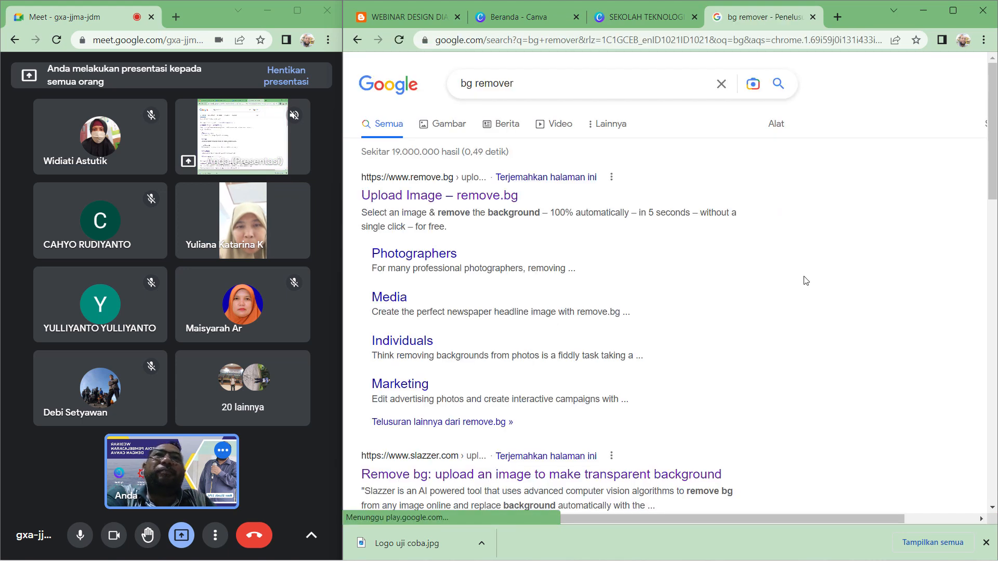
- Open remove.bg and upload the Logo uji coba image from Downloads to remove its background
click(468, 204)
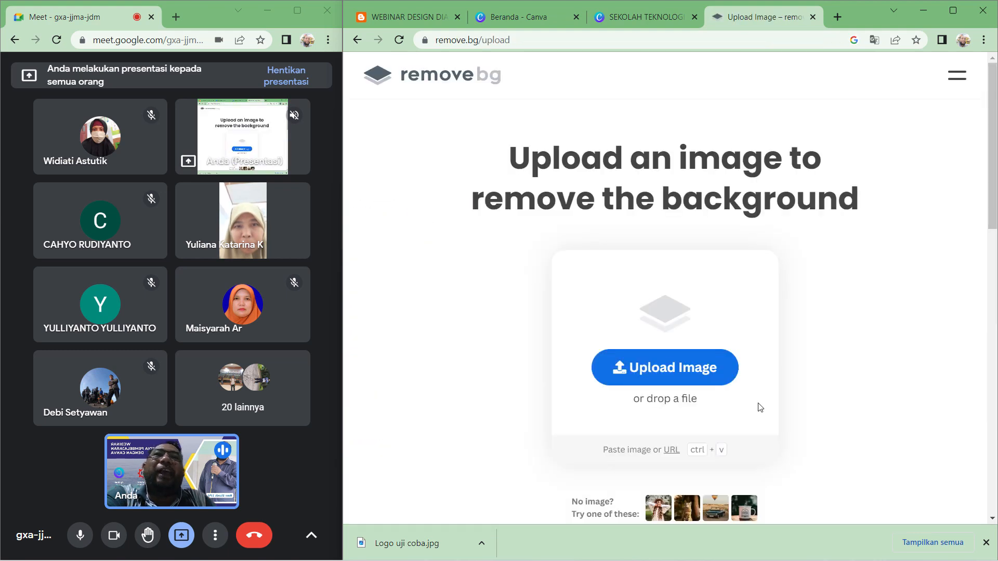
click(635, 380)
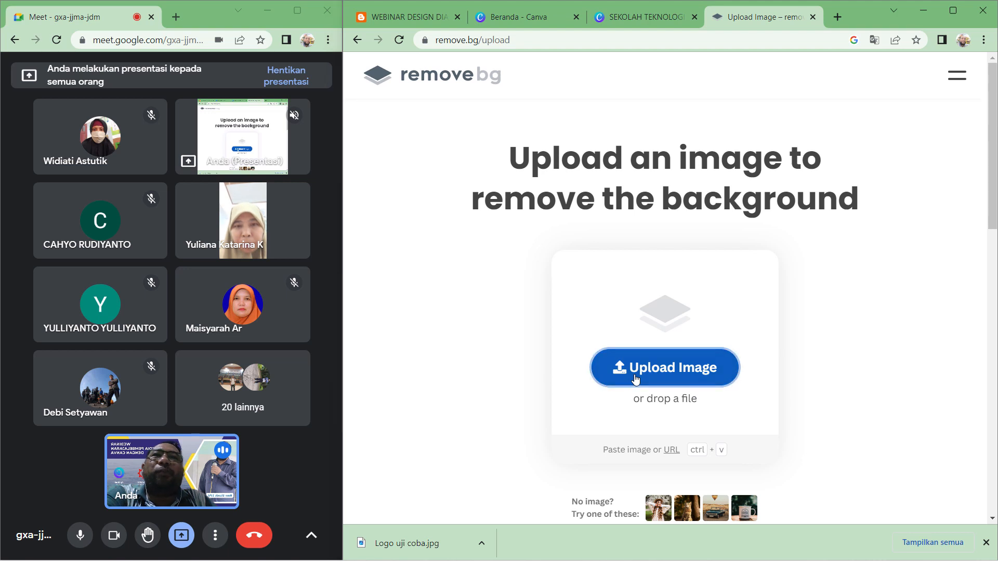
scroll(548, 199, down, 6)
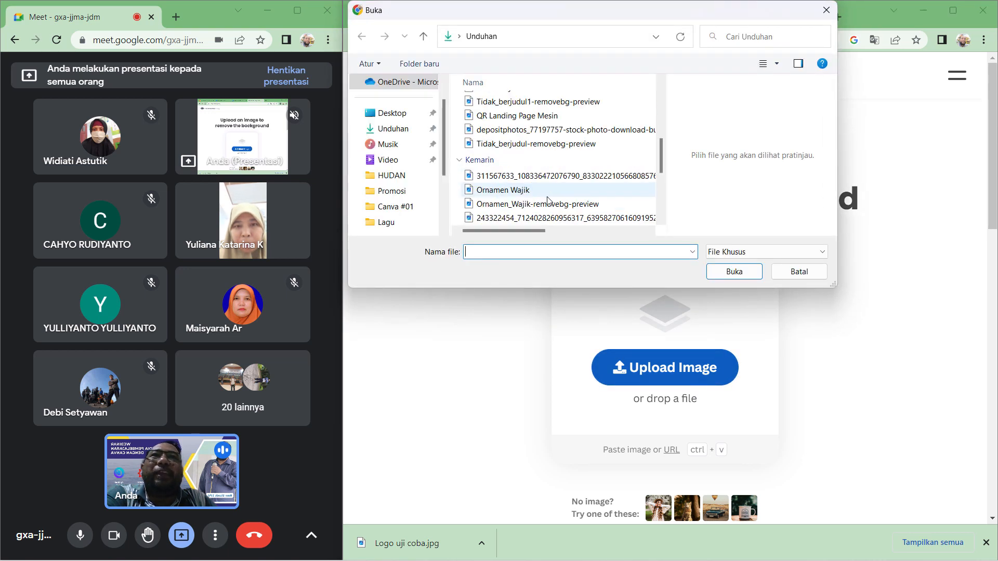
click(495, 221)
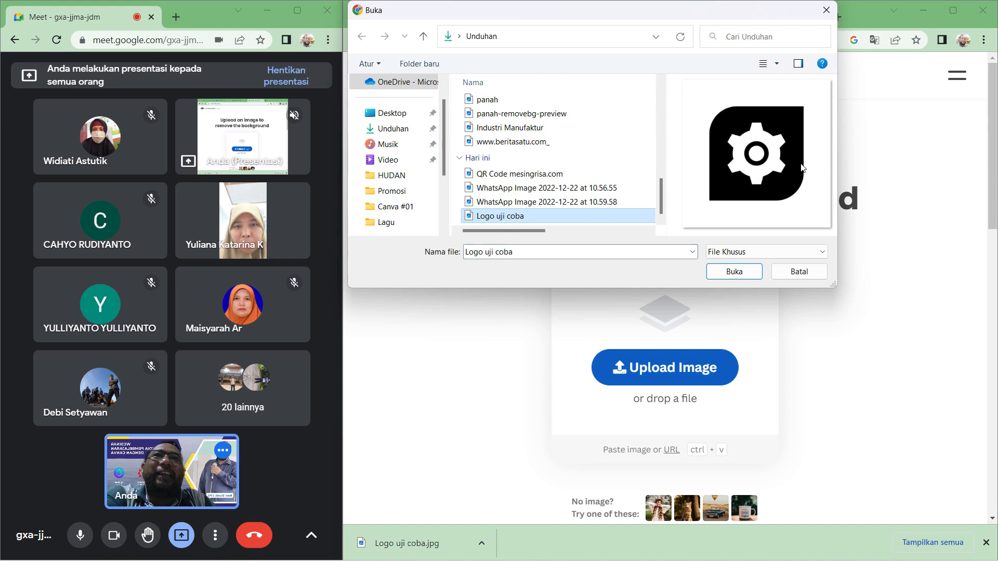
click(755, 277)
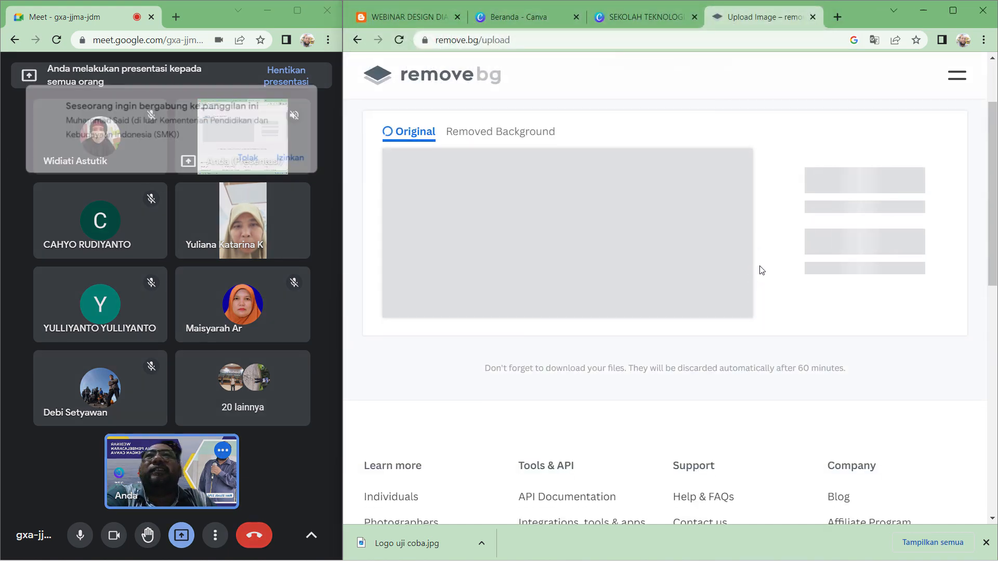
- Admit the participant waiting to join the meeting
click(299, 156)
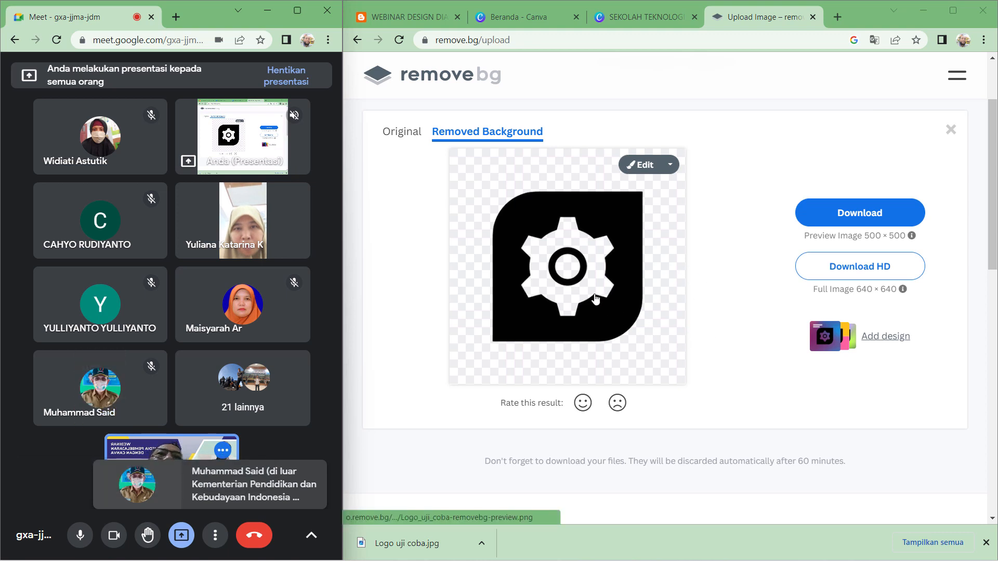
- Download the background-removed logo preview and dismiss the downloads bar
click(853, 218)
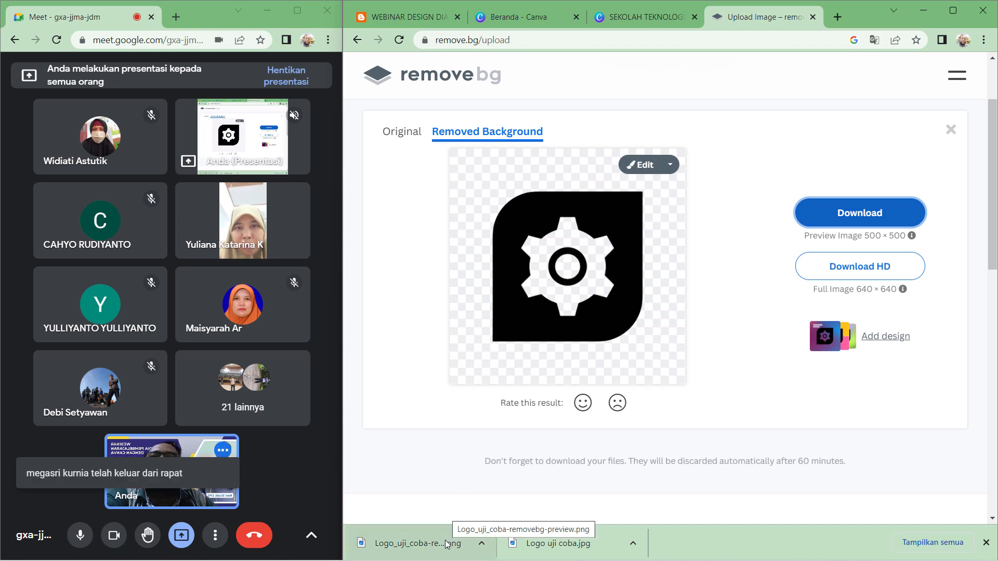
click(986, 542)
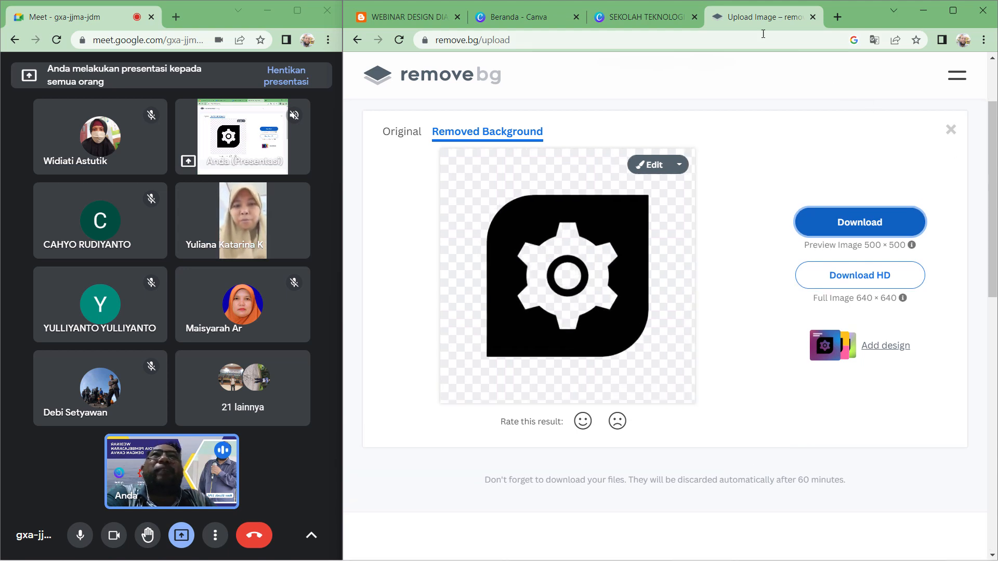
- Return to the Canva design tab and open the file upload dialog from Uploads
click(667, 18)
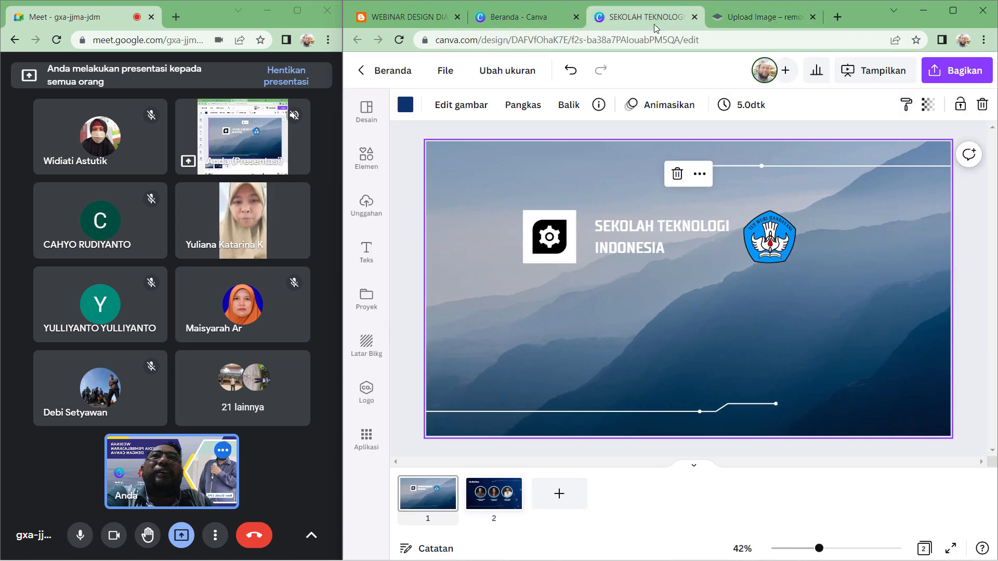
click(367, 214)
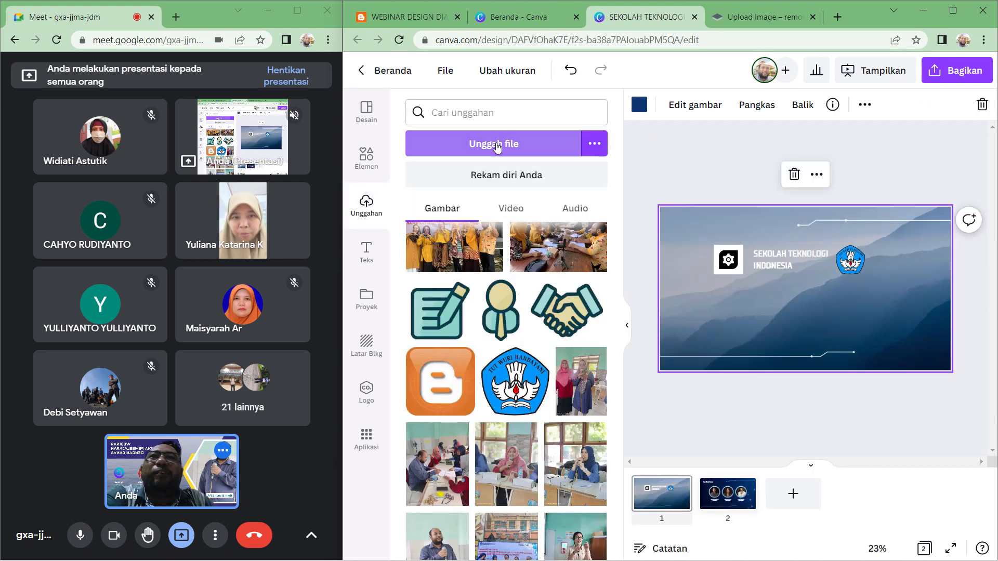
click(487, 143)
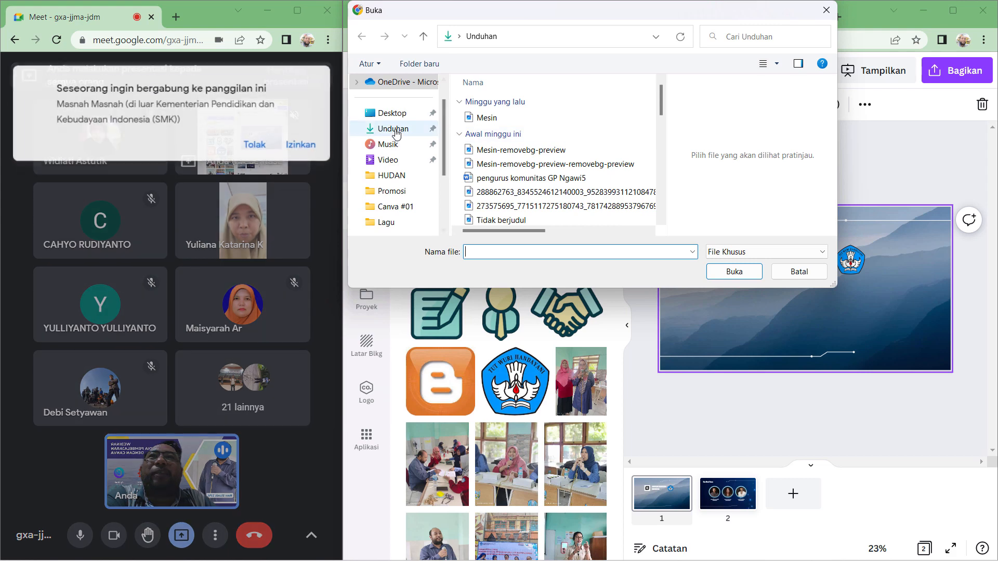
- Admit the newly waiting participant into the meeting
click(306, 142)
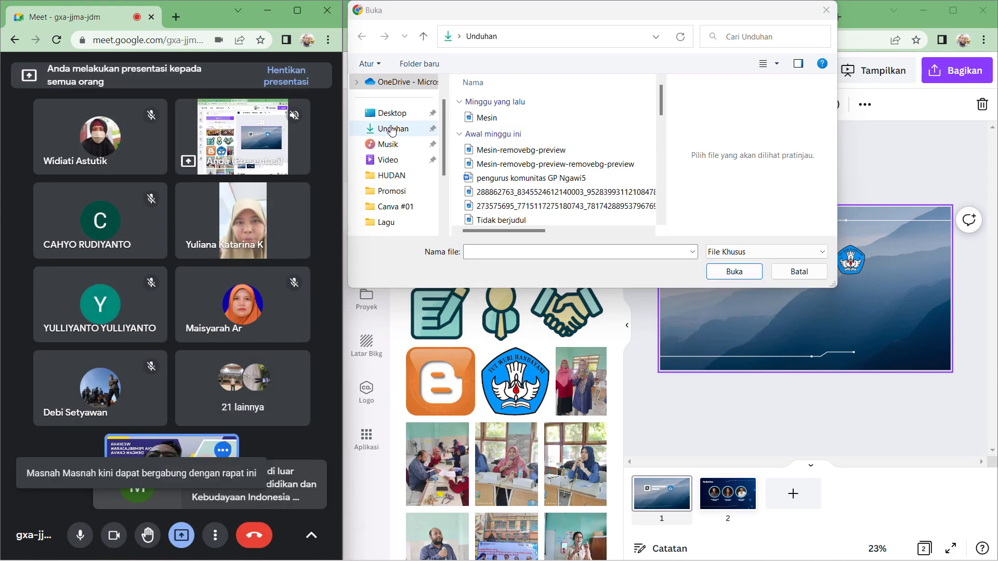
- Upload Logo_uji_coba-removebg-preview from the Downloads folder into Canva
click(391, 130)
scroll(582, 190, down, 5)
scroll(582, 190, down, 1)
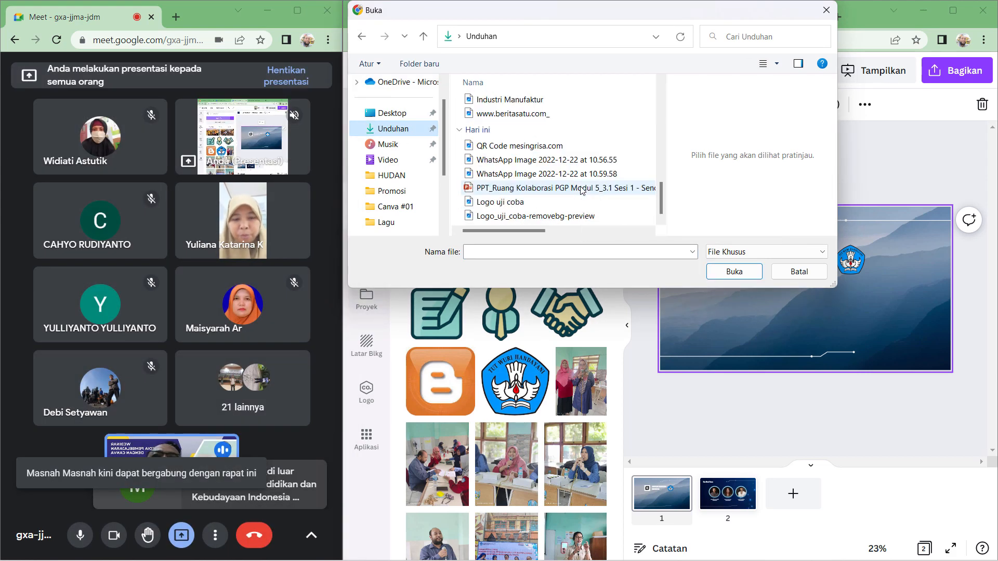
click(543, 221)
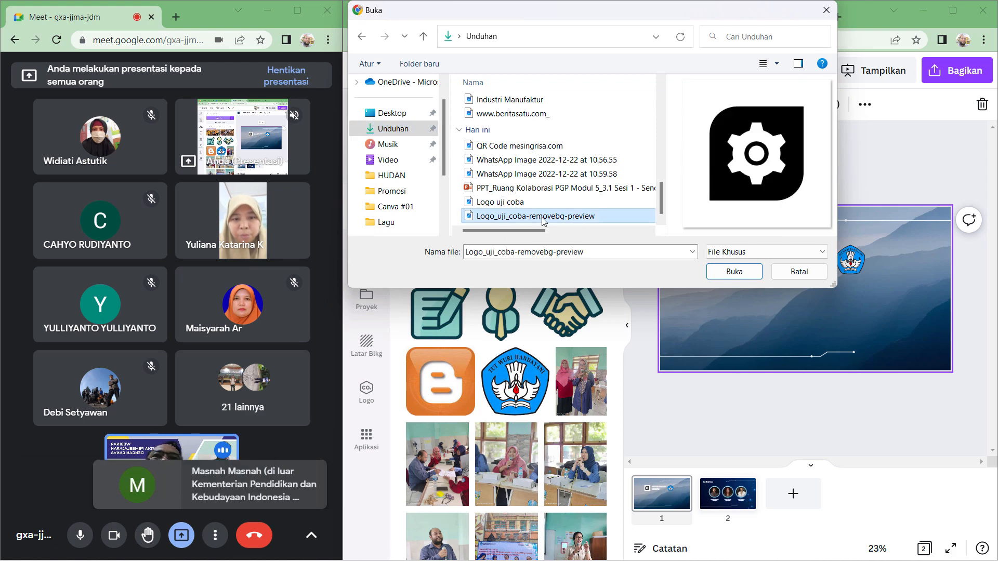
click(725, 278)
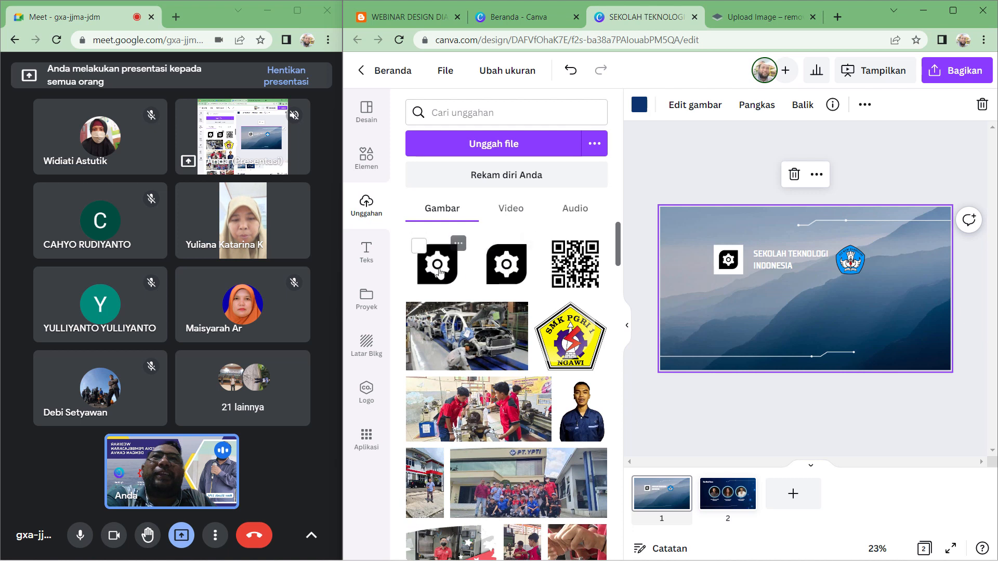
- Add the background-free logo to the first slide and trim its height and width with the side handles
drag(440, 272, 780, 309)
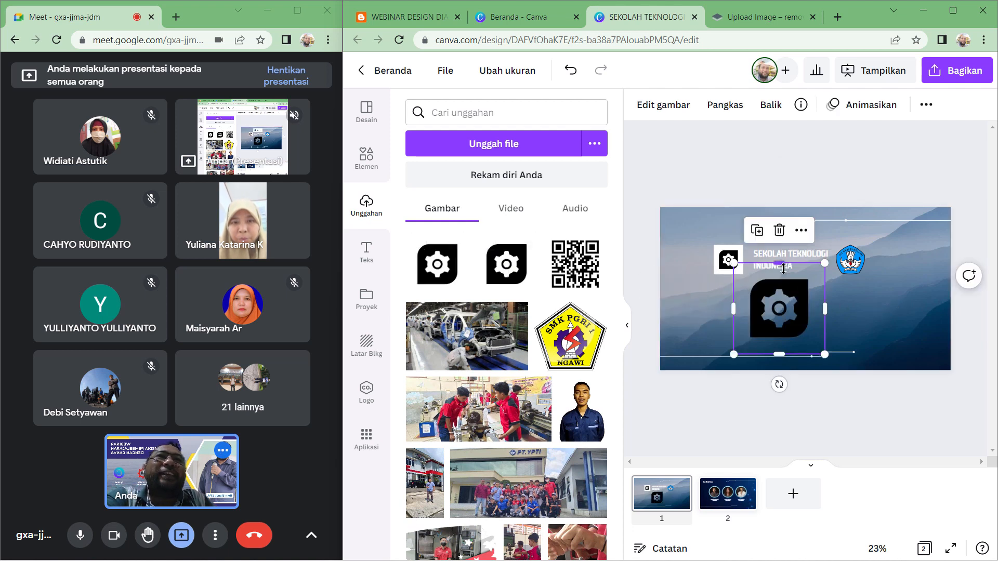
drag(780, 263, 784, 275)
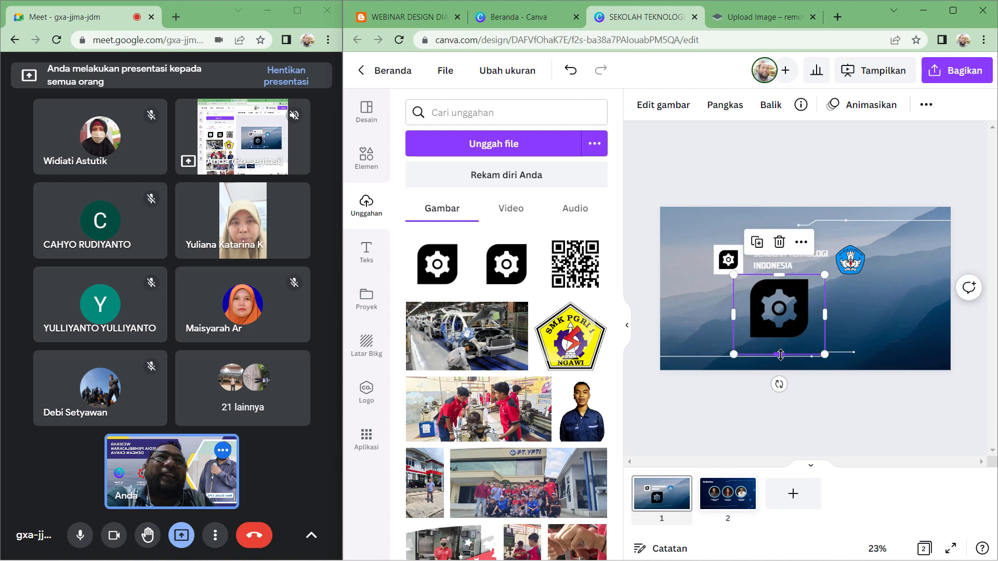
drag(780, 355, 780, 341)
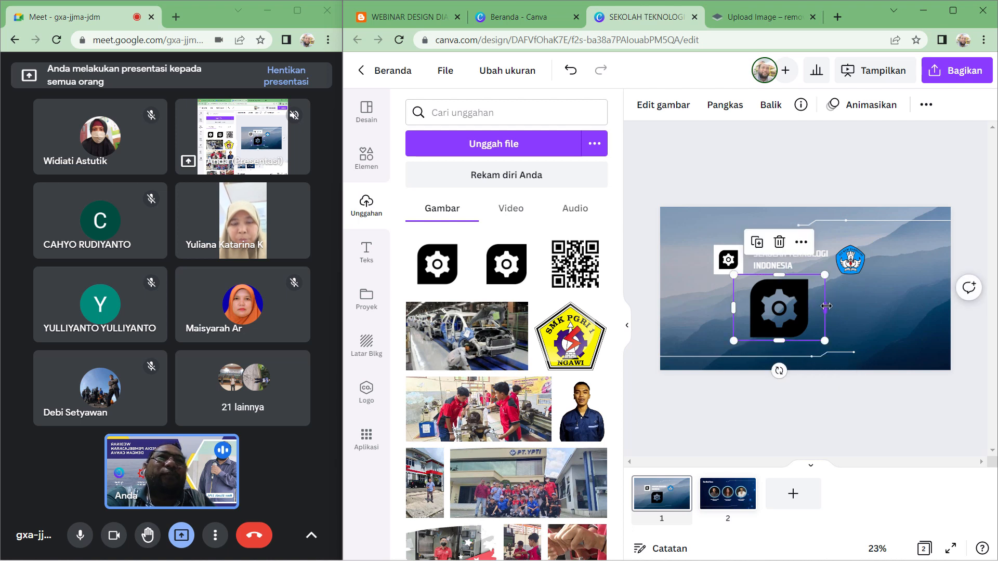
drag(827, 307, 811, 307)
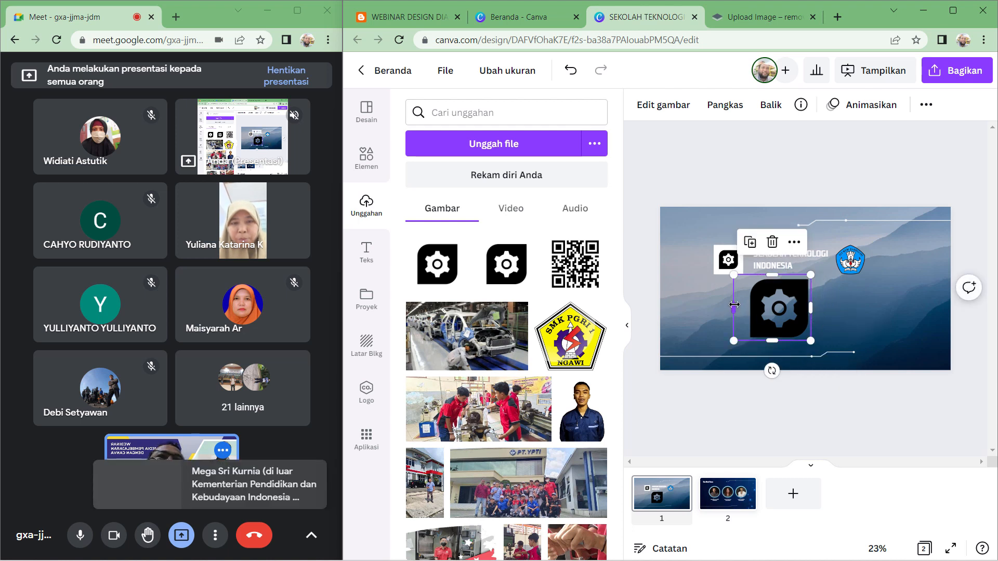
drag(734, 305, 750, 305)
- Delete the original gear logo and move the new logo into the slide's top-left corner
click(729, 260)
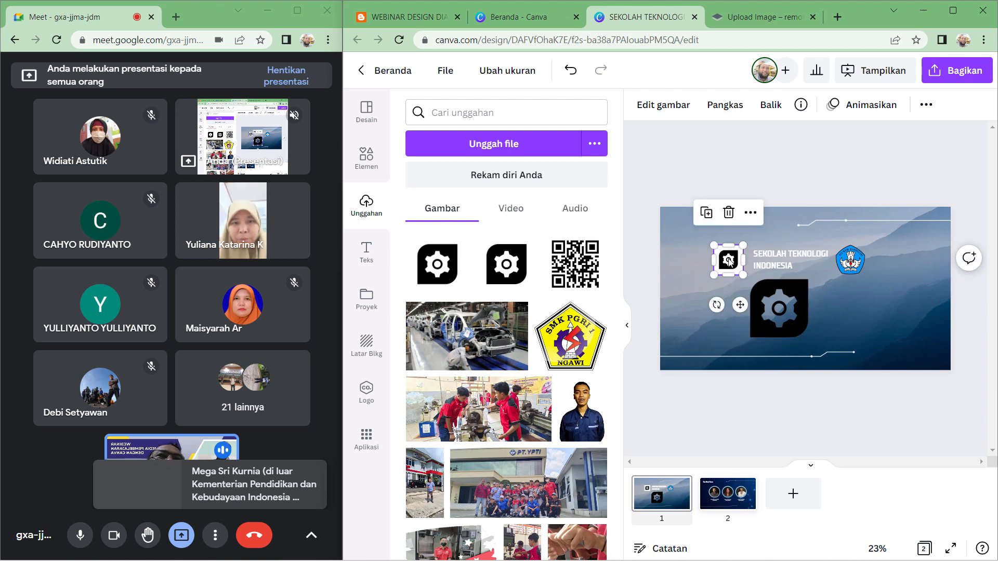
click(728, 212)
click(779, 308)
drag(808, 280, 693, 242)
- Shift the title and Tut Wuri logo upward and delete both top decorative line segments
drag(782, 260, 750, 240)
drag(848, 263, 820, 245)
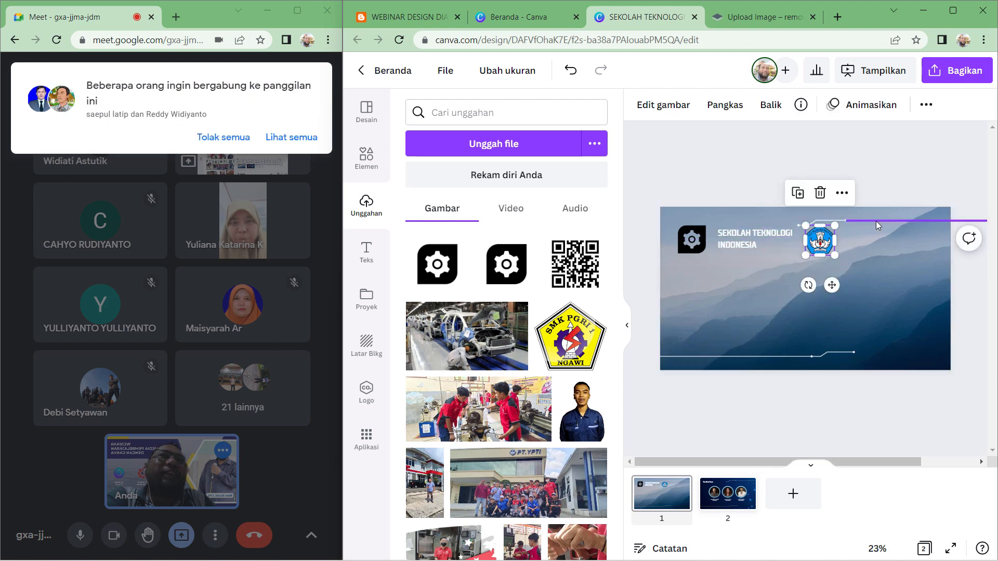
click(876, 220)
click(948, 188)
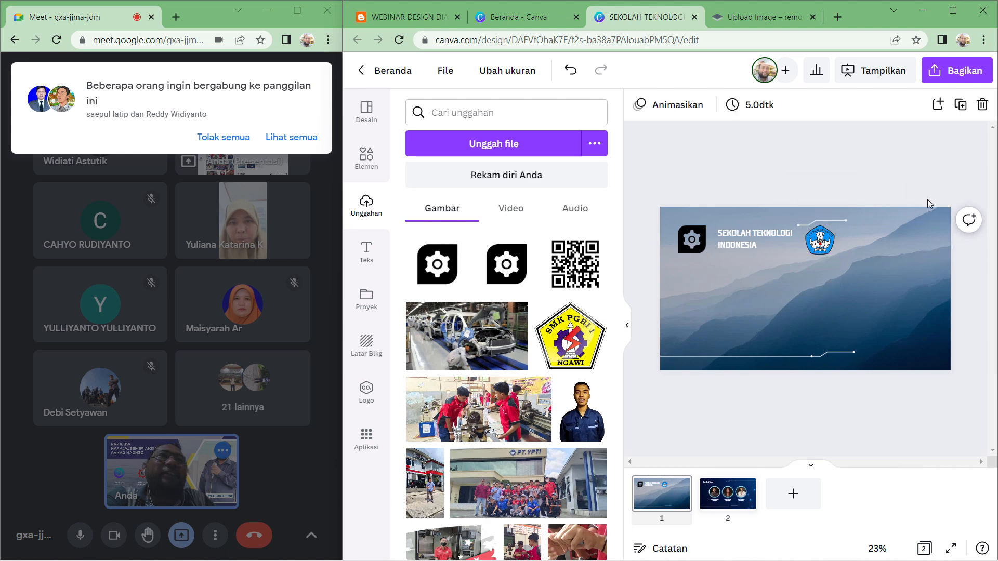
click(840, 223)
click(821, 185)
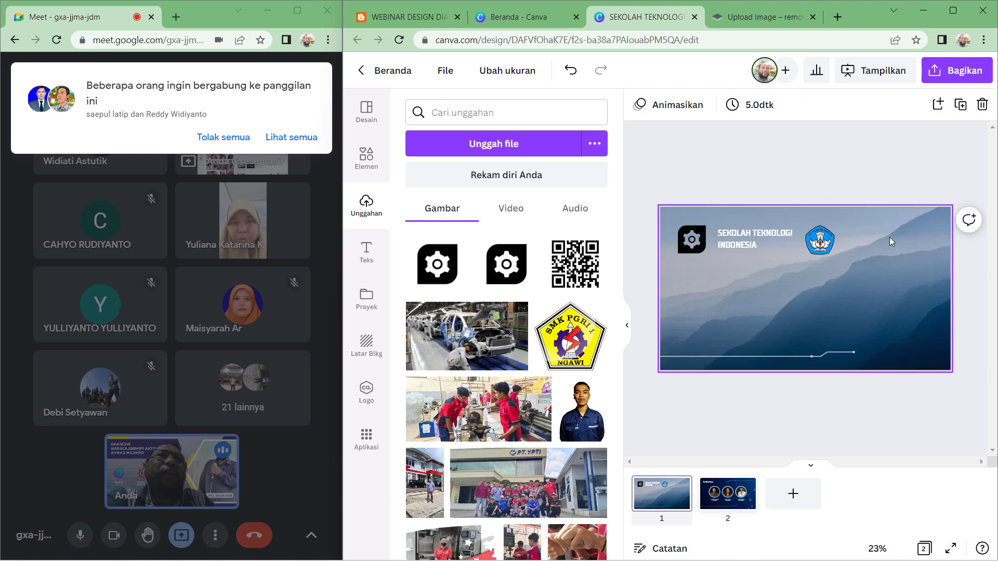
- Move the Tut Wuri logo to the top-right corner, then center the title between the logos with centered alignment
drag(817, 243, 917, 242)
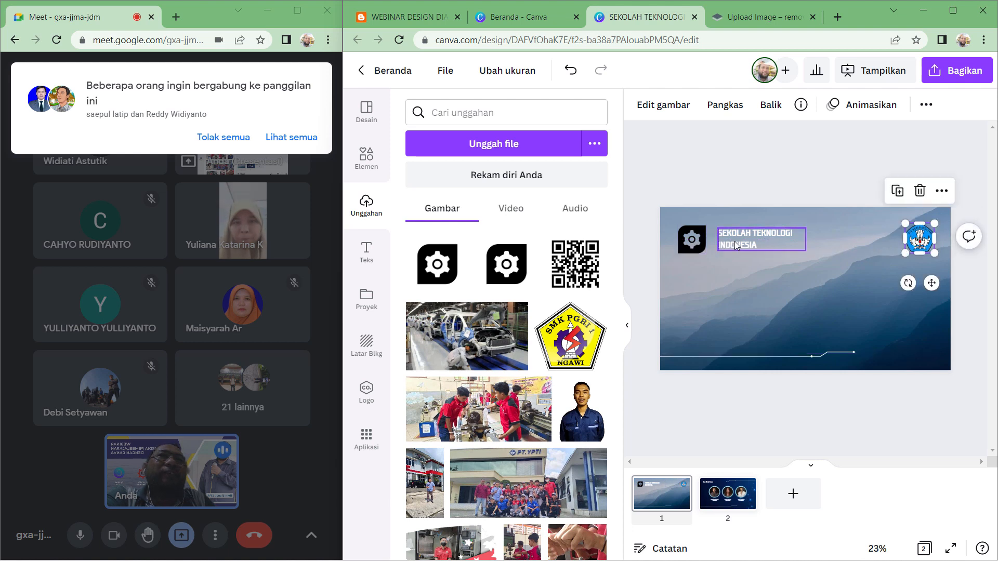
drag(735, 243, 785, 247)
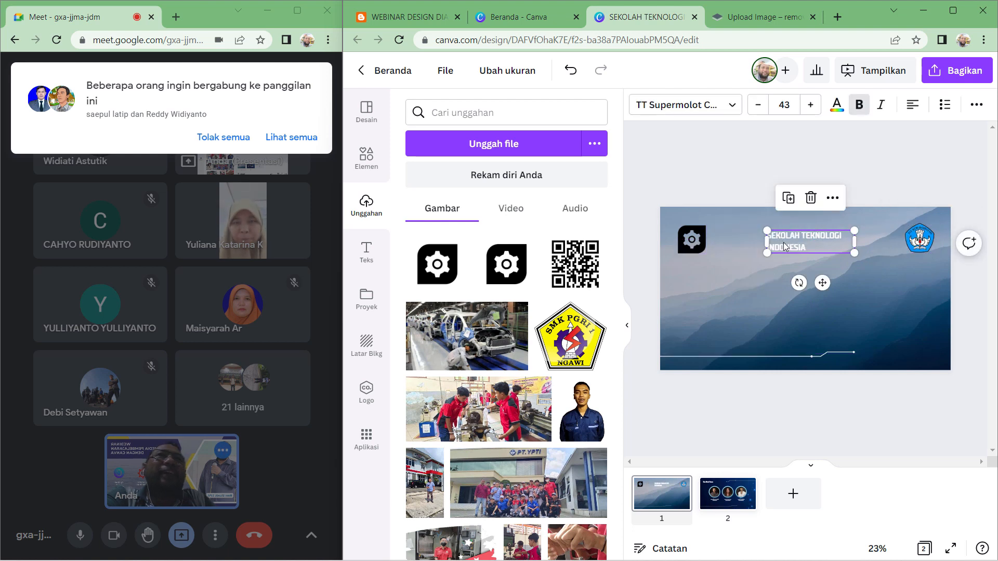
click(913, 105)
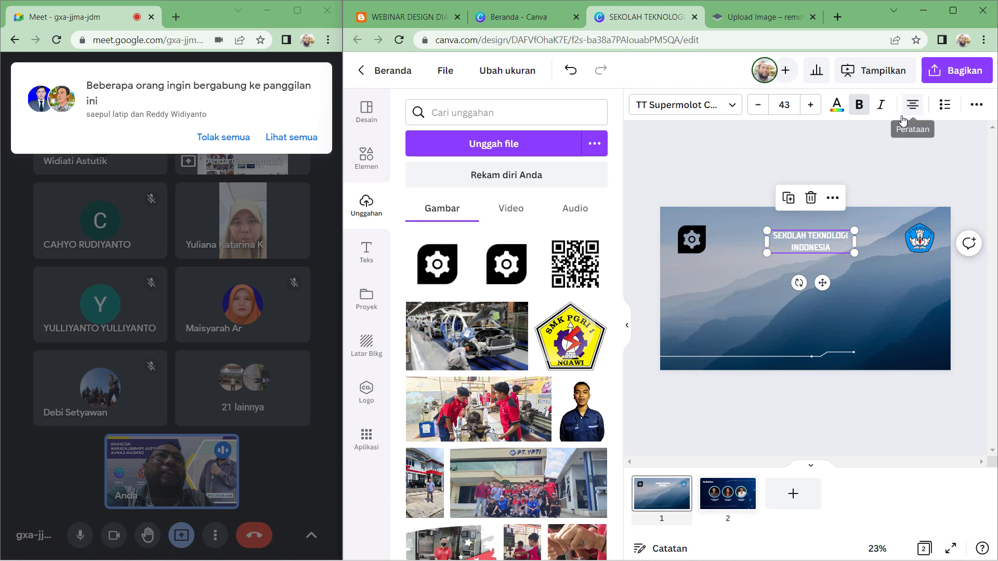
- Increase the title's font size to 50 and keep it bold
click(811, 106)
click(811, 106)
click(811, 106)
click(811, 106)
click(811, 107)
click(811, 106)
click(811, 107)
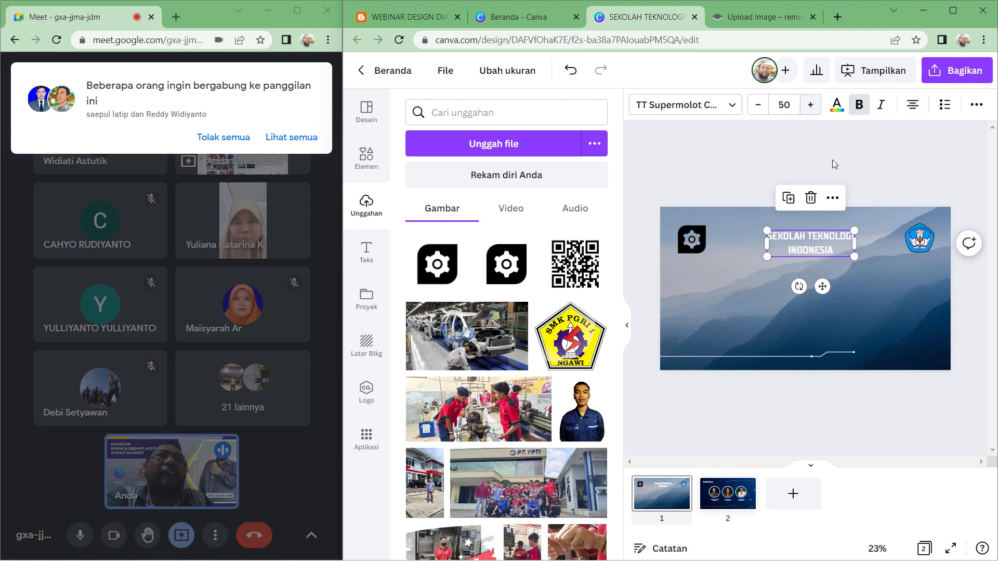
click(858, 105)
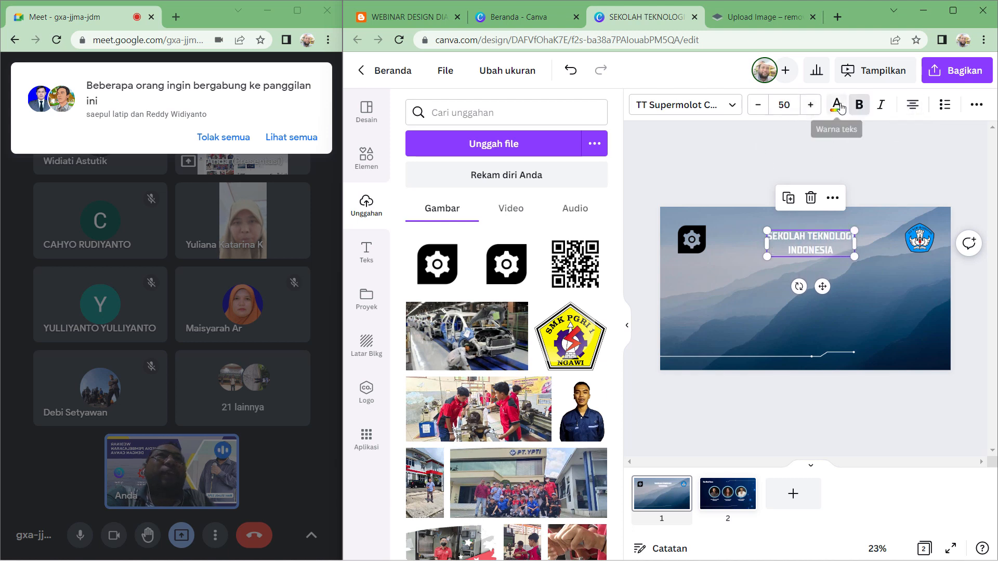
- Change the title text color to red from the photo colors
click(837, 105)
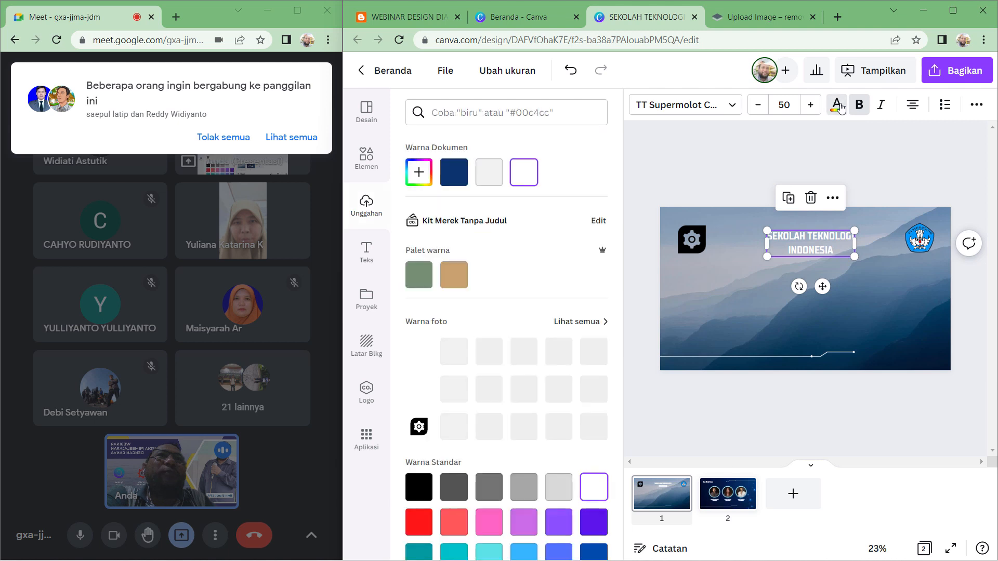
click(460, 178)
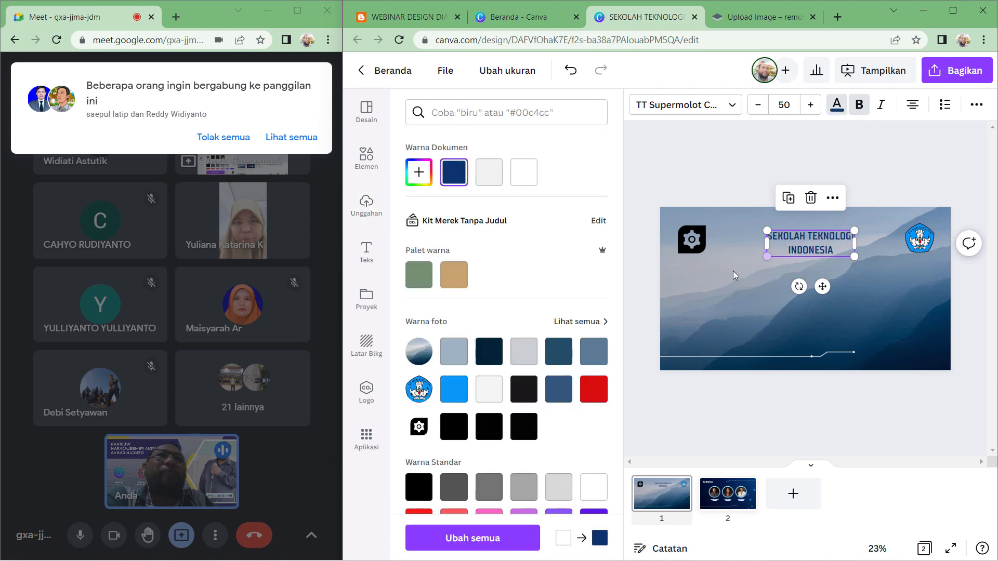
click(594, 389)
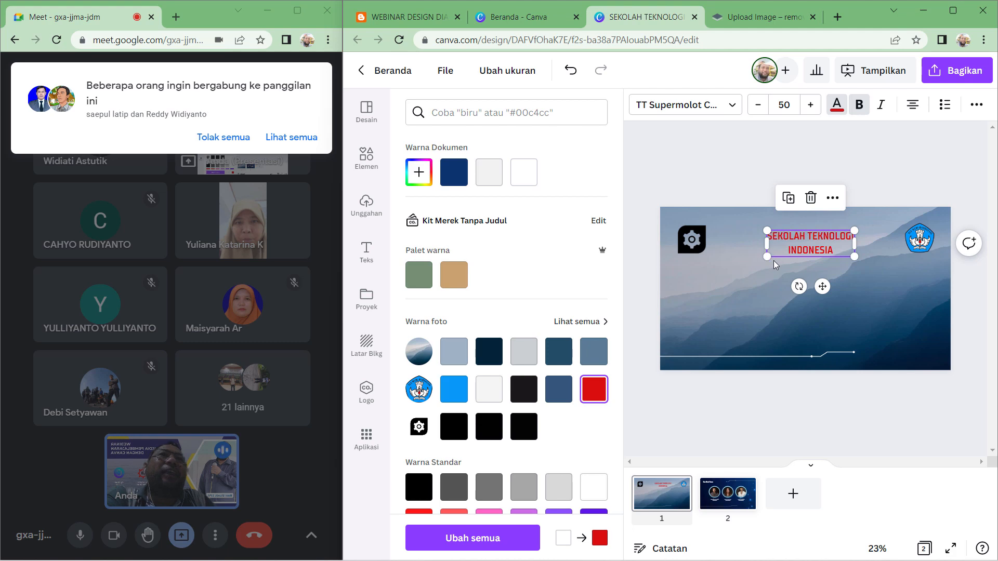
- Widen the title text box so SEKOLAH TEKNOLOGI fits on one line and center it between the logos
drag(756, 264, 725, 274)
mouse_move(789, 252)
mouse_down()
mouse_move(793, 240)
mouse_move(805, 241)
mouse_up()
- Slightly enlarge the gear logo and the Tut Wuri logo in their top corners
click(691, 239)
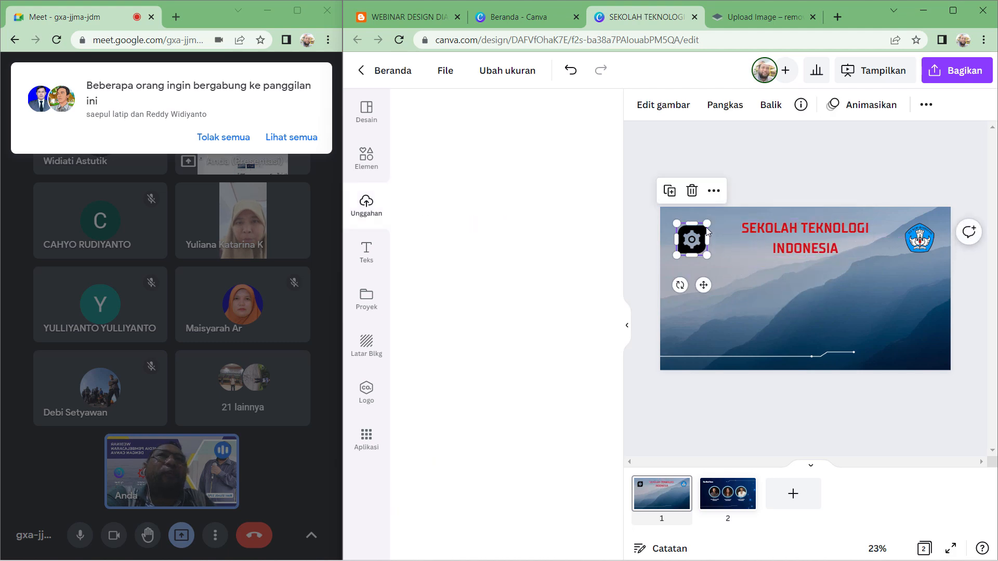
drag(707, 226, 712, 221)
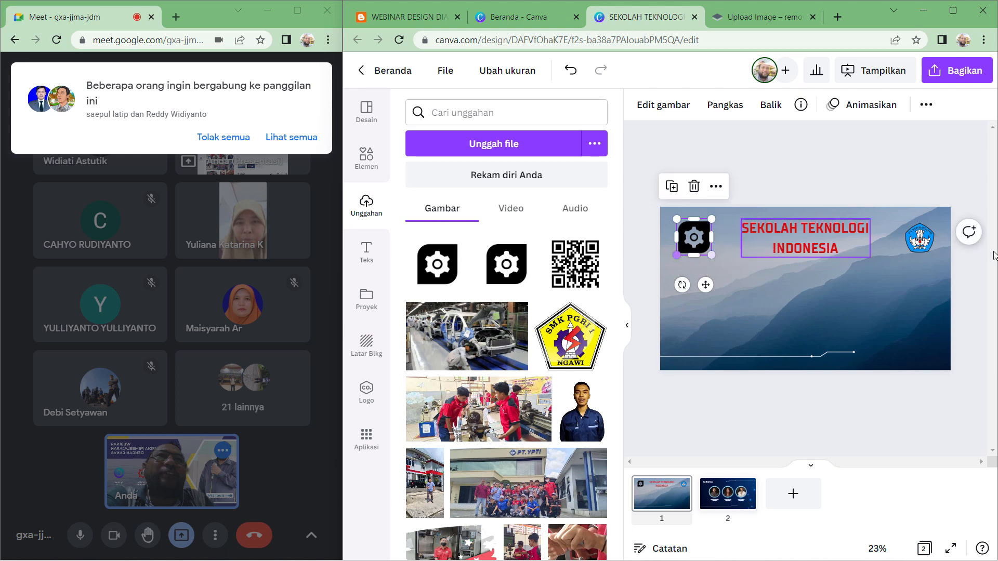
click(914, 250)
drag(904, 254, 903, 255)
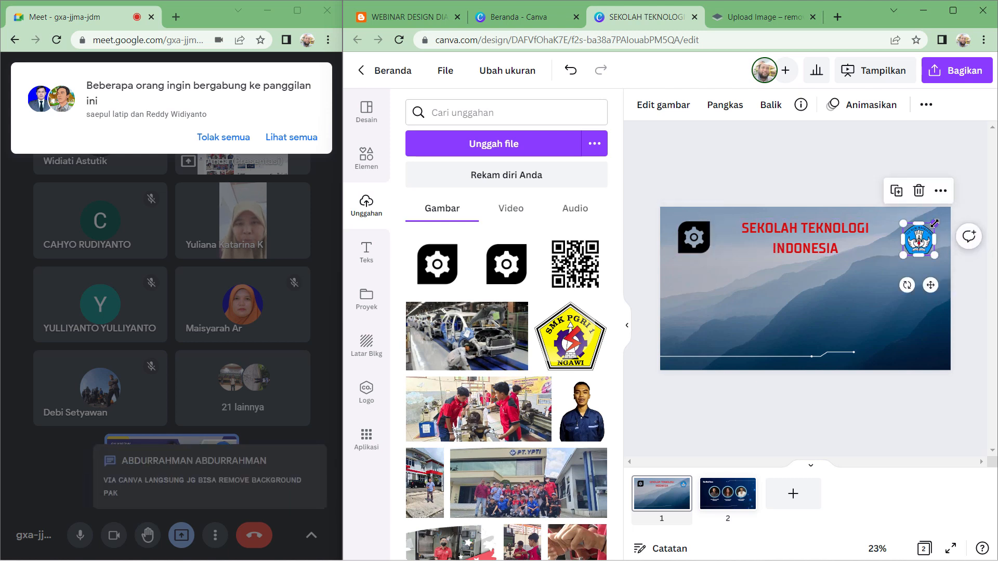
drag(930, 224, 935, 219)
click(969, 236)
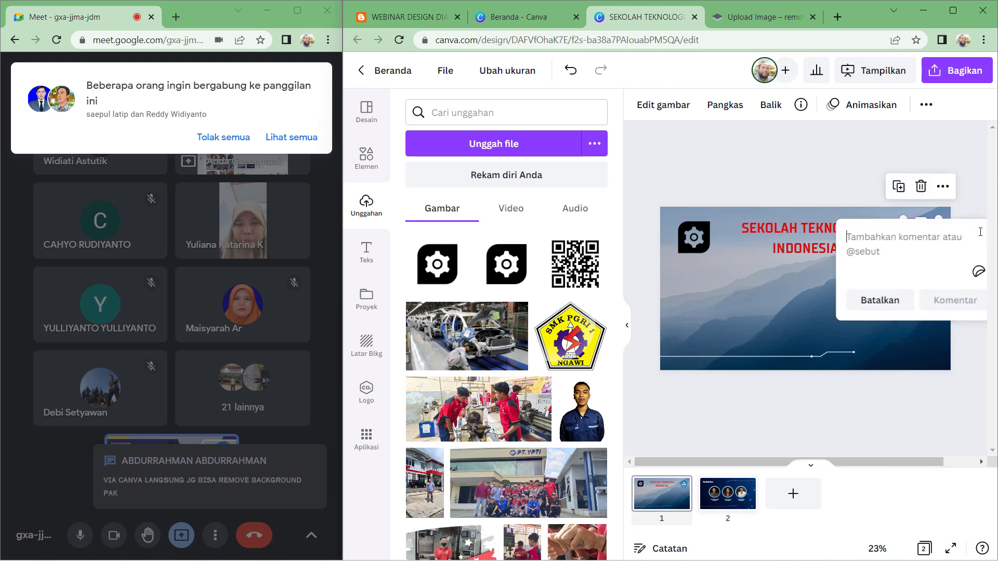
- Delete both decorative line elements along the bottom of the title slide
click(962, 165)
click(854, 356)
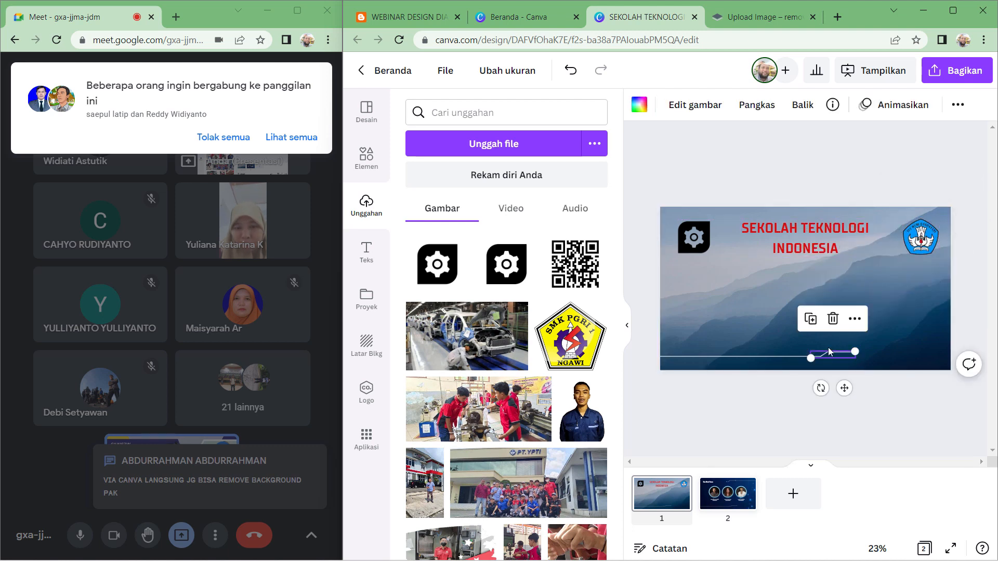
click(833, 326)
click(800, 355)
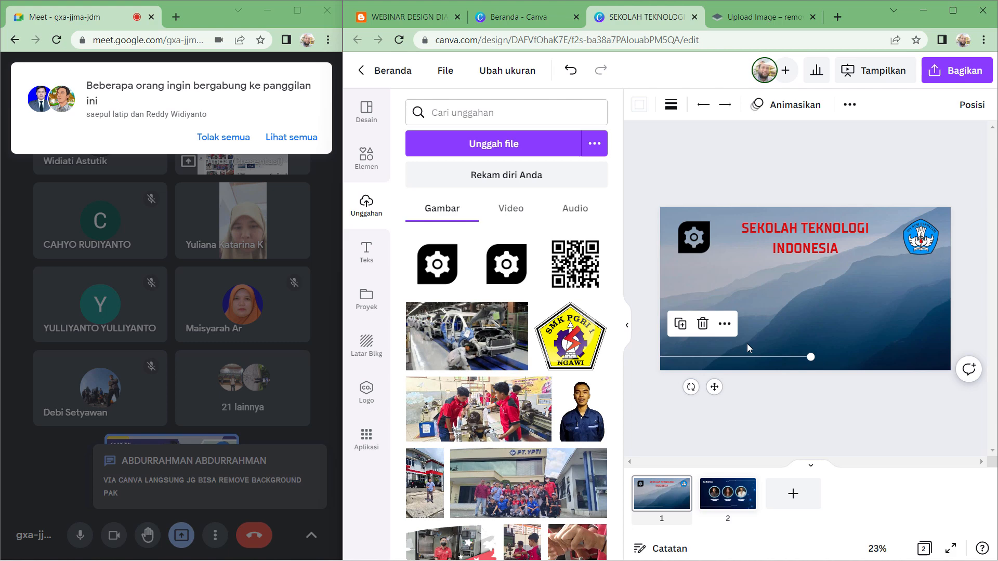
click(709, 332)
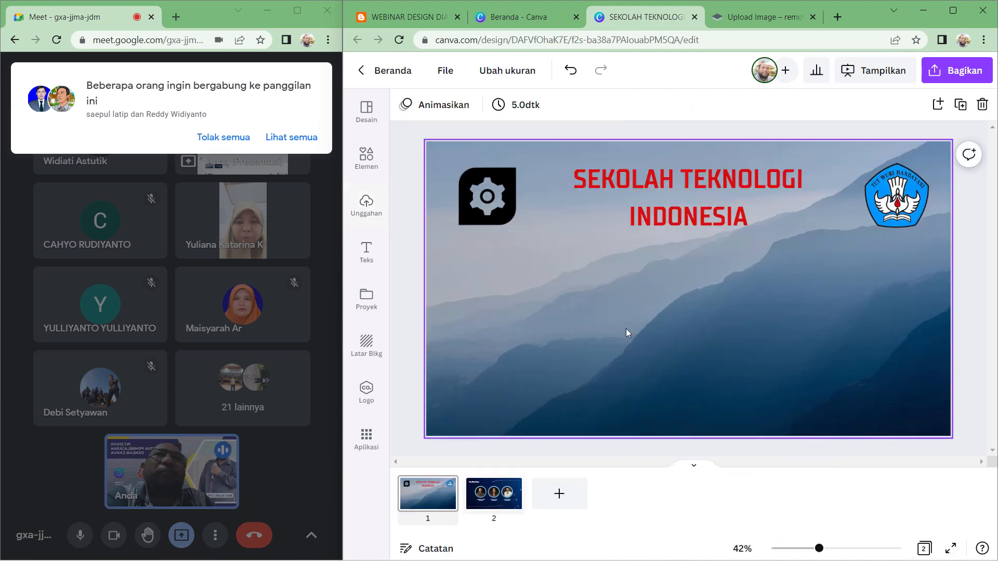
click(627, 327)
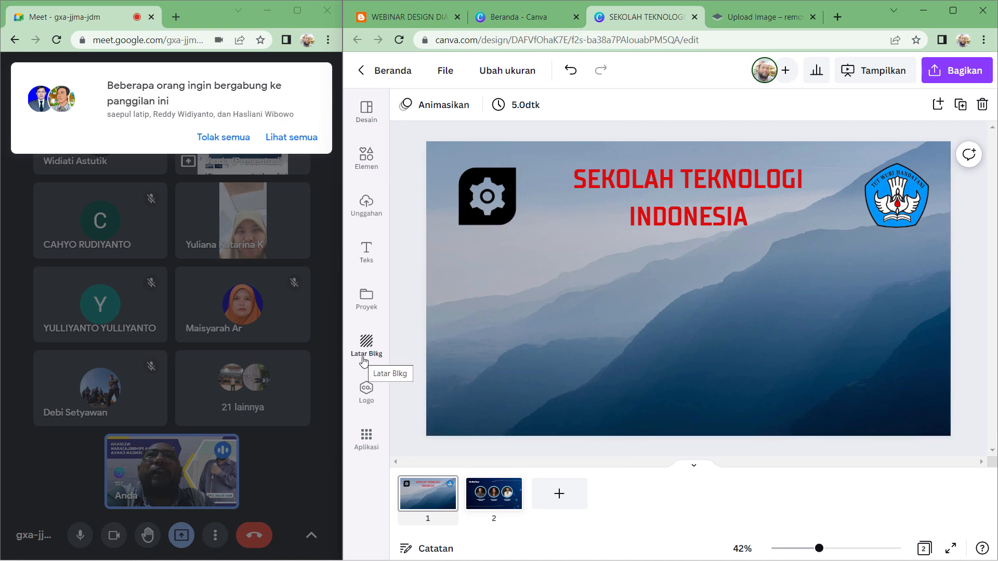
- Admit the participants waiting to join the Meet call
click(291, 137)
click(301, 154)
click(300, 153)
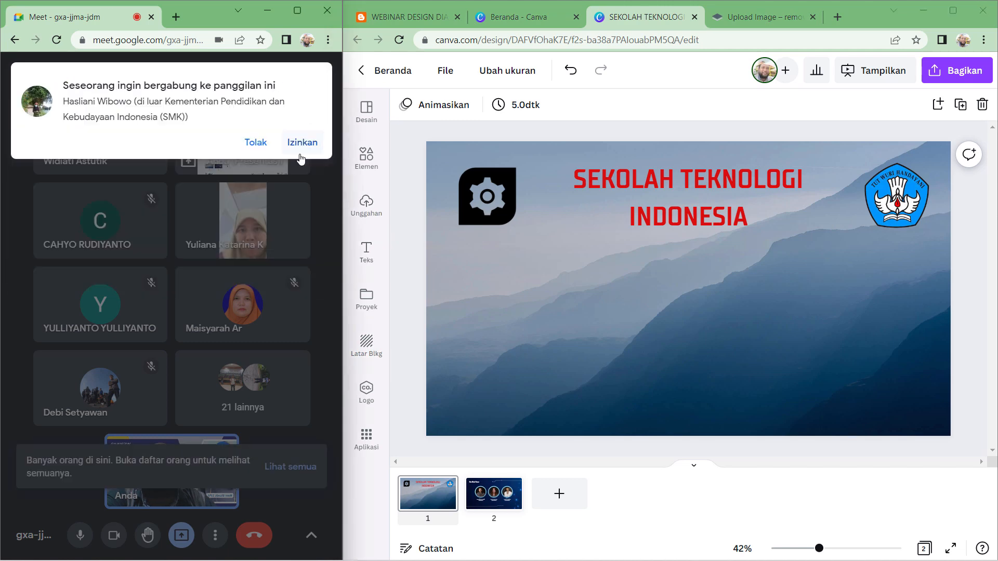
click(300, 150)
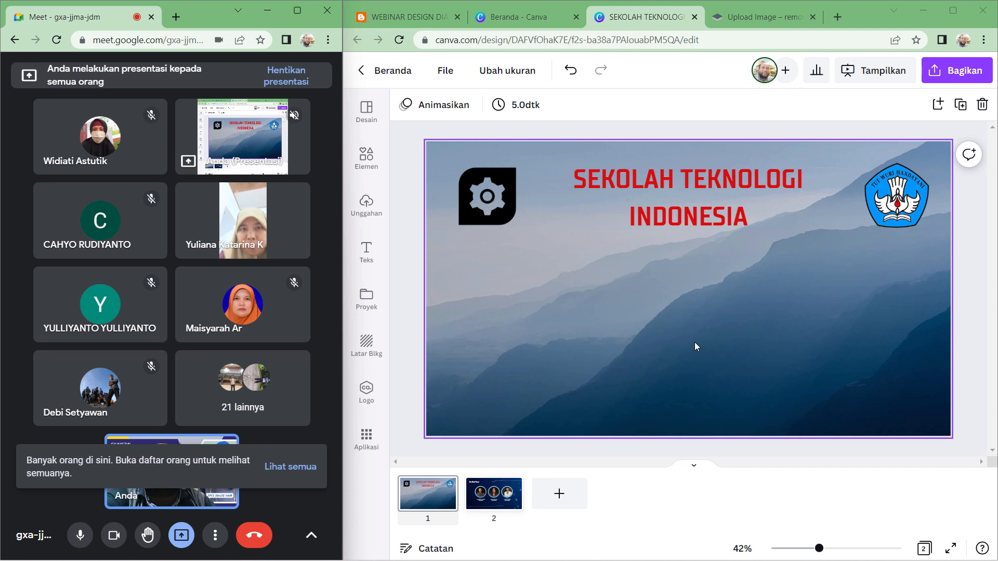
- Add a red 3D heart graphic from the recommended graphics and shrink it near the slide's lower left
click(366, 156)
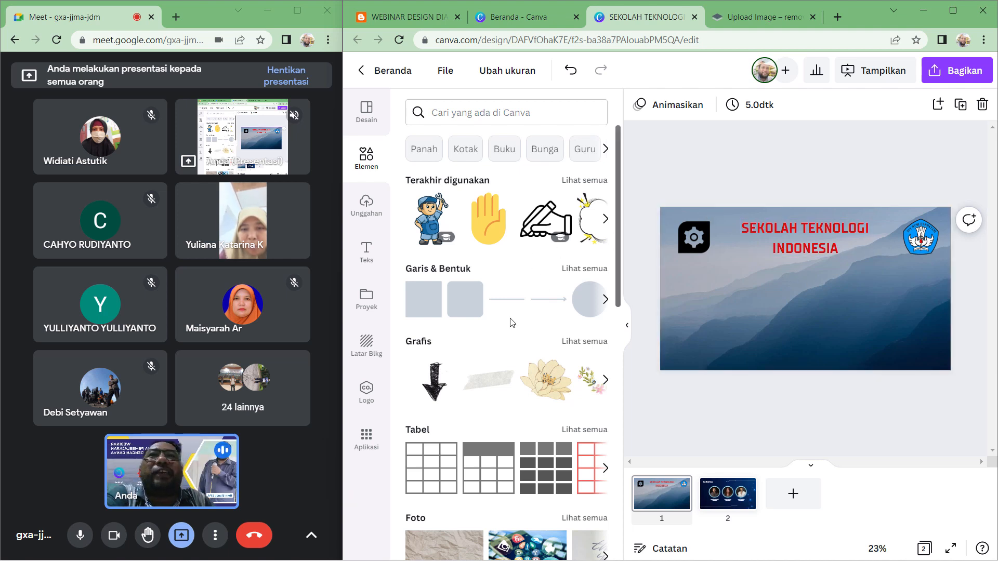
scroll(512, 322, down, 1)
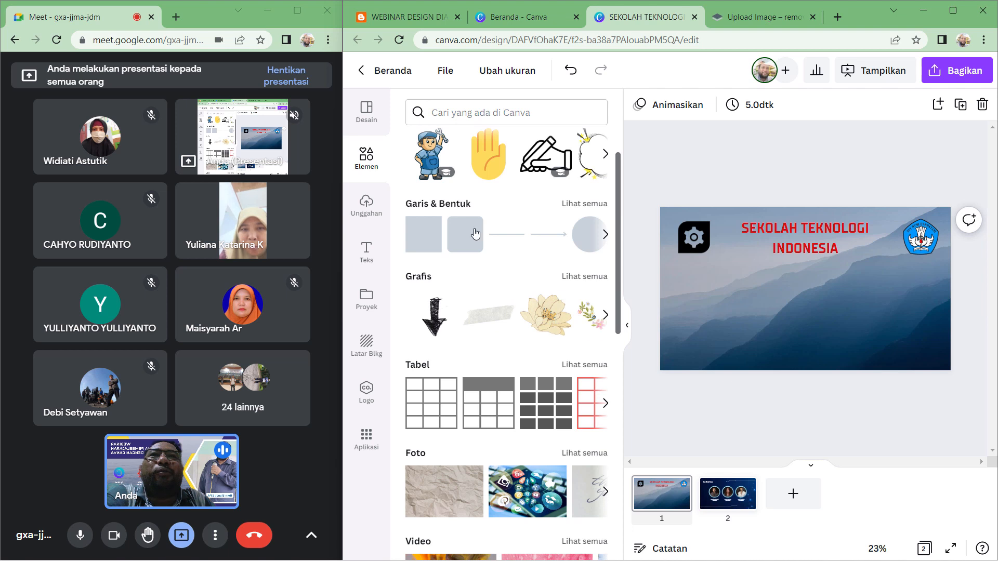
click(594, 278)
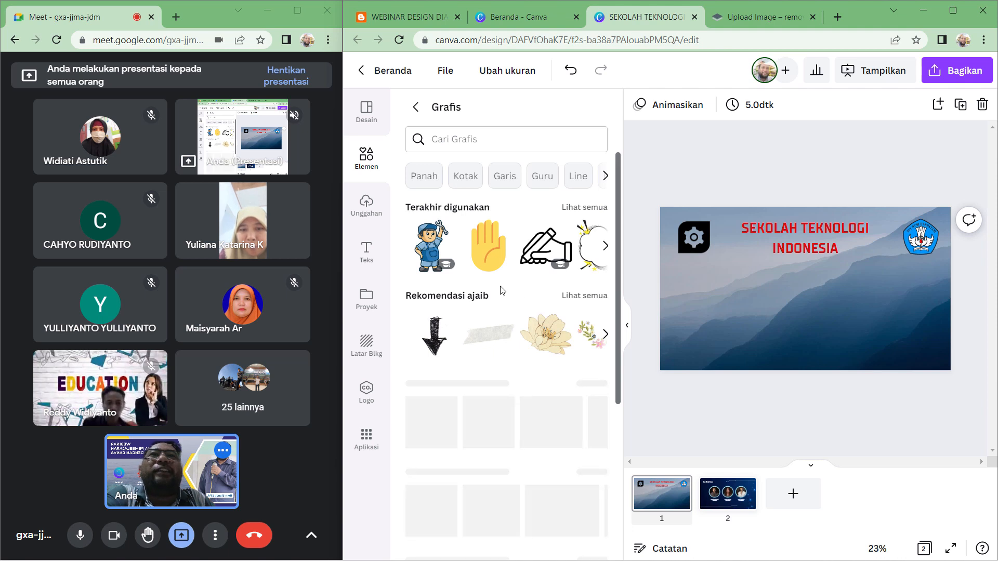
scroll(489, 283, down, 3)
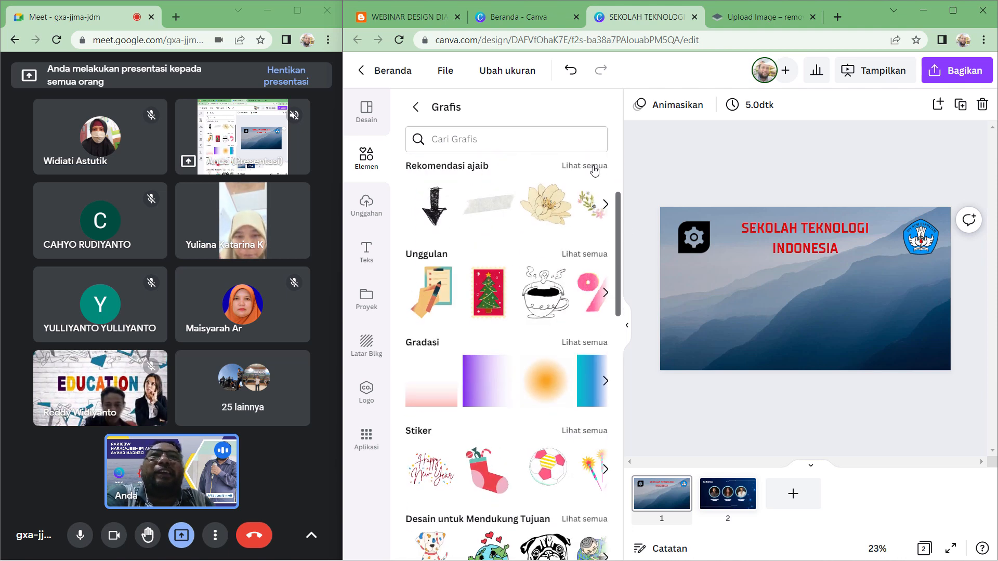
click(593, 167)
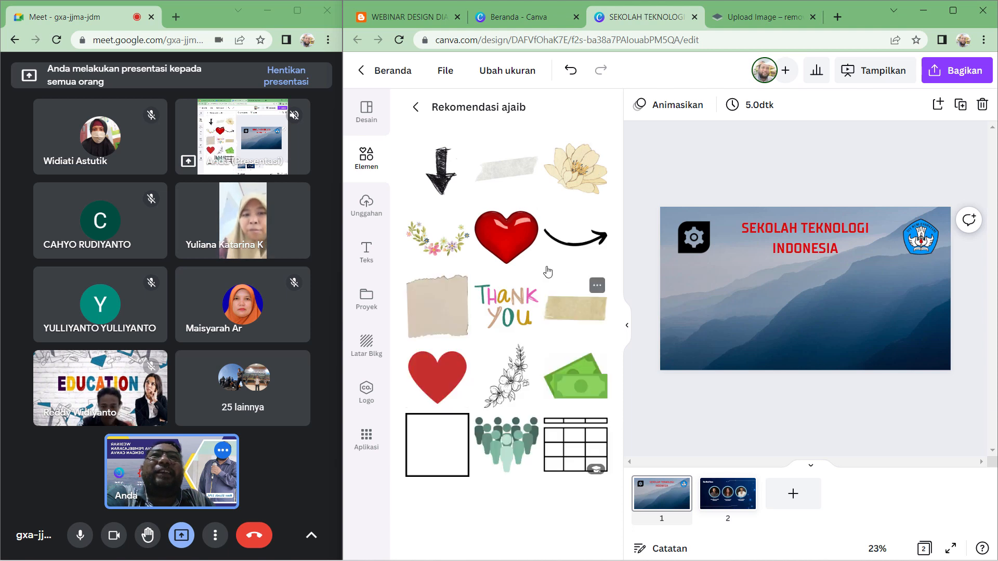
drag(507, 236, 709, 317)
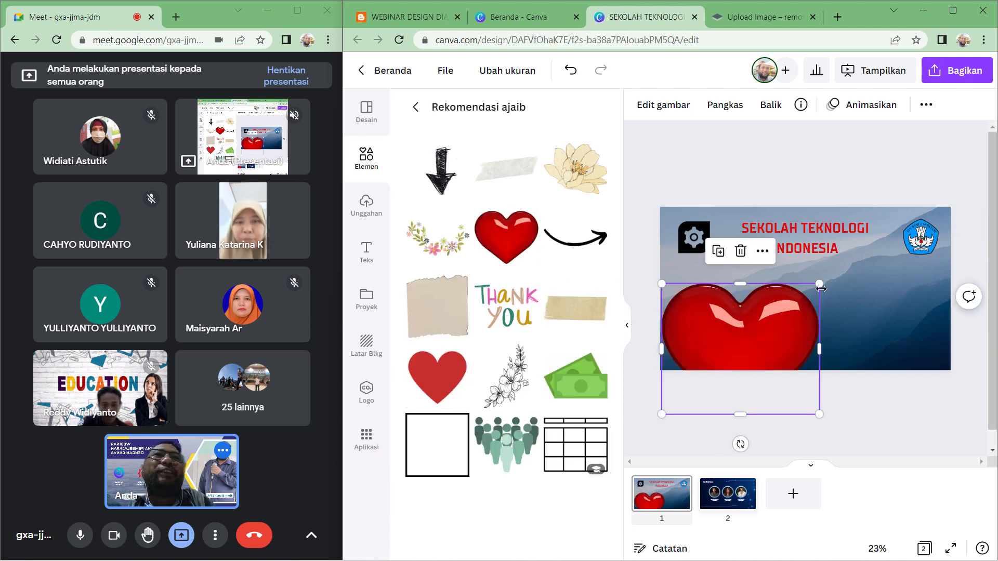
drag(819, 273, 727, 316)
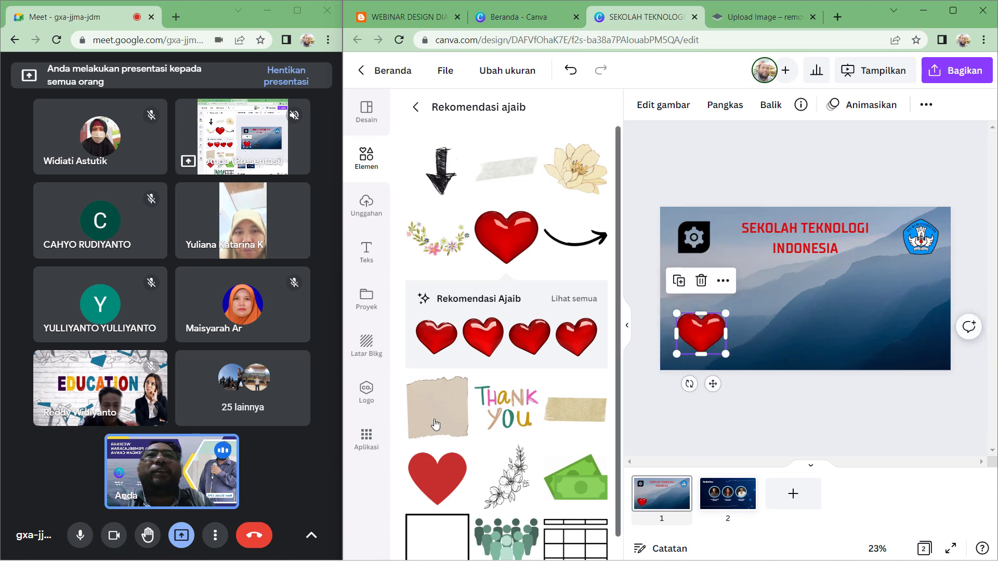
- Place a Thank You sticker on the slide, then delete it and the heart graphic
drag(509, 412, 819, 328)
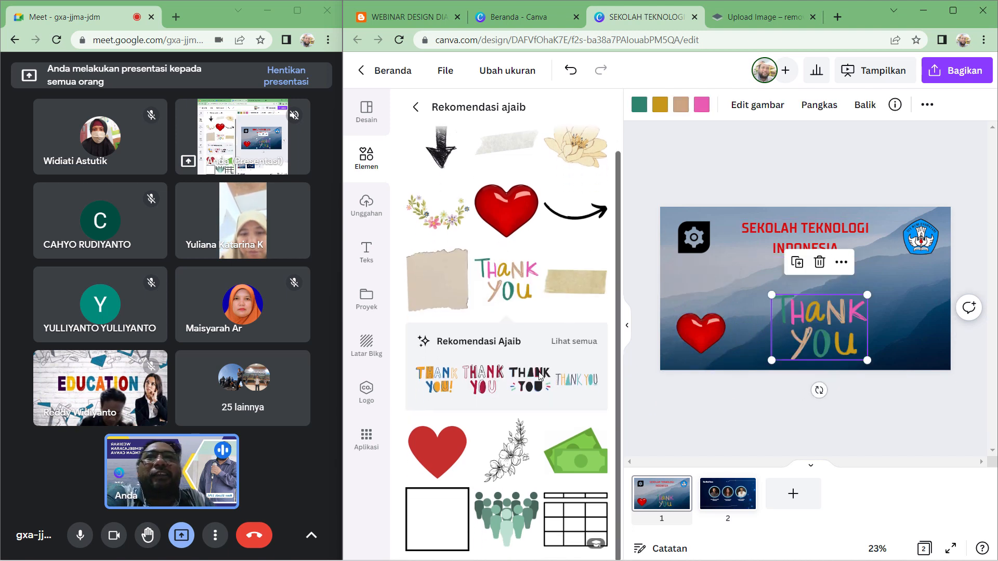
click(415, 107)
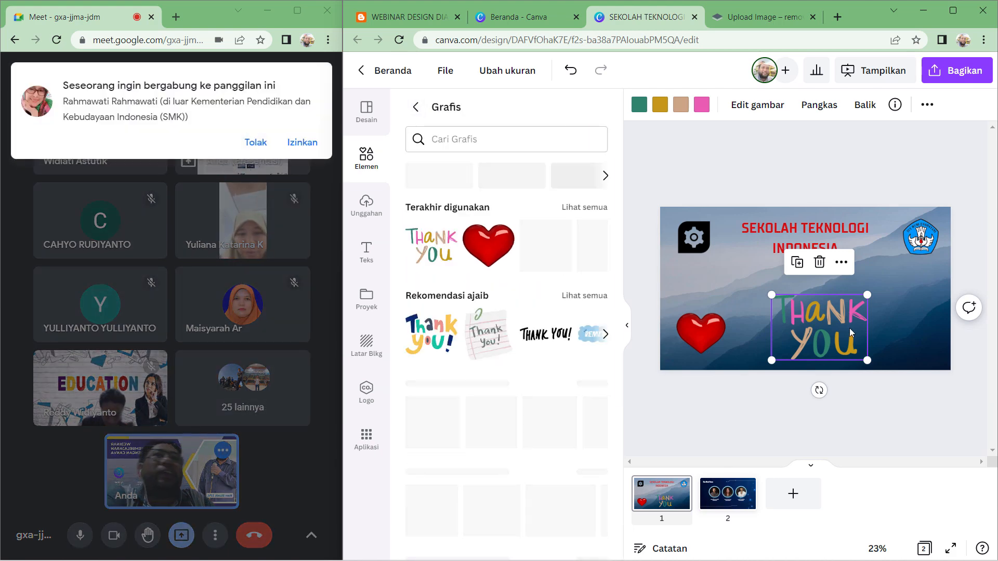
click(819, 263)
click(713, 336)
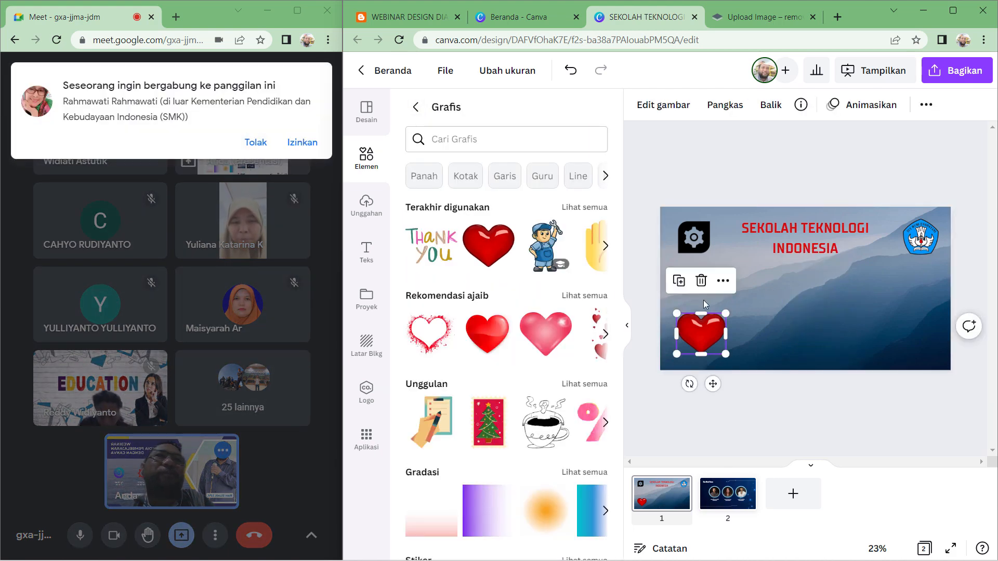
click(699, 283)
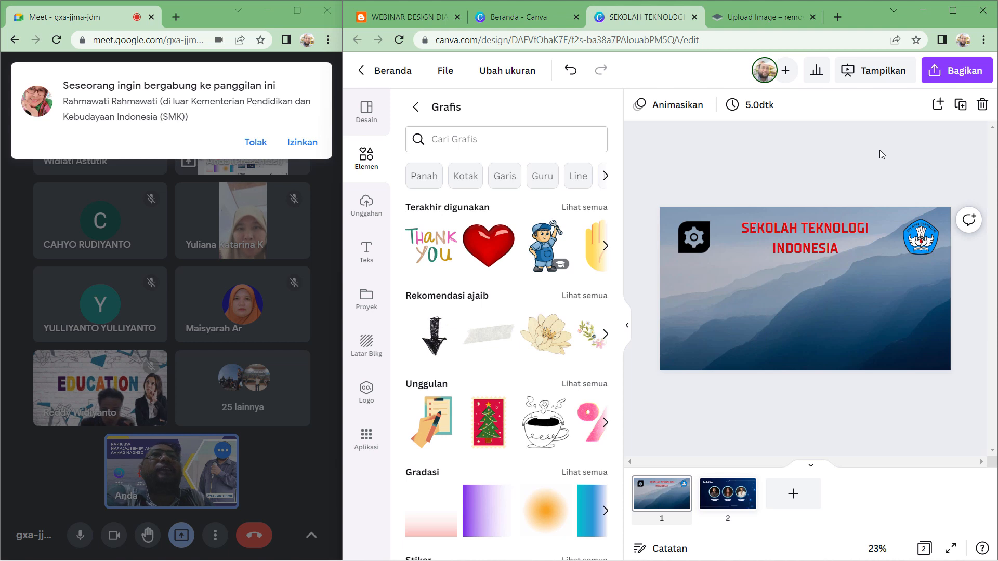
- Admit another waiting participant into the Meet call
click(626, 327)
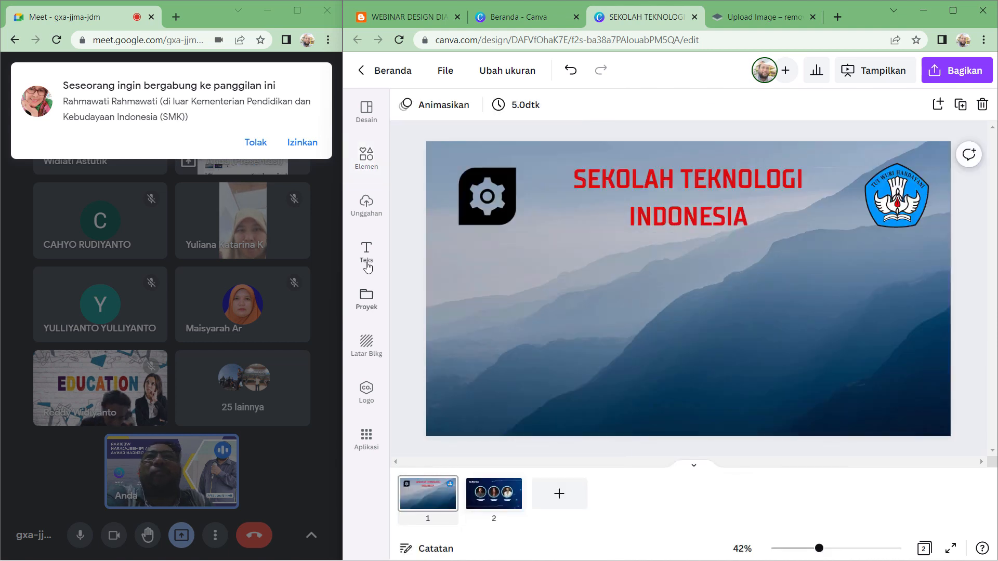
click(301, 143)
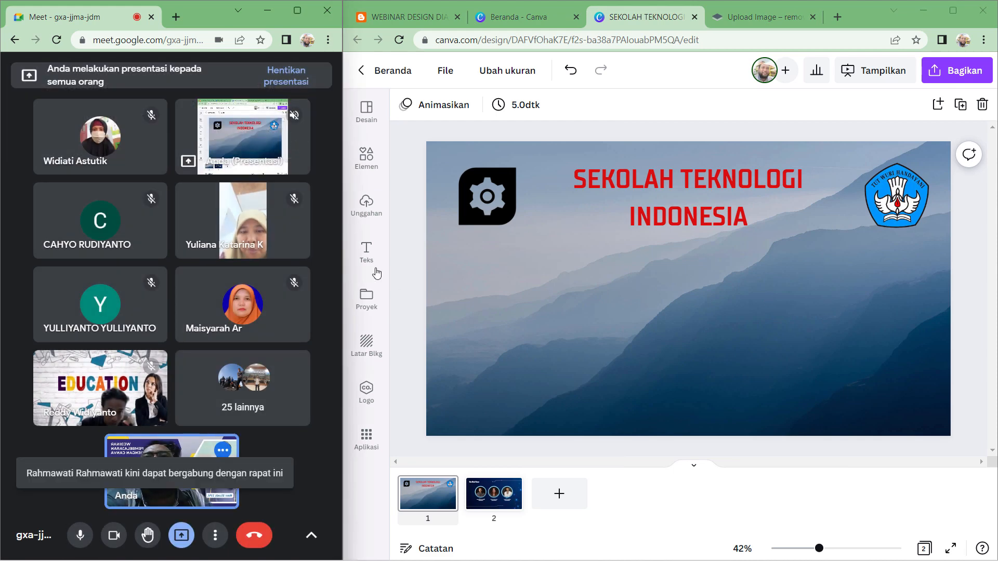
- Browse the recently used elements collection for a suitable graphic
click(367, 166)
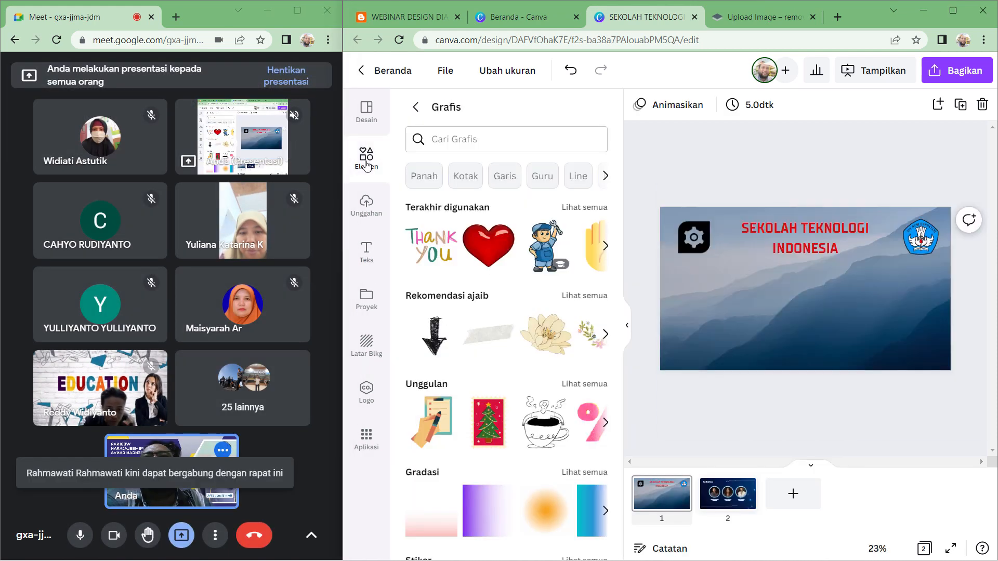
click(416, 108)
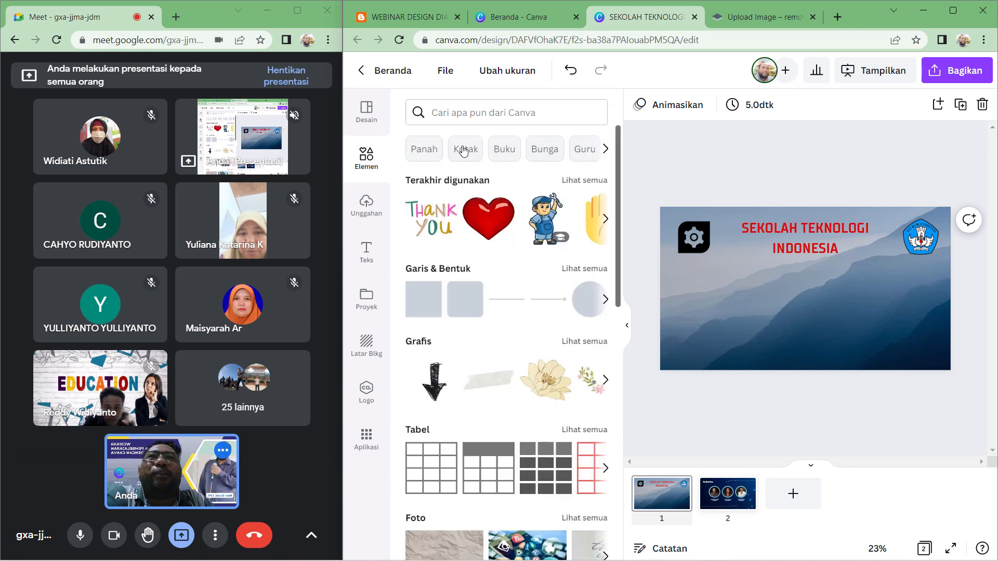
click(587, 183)
scroll(538, 301, down, 5)
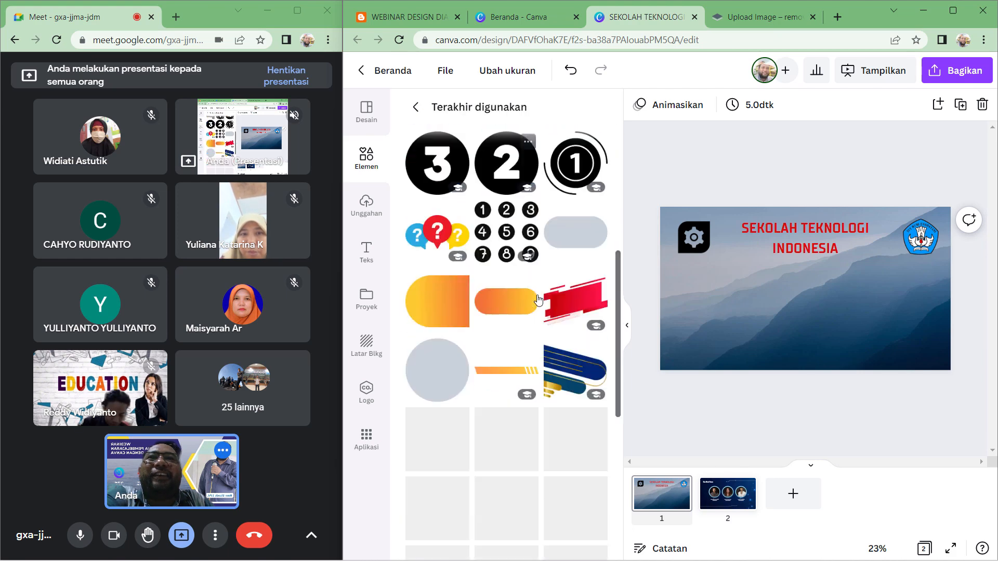
scroll(538, 301, down, 5)
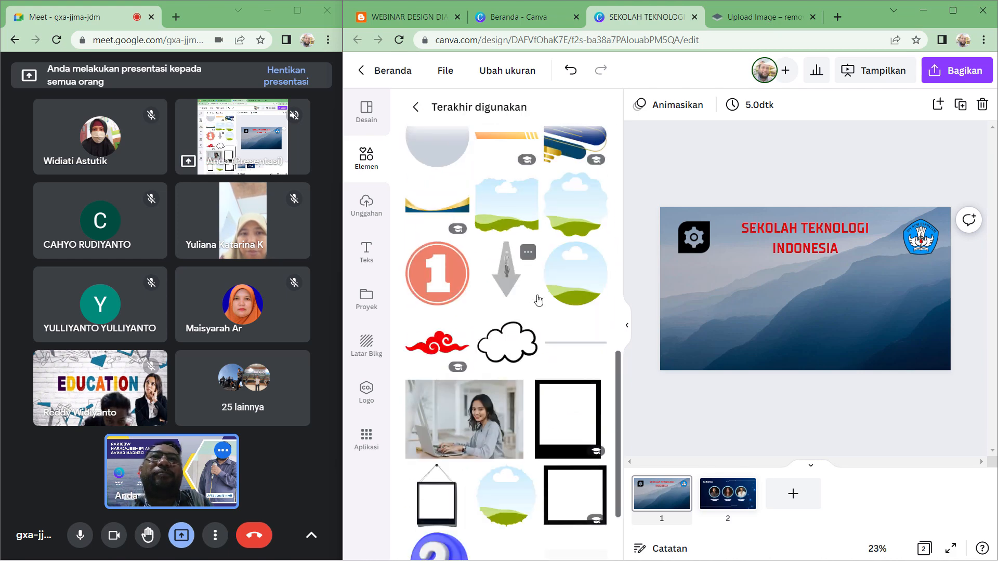
scroll(538, 301, down, 2)
scroll(541, 301, down, 1)
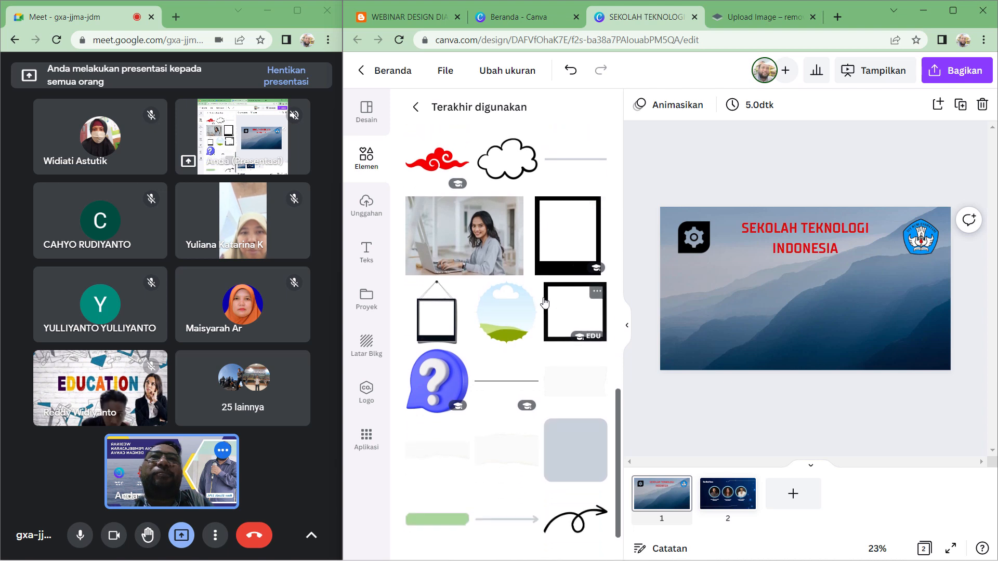
scroll(544, 303, down, 3)
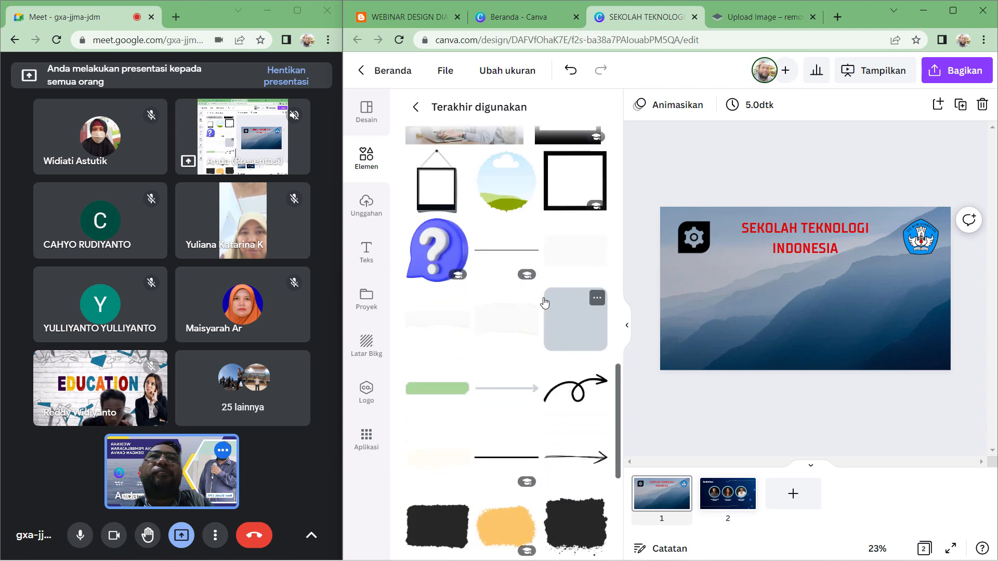
scroll(544, 302, down, 3)
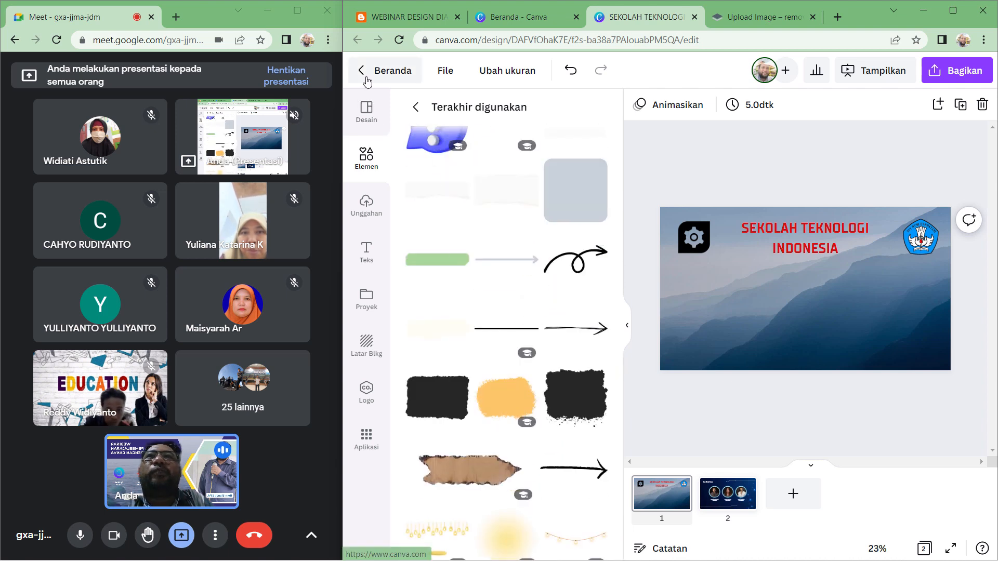
- Add a subtitle text box below the title reading DI SUSUN OLEH : followed by a new line
click(367, 252)
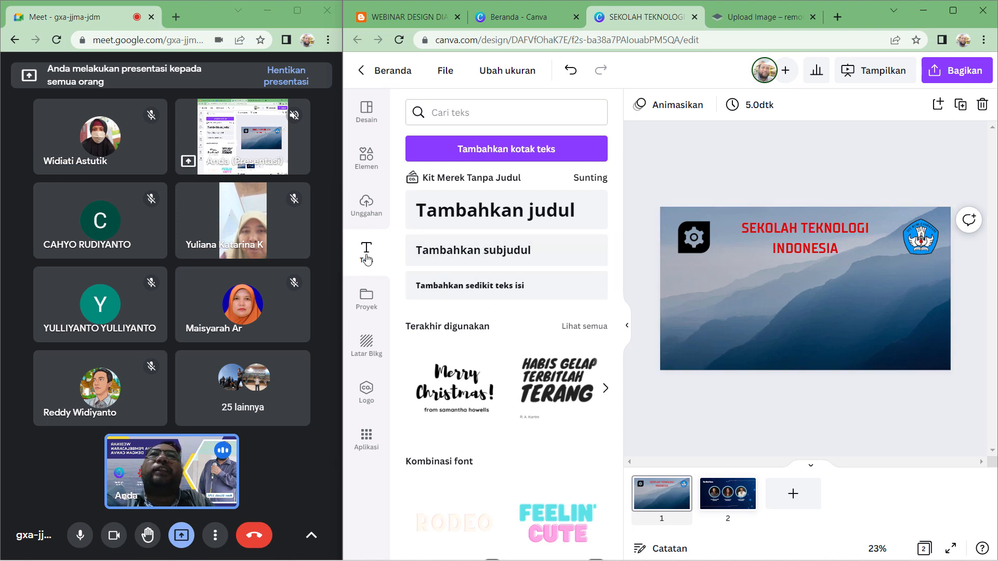
click(459, 256)
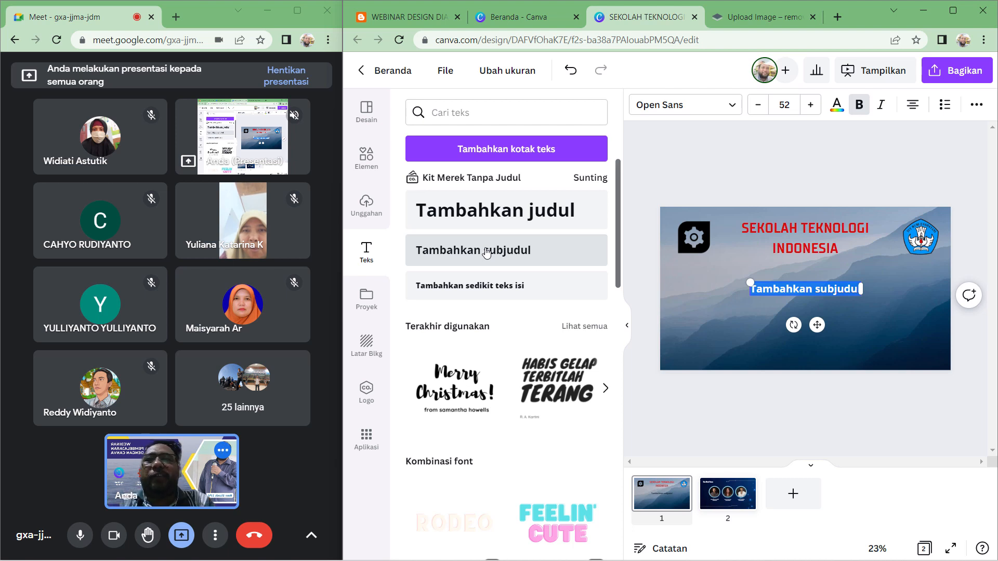
text(DI SUSU)
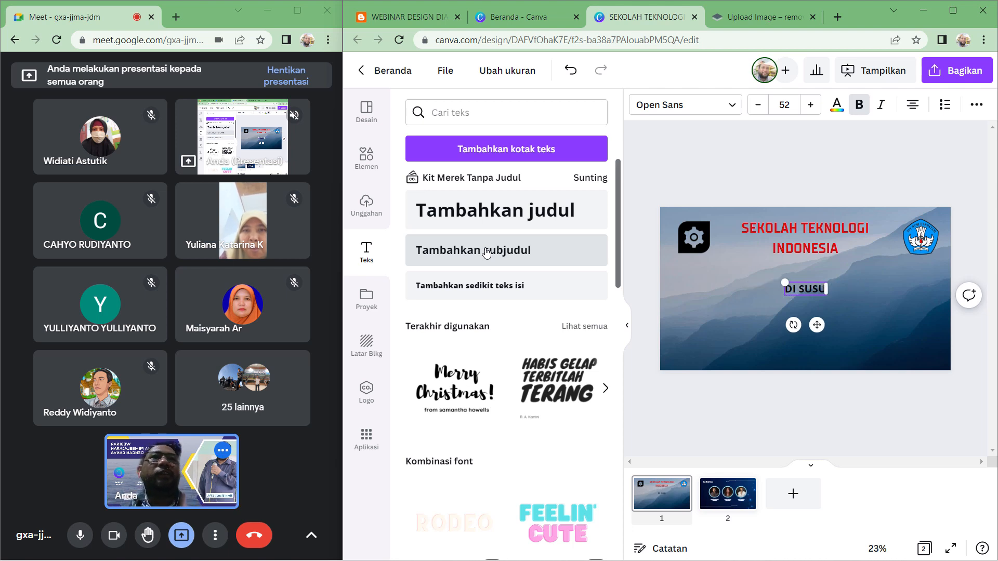
text(N OLEH)
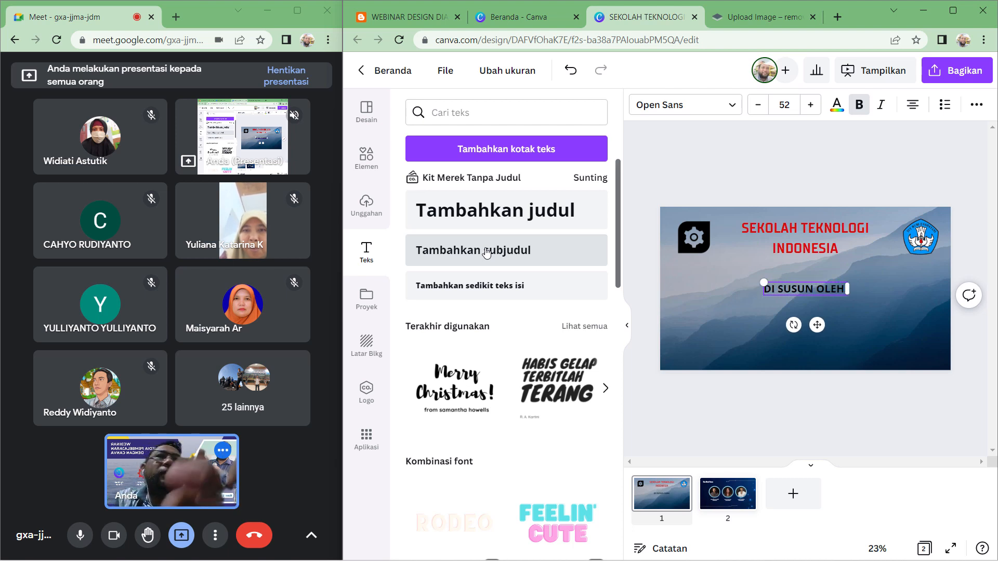
text( :)
key(Return)
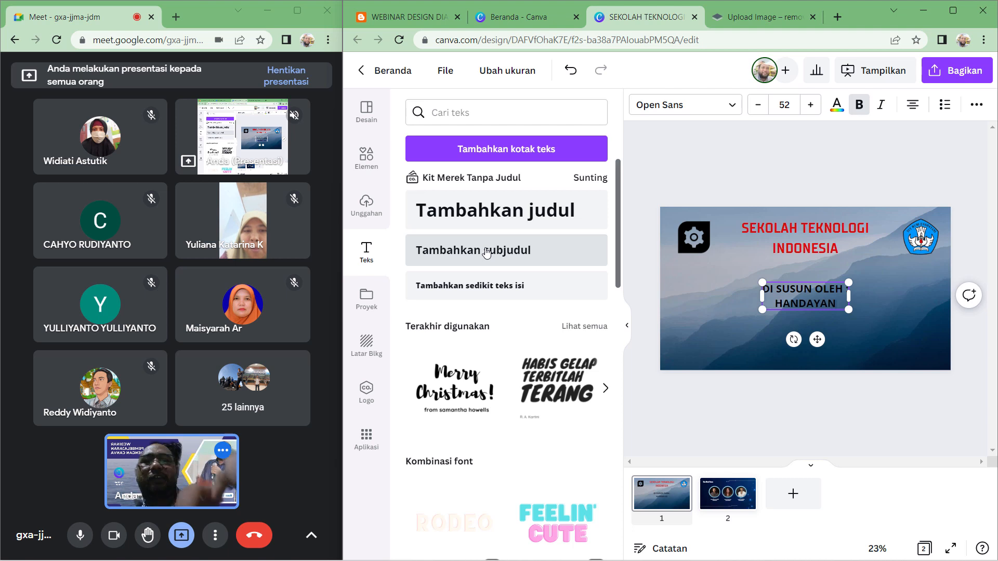
- Enter the author's full name with the degree S.Pd on the subtitle's second line and deselect it
text(HANDAYANI PUTR)
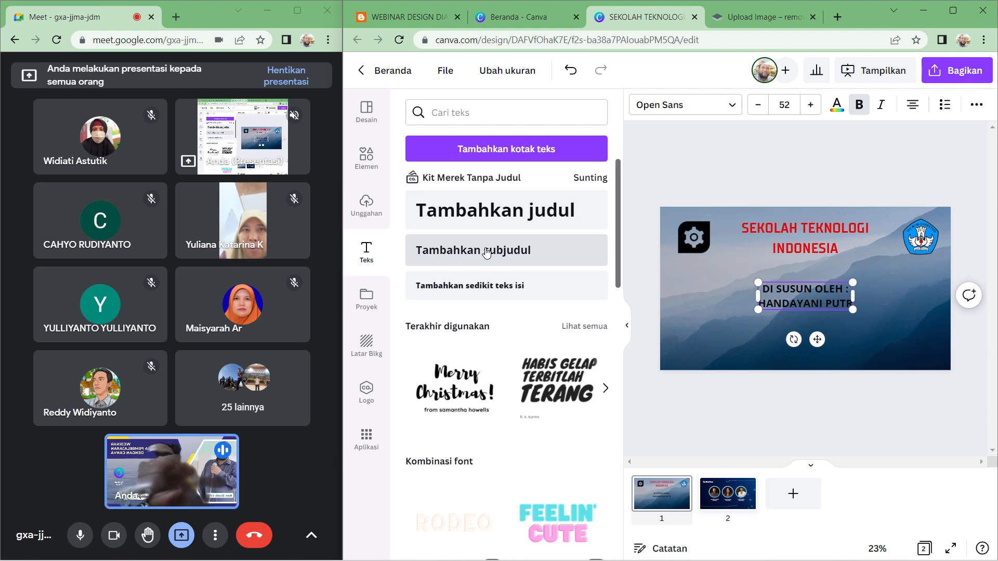
text(I)
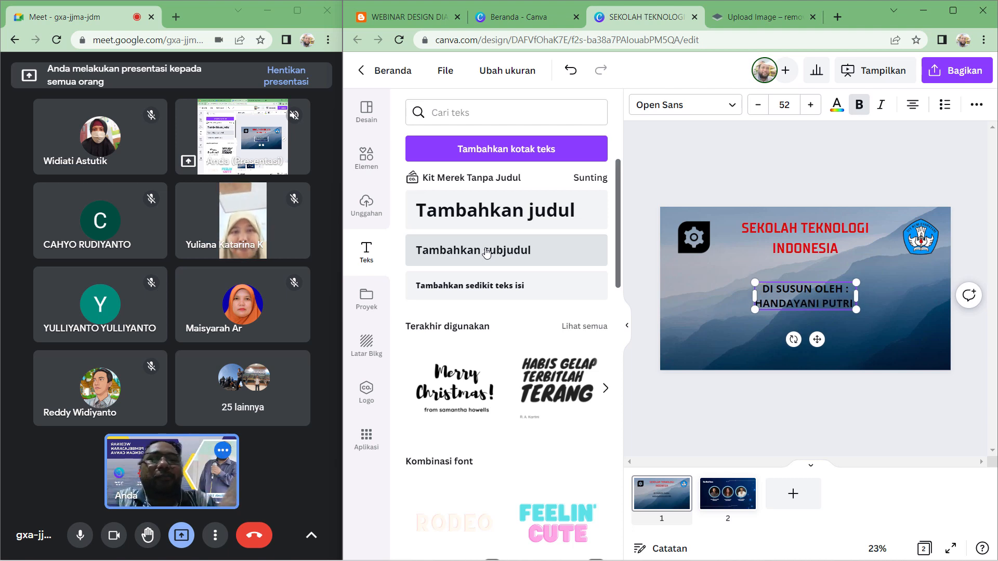
text(, S.Pd)
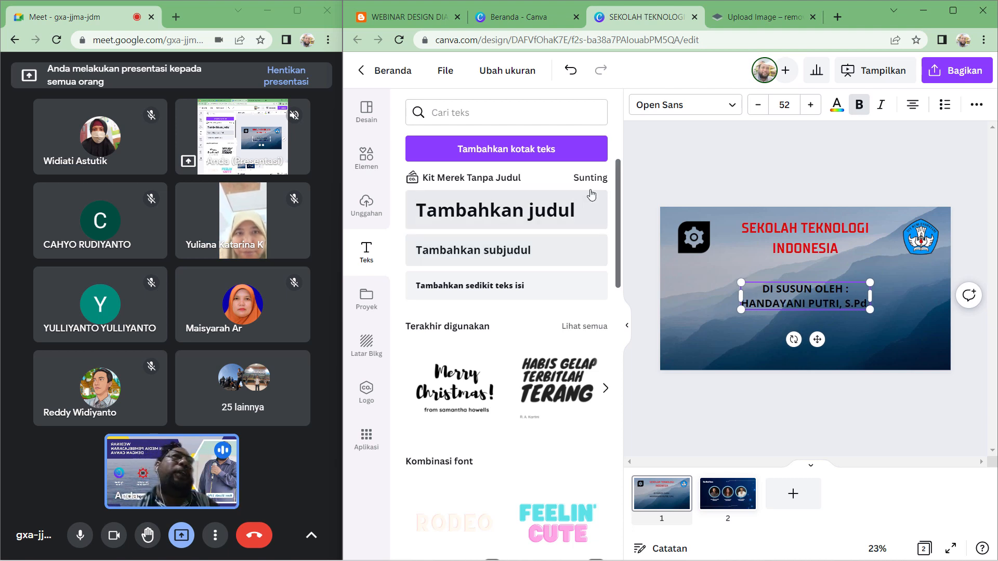
click(768, 165)
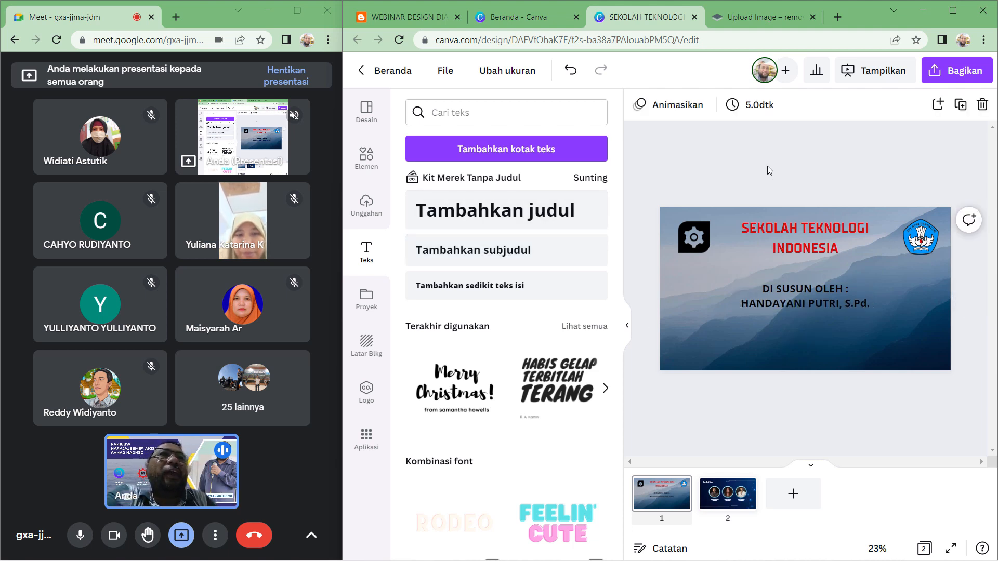
- Nudge the subtitle text box slightly upward on the title slide
drag(812, 297, 812, 291)
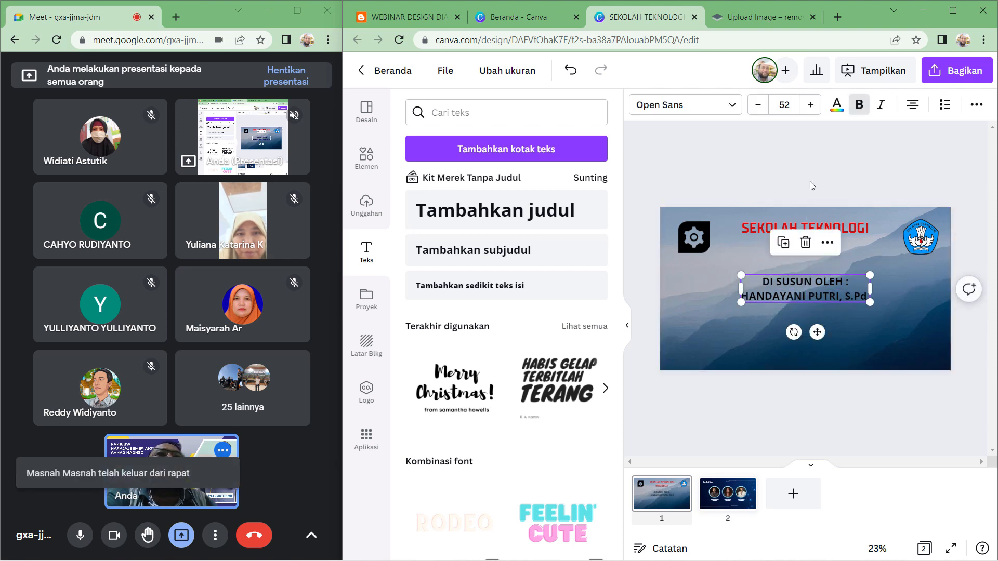
click(815, 179)
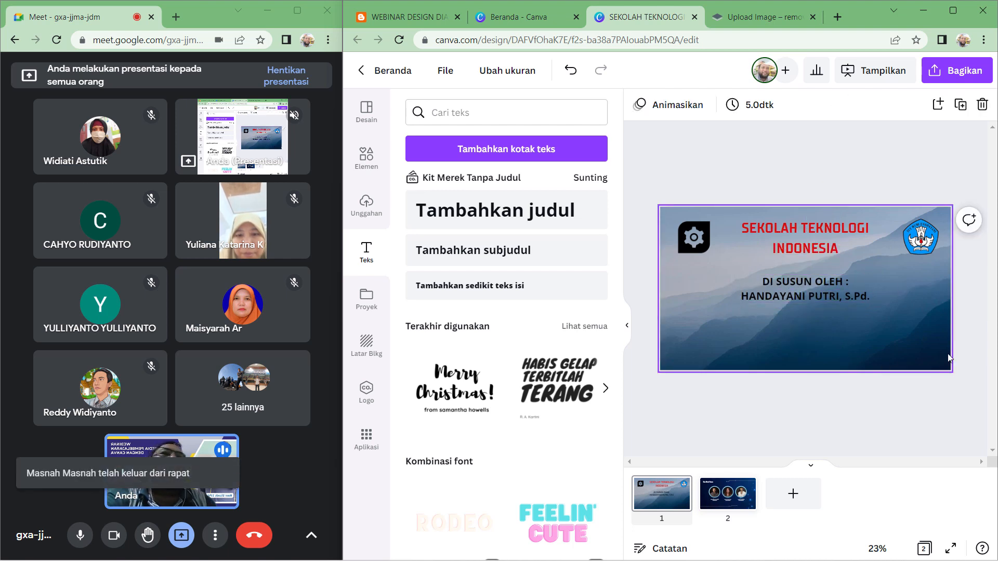
click(822, 291)
drag(821, 291, 822, 286)
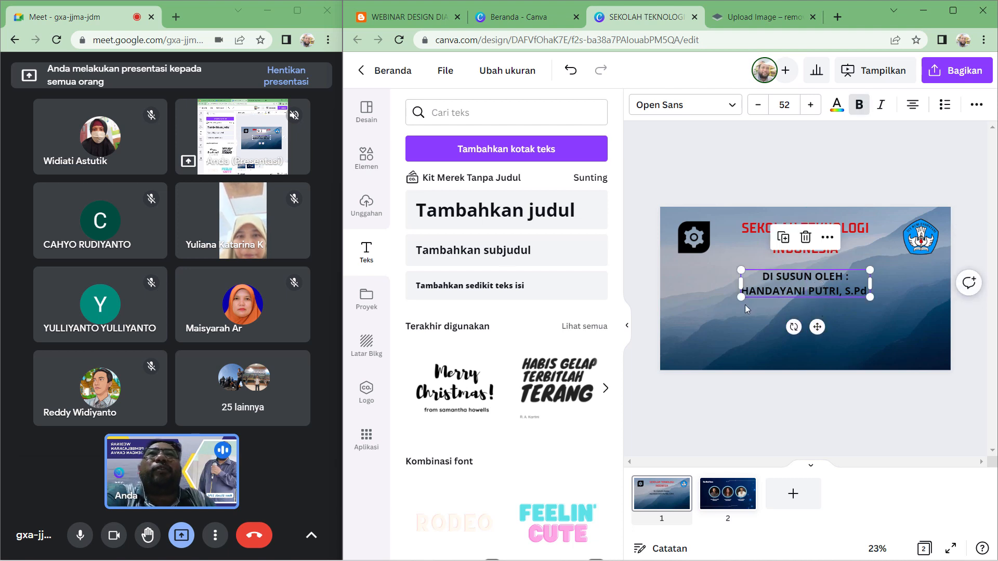
- Open the full Frames collection from Elements and move the subtitle down near the slide's bottom edge
click(354, 158)
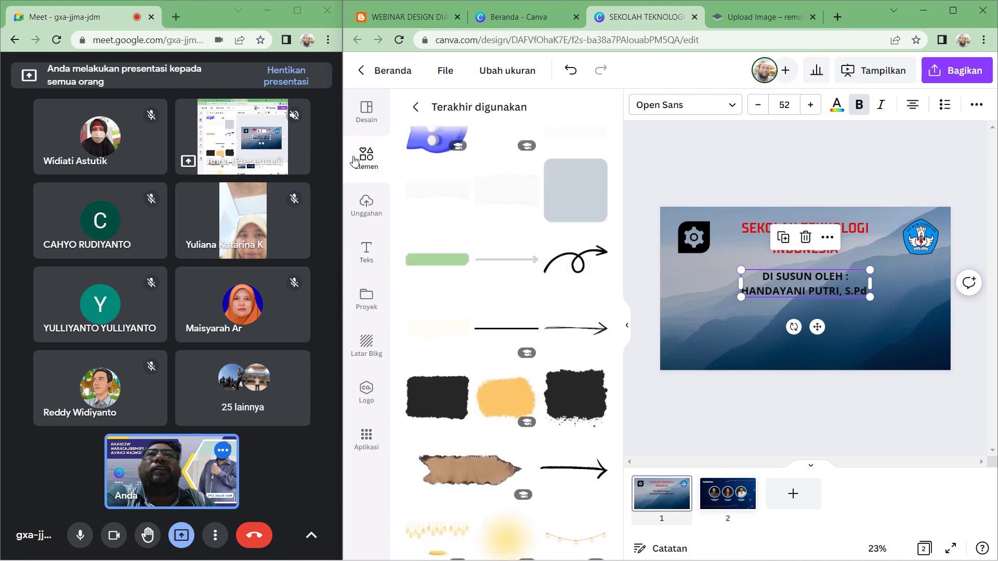
click(417, 108)
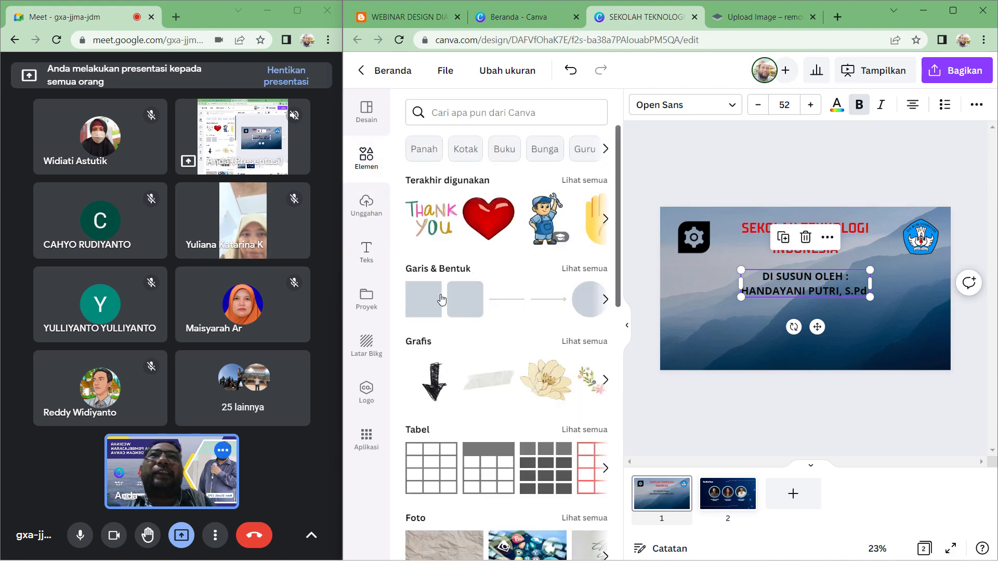
scroll(466, 280, down, 3)
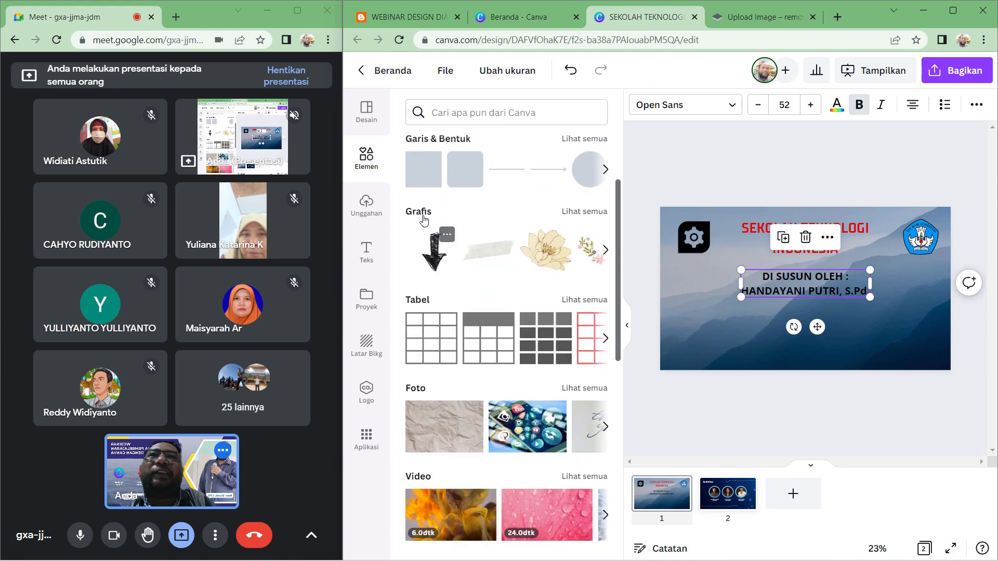
scroll(518, 245, down, 6)
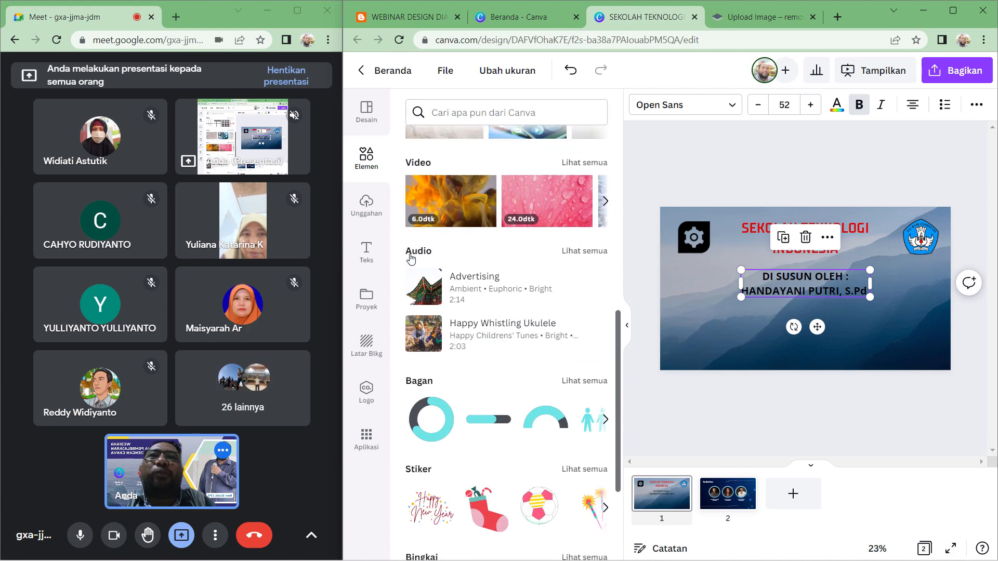
scroll(441, 317, down, 4)
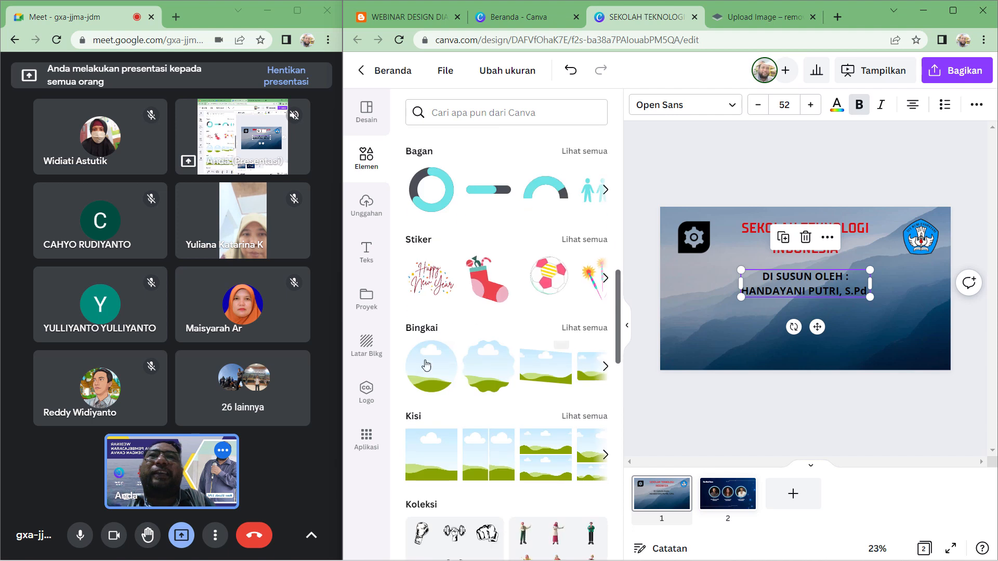
click(586, 329)
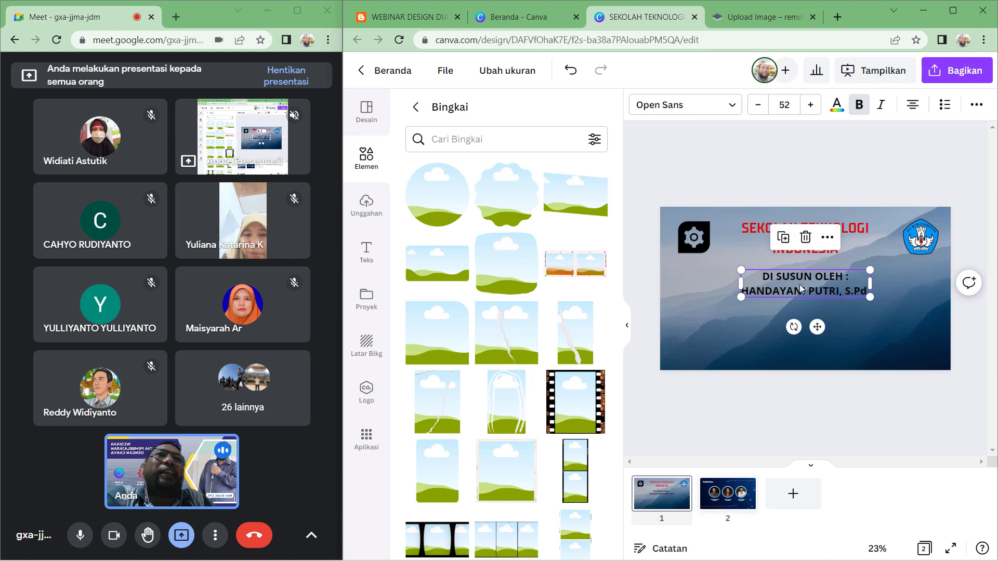
drag(803, 289, 800, 343)
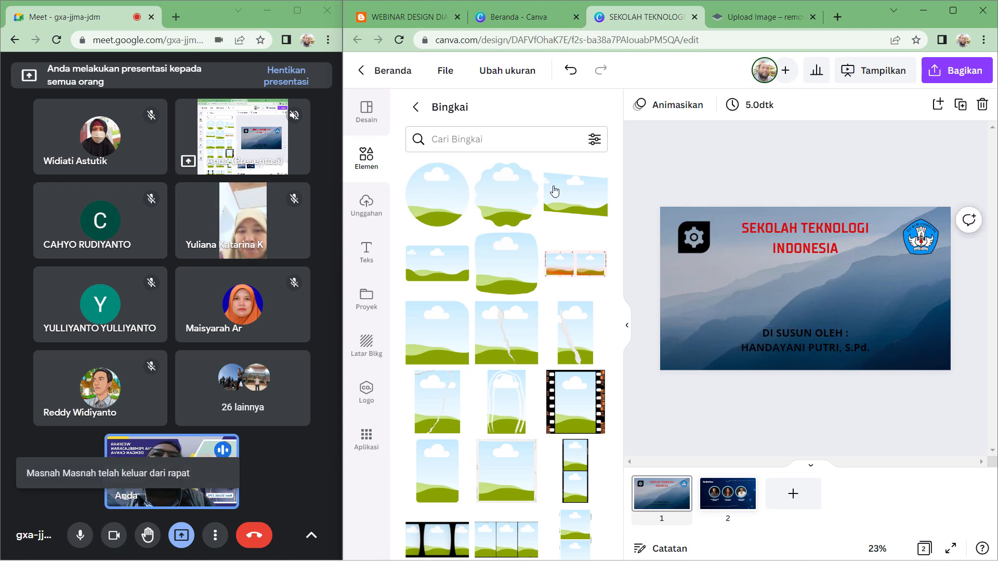
- Add a circle frame to the middle of the slide above the subtitle
drag(446, 196, 806, 286)
drag(849, 259, 806, 296)
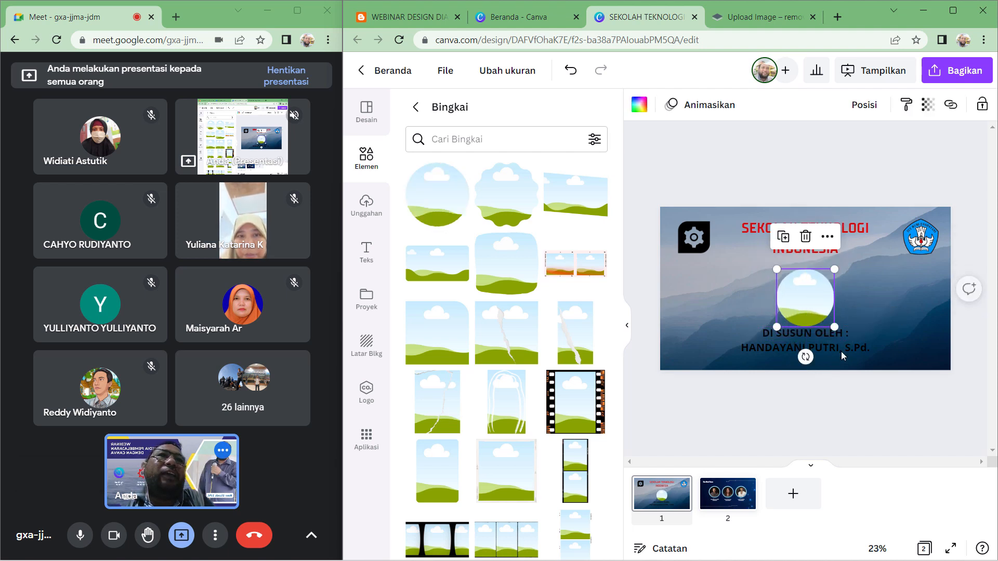
- Reduce the subtitle's font size to 40 and adjust its text box
click(837, 347)
click(758, 105)
click(758, 105)
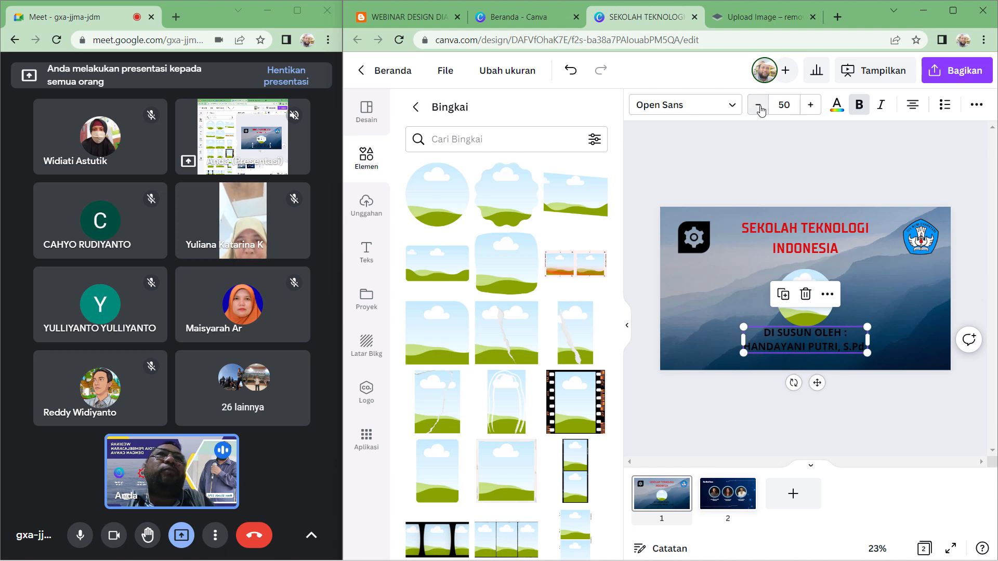
click(758, 105)
click(758, 105)
click(758, 105)
click(758, 105)
click(758, 105)
click(758, 105)
click(759, 105)
click(758, 106)
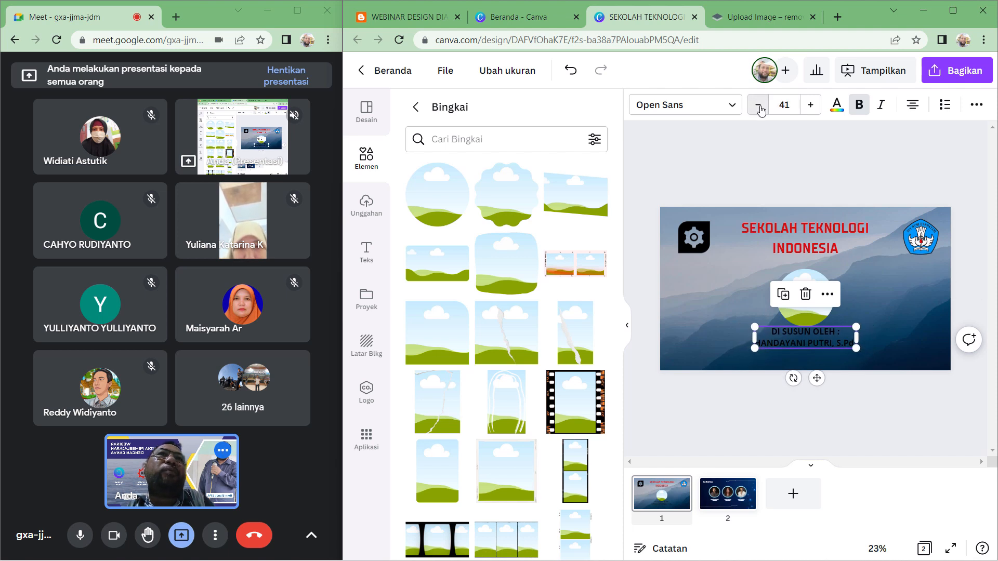
click(759, 105)
drag(830, 344, 831, 351)
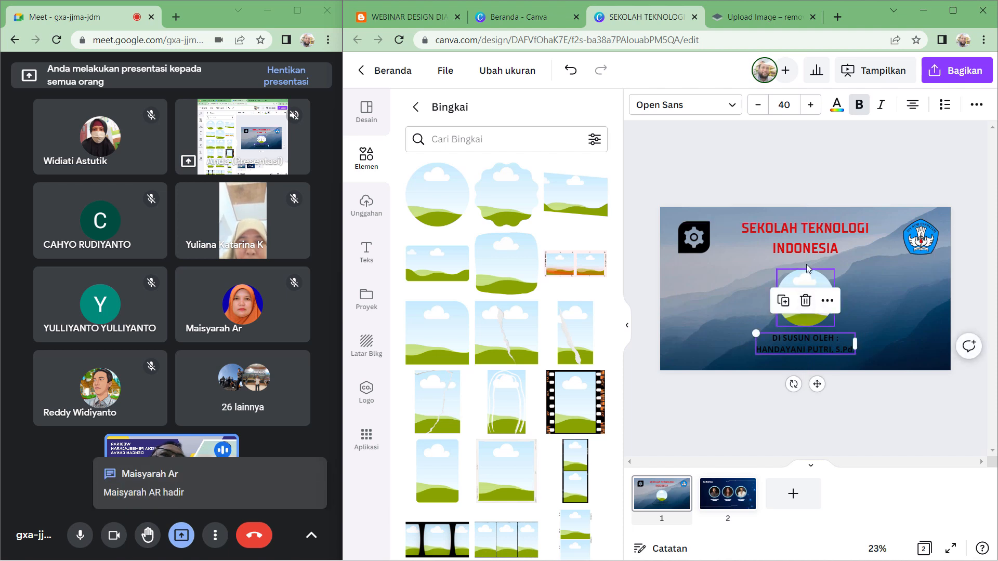
- Delete the circle frame and set the school name title's font size to 48
key(Delete)
click(760, 227)
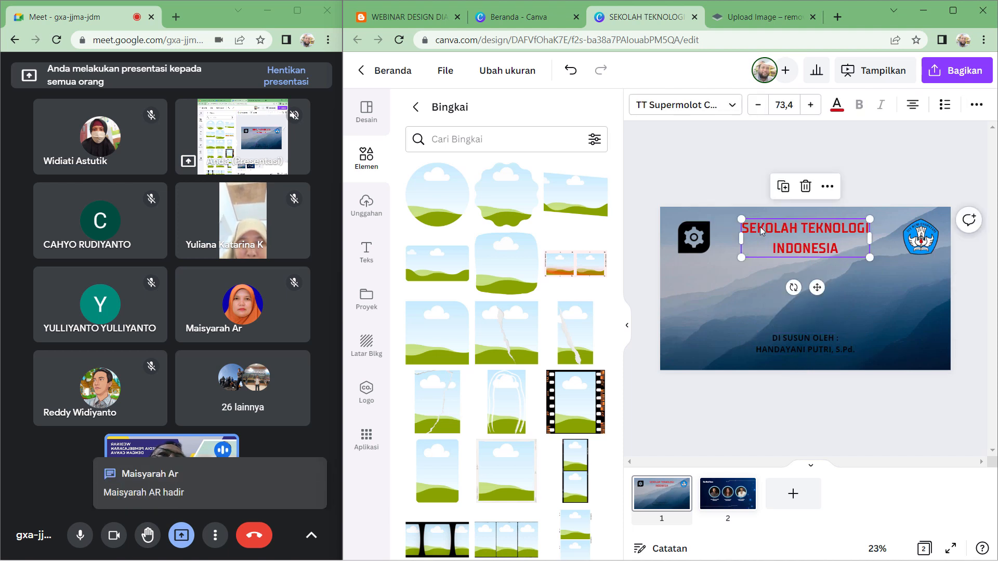
click(781, 105)
scroll(802, 350, down, 3)
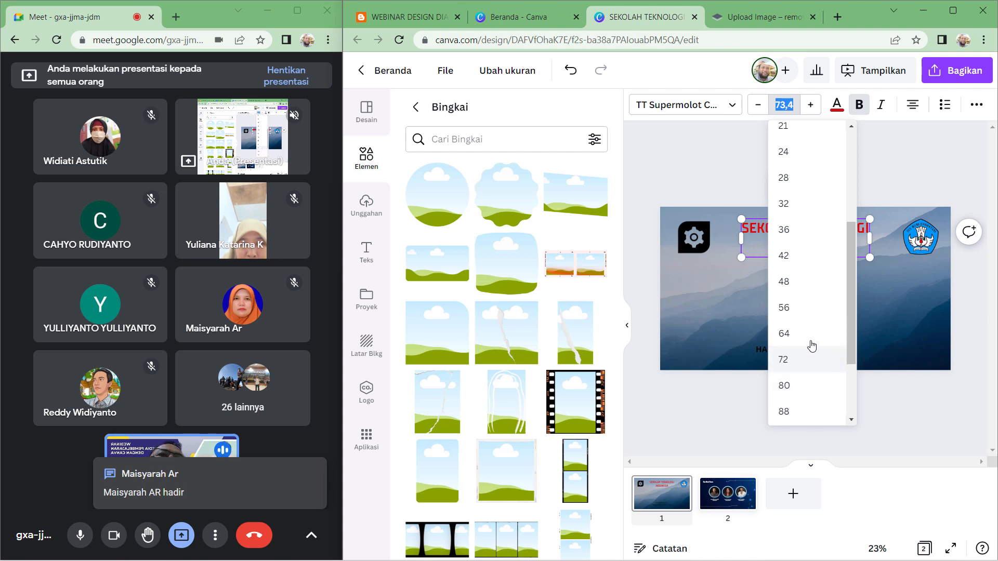
click(803, 281)
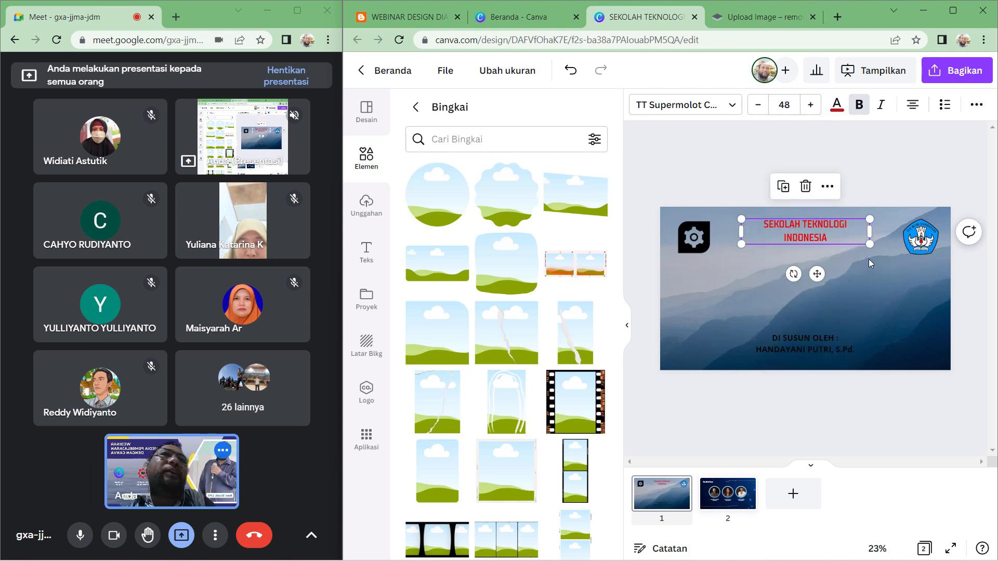
click(878, 174)
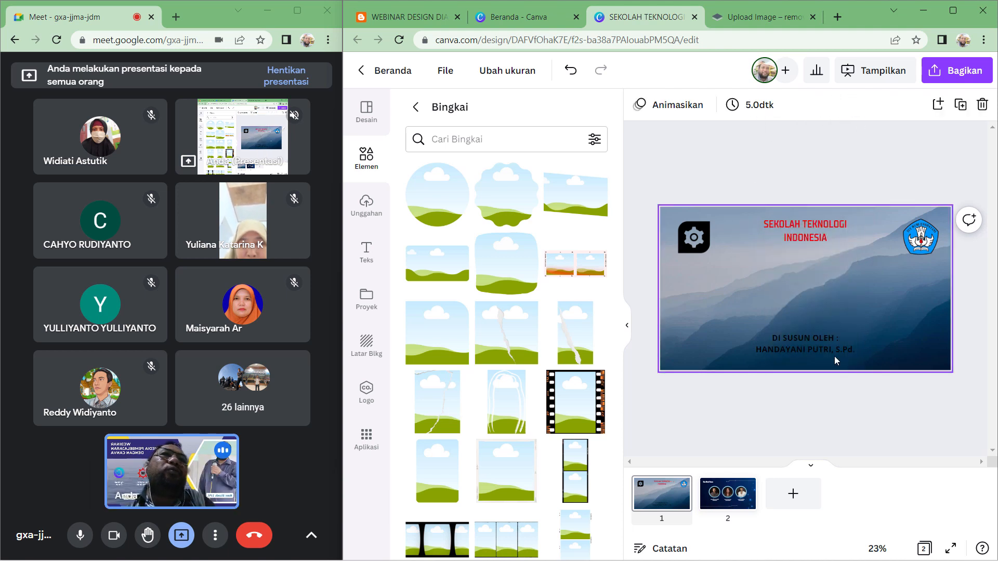
- Place a circle frame between the title and the subtitle, resizing it slightly smaller
drag(437, 204, 798, 288)
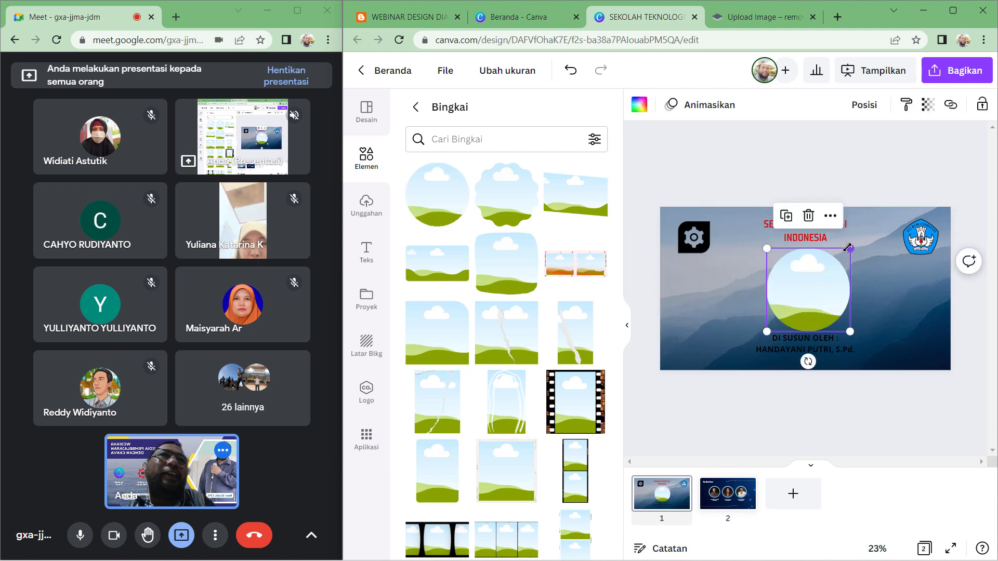
drag(848, 248, 837, 260)
drag(813, 312, 816, 305)
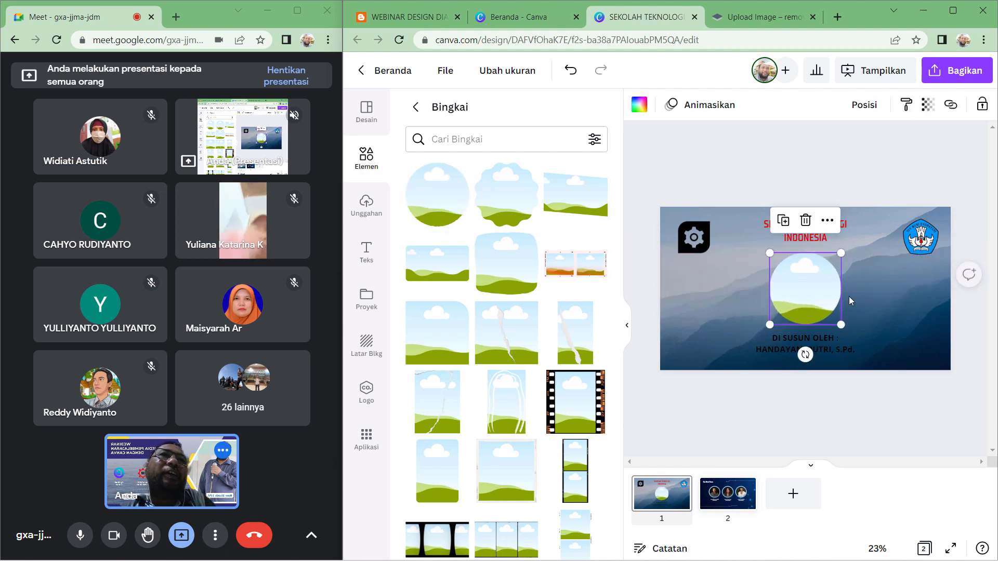
click(765, 151)
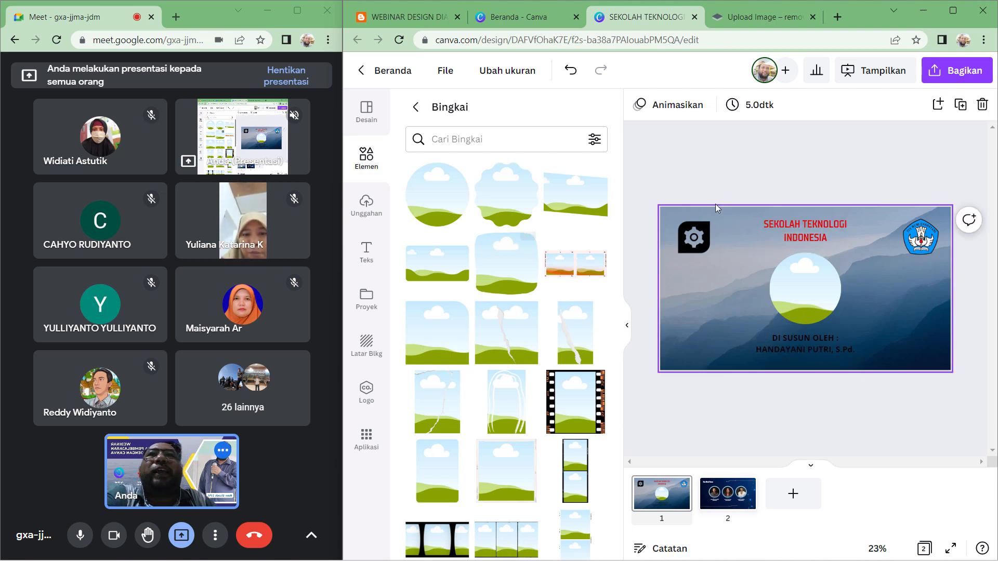
- Fill the circle frame with a portrait photo from the uploaded images
click(416, 107)
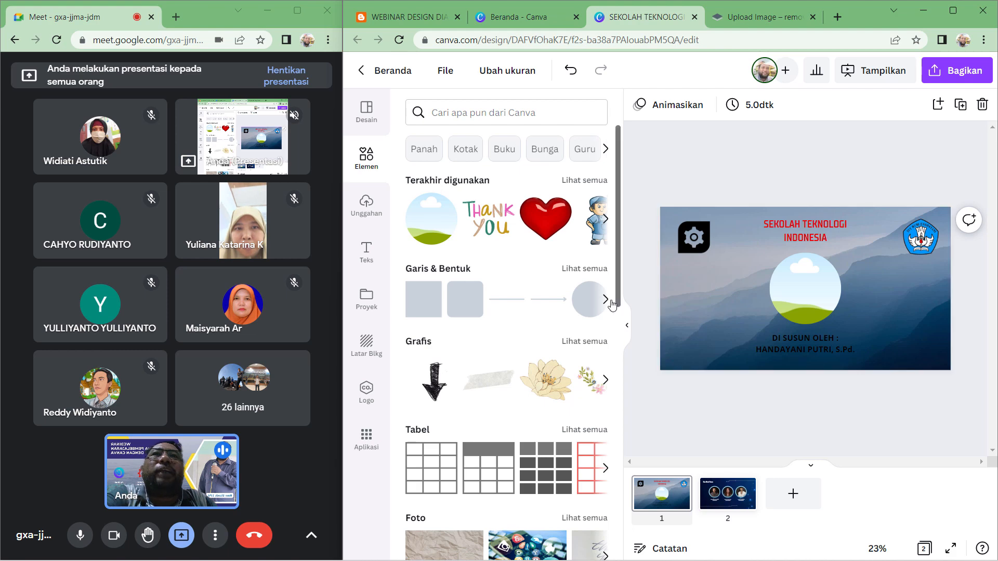
click(605, 299)
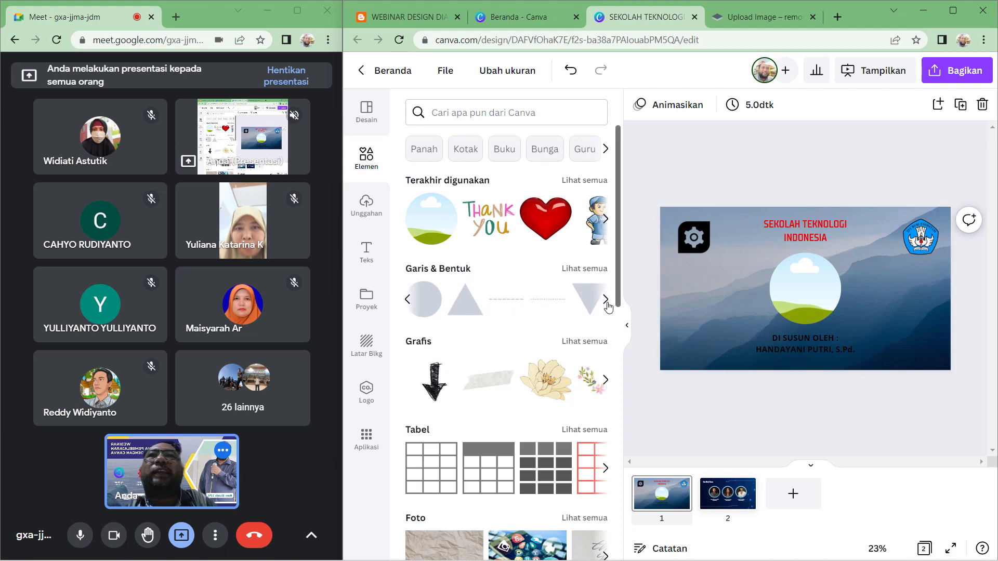
click(630, 329)
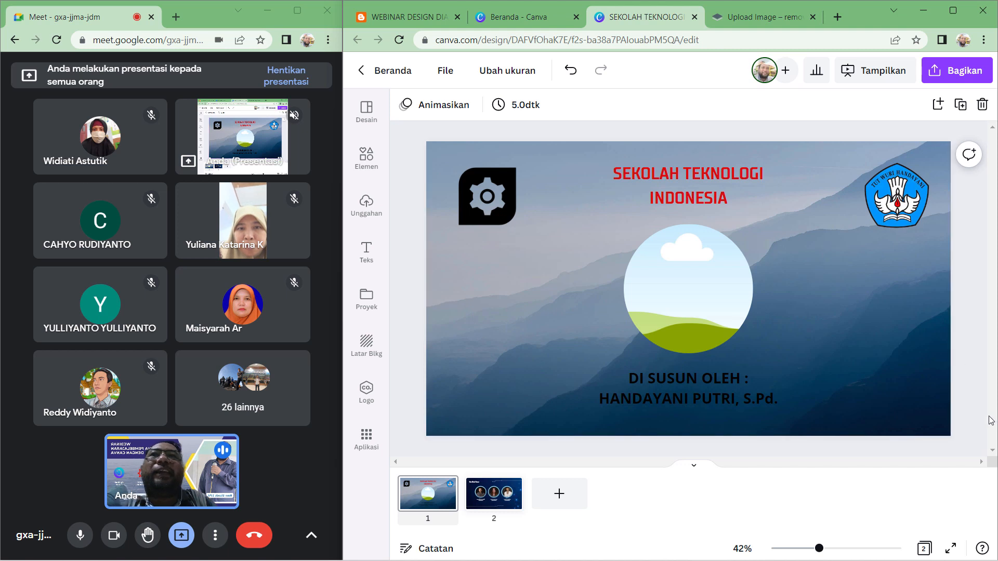
click(375, 219)
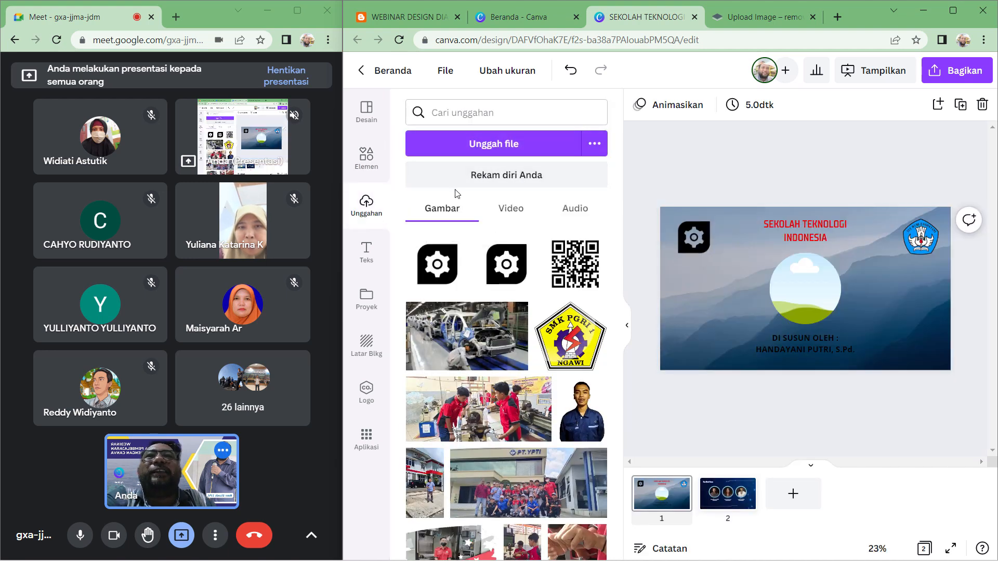
scroll(513, 386, down, 10)
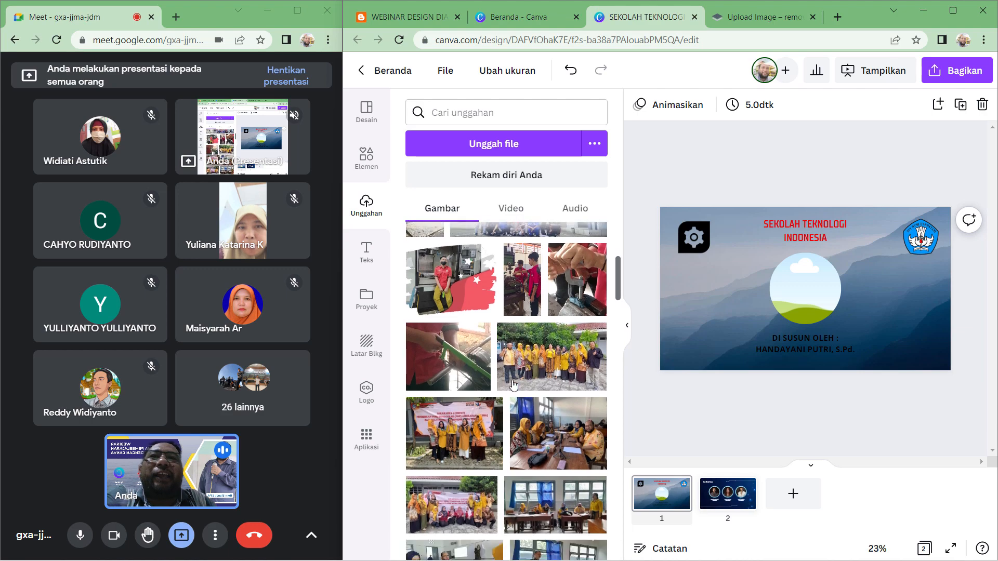
scroll(514, 386, down, 5)
scroll(513, 386, down, 10)
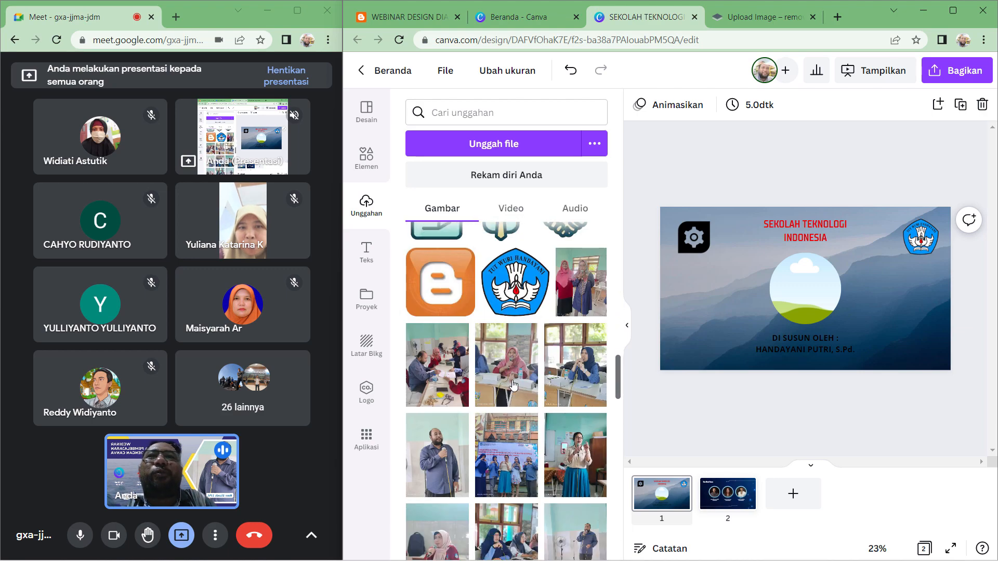
scroll(514, 385, down, 2)
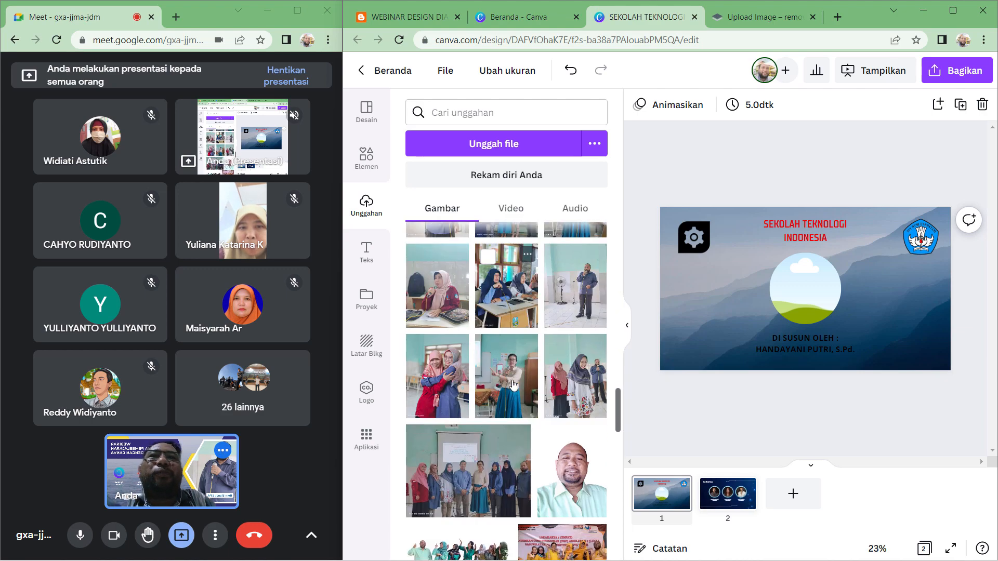
scroll(575, 468, down, 5)
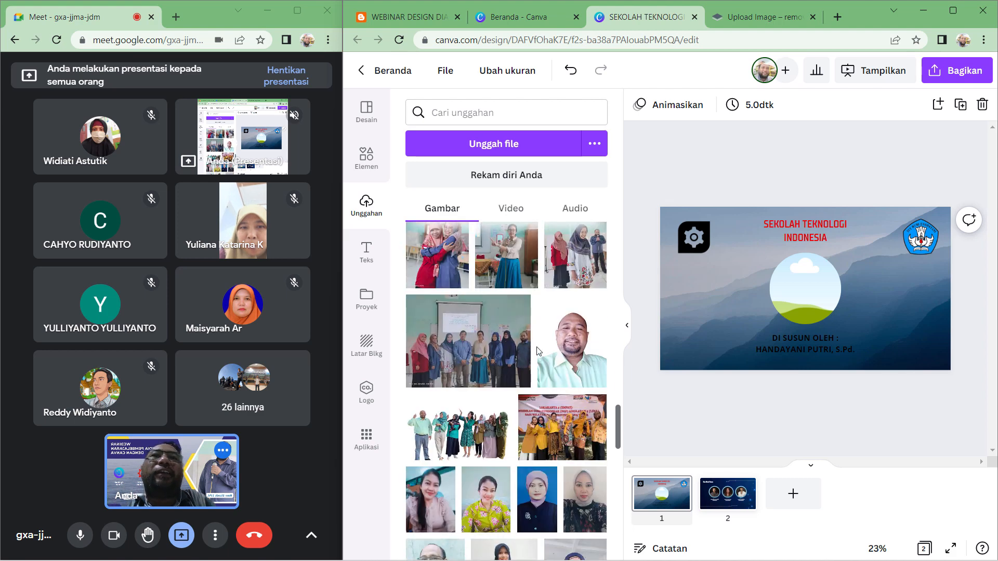
scroll(537, 352, down, 5)
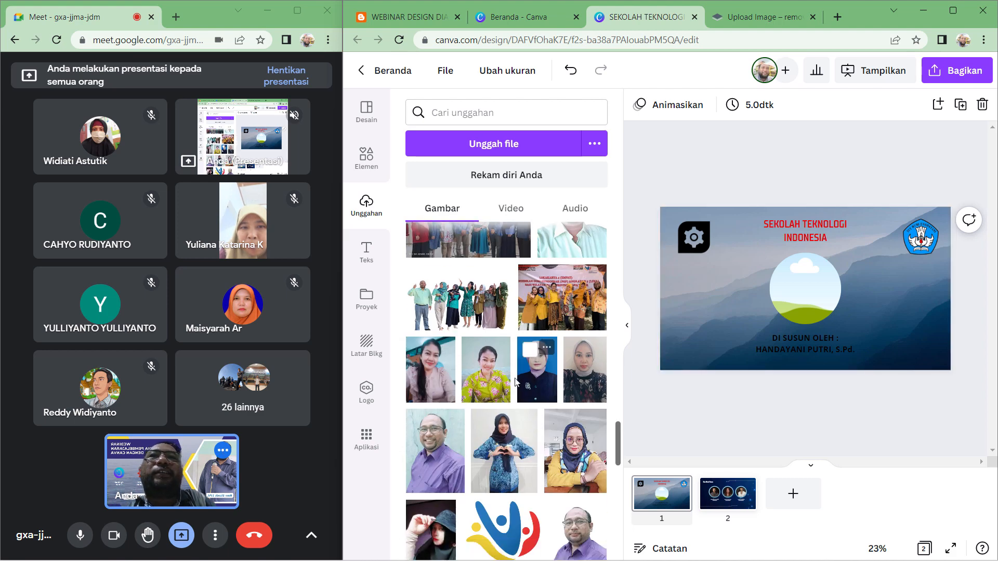
drag(516, 384, 797, 295)
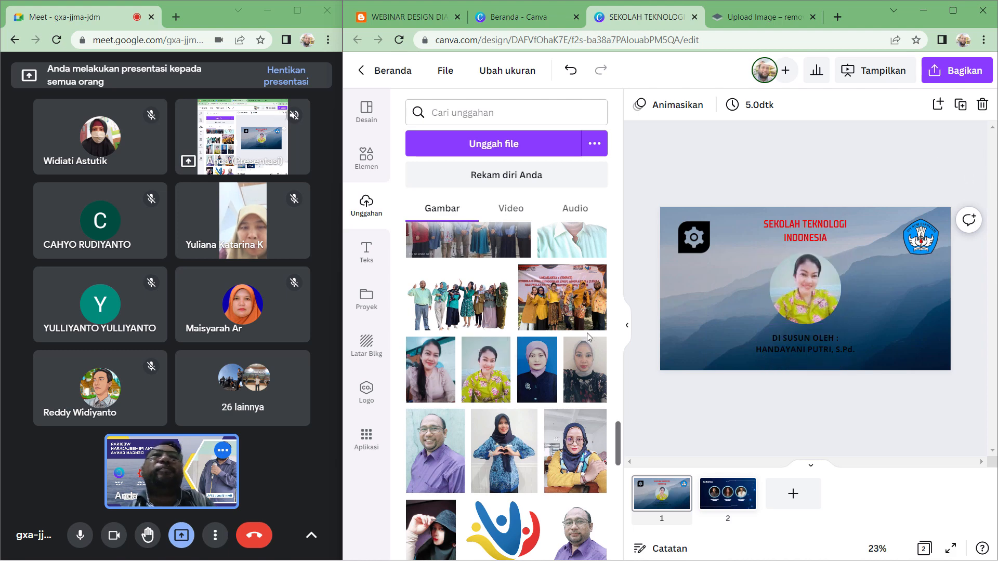
click(627, 325)
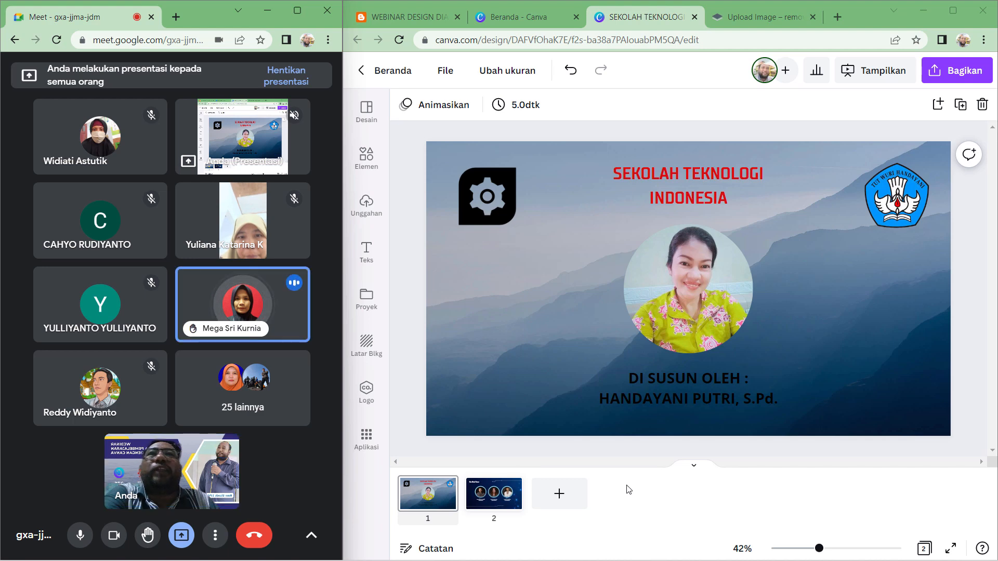
- Close the remove.bg tab and the extra new tab, returning to the Canva design
click(753, 20)
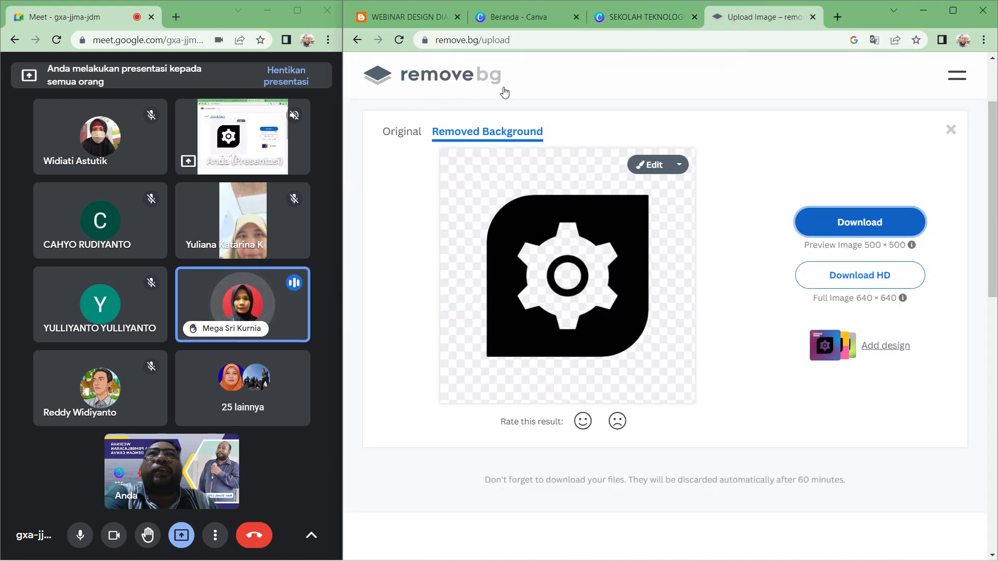
click(837, 17)
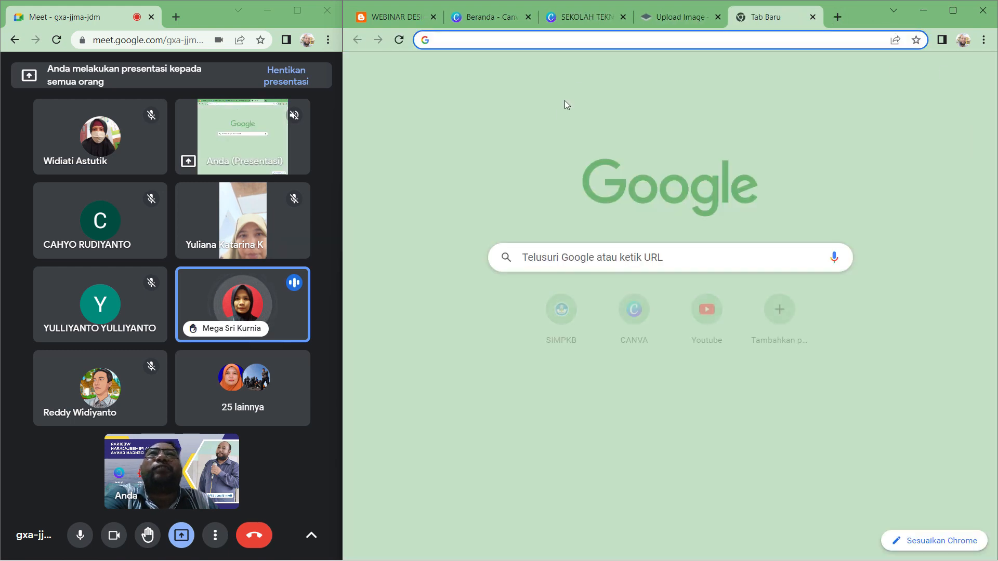
click(812, 17)
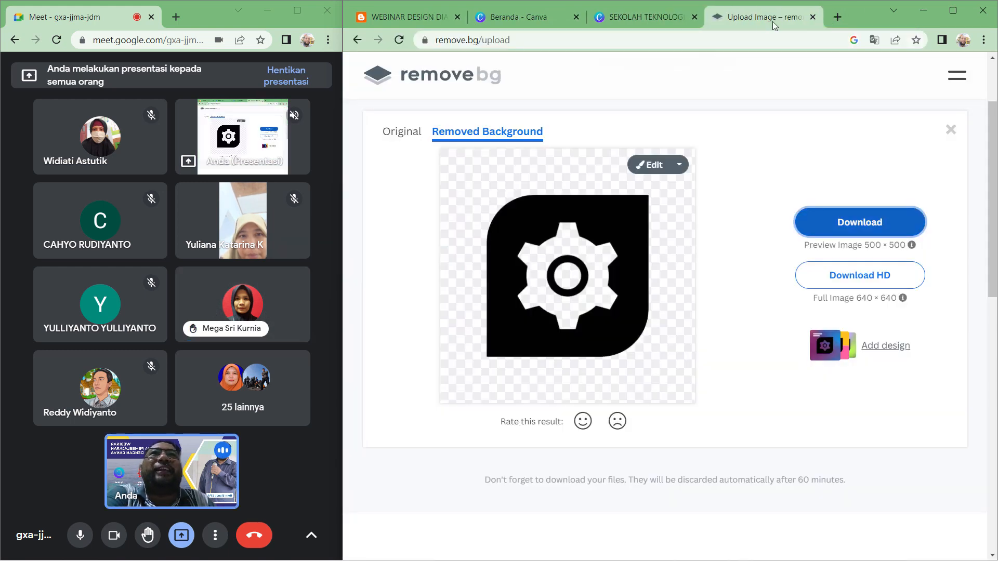
click(292, 146)
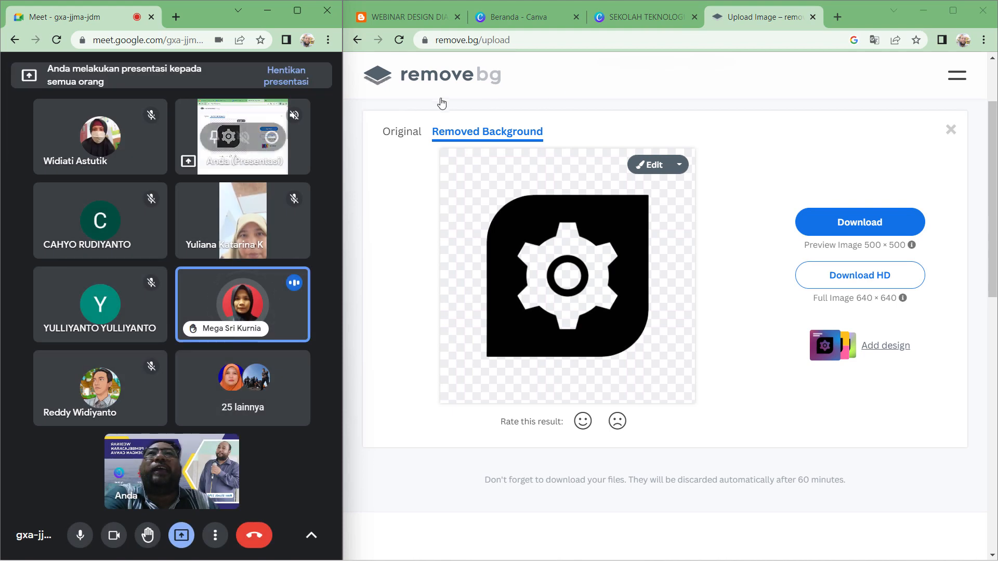
click(814, 16)
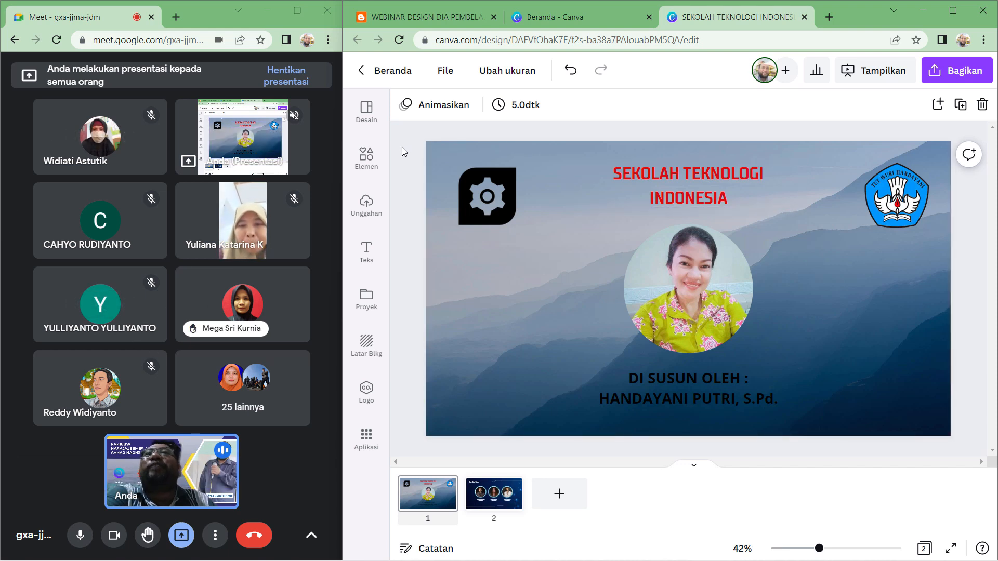
- Select the gear logo and open its image editing options
mouse_move(497, 199)
mouse_down()
mouse_move(492, 180)
mouse_move(492, 198)
mouse_up()
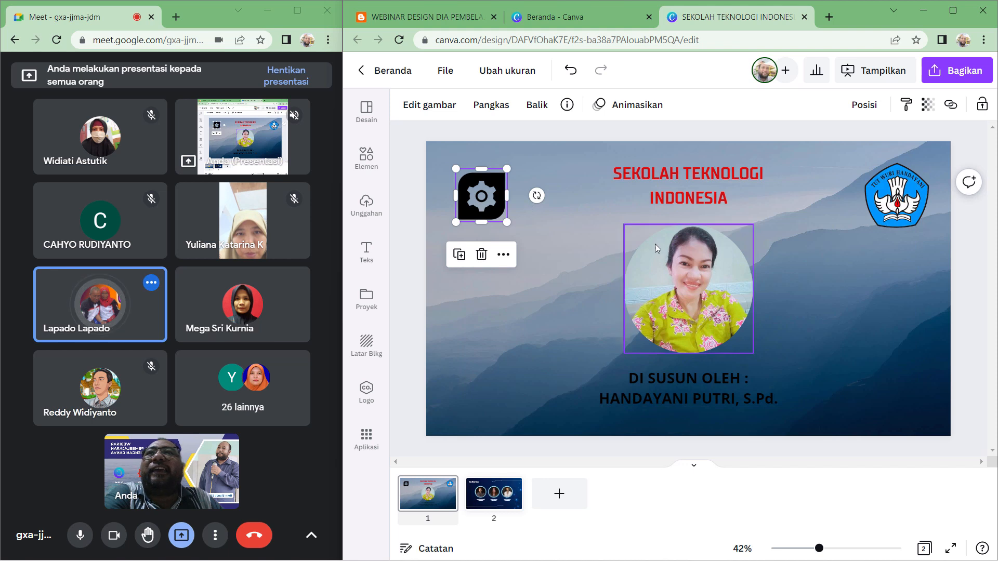
click(989, 255)
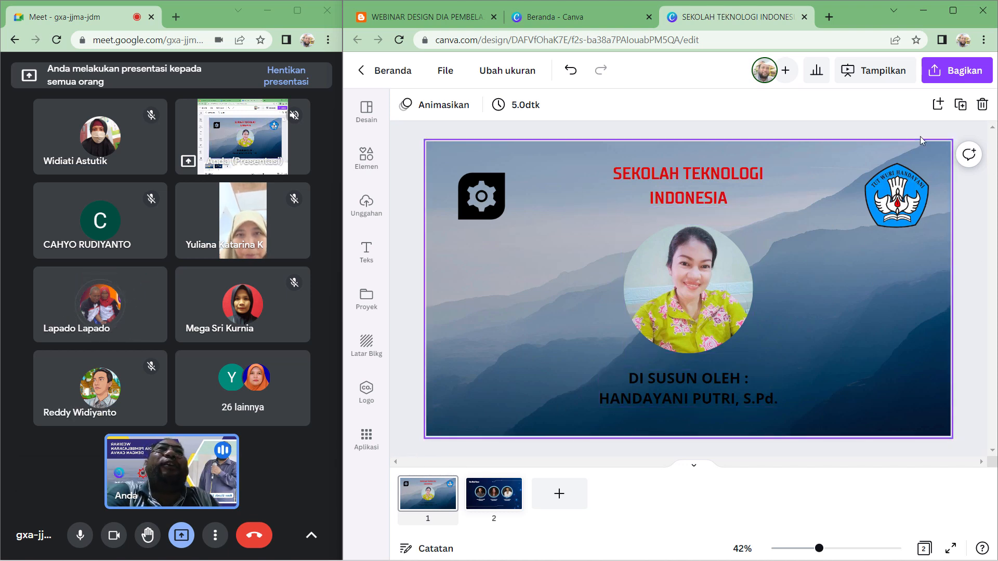
click(476, 204)
click(427, 106)
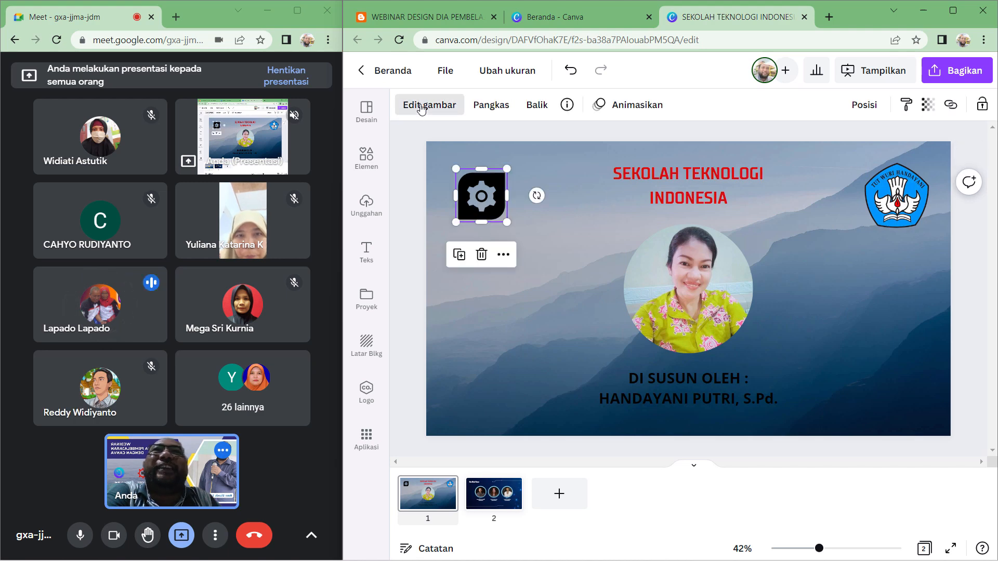
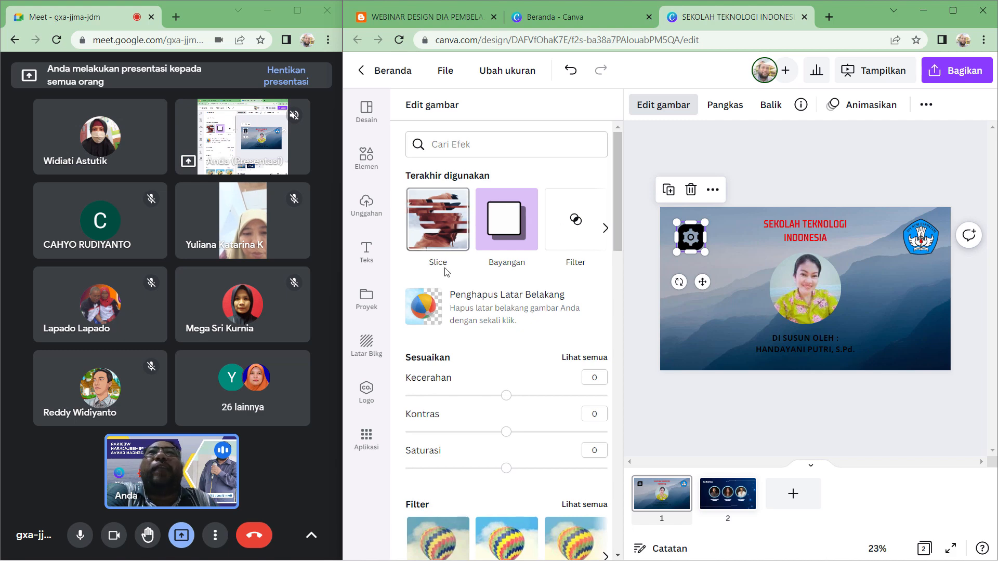
- Try to place another copy of the uploaded gear logo on the slide and shrink it
click(366, 205)
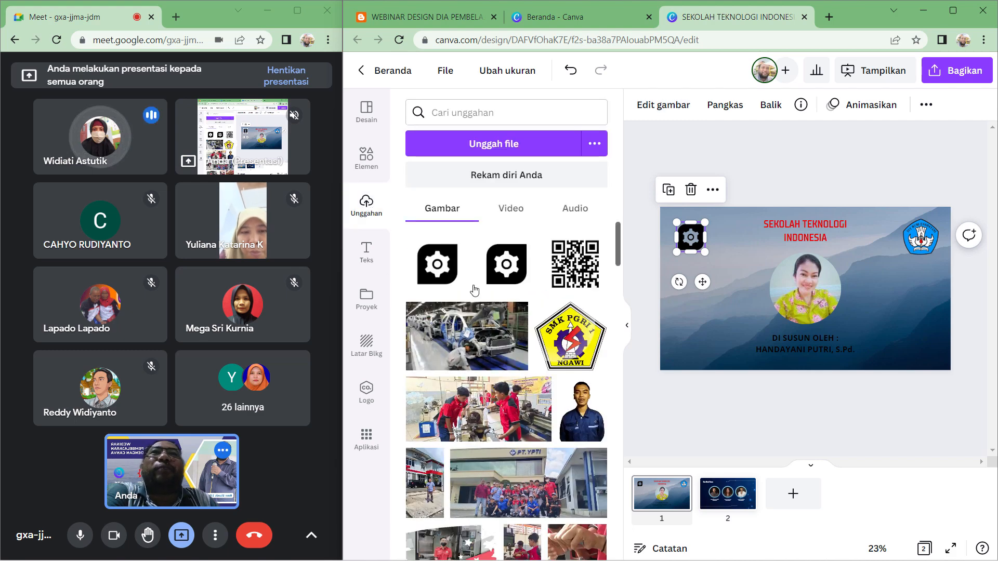
click(737, 247)
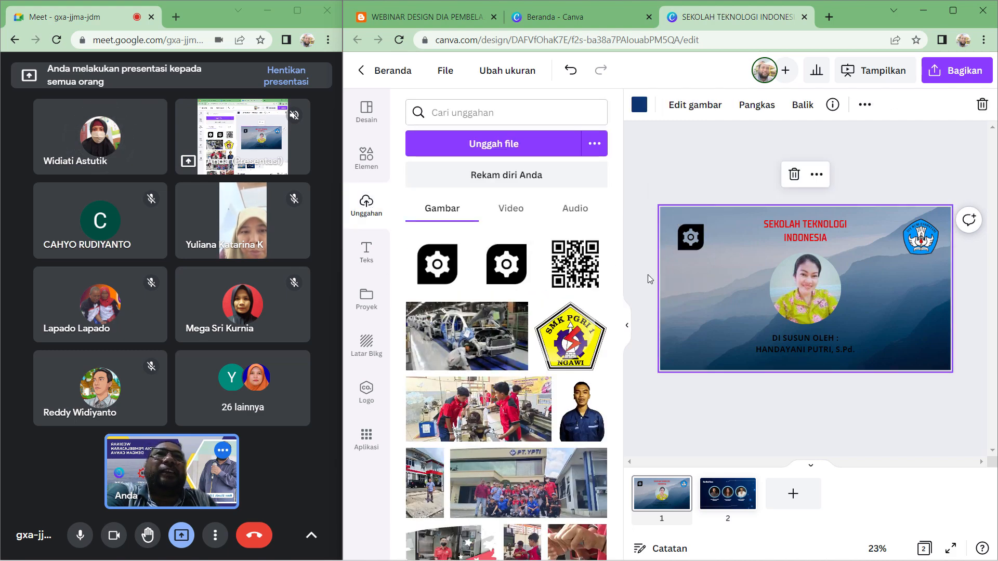
drag(507, 264, 691, 295)
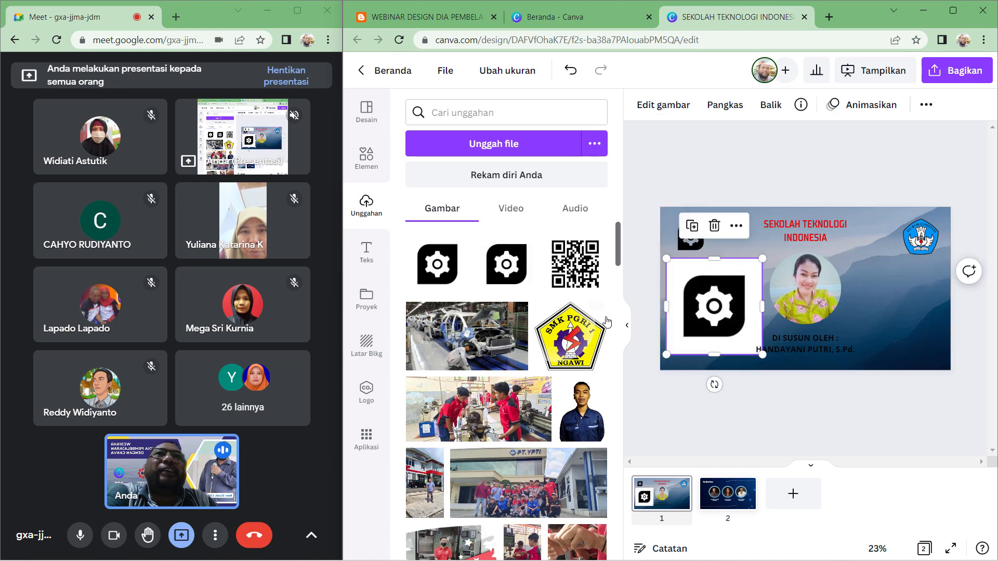
click(628, 331)
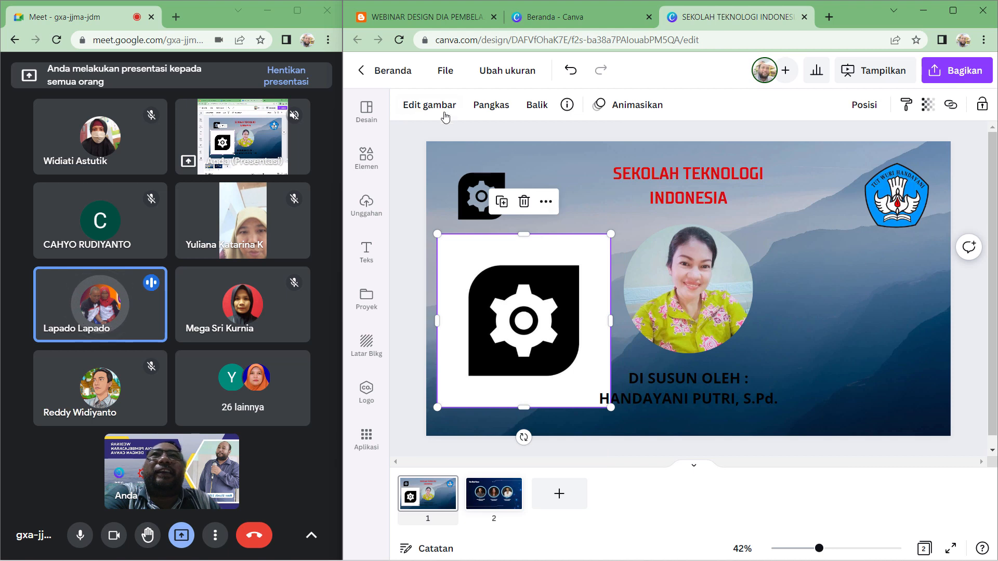
drag(611, 234, 587, 257)
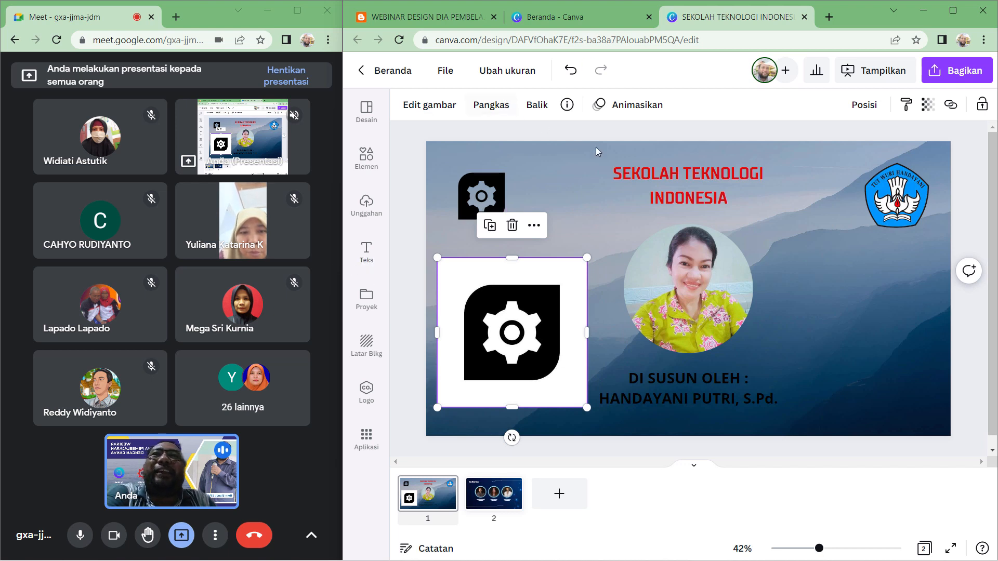
- Try to remove the new gear image's background with the Background Remover and adjust its size
click(428, 106)
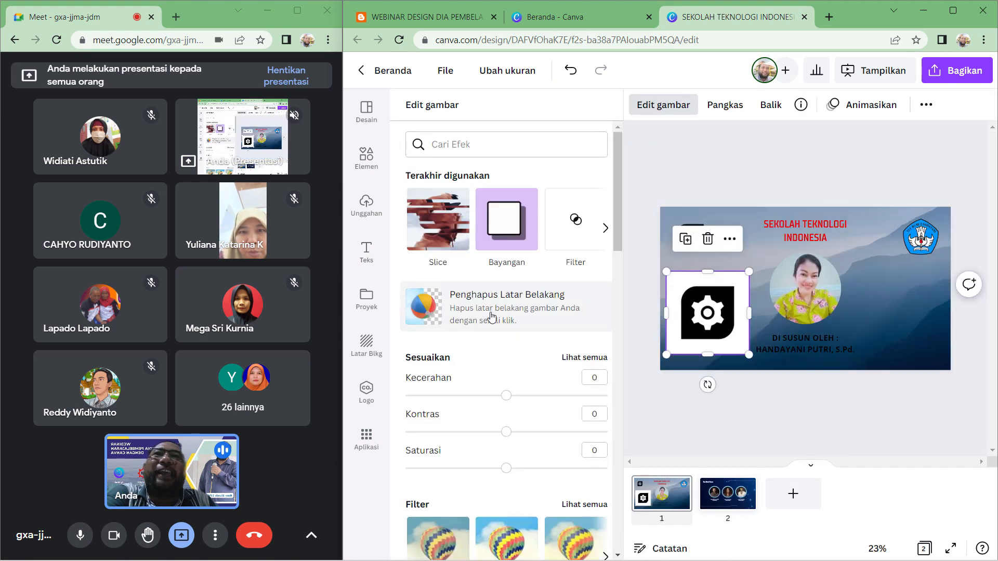
click(518, 310)
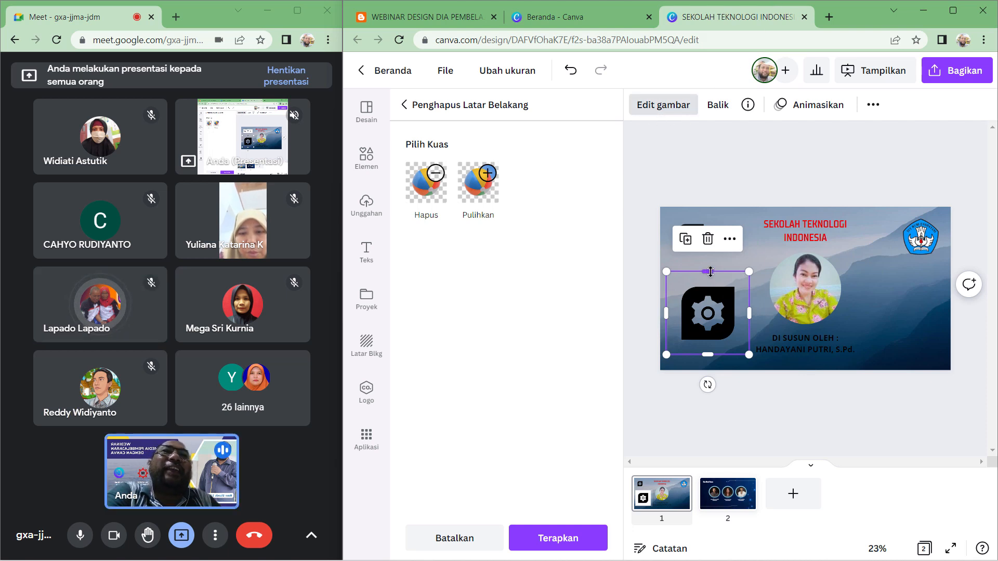
drag(710, 271, 715, 282)
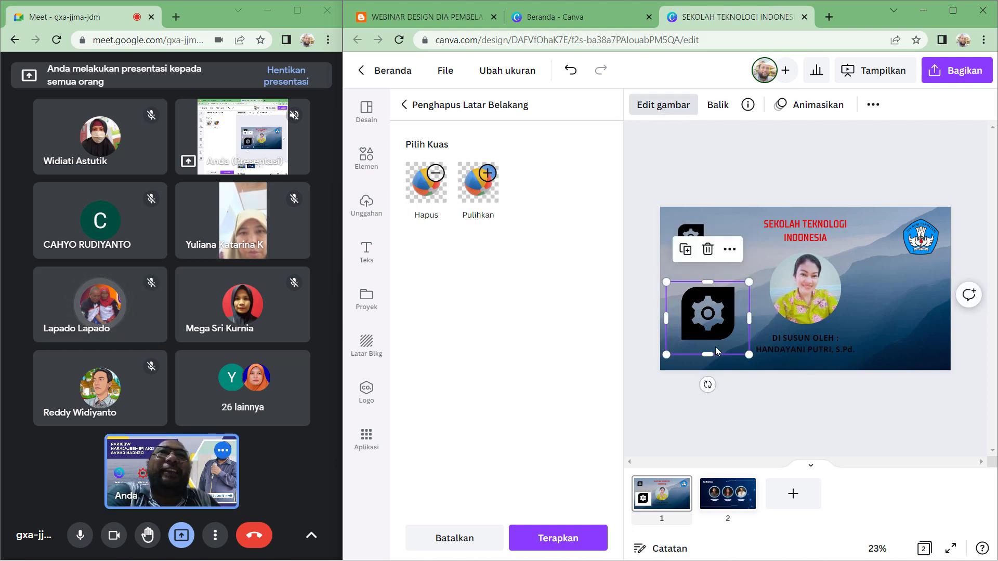
drag(711, 355, 710, 343)
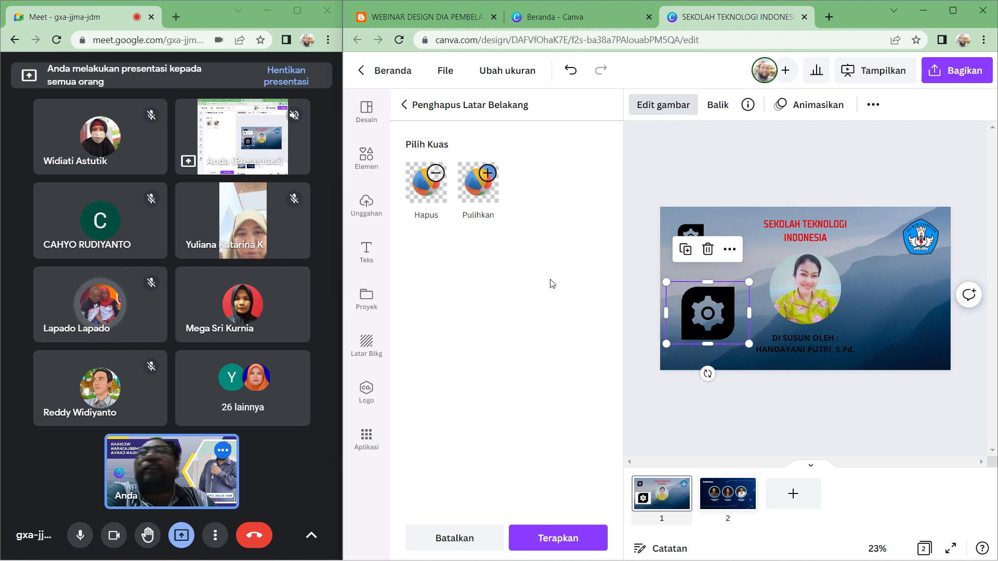
drag(748, 312, 741, 312)
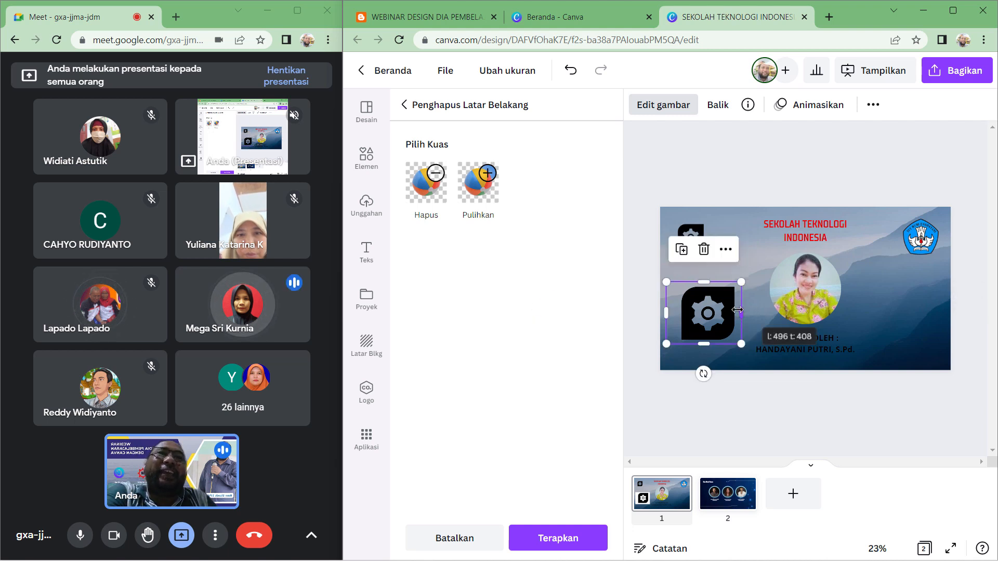
drag(666, 312, 676, 313)
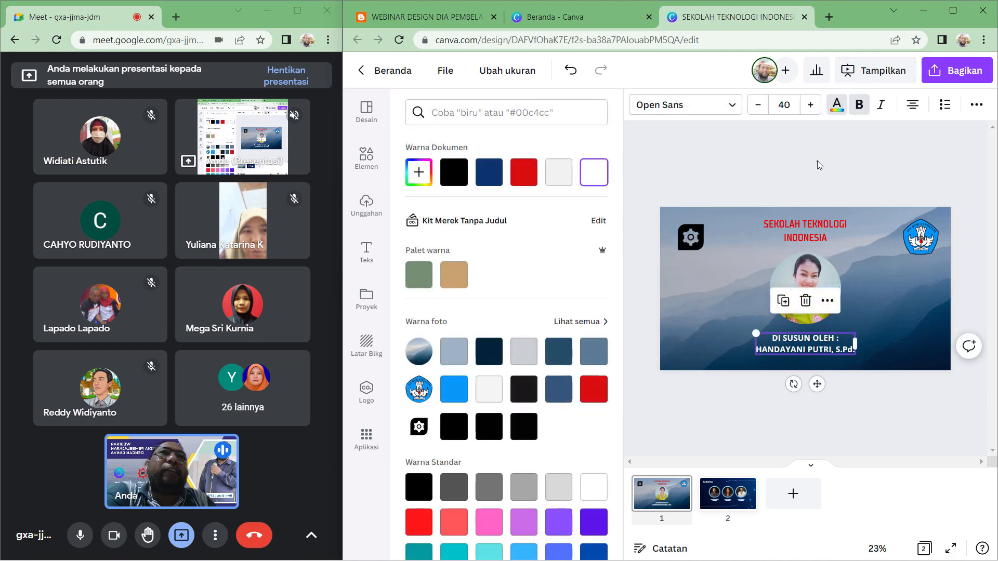
click(817, 158)
click(817, 159)
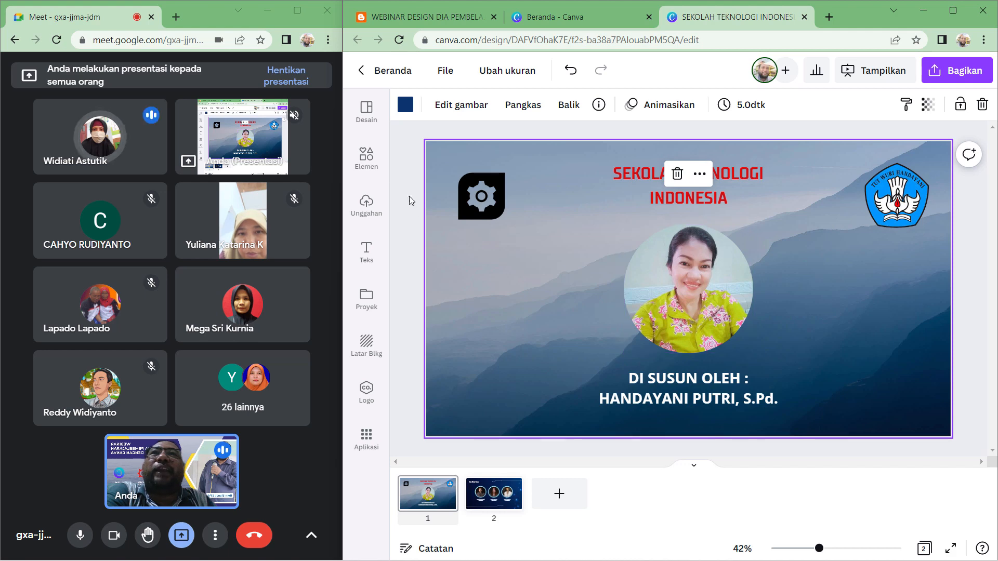
- Add a circle shape from Lines & Shapes to the slide, left of the portrait photo
click(372, 165)
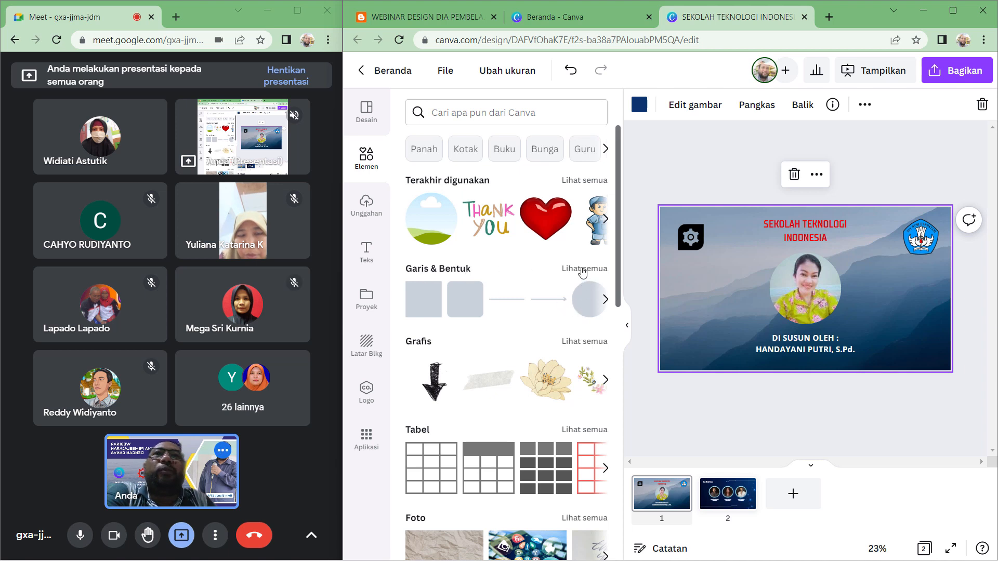
click(583, 269)
scroll(484, 319, down, 1)
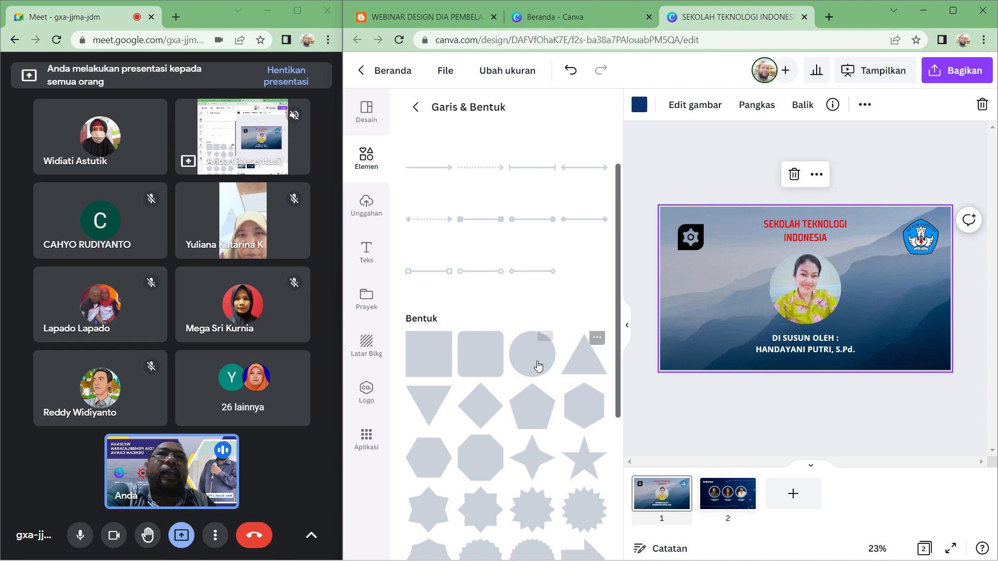
drag(538, 367, 738, 291)
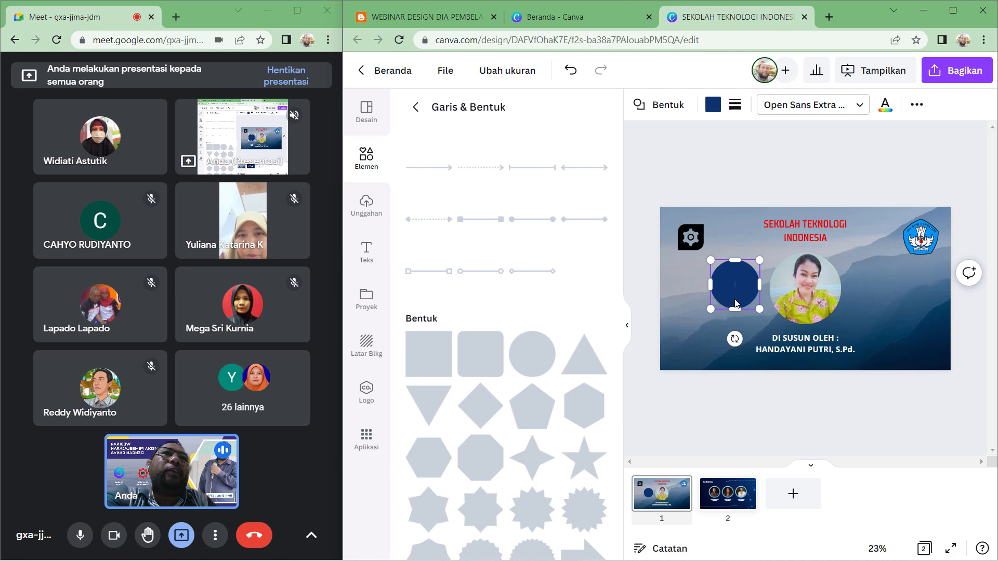
click(628, 332)
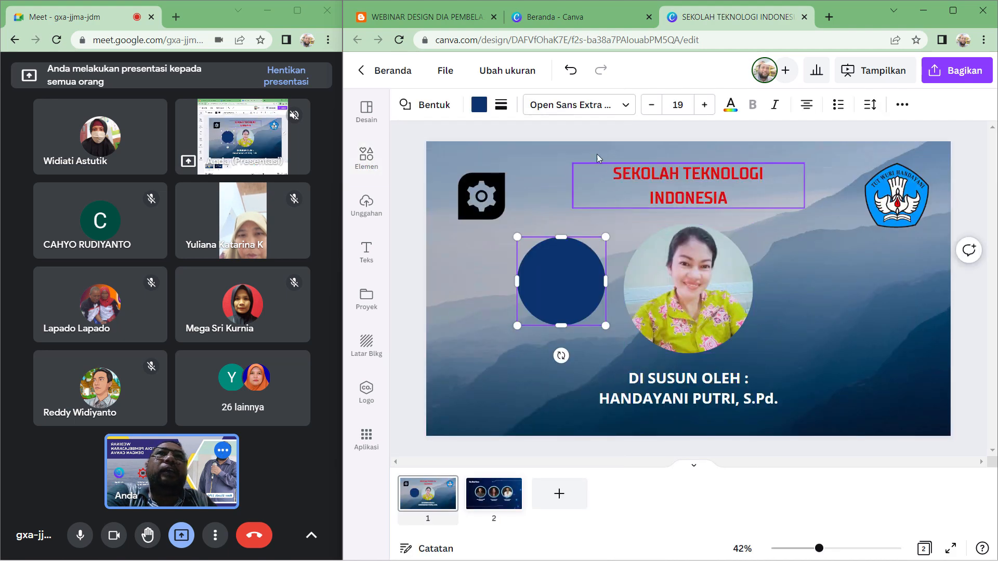
- Change the circle's fill to white and enlarge it slightly
click(480, 106)
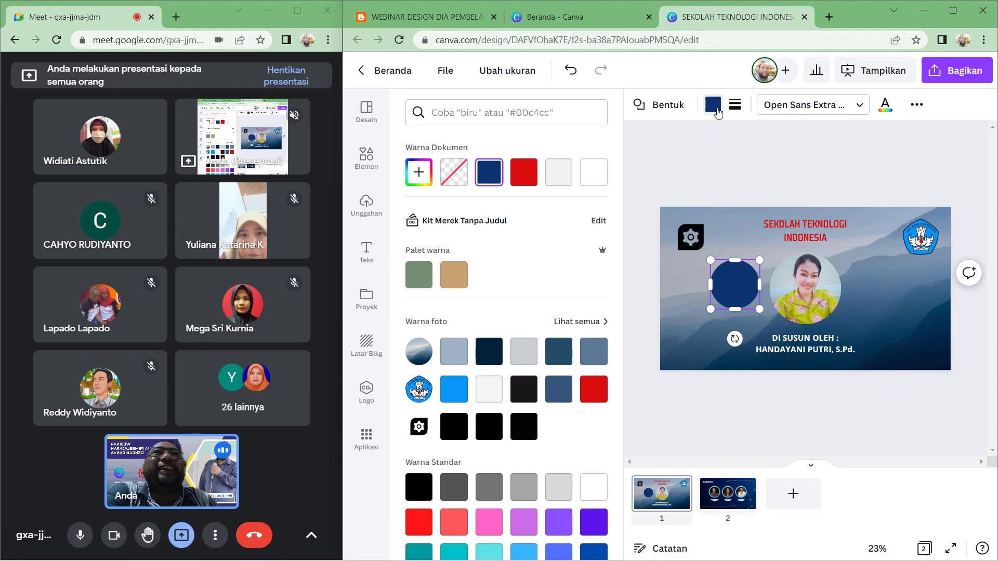
click(713, 105)
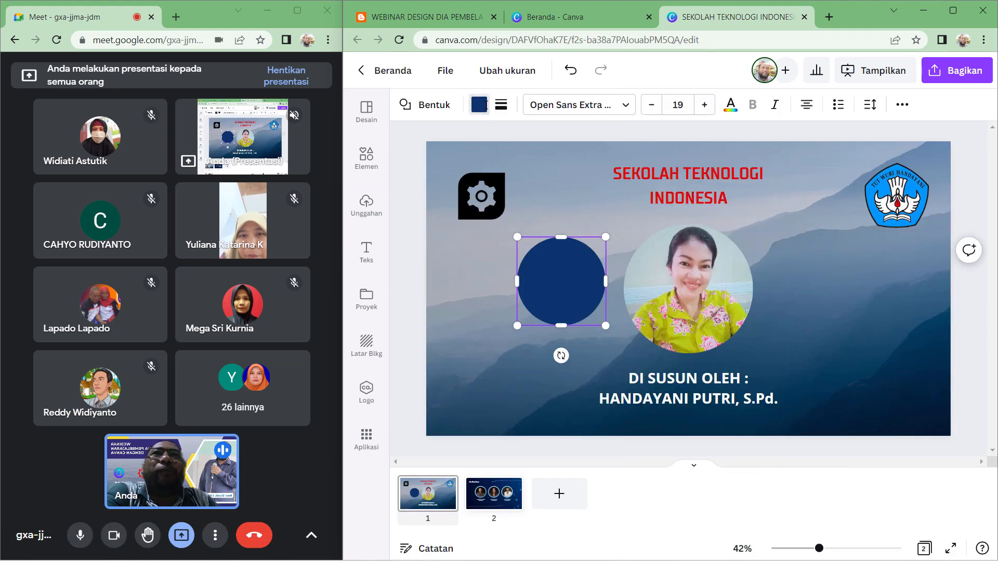
click(479, 105)
click(590, 180)
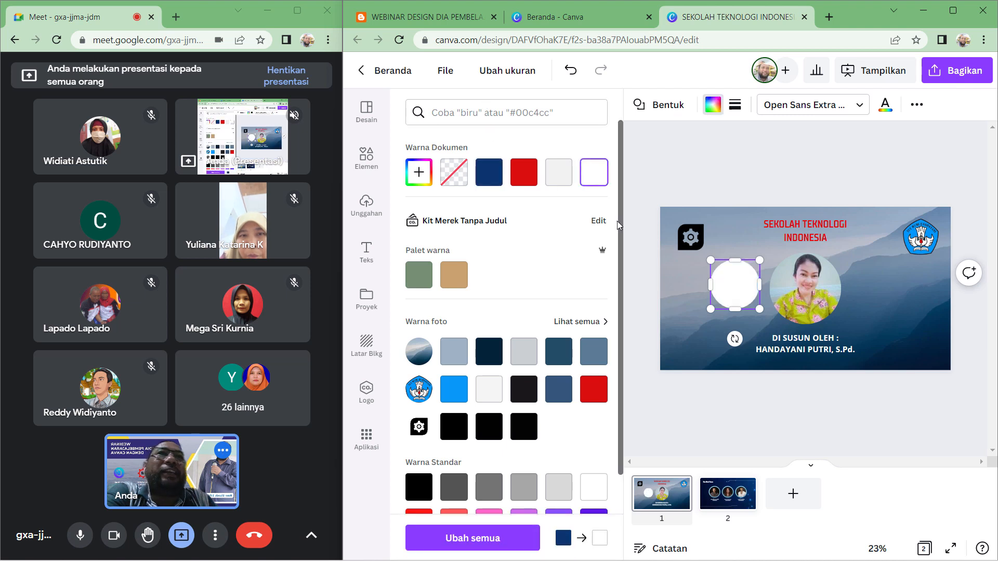
drag(711, 311, 691, 329)
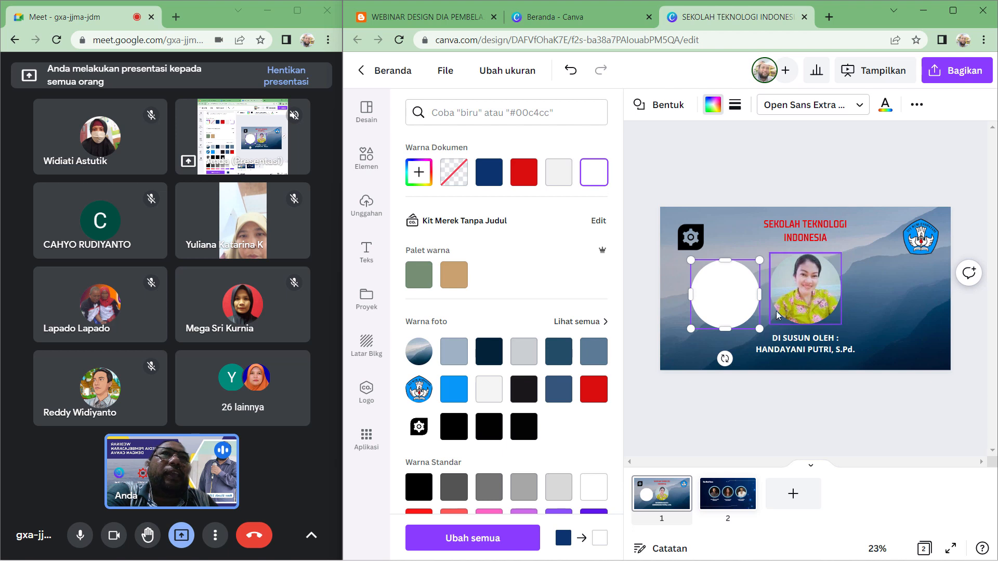
- Recolour the circle light green from the standard colours
scroll(448, 367, down, 1)
scroll(467, 364, down, 2)
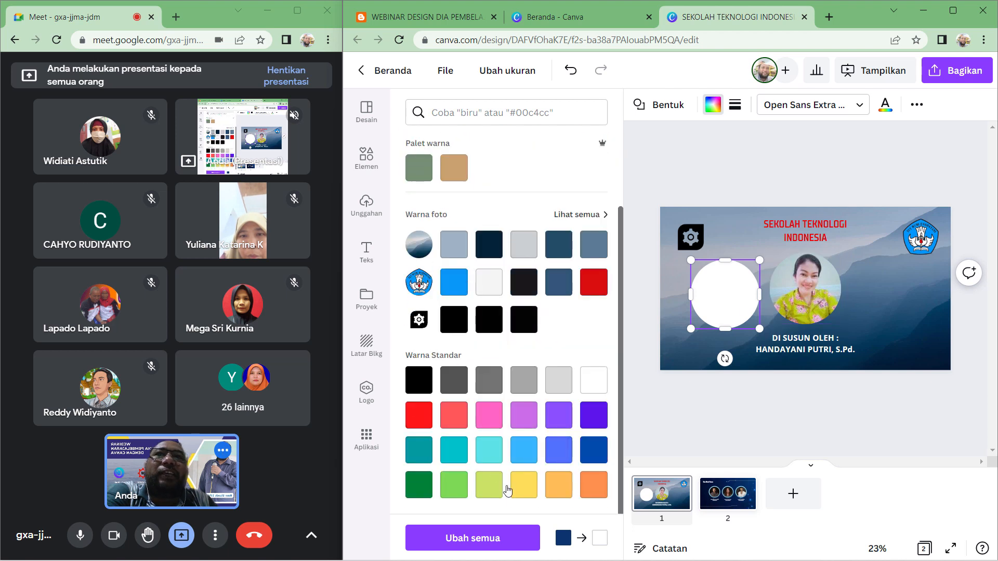
click(463, 487)
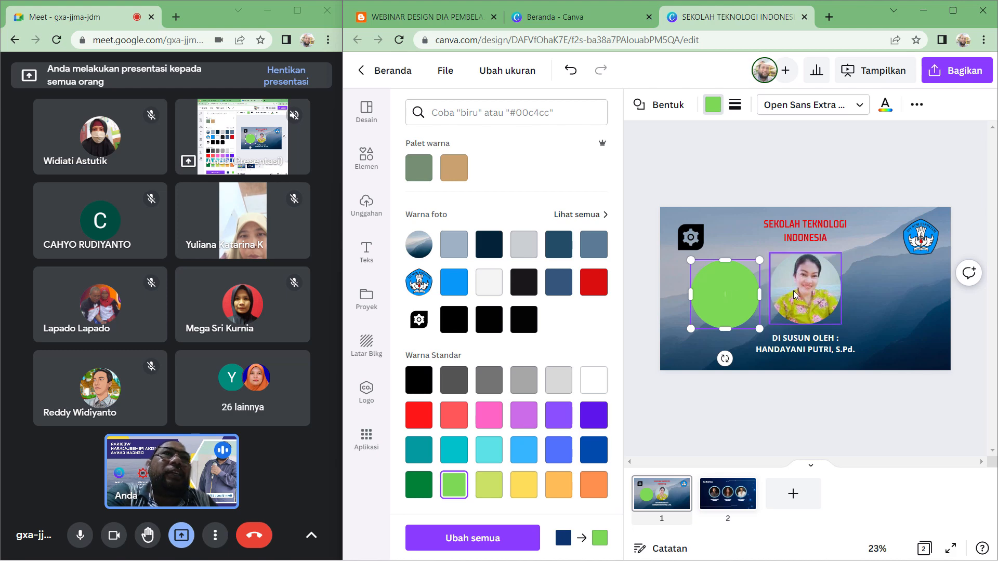
click(925, 286)
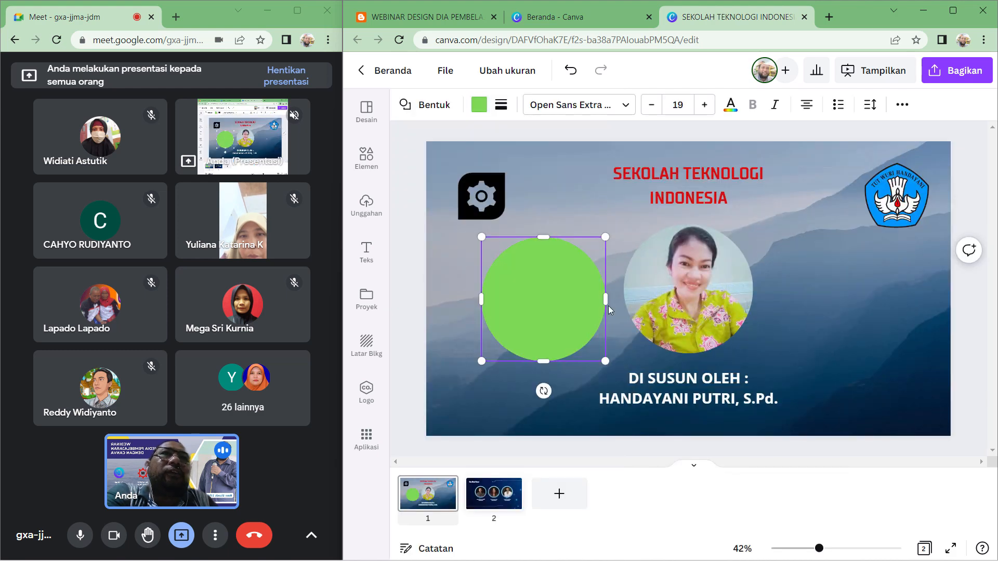
- Move the green circle onto the portrait, enlarge it slightly beyond the photo, and send it one layer backward
drag(541, 312, 683, 305)
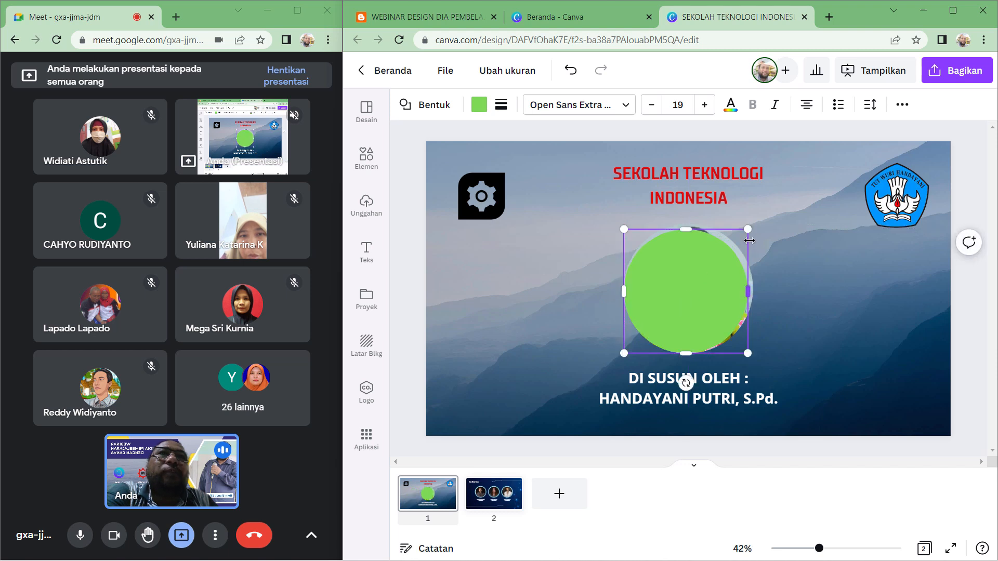
drag(752, 229, 766, 214)
click(786, 277)
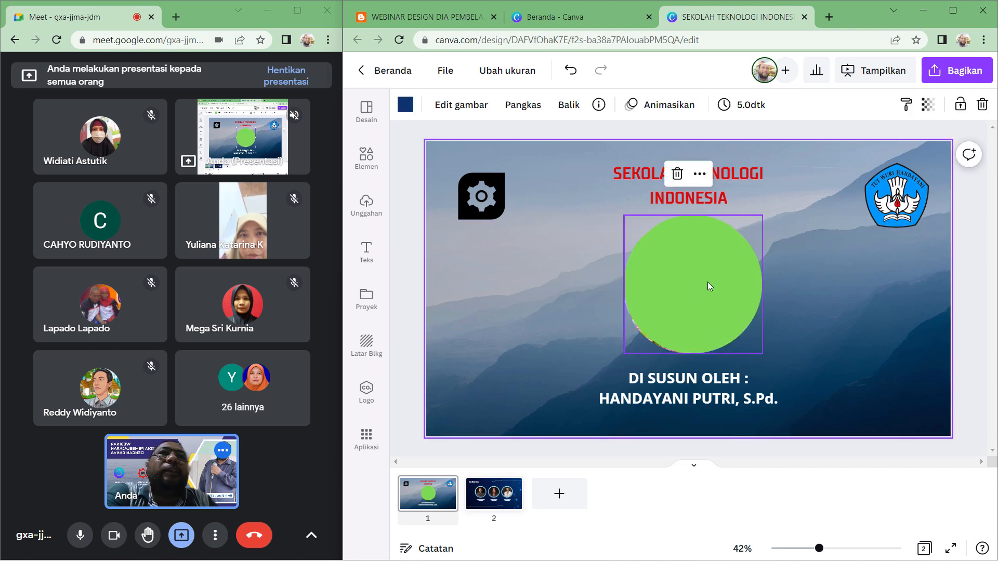
drag(707, 282, 702, 287)
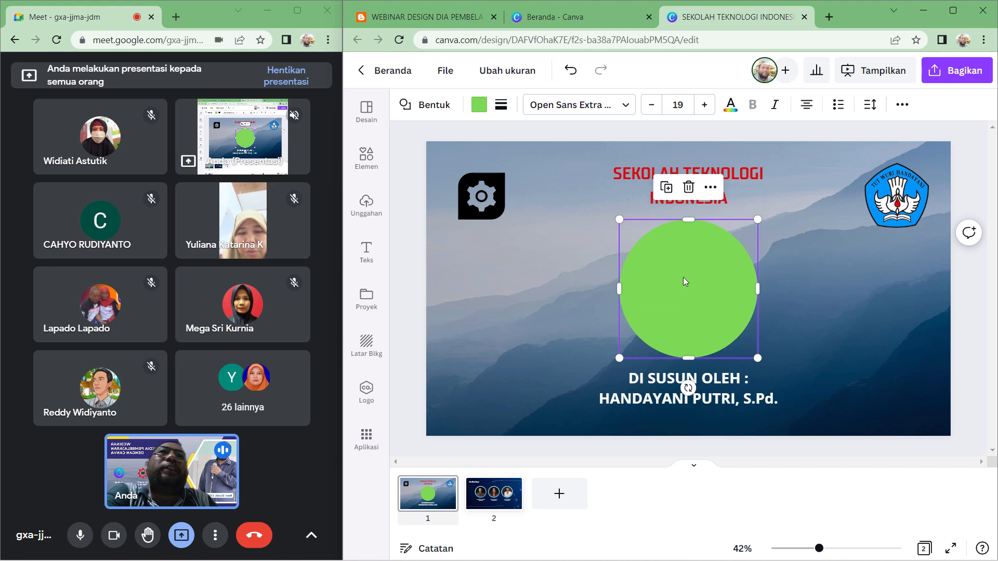
right_click(688, 273)
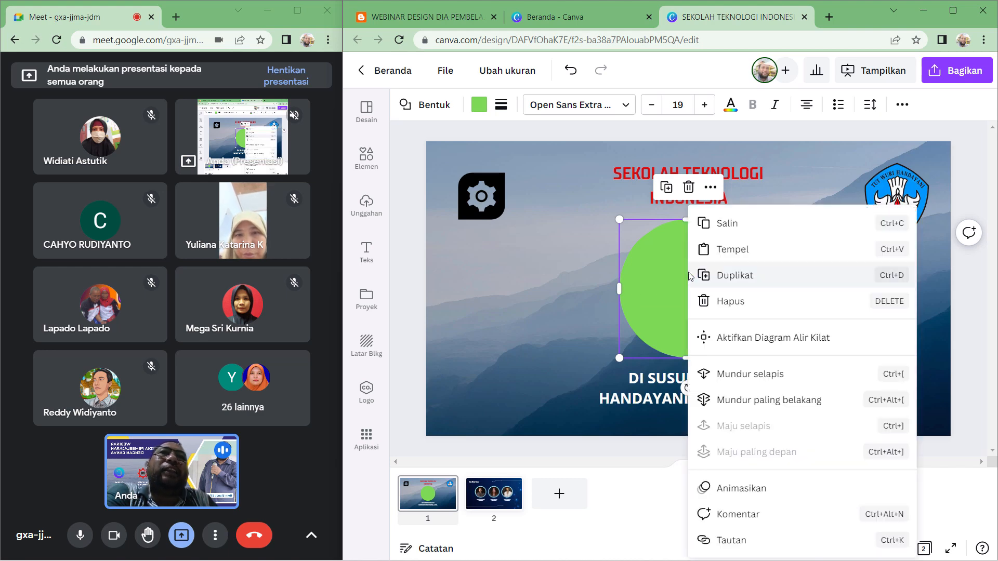
click(798, 382)
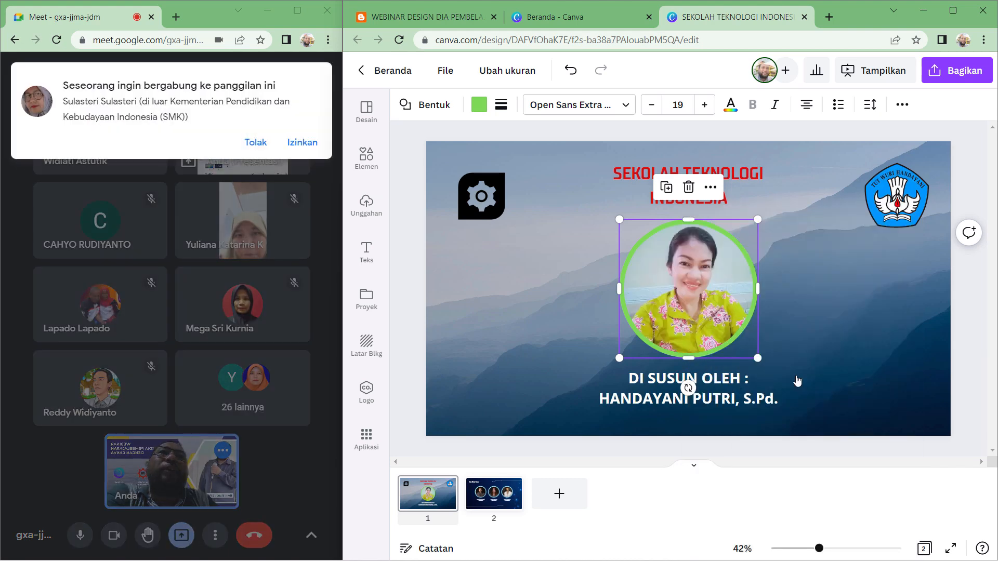
- Switch to Google Meet and admit the participant asking to join the call
click(302, 143)
click(871, 321)
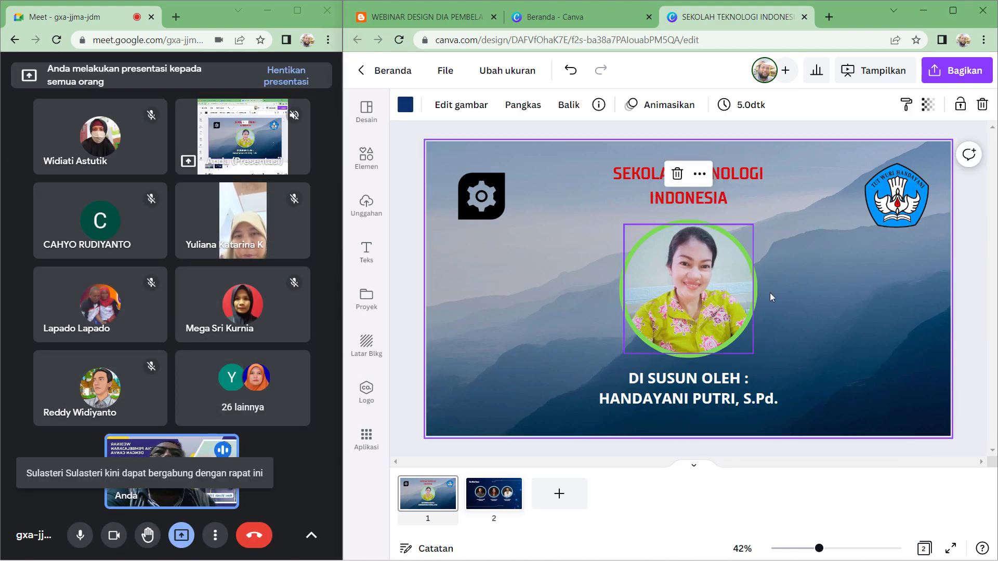
- Move the gear logo slightly higher on the slide
click(492, 194)
drag(492, 194, 492, 180)
click(981, 261)
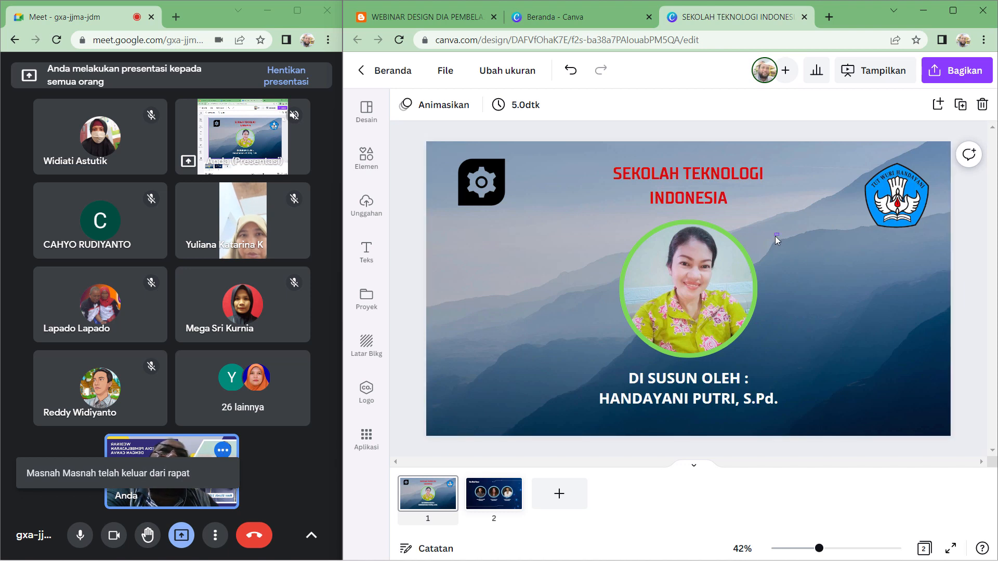
- Select the portrait photo together with the green circle and group them
click(591, 339)
right_click(697, 275)
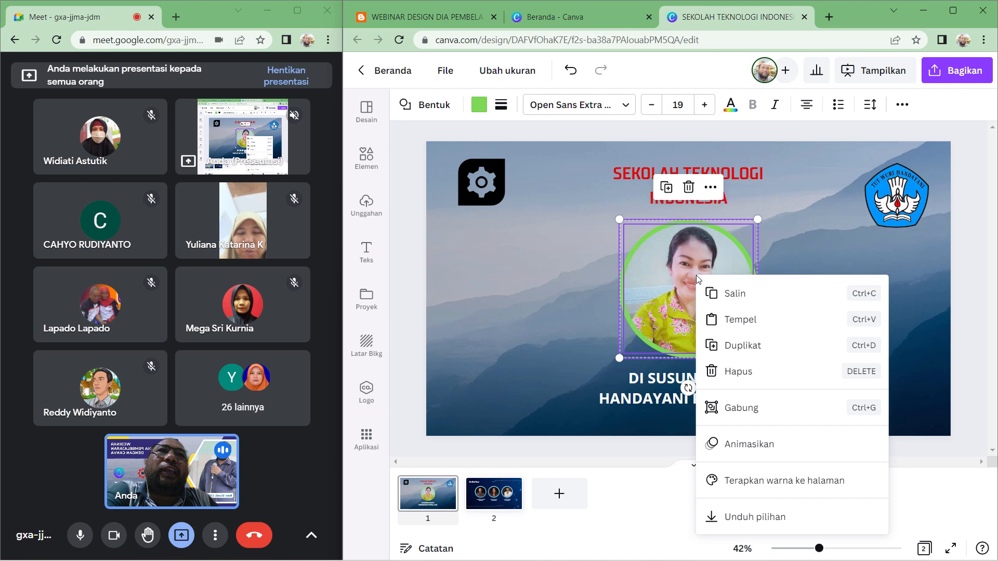
click(739, 413)
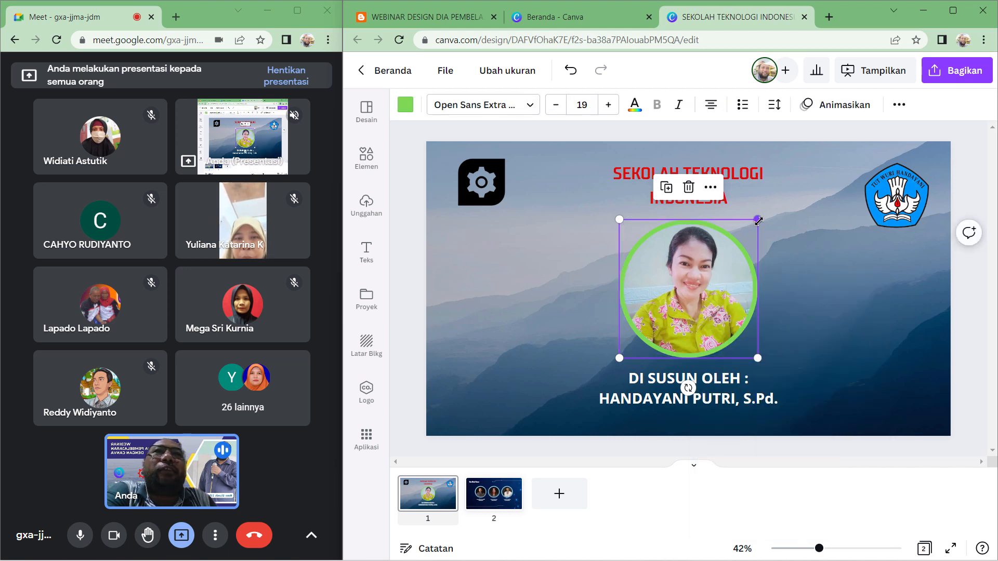
- Shrink the grouped portrait and ring and reposition it centred between the title and subtitle
drag(752, 229, 724, 252)
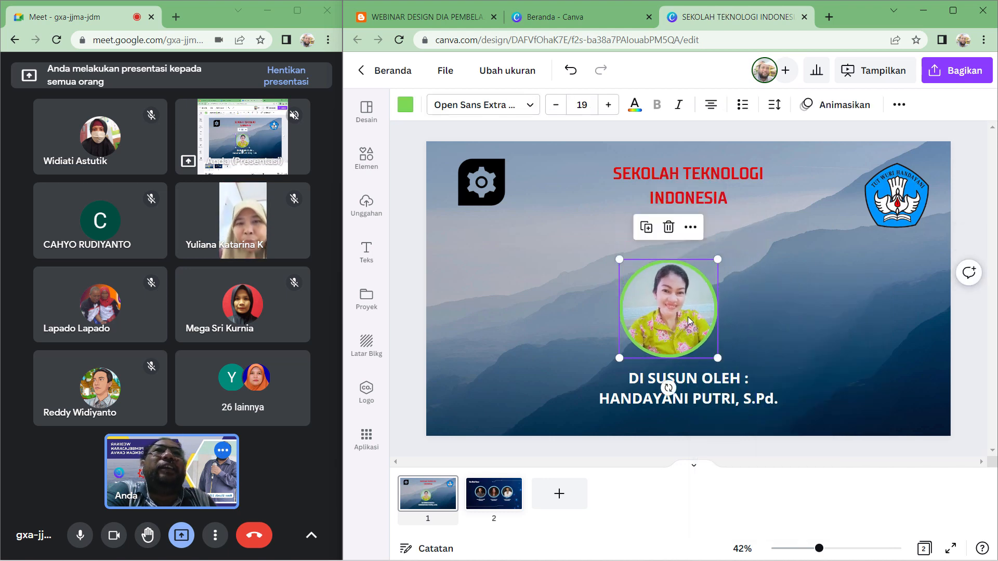
click(695, 307)
drag(696, 306, 708, 295)
click(911, 297)
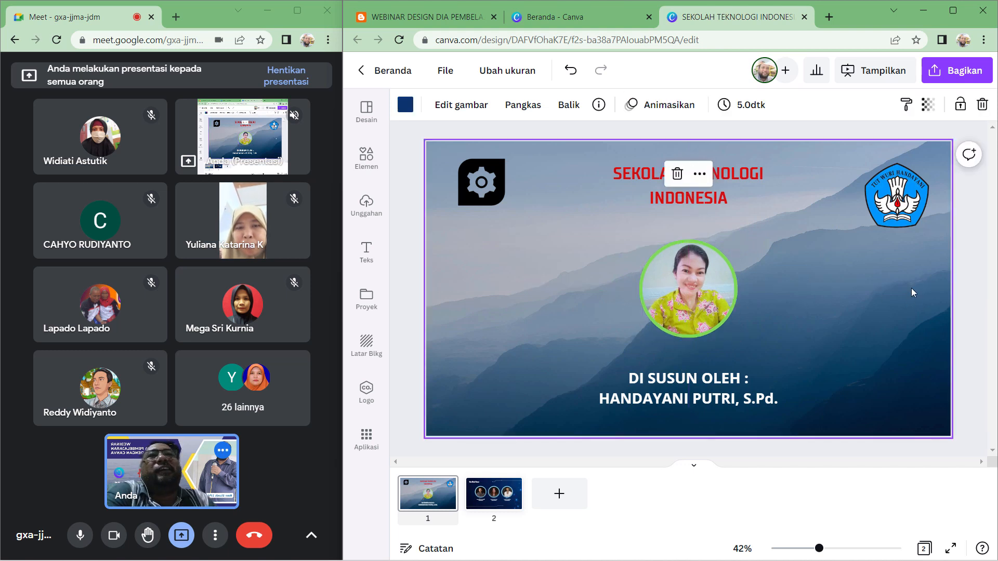
click(973, 223)
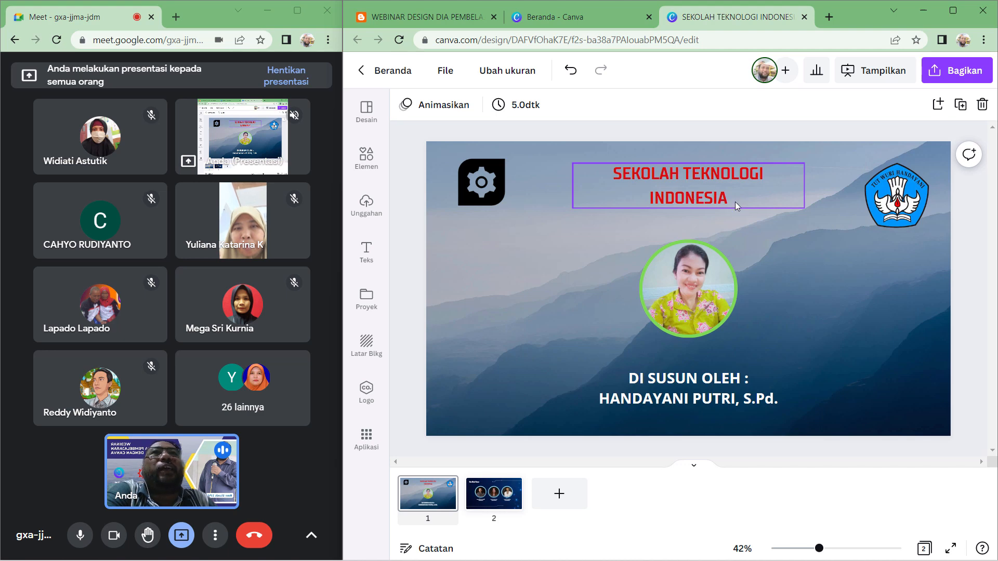
- Change the school-name title's font to Knewave
click(722, 196)
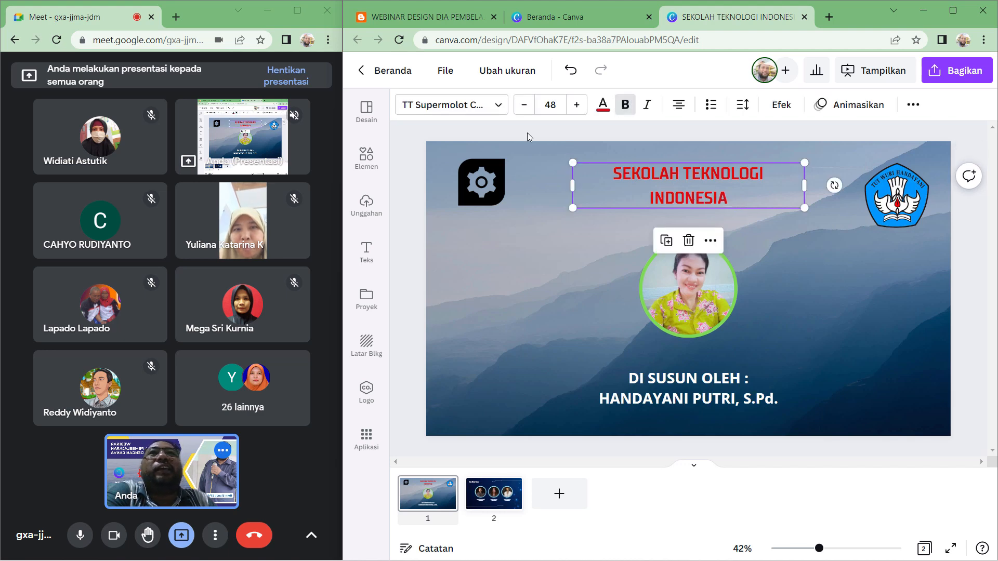
click(457, 105)
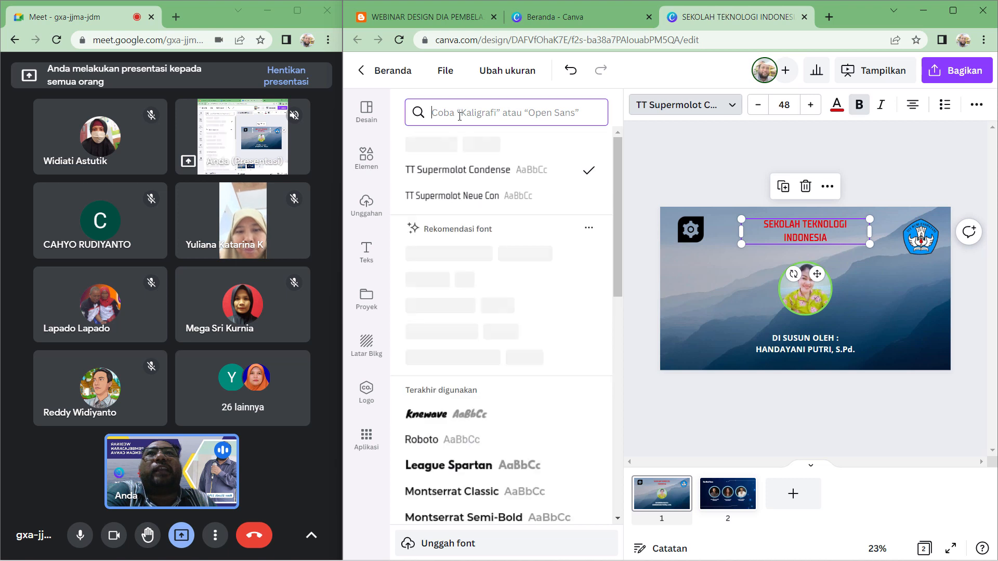
click(459, 115)
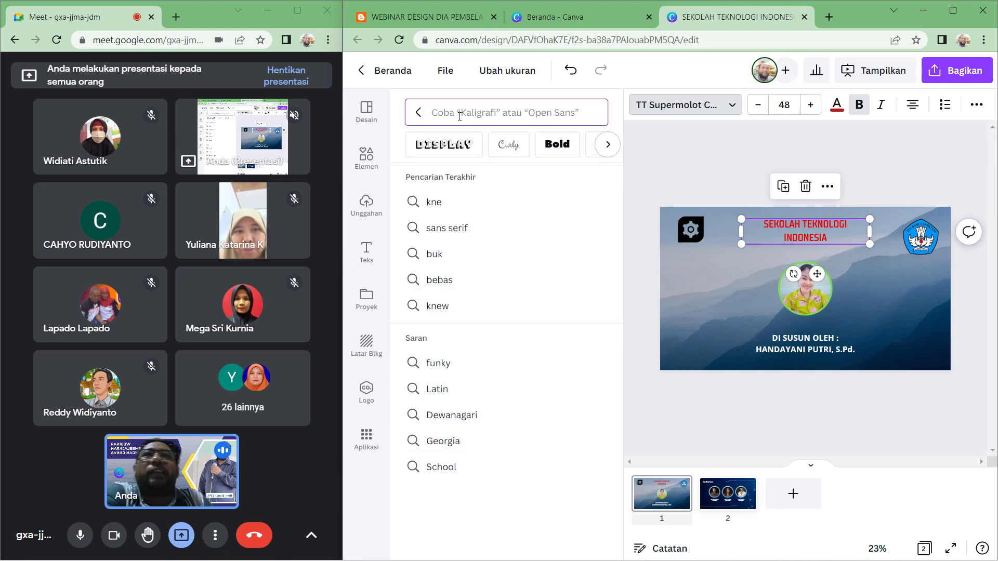
click(458, 306)
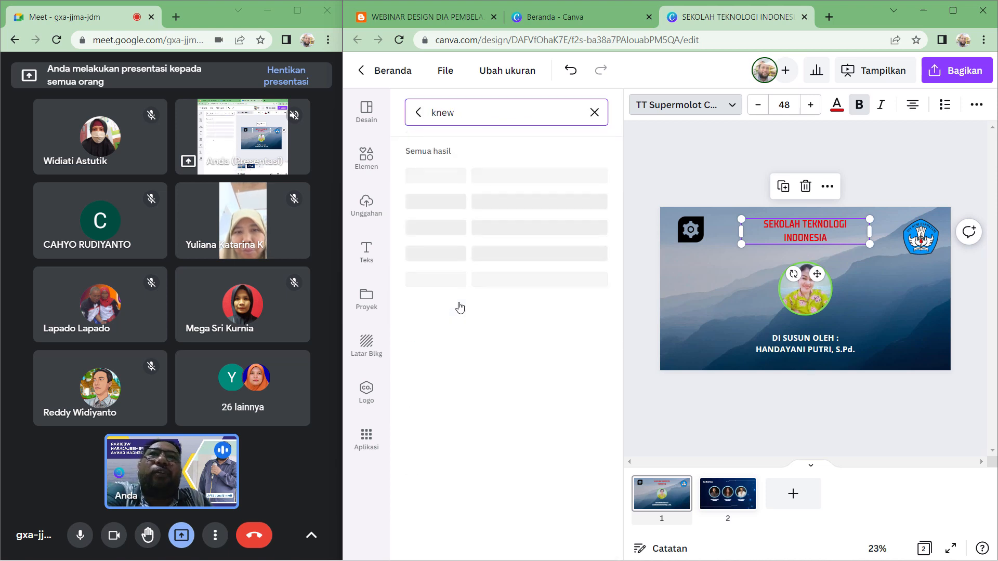
click(457, 174)
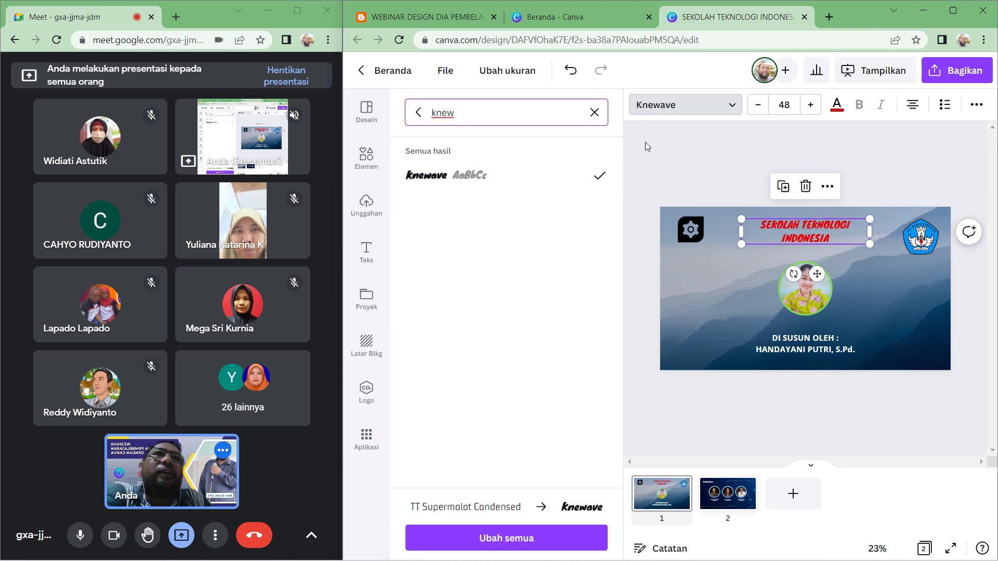
click(792, 426)
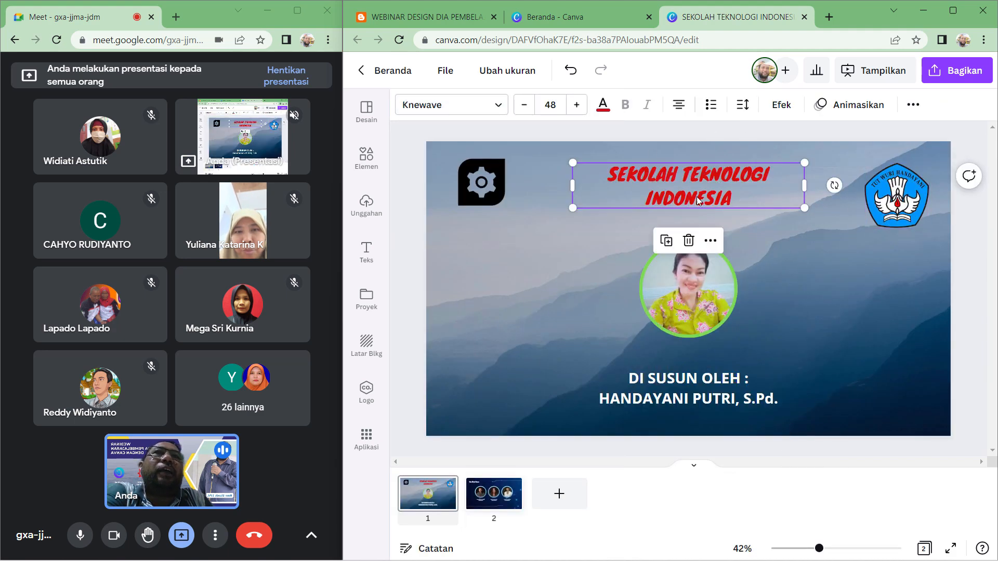
- Widen the title text box so the school name appears larger
drag(577, 209, 534, 217)
drag(648, 209, 666, 200)
click(980, 235)
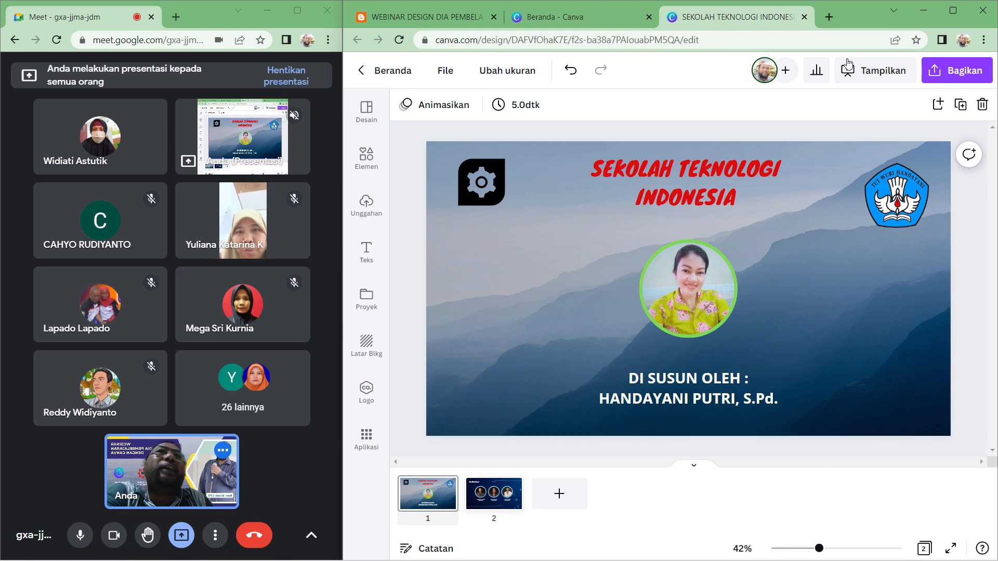
- Apply the Bayangan shadow effect to the title and set the shadow colour to white
click(707, 193)
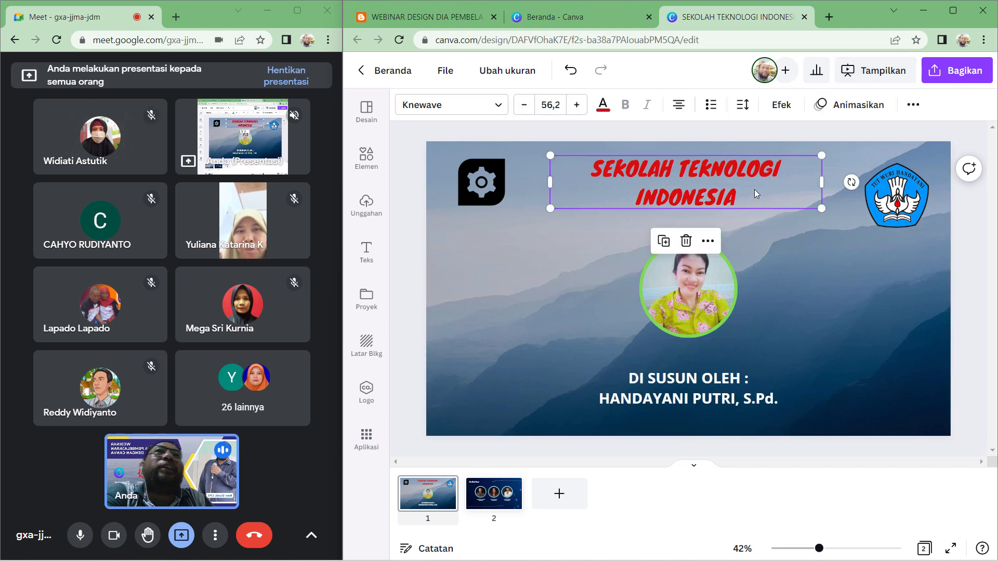
click(779, 105)
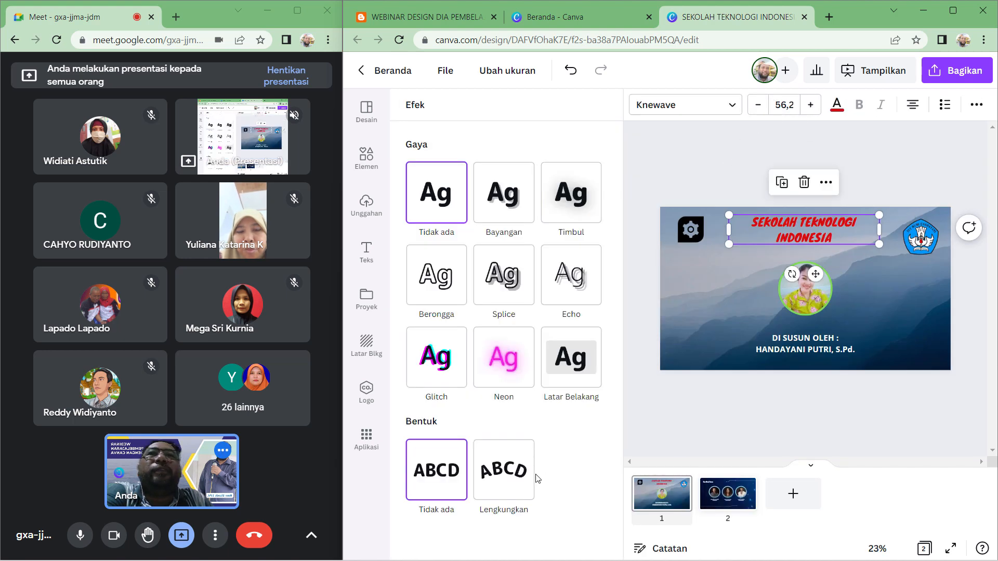
click(513, 210)
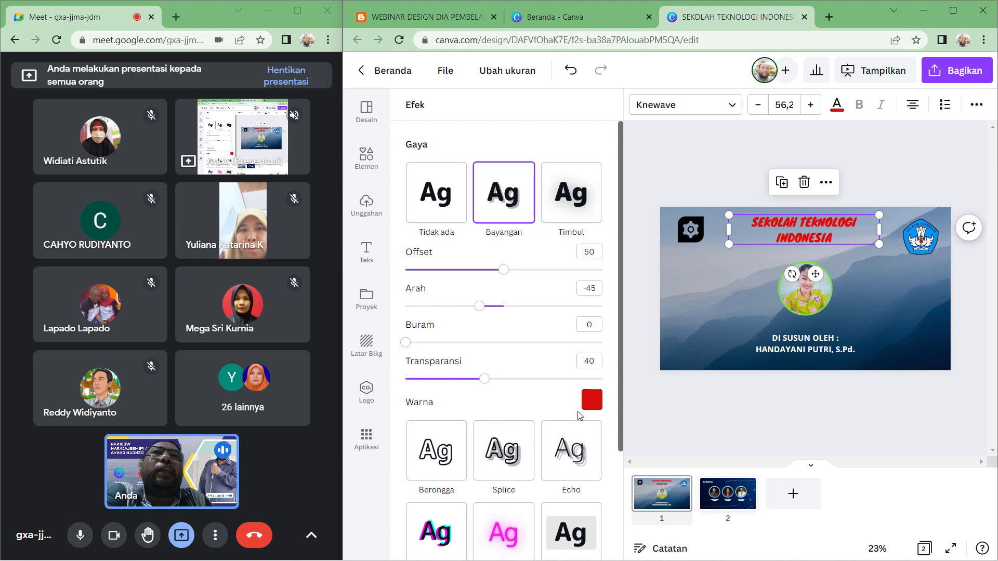
click(592, 400)
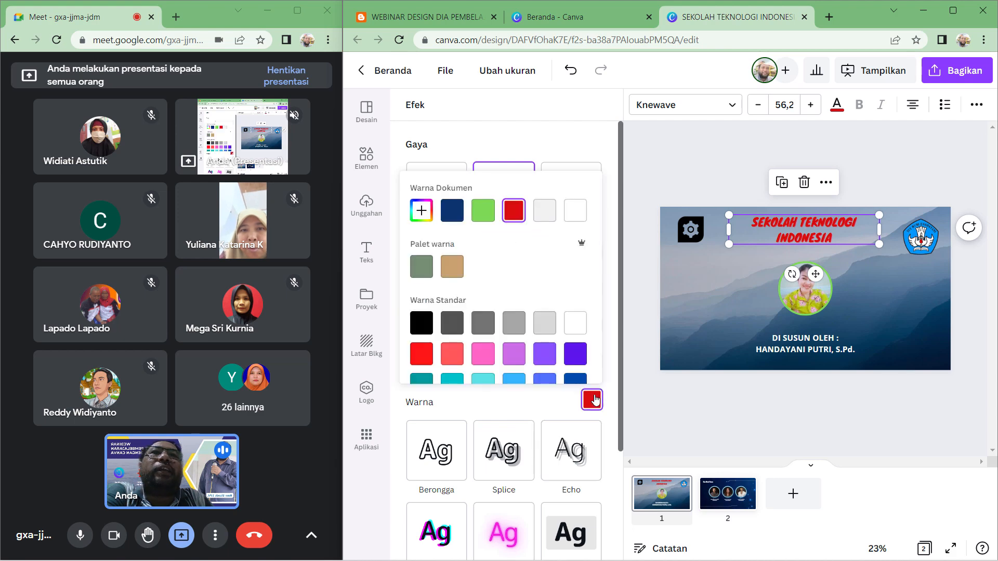
click(570, 324)
click(922, 159)
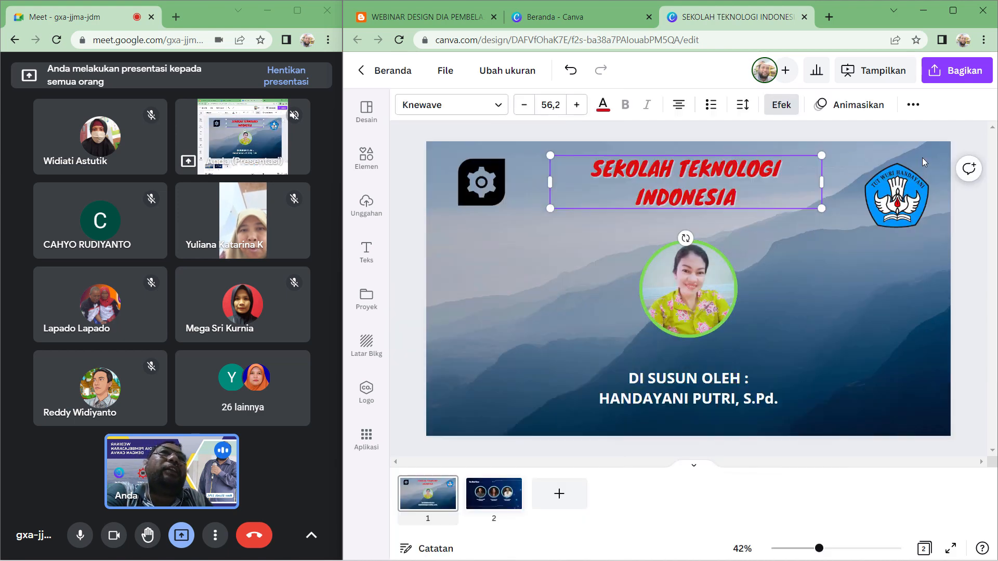
- Delete the gear logo from the slide
click(864, 307)
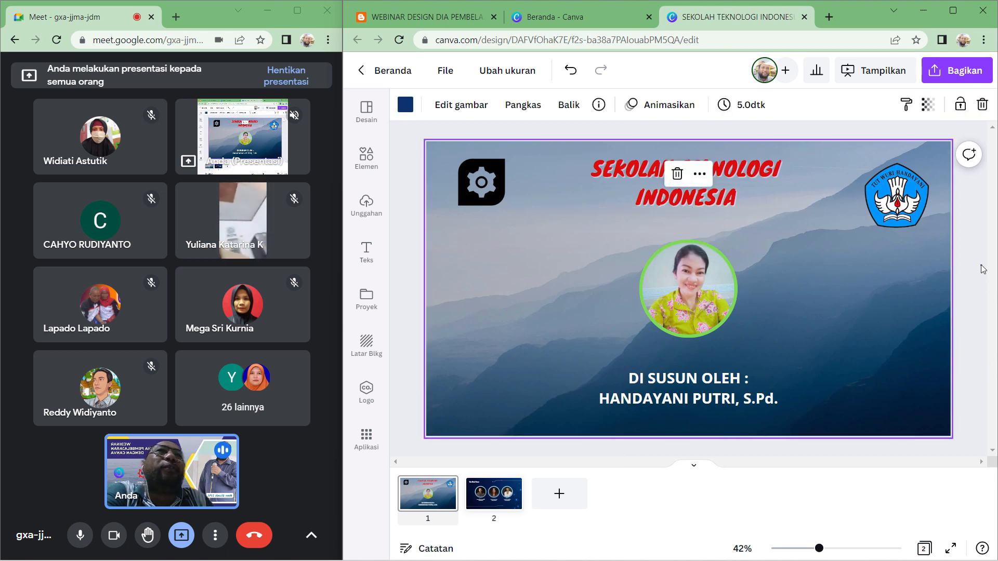
click(988, 281)
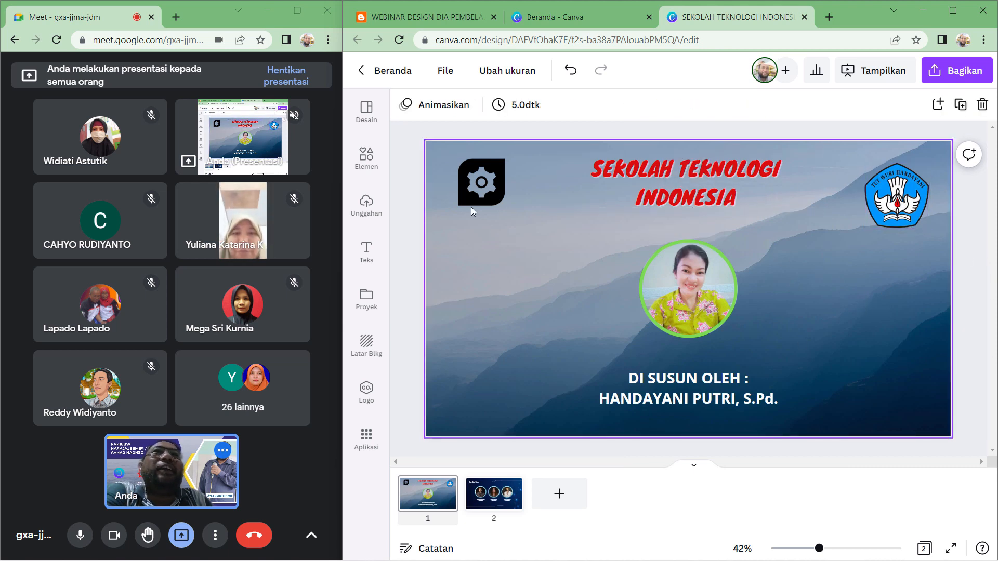
click(472, 189)
click(482, 239)
- Move the Tut Wuri logo beside the title and narrow the title text box
drag(890, 204, 482, 206)
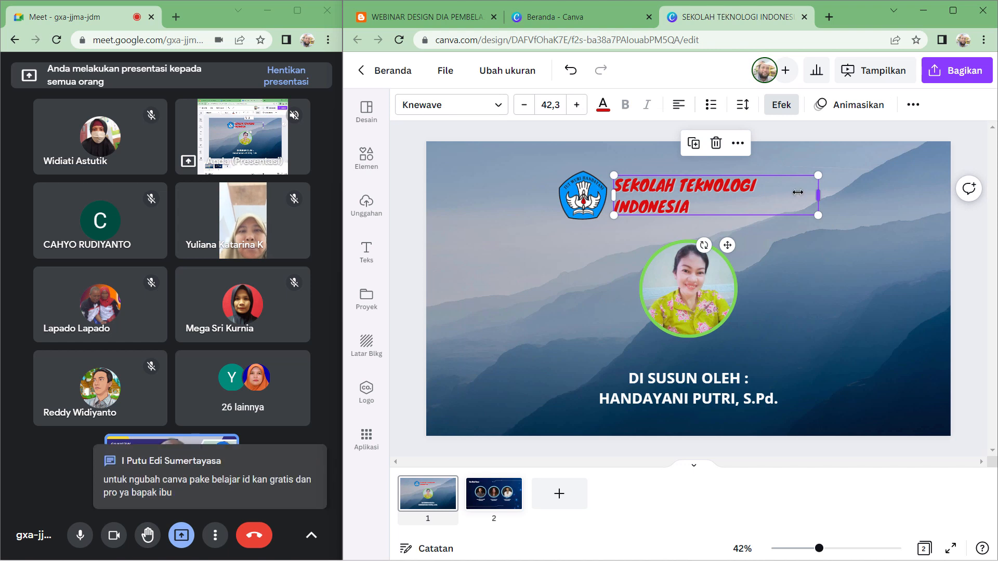
drag(819, 197, 762, 198)
- Select the Tut Wuri logo and the title together and group them
click(812, 174)
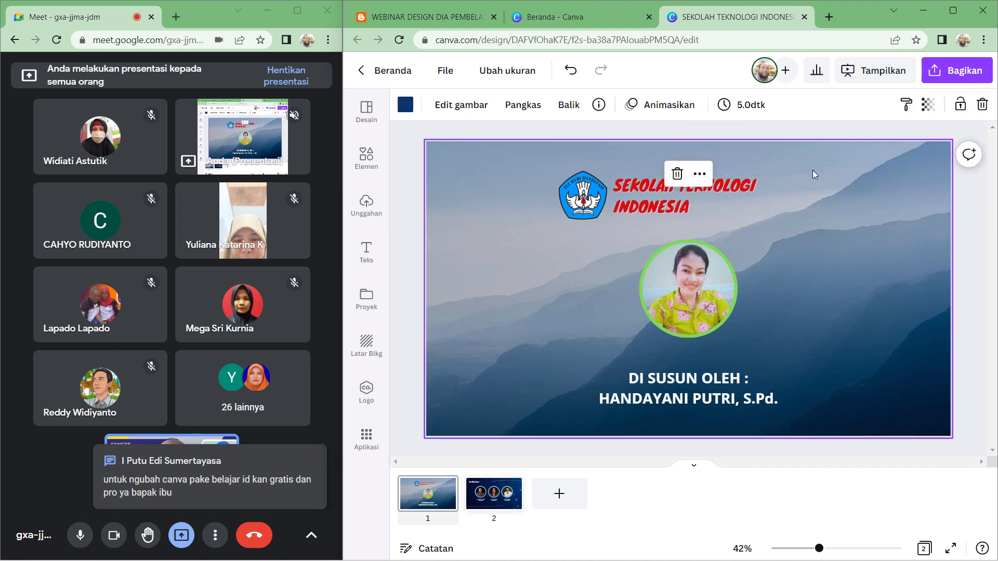
drag(812, 170, 553, 211)
right_click(583, 191)
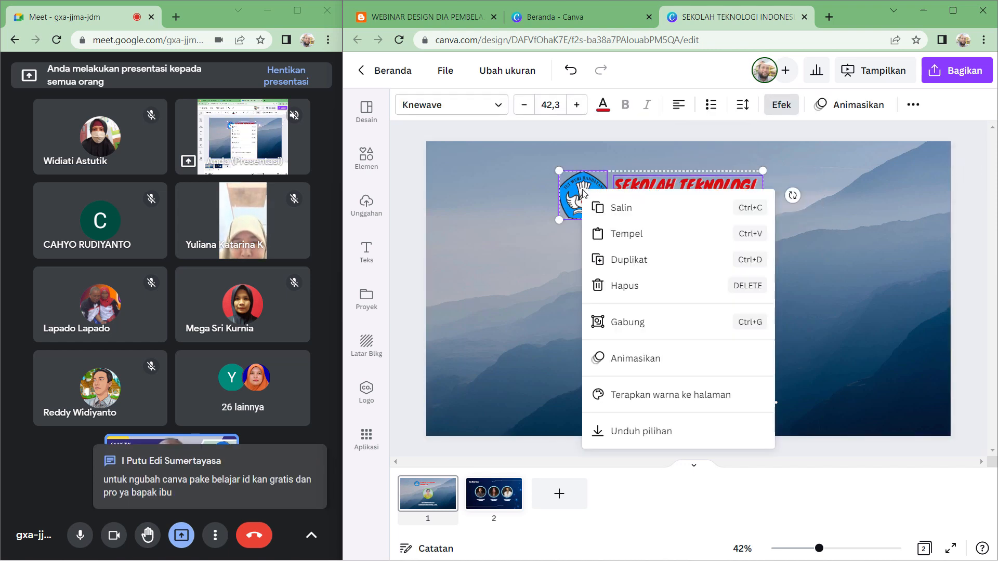
click(645, 323)
- Move the logo-and-title group slightly to the right to centre it
click(903, 266)
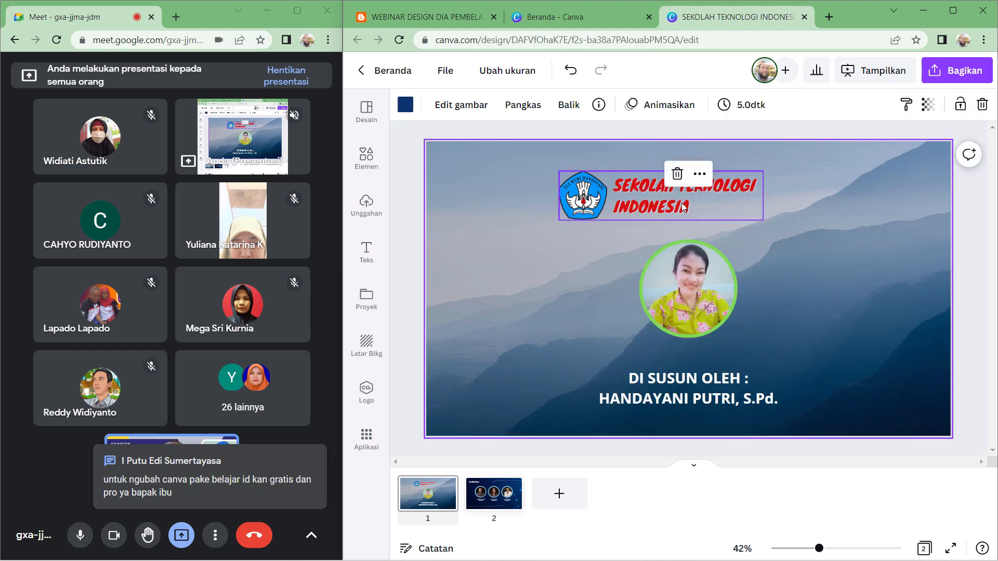
drag(683, 202, 710, 201)
click(884, 253)
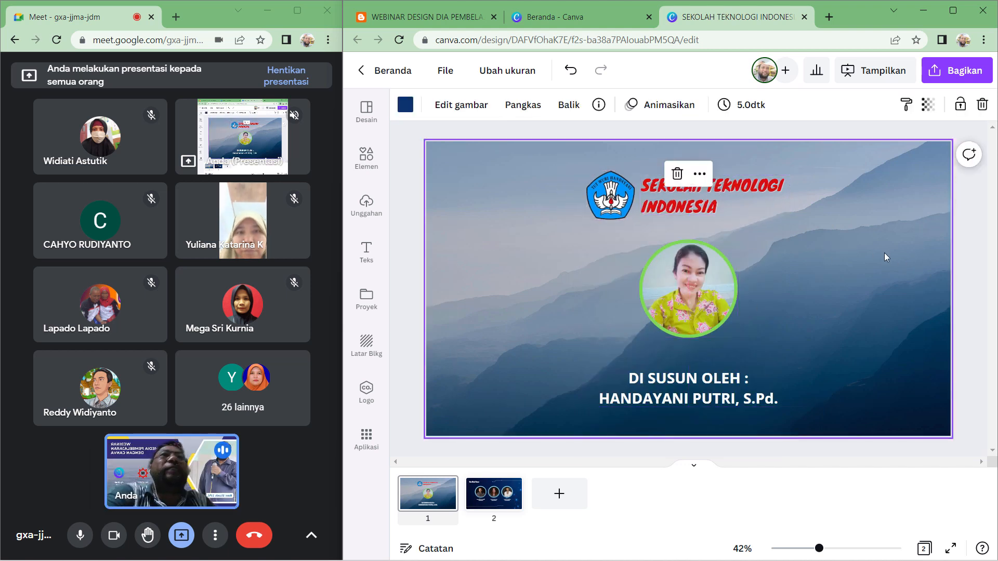
click(985, 260)
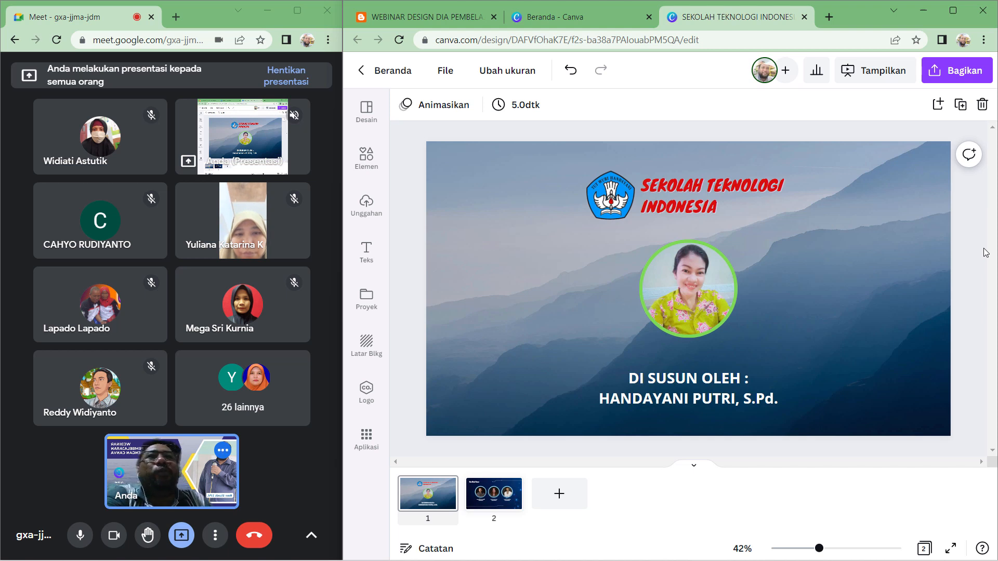
- Download only page 1 of the design as a PNG file
click(945, 73)
click(808, 379)
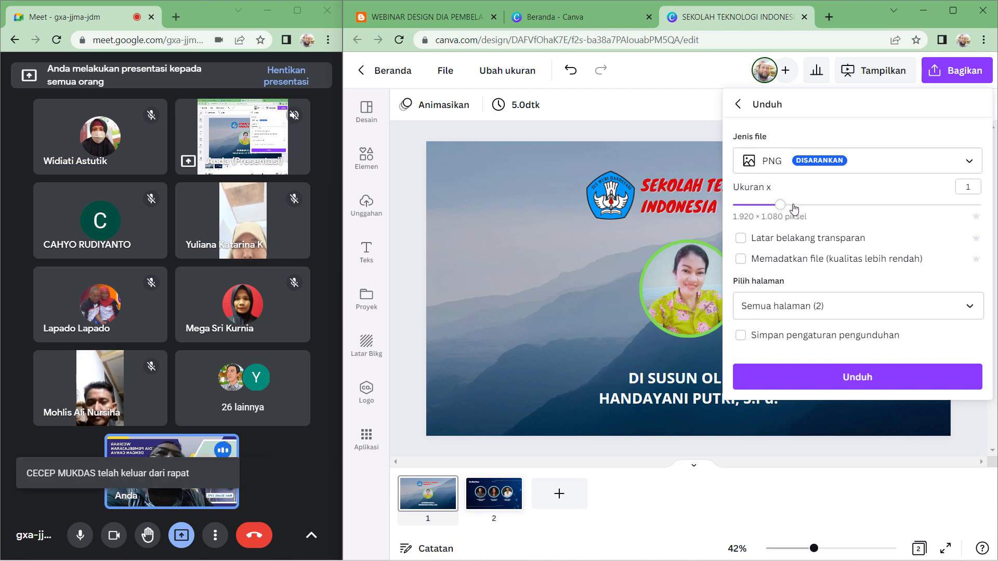
click(969, 308)
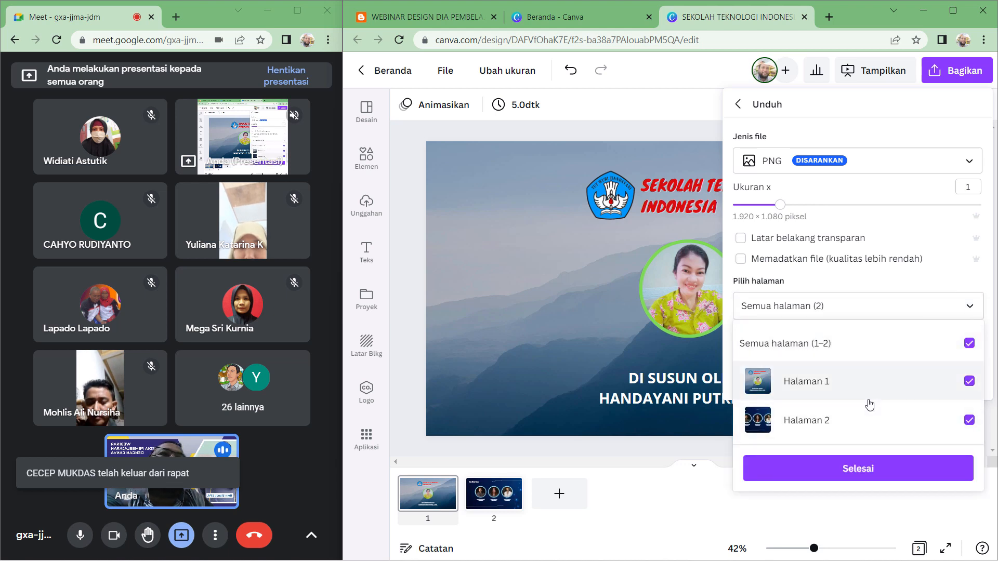
click(970, 343)
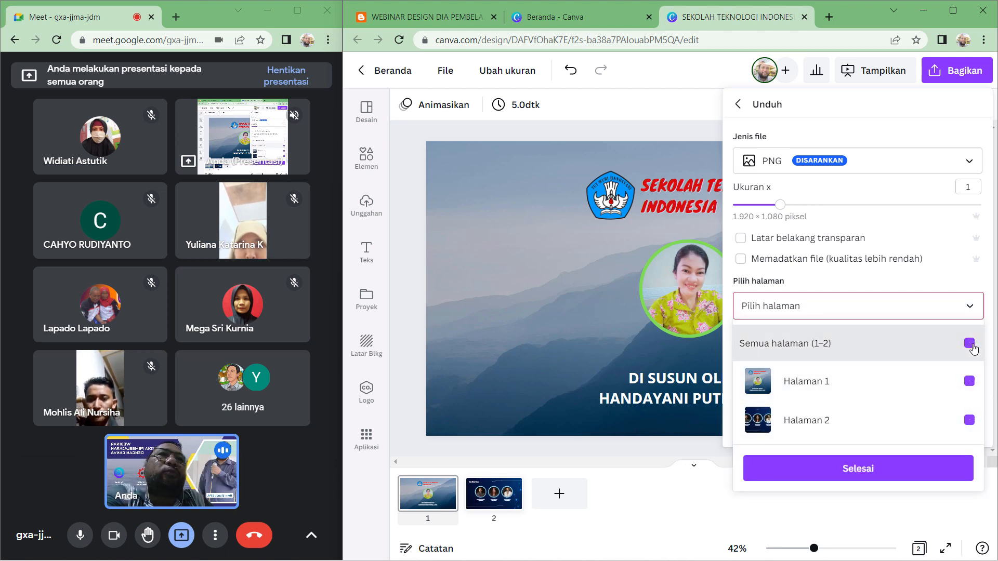
click(969, 382)
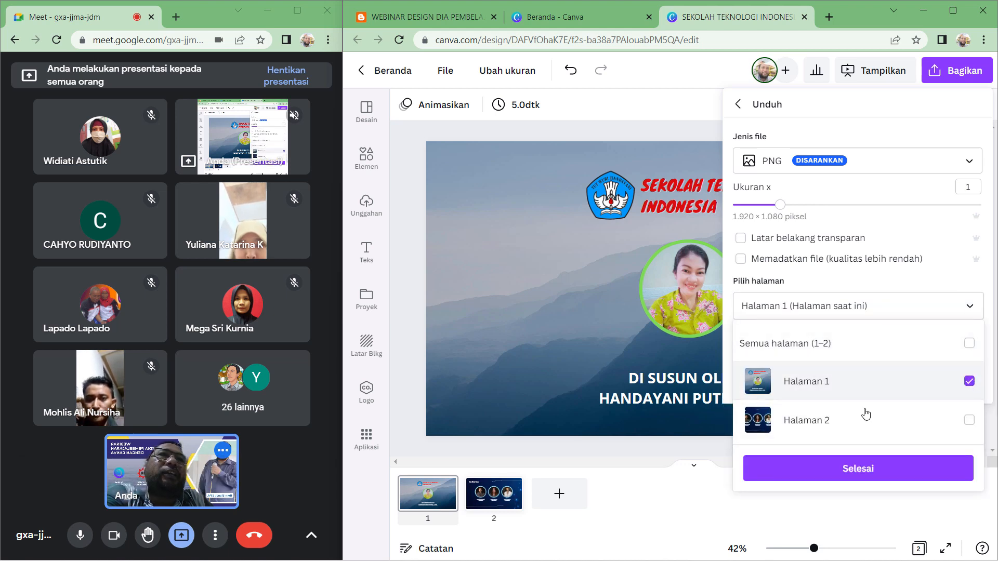
click(856, 474)
click(886, 387)
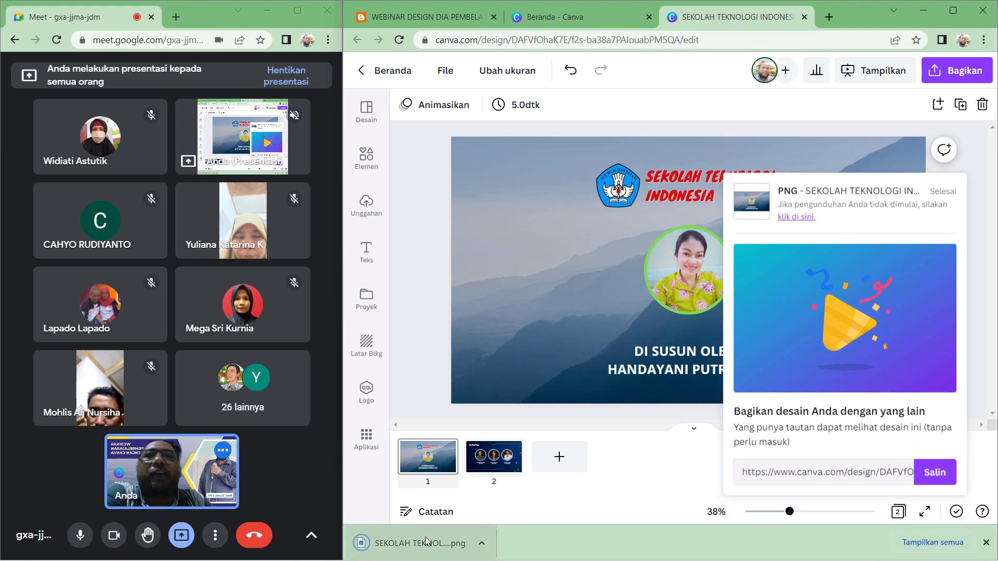
- Open the downloaded PNG from its folder to view the exported slide
right_click(426, 542)
click(477, 501)
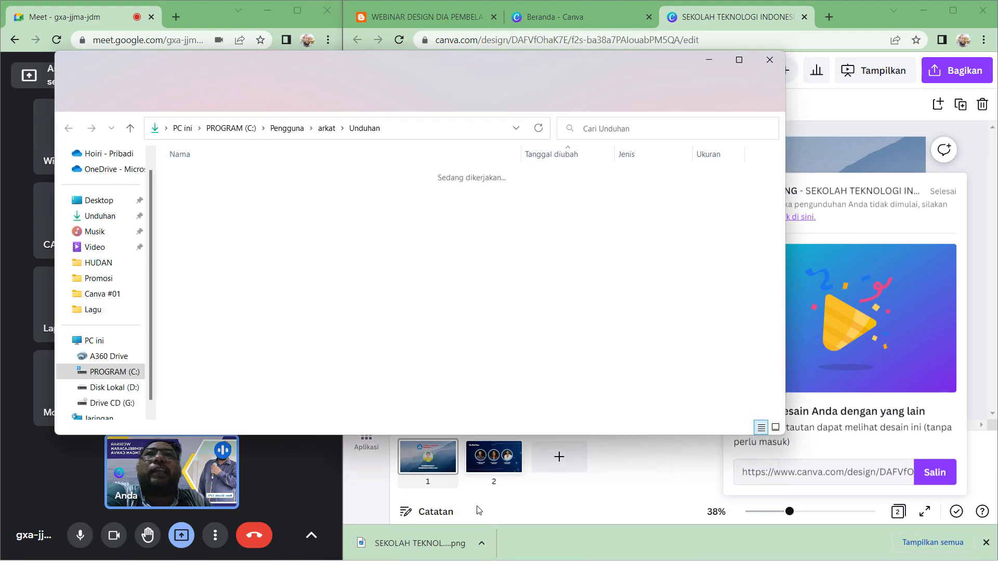
click(741, 61)
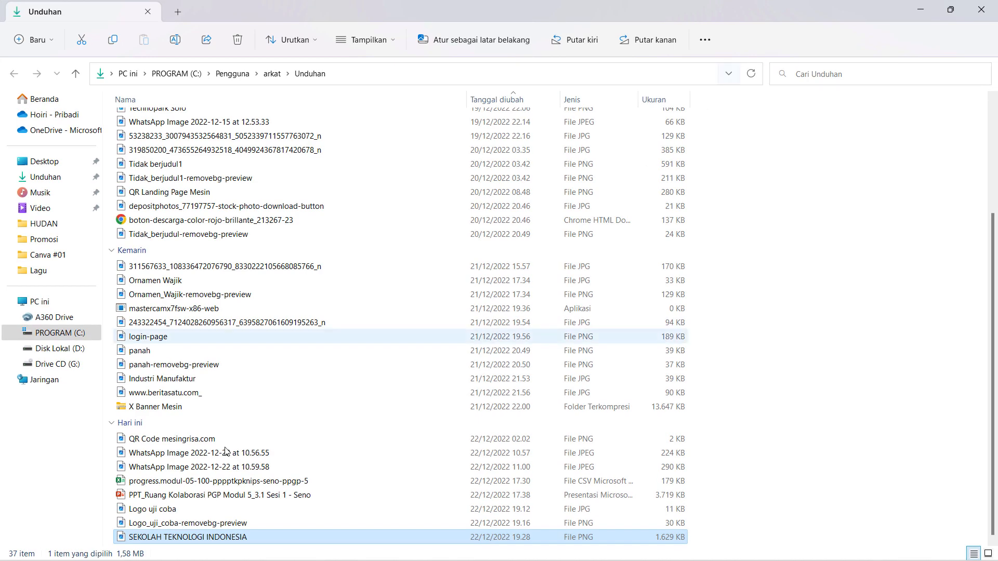
double_click(223, 539)
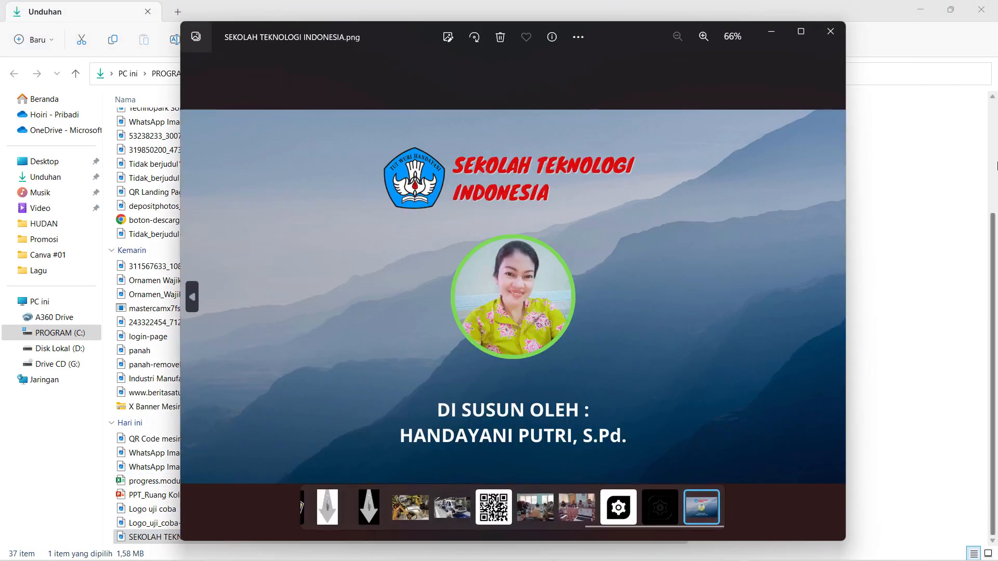
click(832, 31)
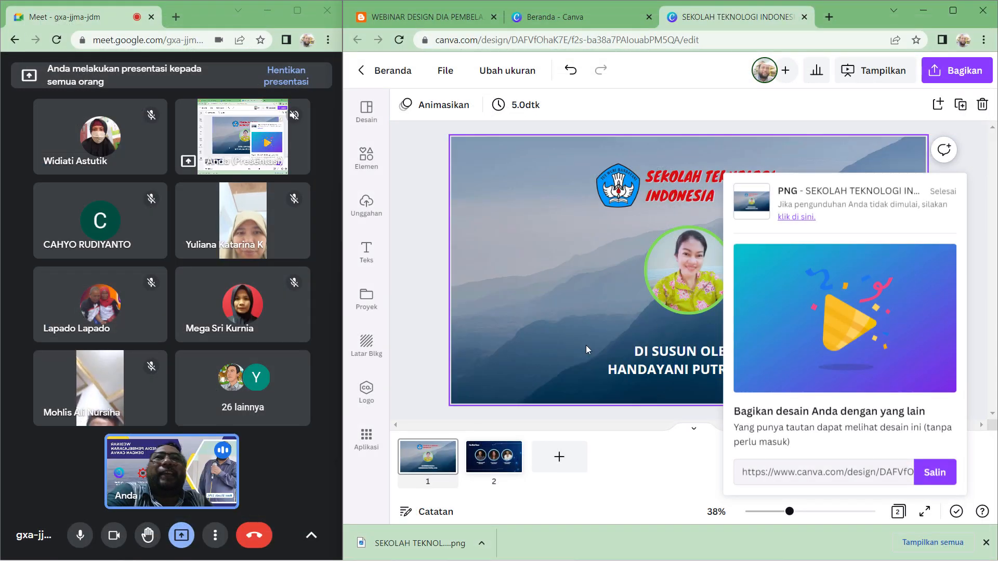
- Set page 1's display duration to 10.0 seconds
click(635, 465)
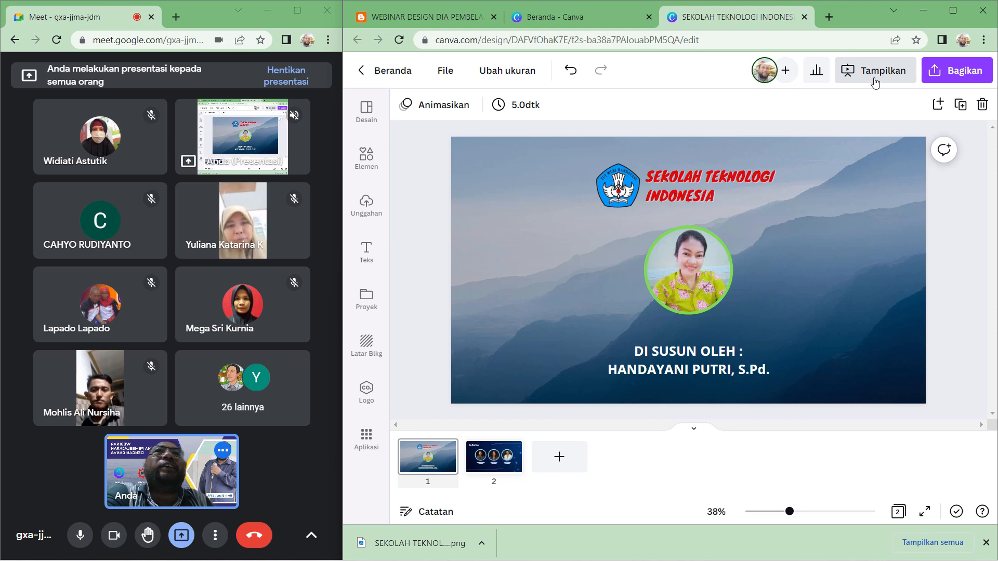
click(513, 109)
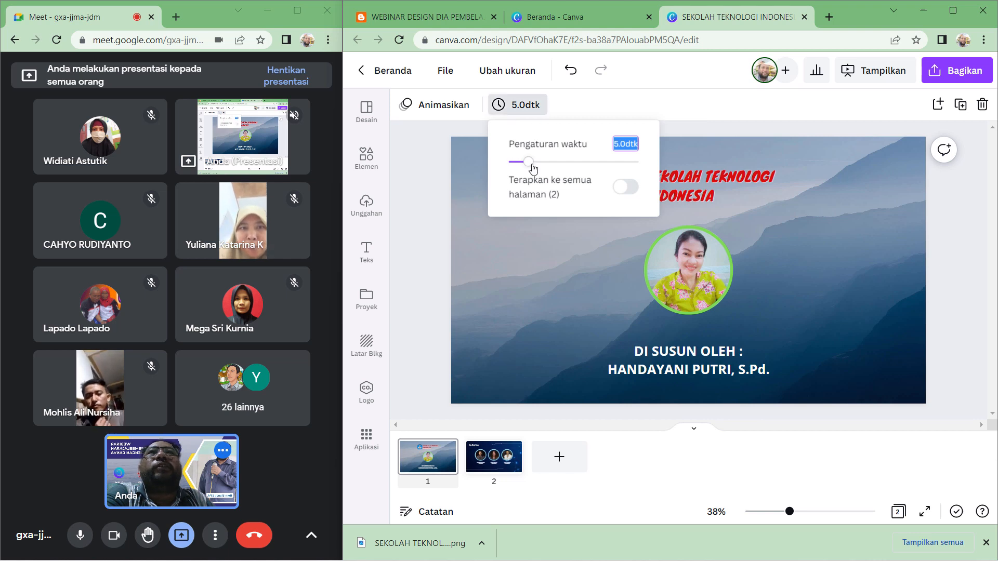
drag(531, 165, 552, 176)
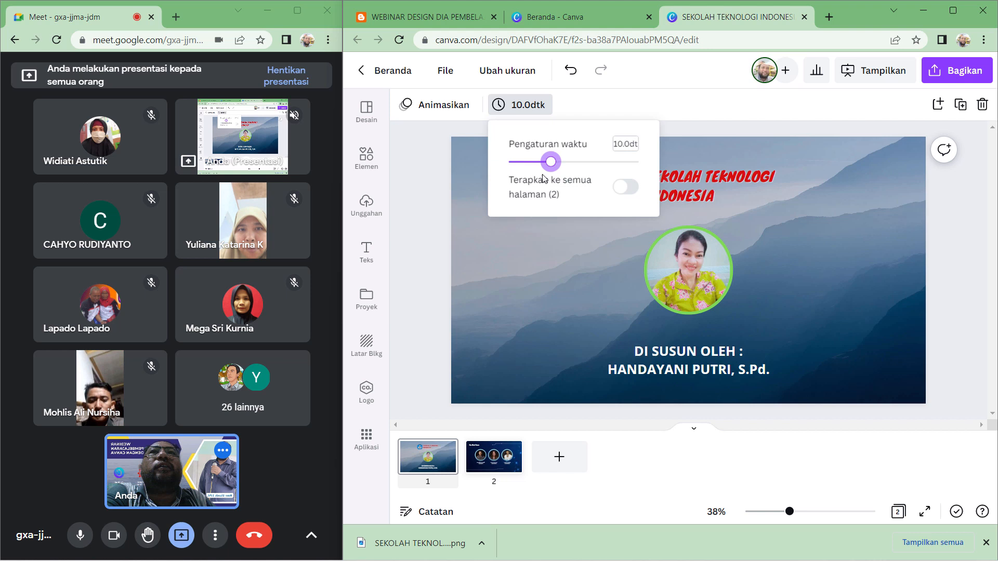
click(433, 170)
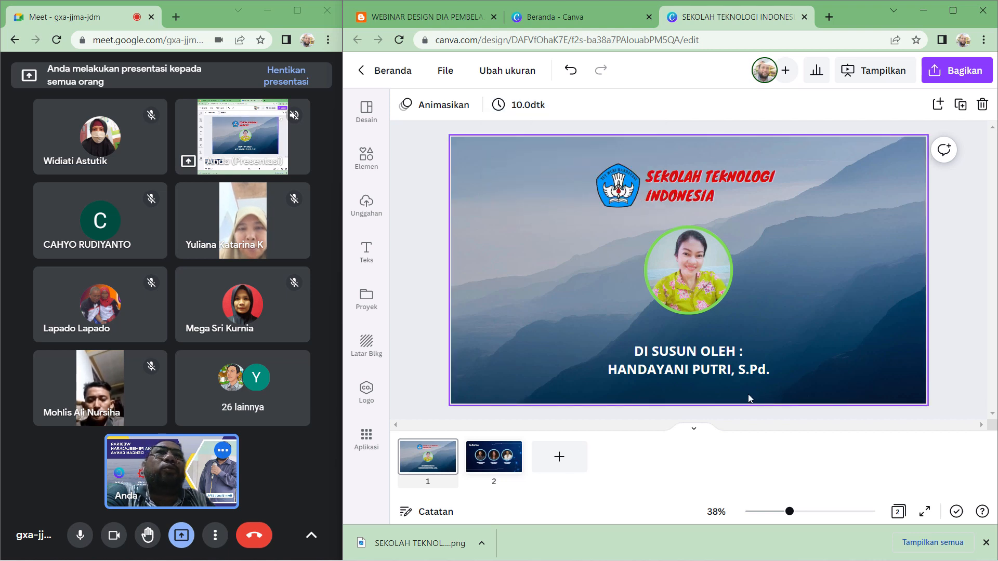
- Apply the Asyik page animation to the title slide
click(439, 105)
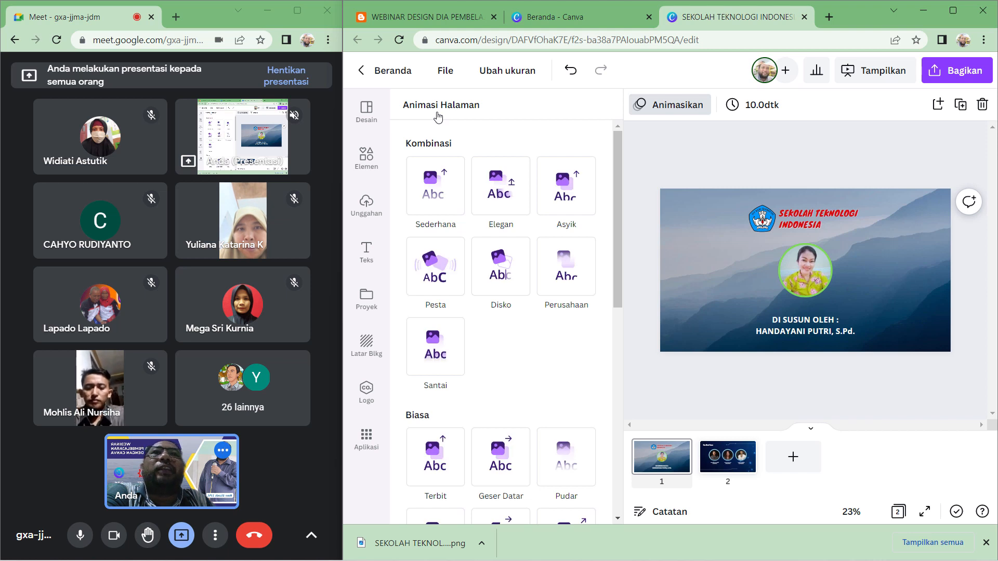
click(566, 203)
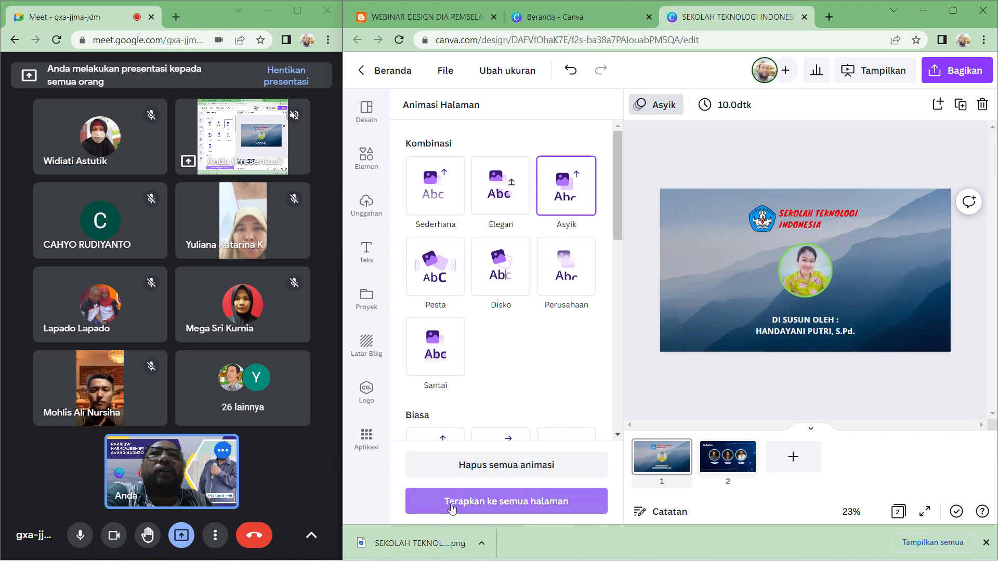
- Apply the Asyik animation to all pages and play the presentation through both slides
click(491, 505)
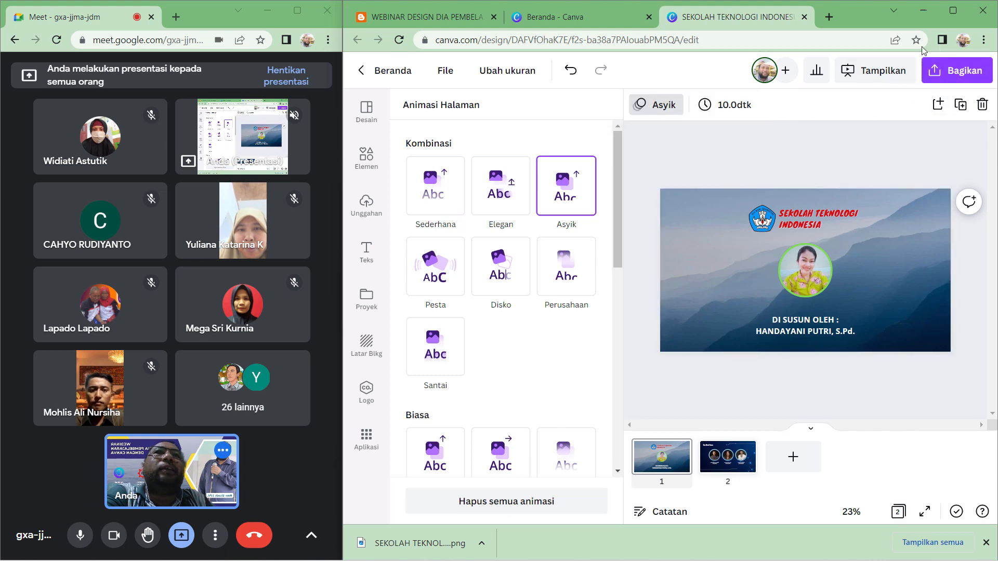
click(891, 73)
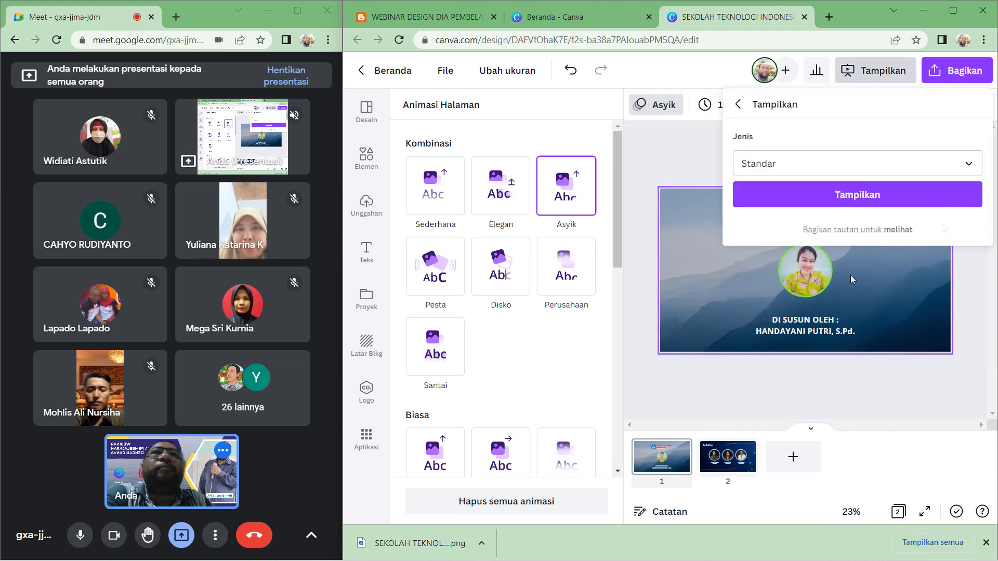
click(914, 195)
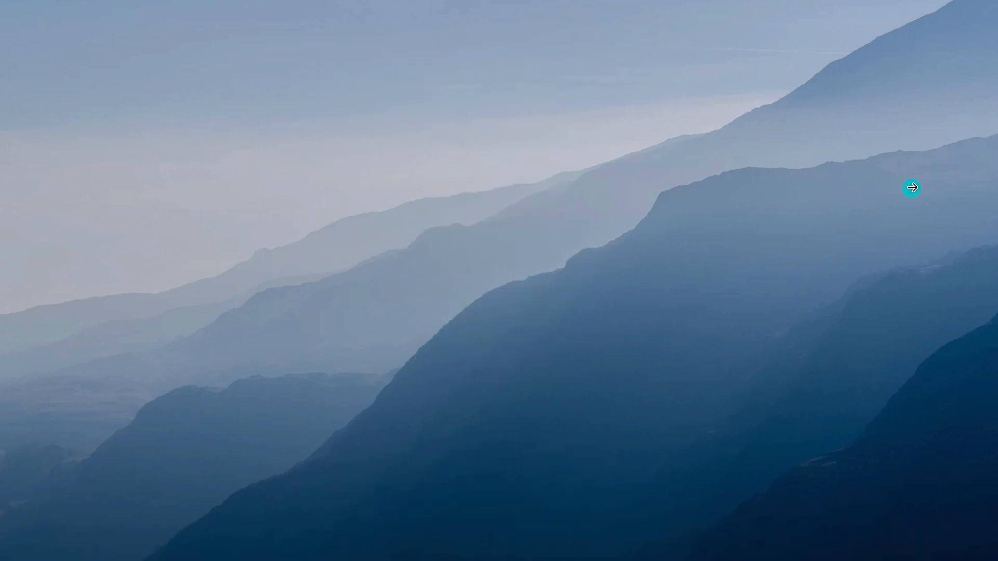
click(912, 188)
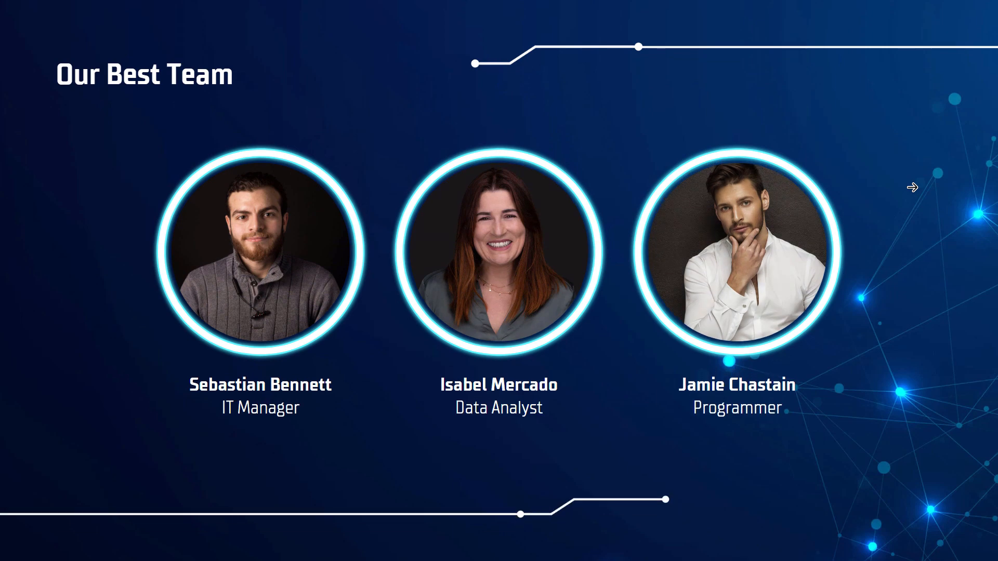
key(Escape)
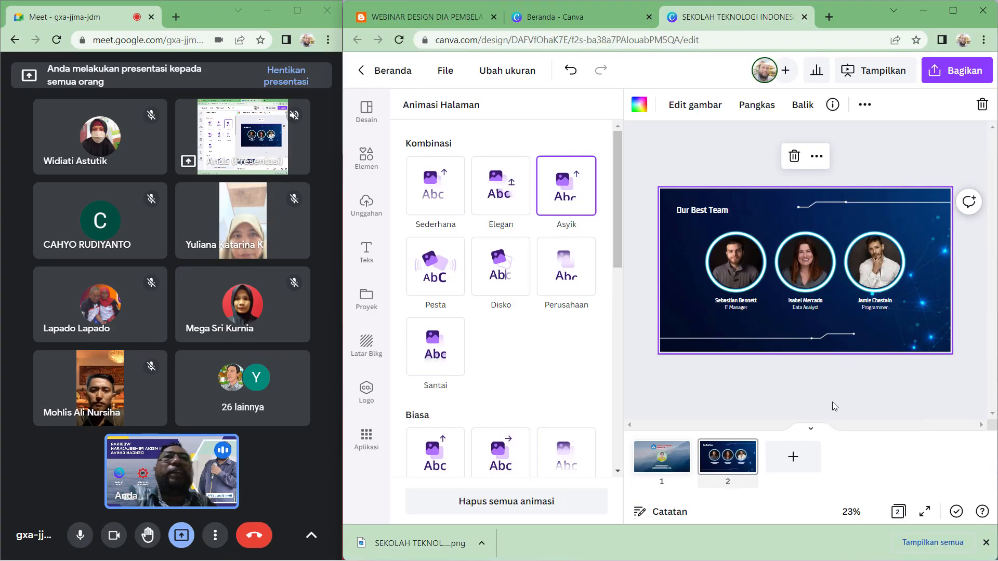
- Upload the happy_music_ukulele_song audio file from the Promo 2022 > Lagu folder on drive D
click(649, 464)
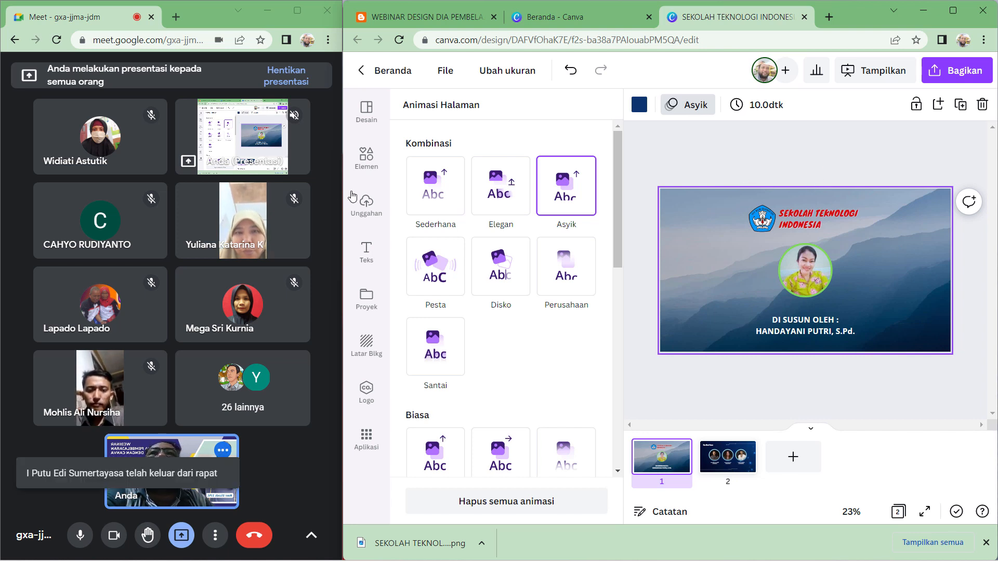
click(373, 210)
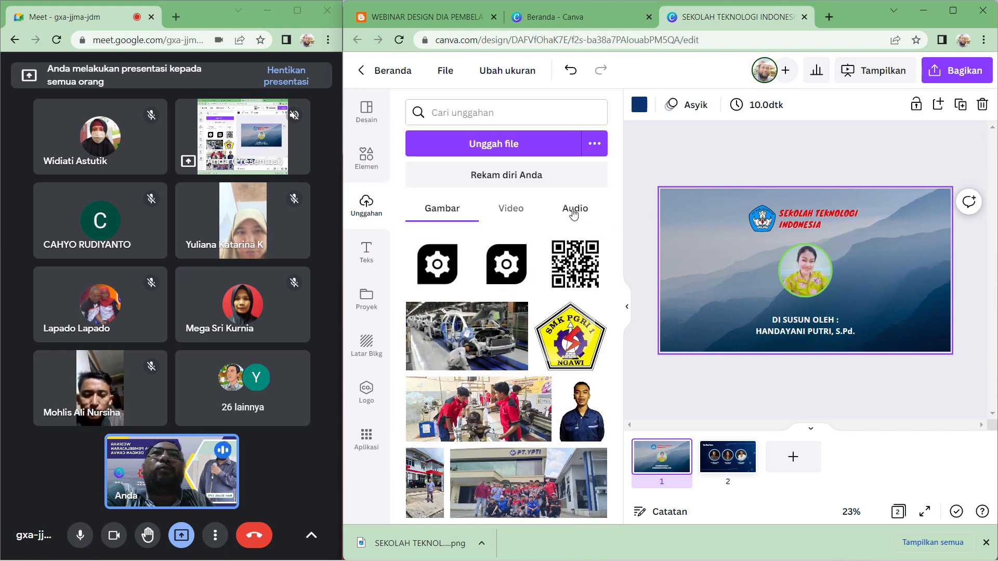
click(574, 212)
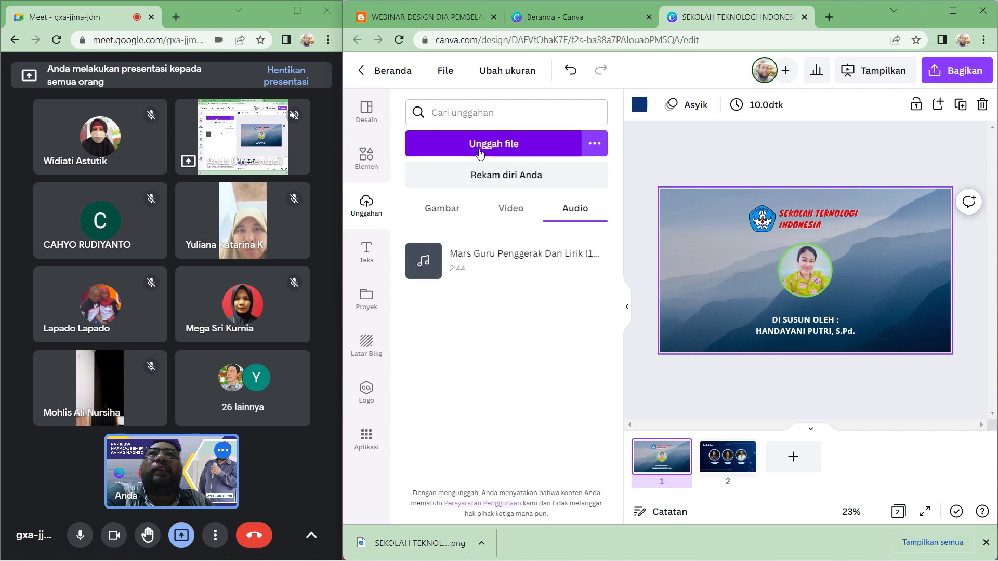
click(480, 151)
scroll(445, 201, down, 3)
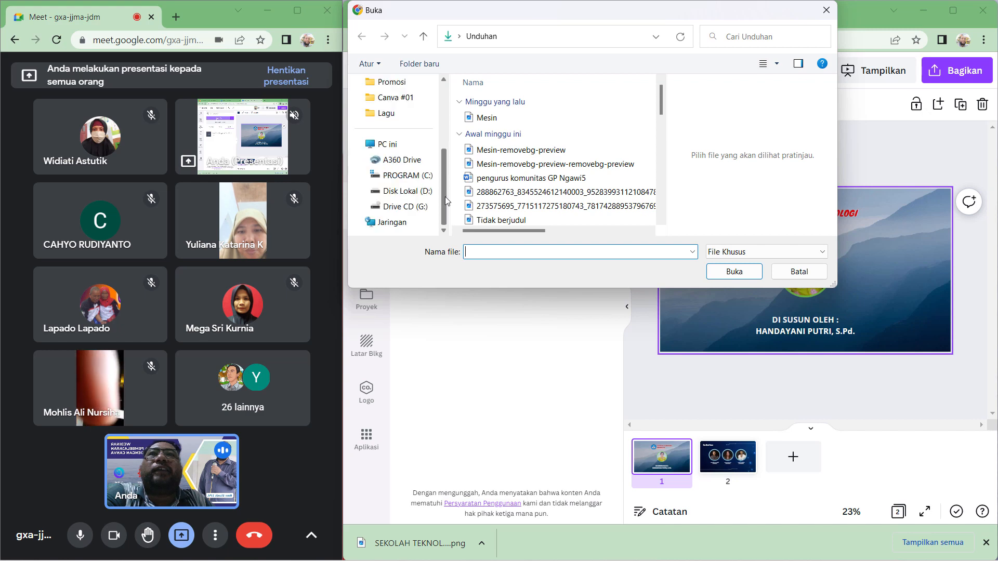
click(400, 191)
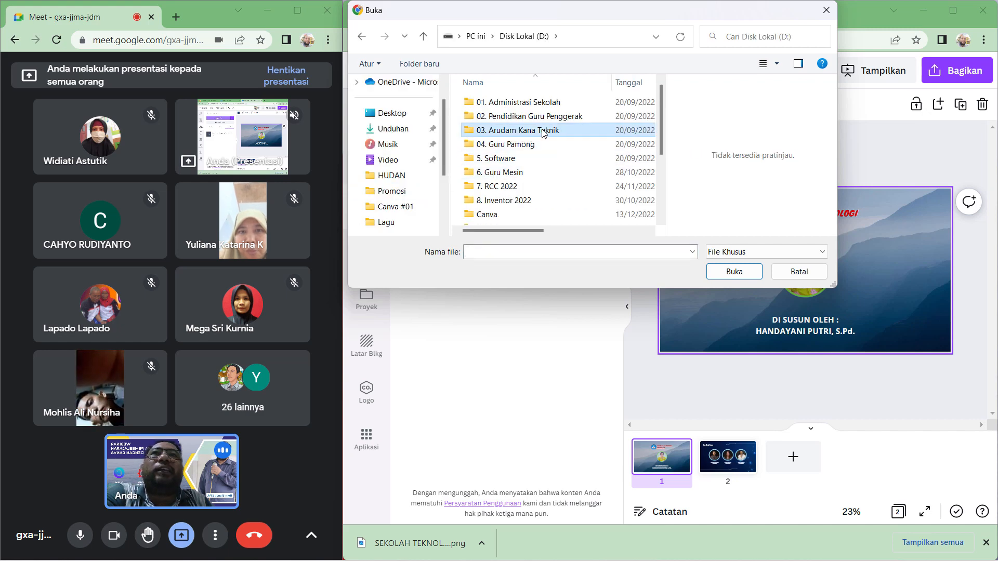
double_click(518, 130)
double_click(502, 132)
double_click(515, 144)
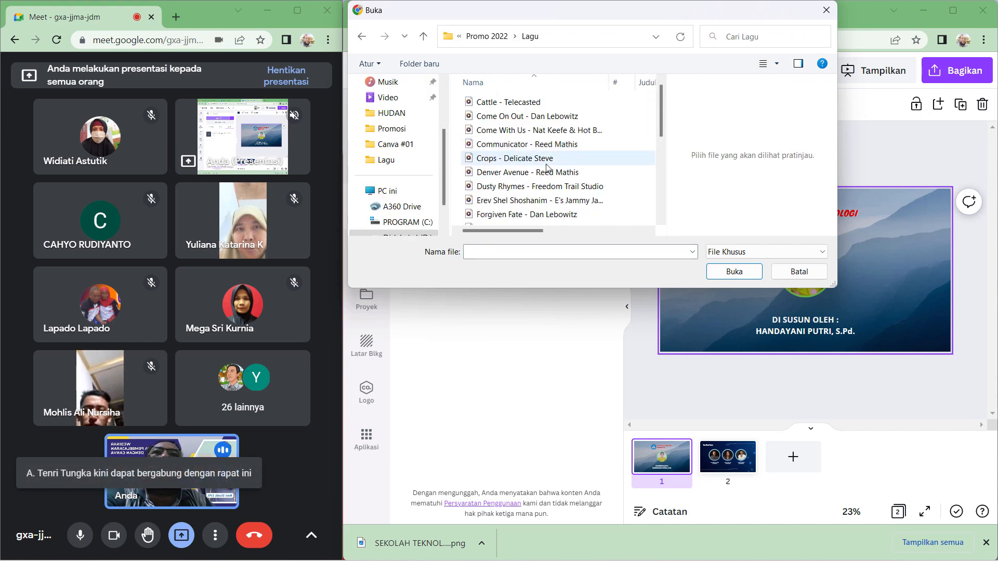
scroll(522, 156, down, 2)
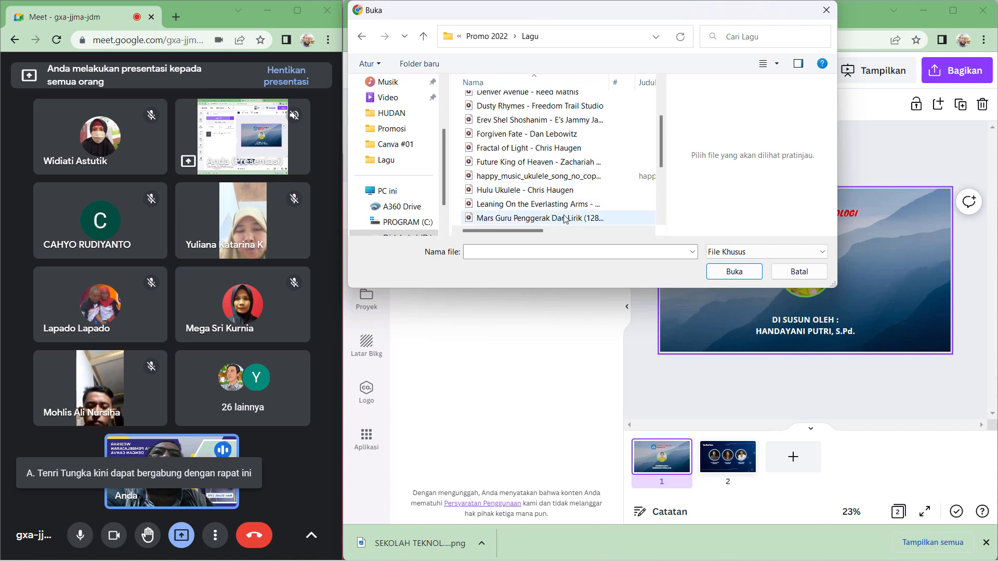
scroll(565, 219, down, 1)
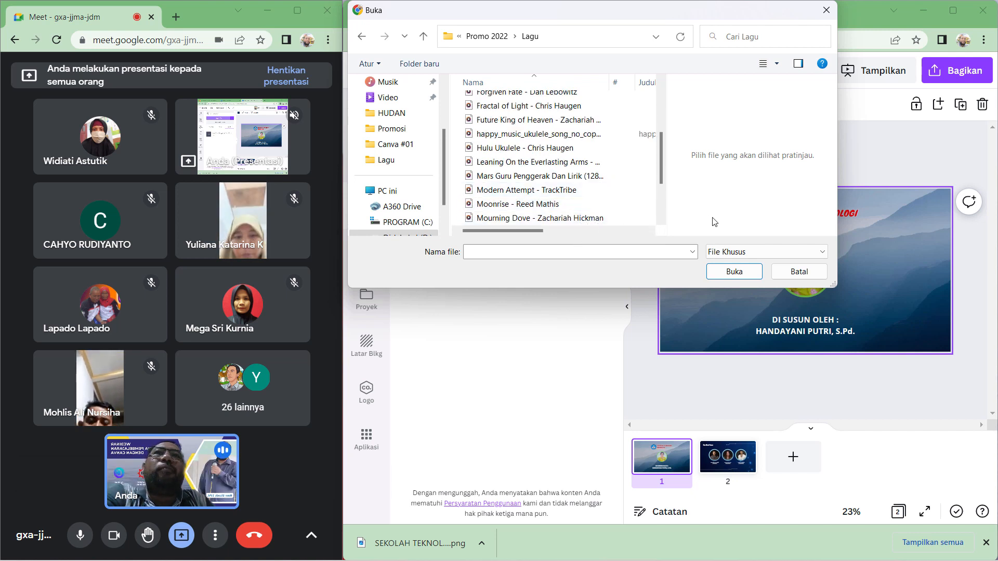
click(569, 134)
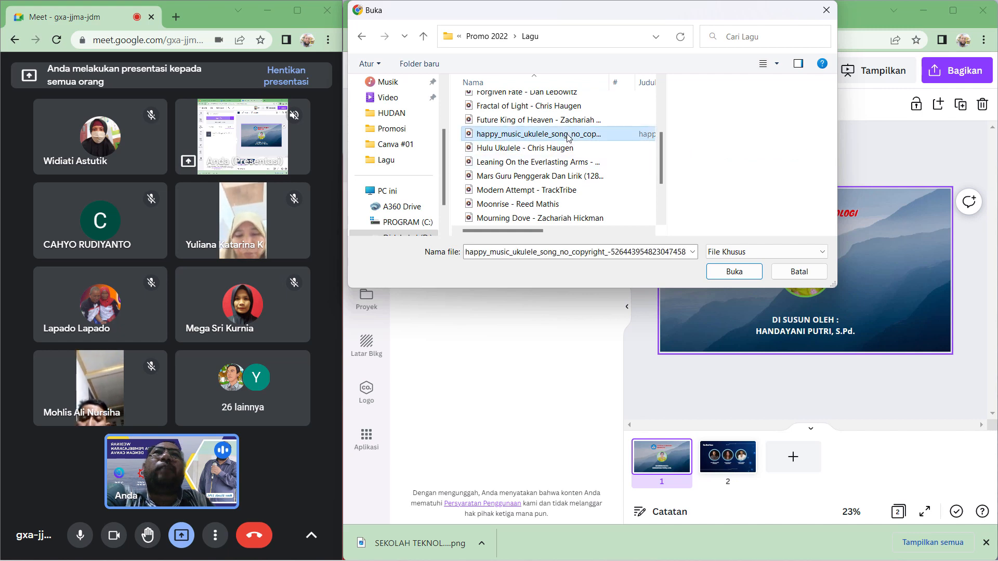
click(714, 267)
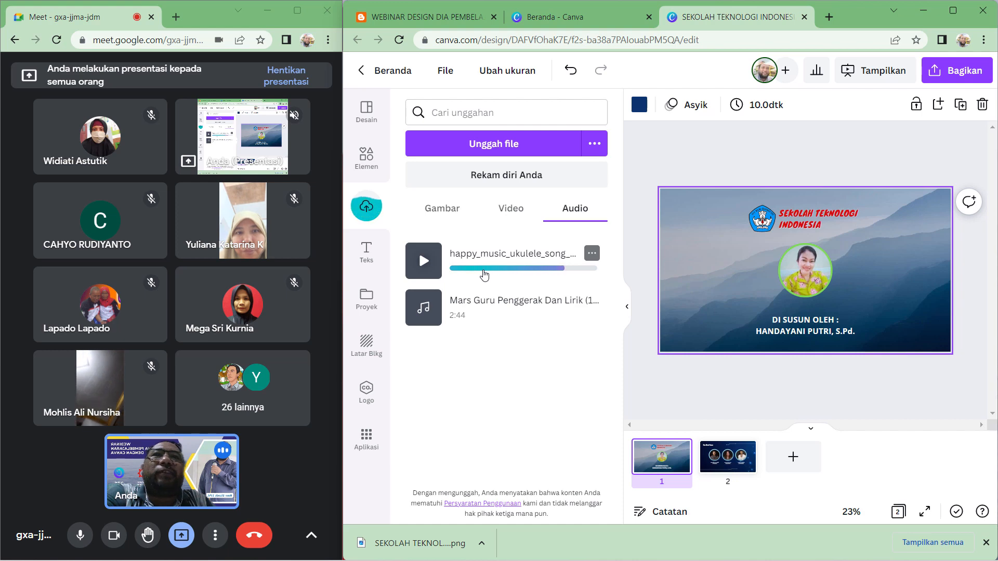
- Add the uploaded ukulele song to the design as background music and check its volume and playback
click(484, 276)
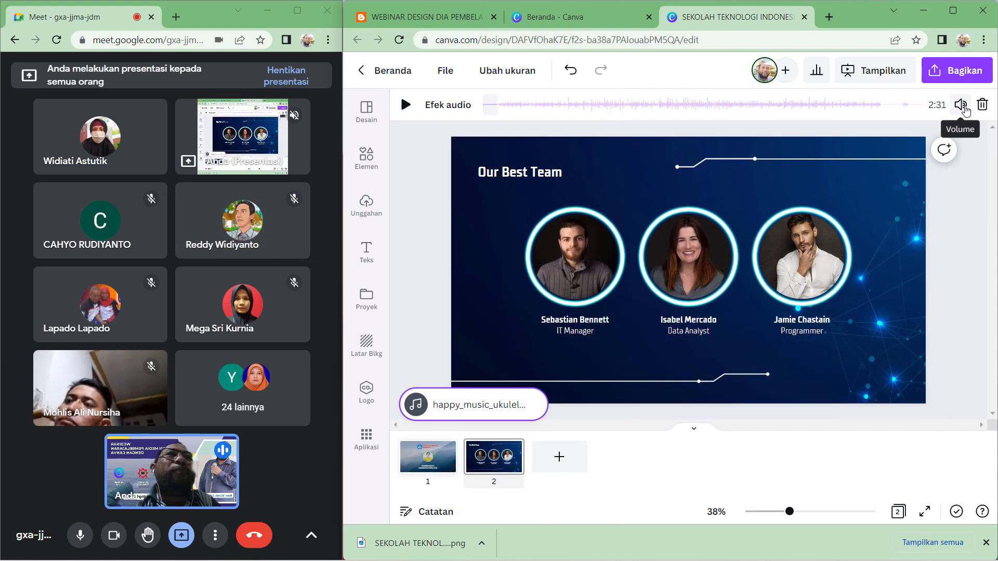
click(961, 105)
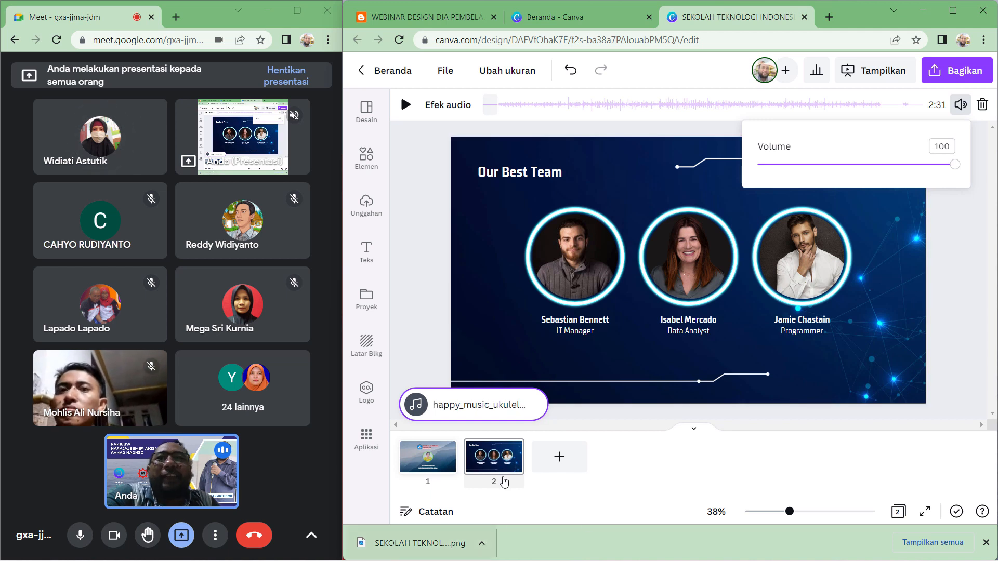
click(975, 364)
click(986, 542)
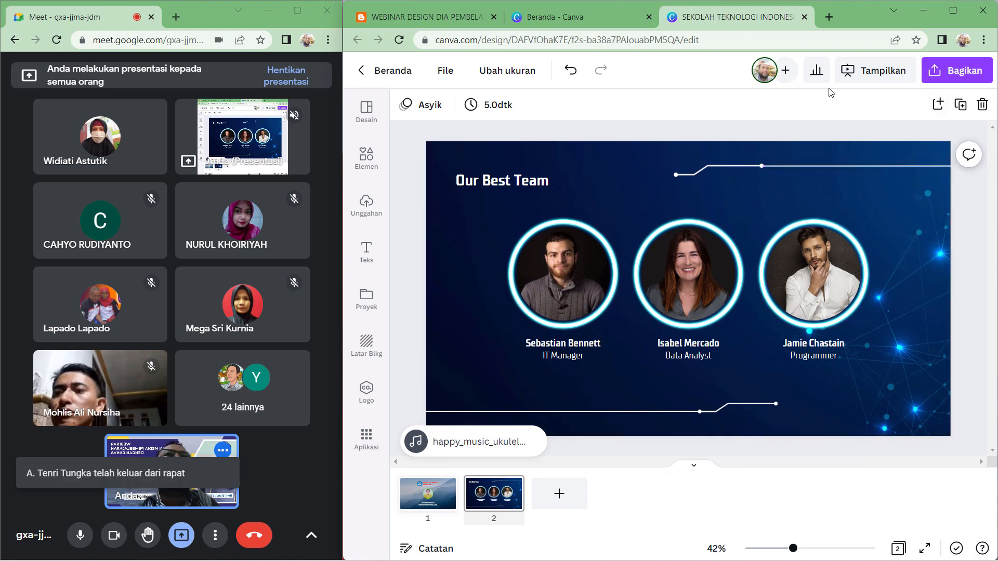
click(484, 441)
click(963, 105)
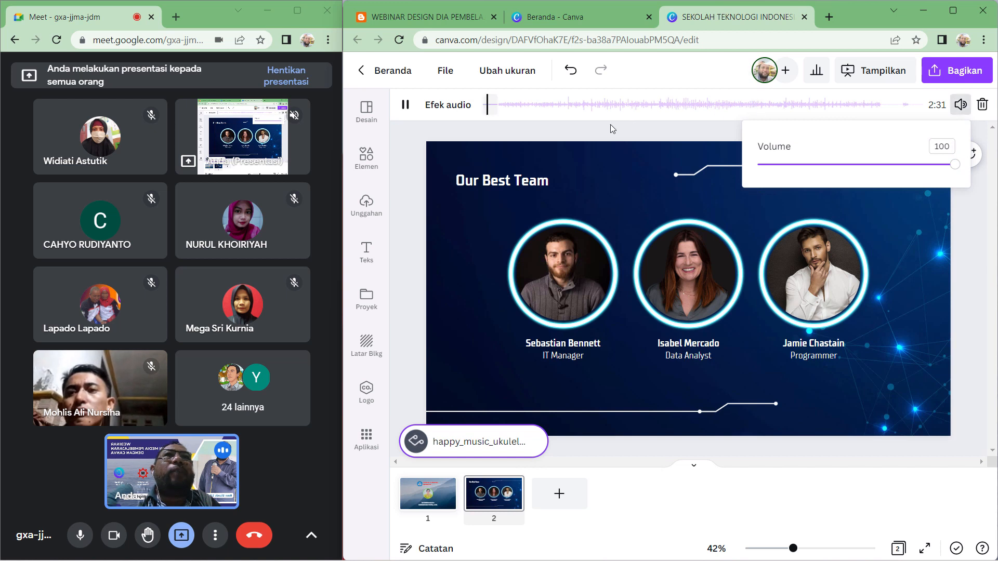
click(596, 106)
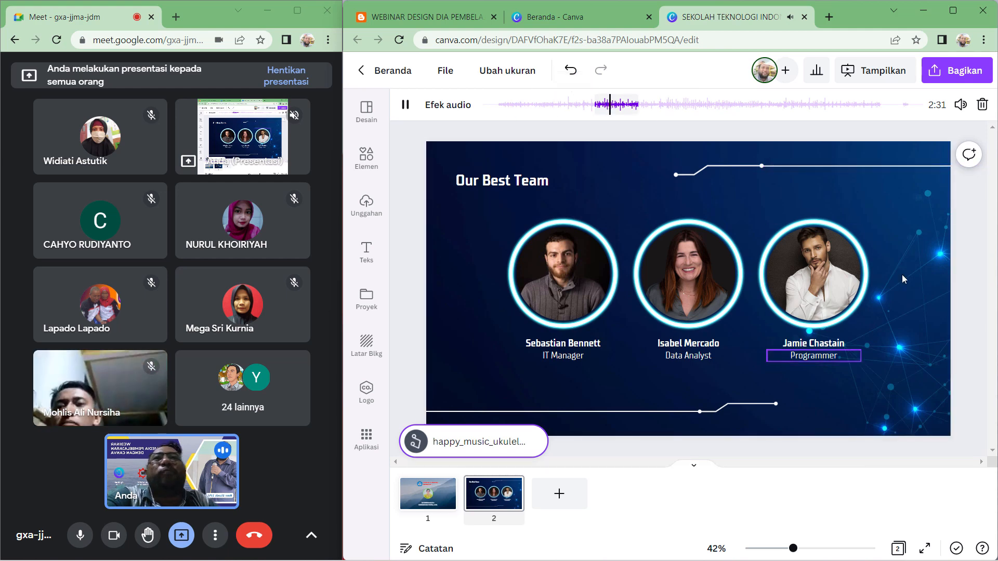
- Present the slideshow from page 1 with the background music, advance to the second slide, and exit
click(302, 142)
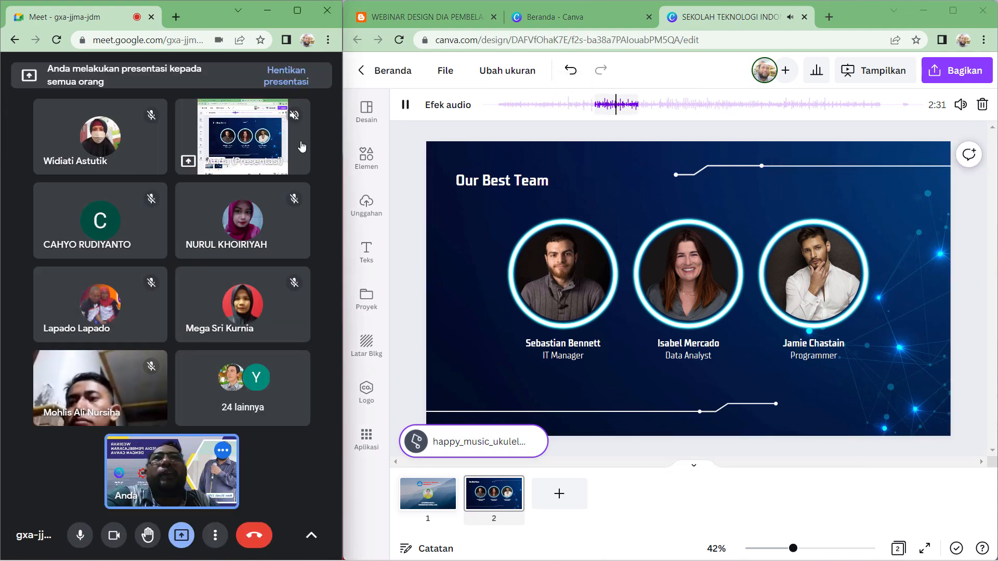
click(877, 70)
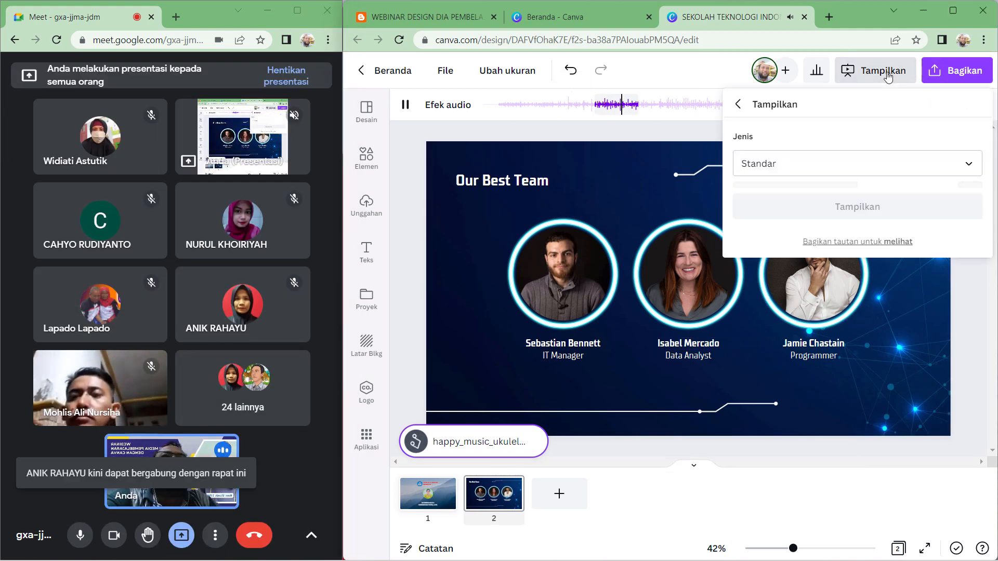
click(445, 487)
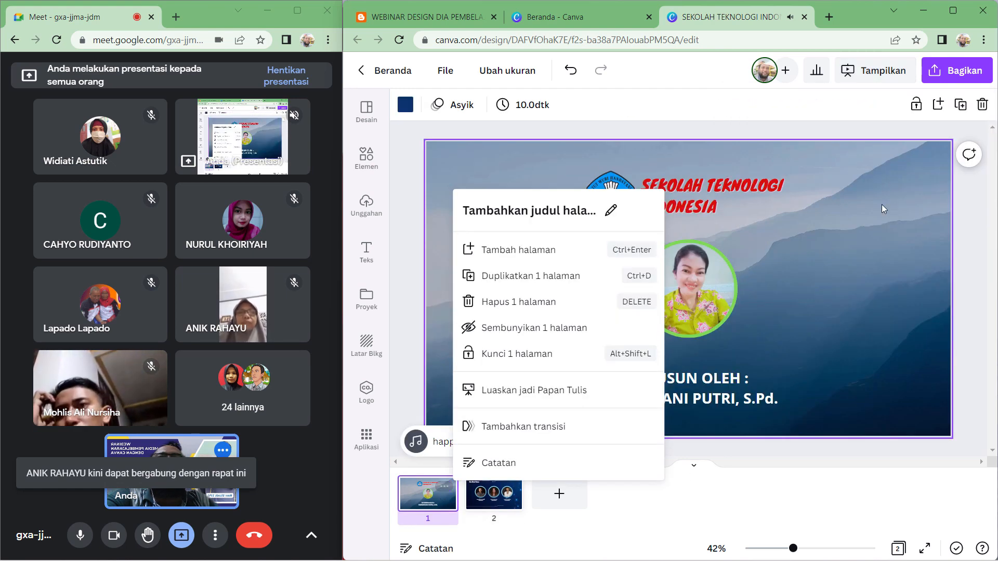
click(736, 487)
click(447, 442)
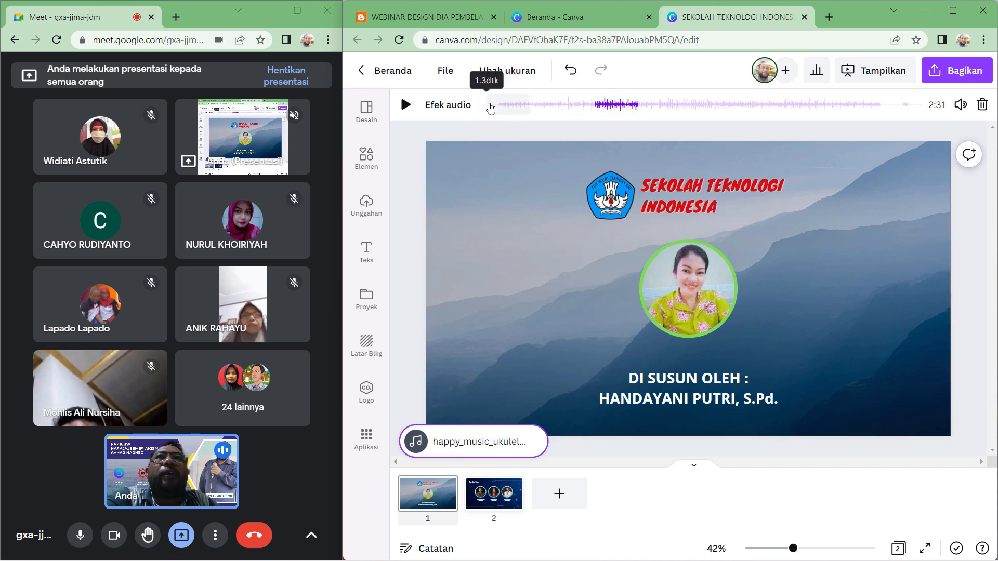
click(886, 75)
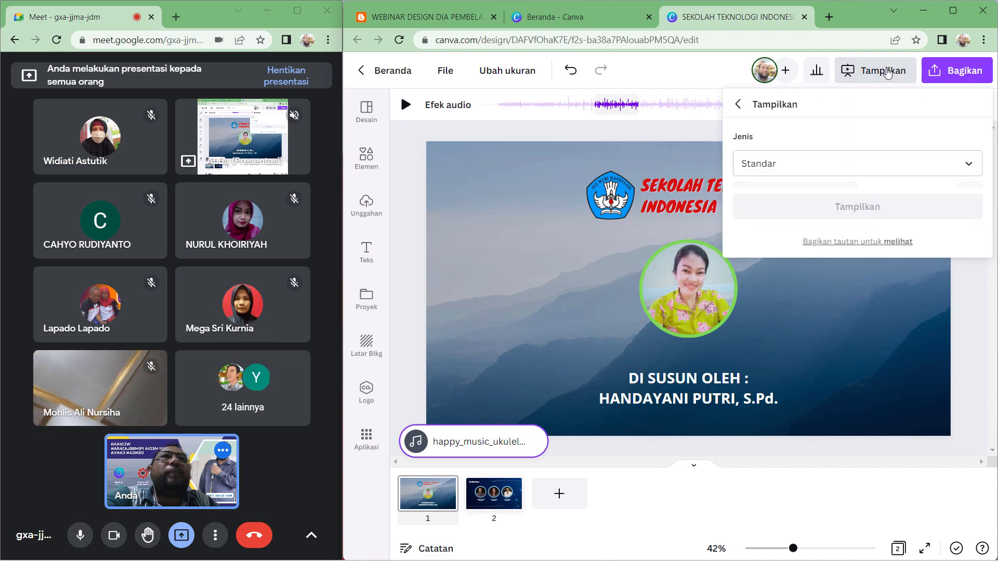
click(827, 198)
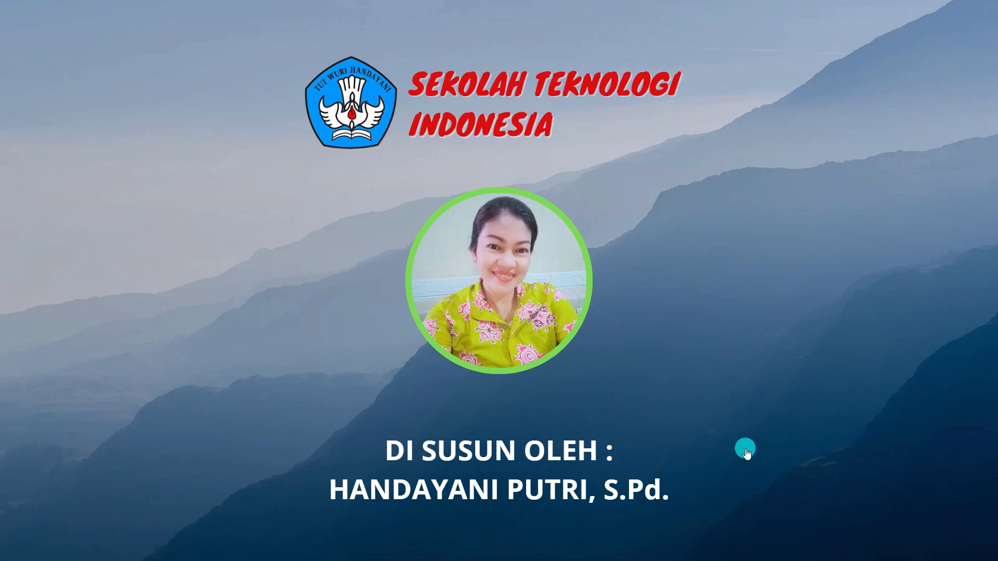
click(746, 451)
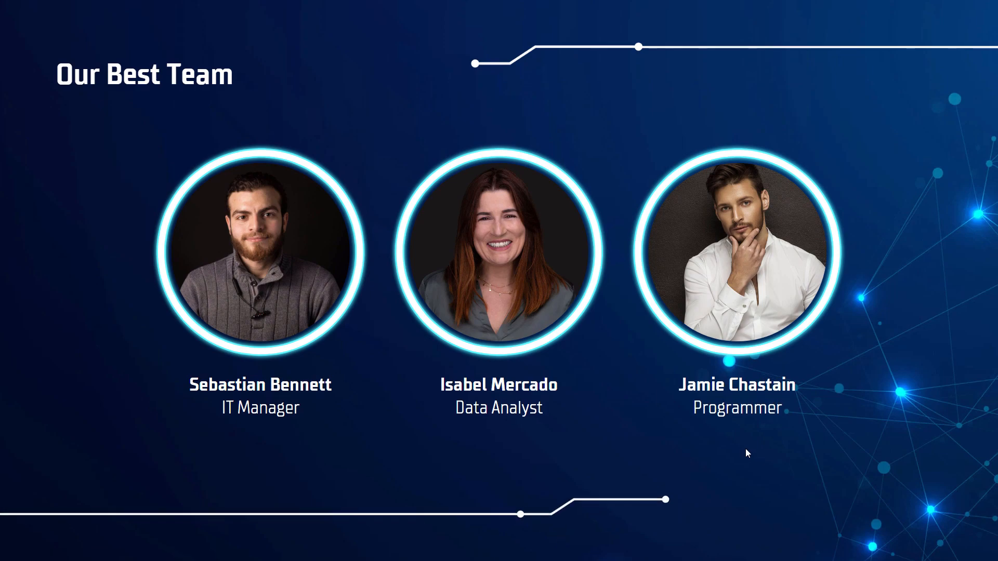
key(Escape)
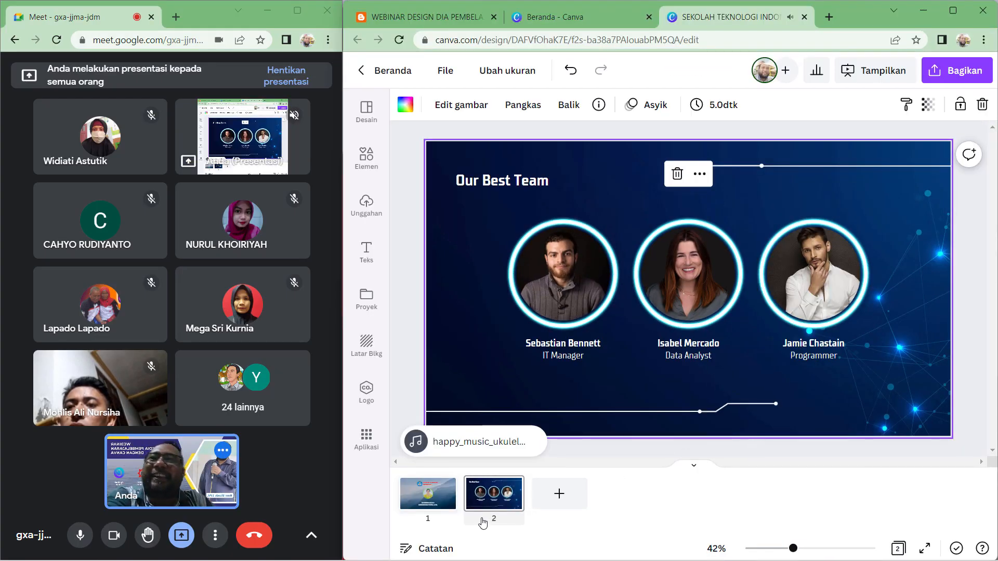
- Start the presentation again from page 1, open its more-options menu, and leave full screen
click(312, 535)
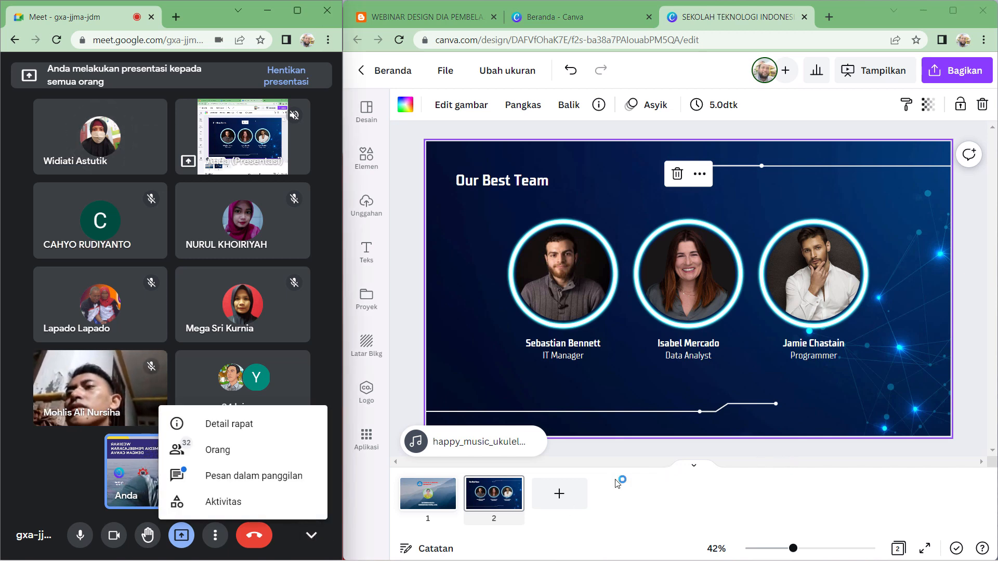
click(428, 493)
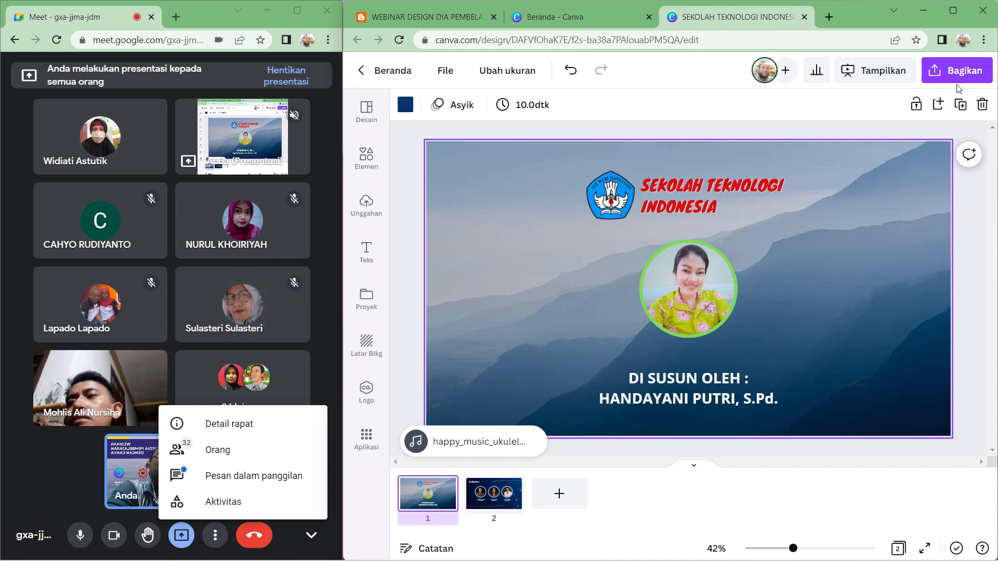
click(875, 70)
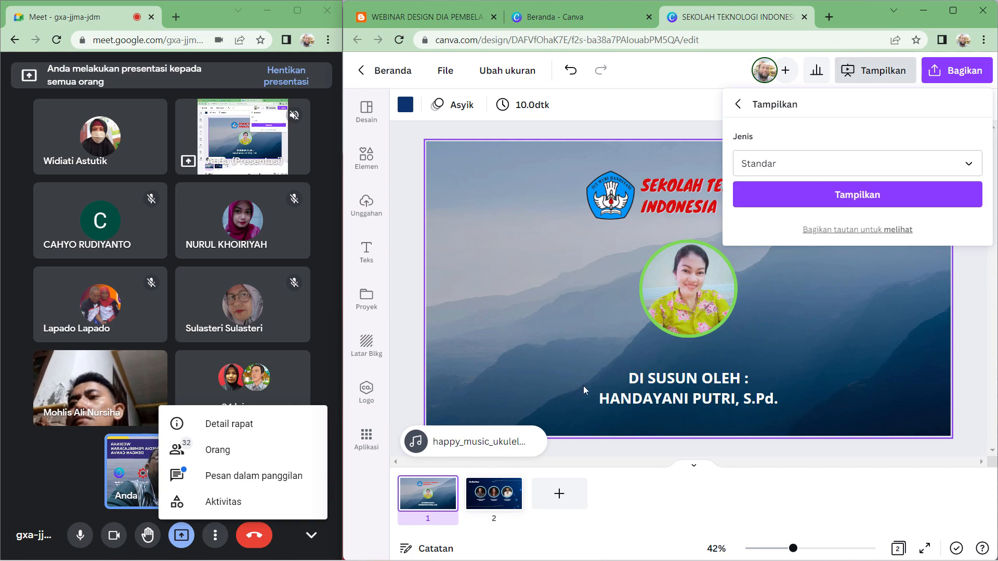
click(785, 198)
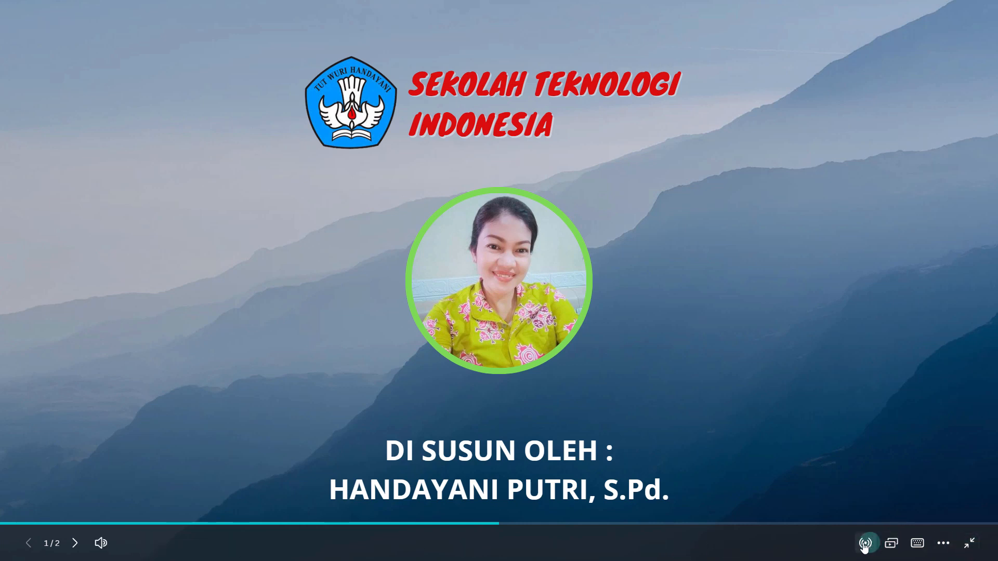
click(949, 545)
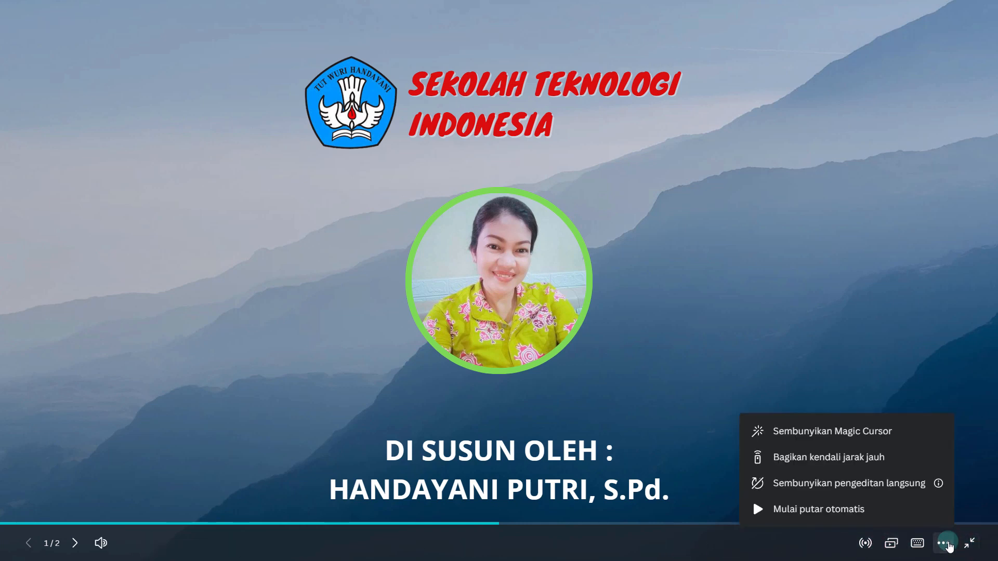
click(970, 544)
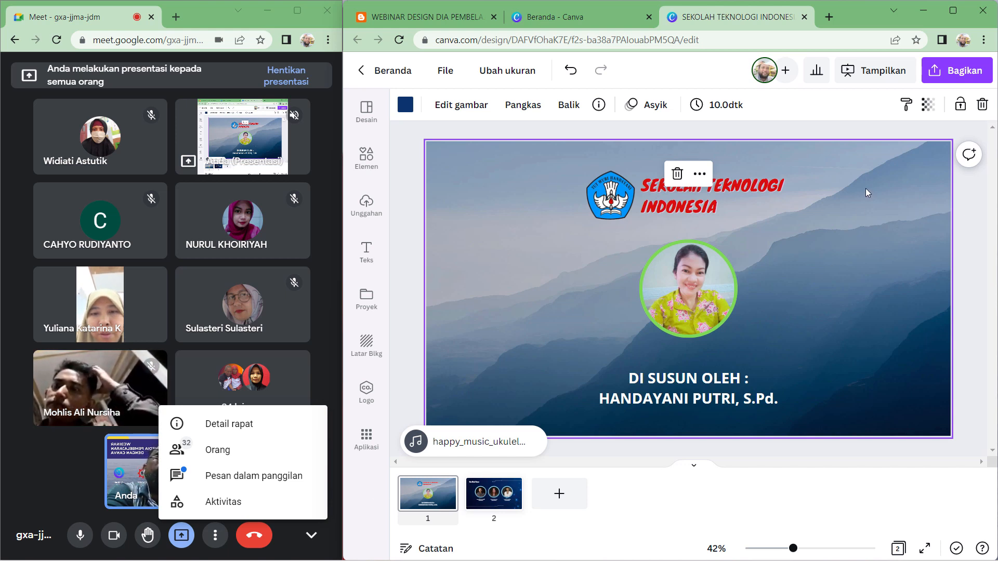
mouse_move(813, 559)
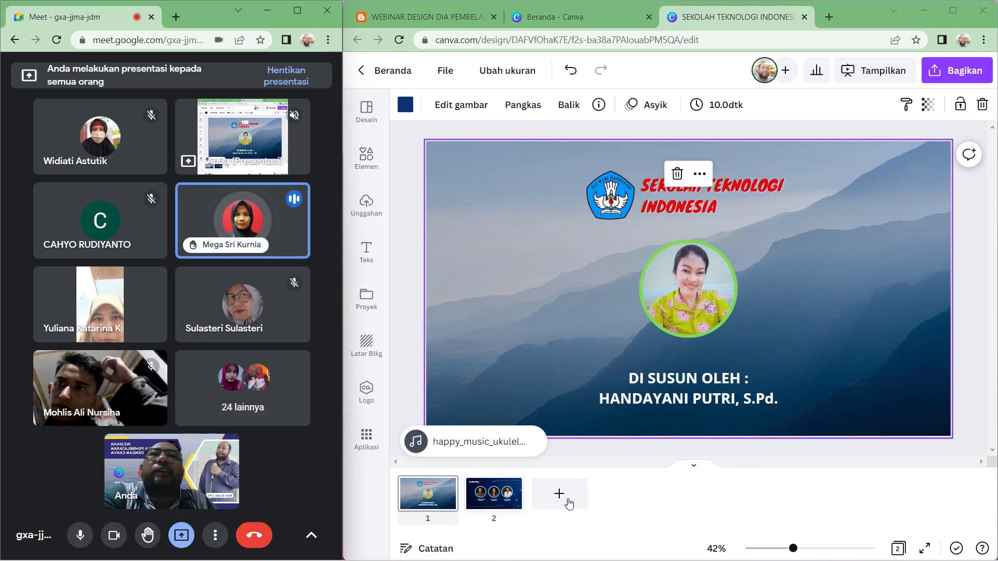
- Delete the second page from the design
click(511, 488)
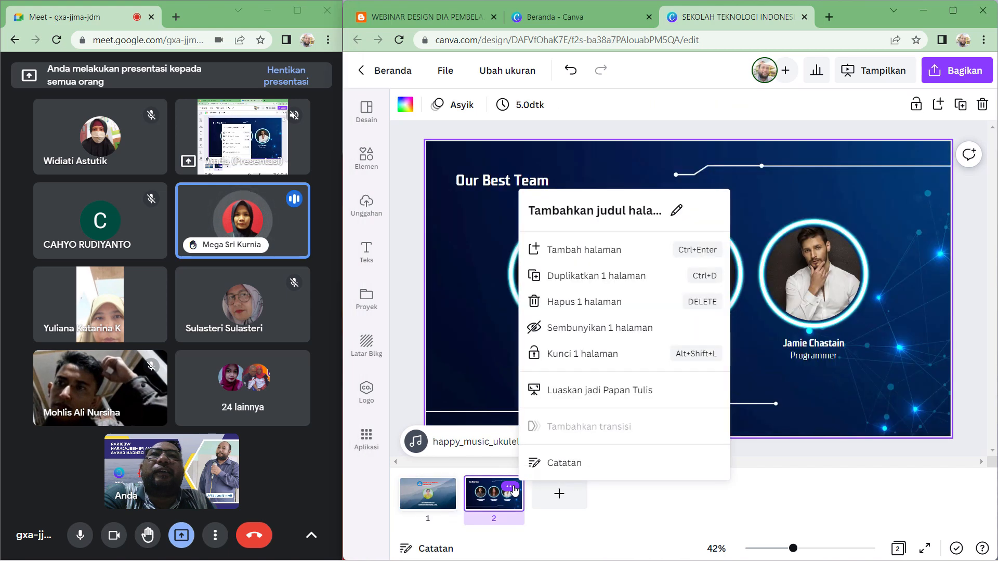
click(599, 302)
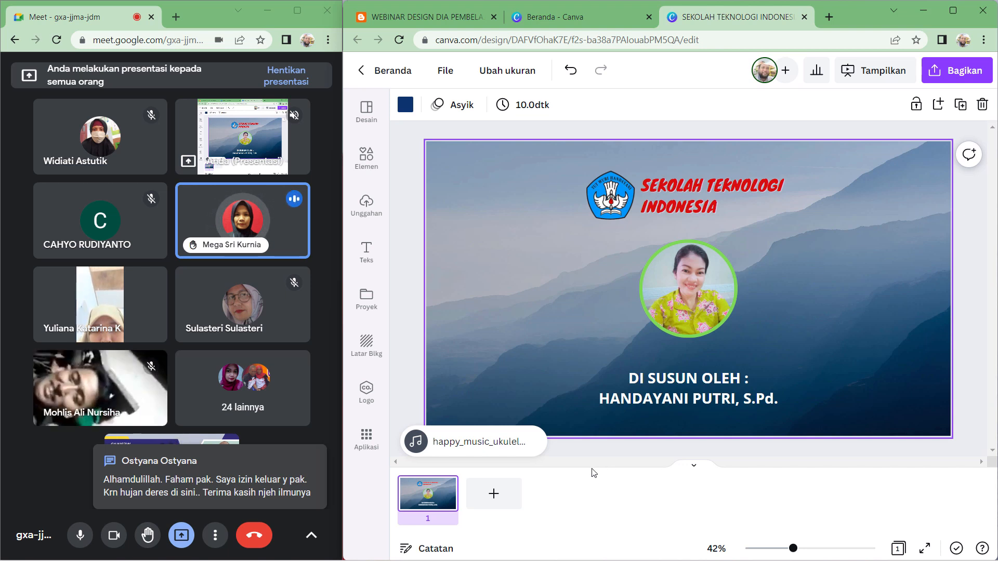
- Send the message "Silahkan" in the meeting's in-call chat and close the chat panel
click(313, 540)
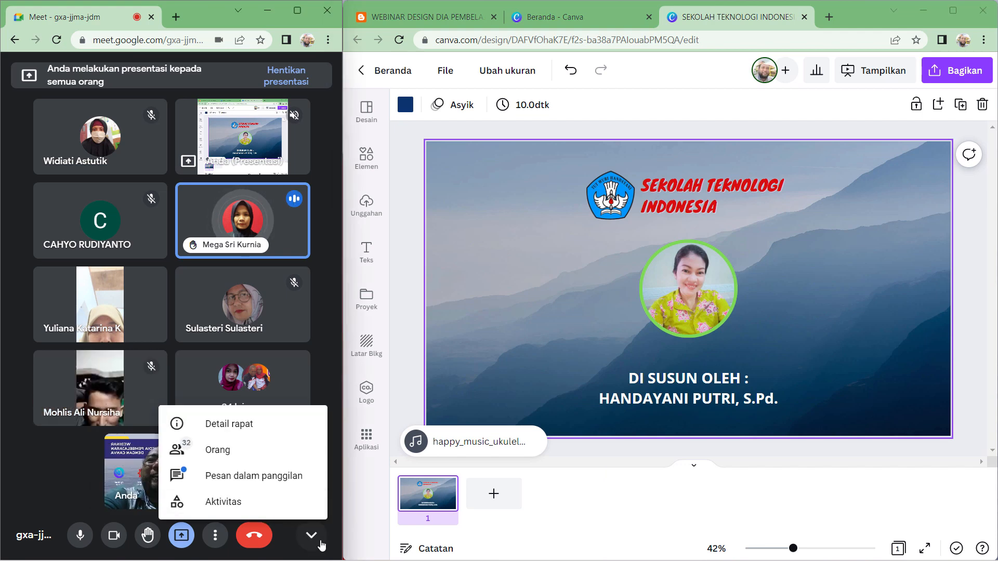
click(292, 479)
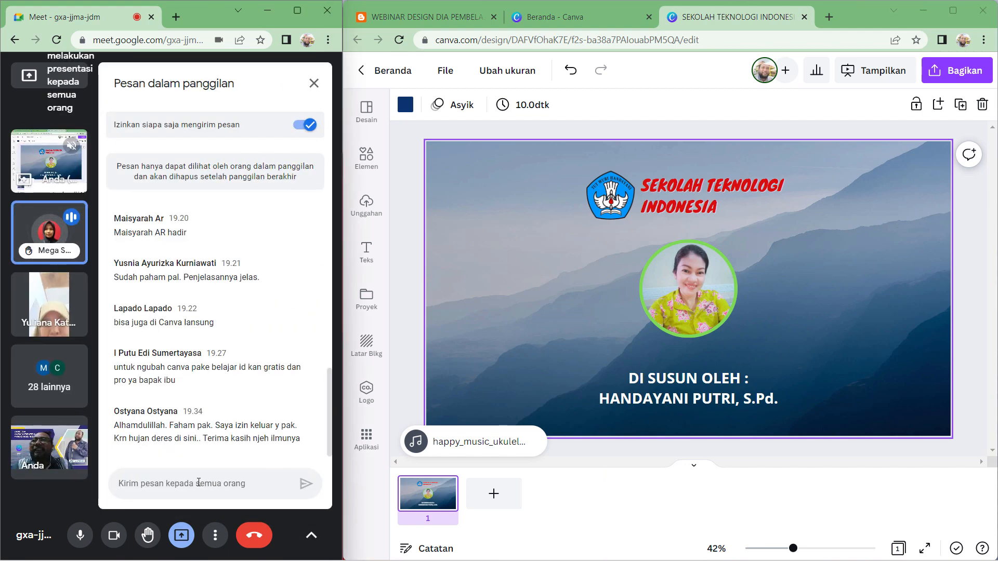
click(182, 484)
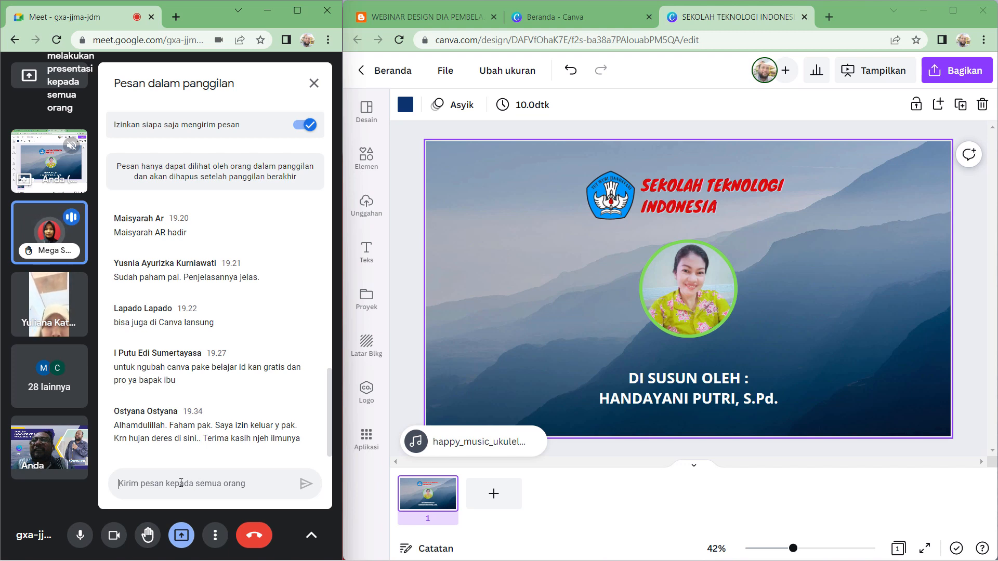
text(S)
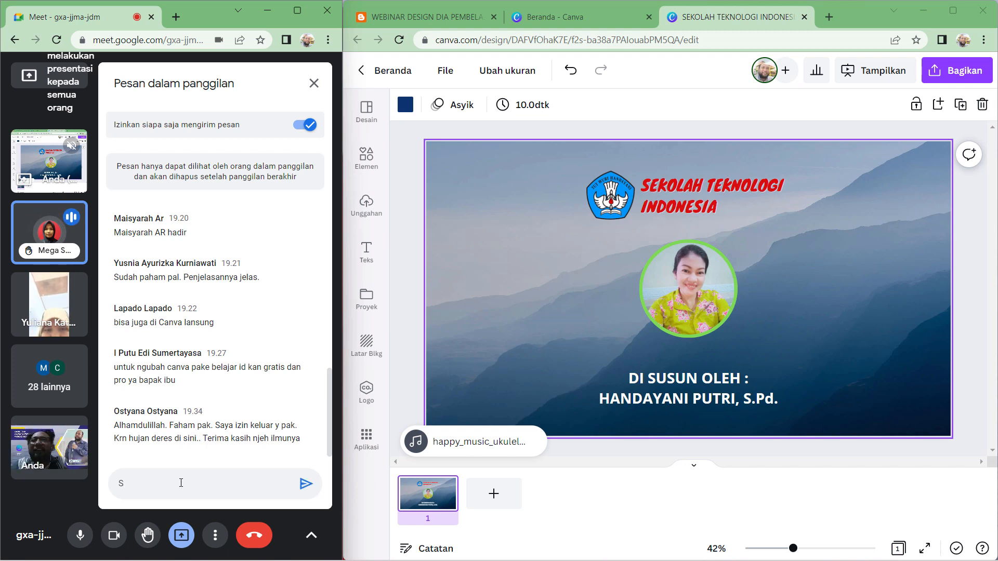
text(ilahkan)
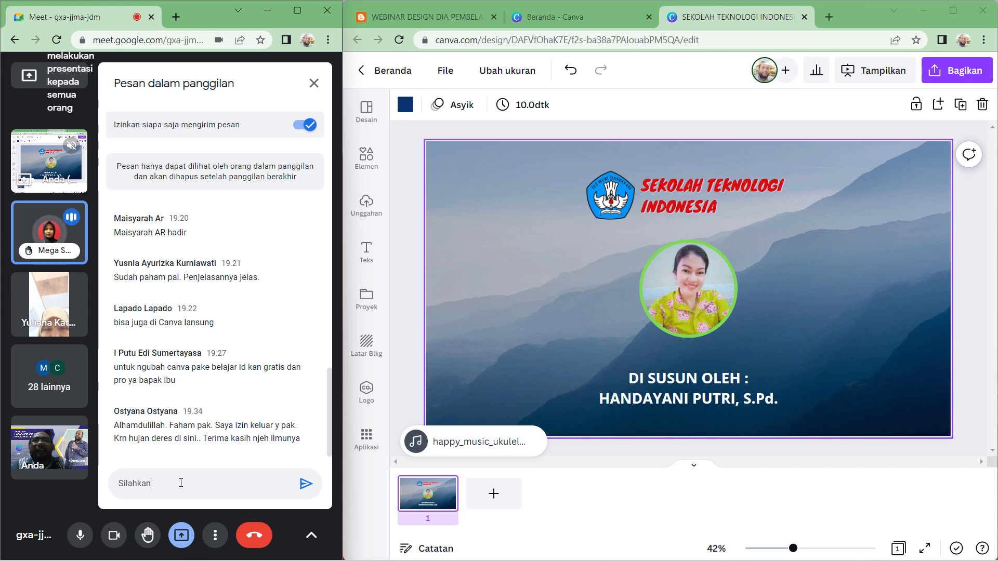
key(Return)
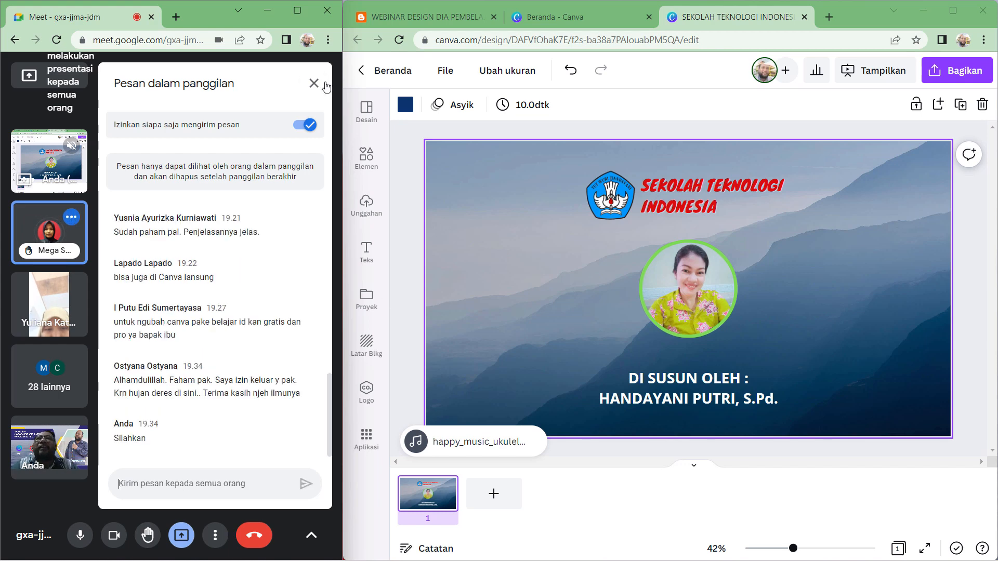
click(314, 84)
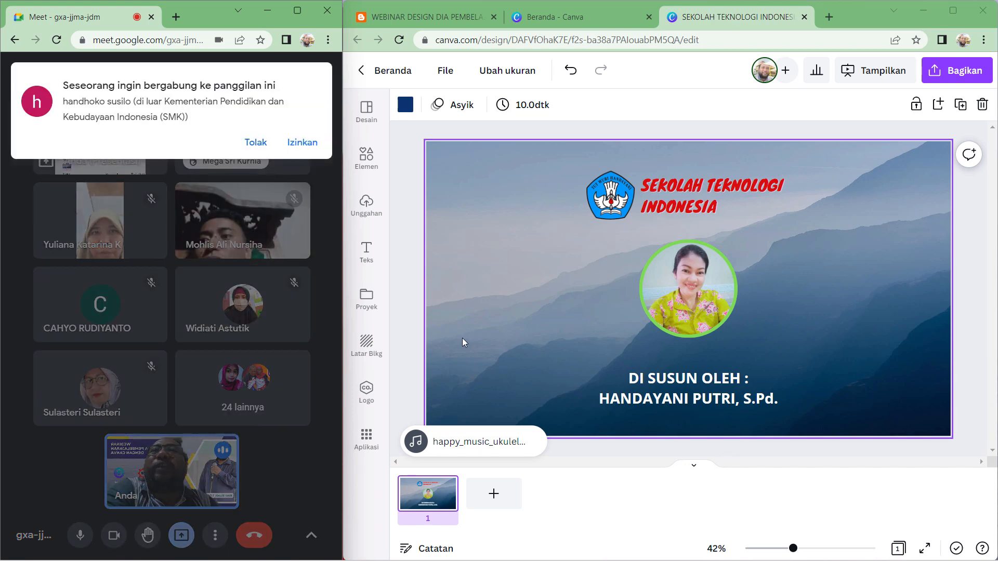
- Admit the person asking to join the call, then open and close the in-call messages panel
click(306, 143)
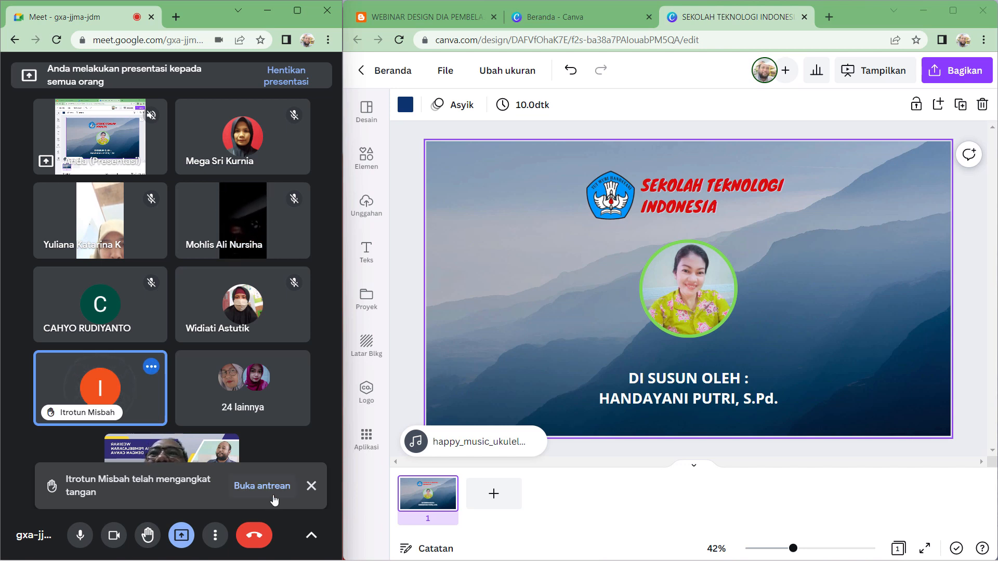
click(315, 538)
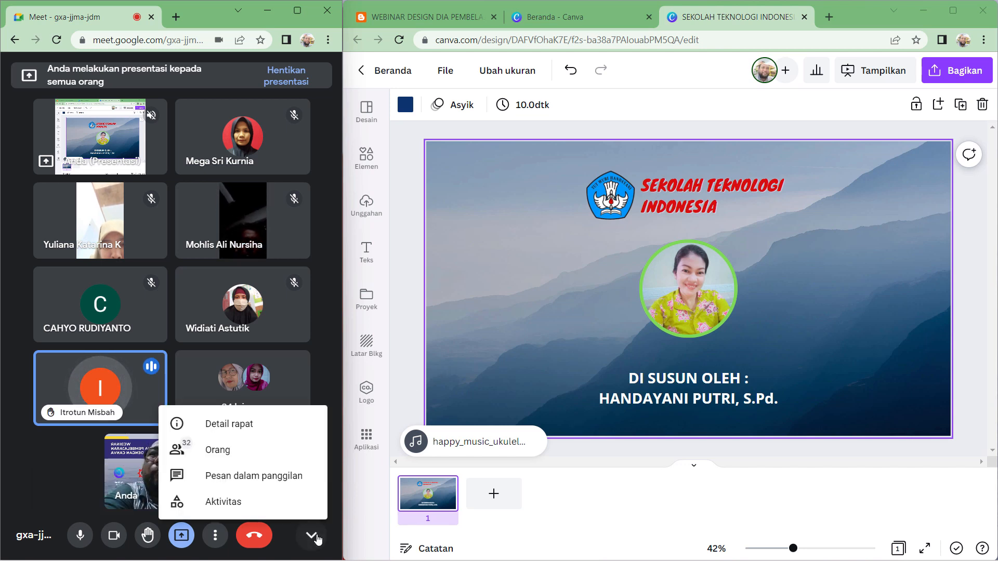
click(283, 474)
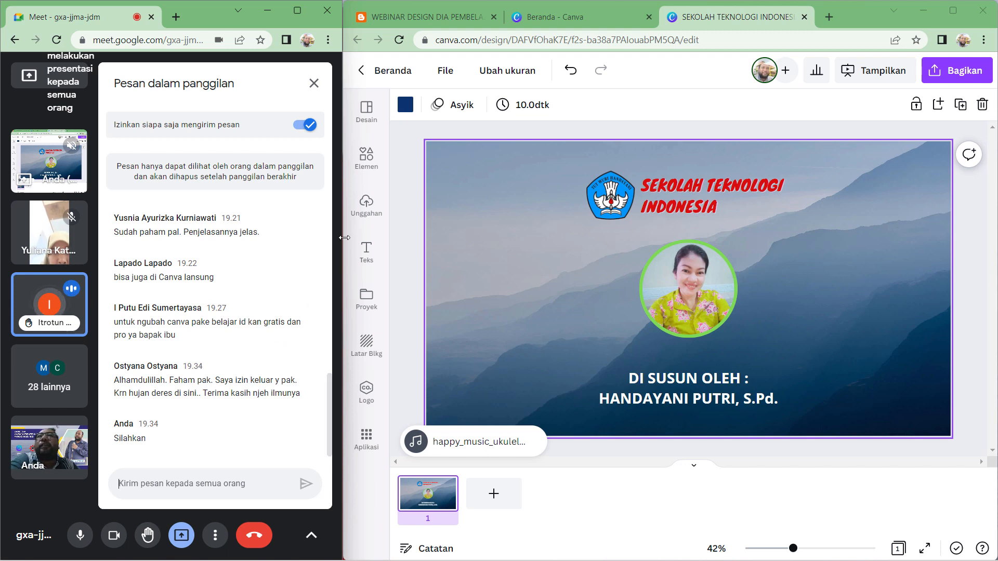
click(322, 83)
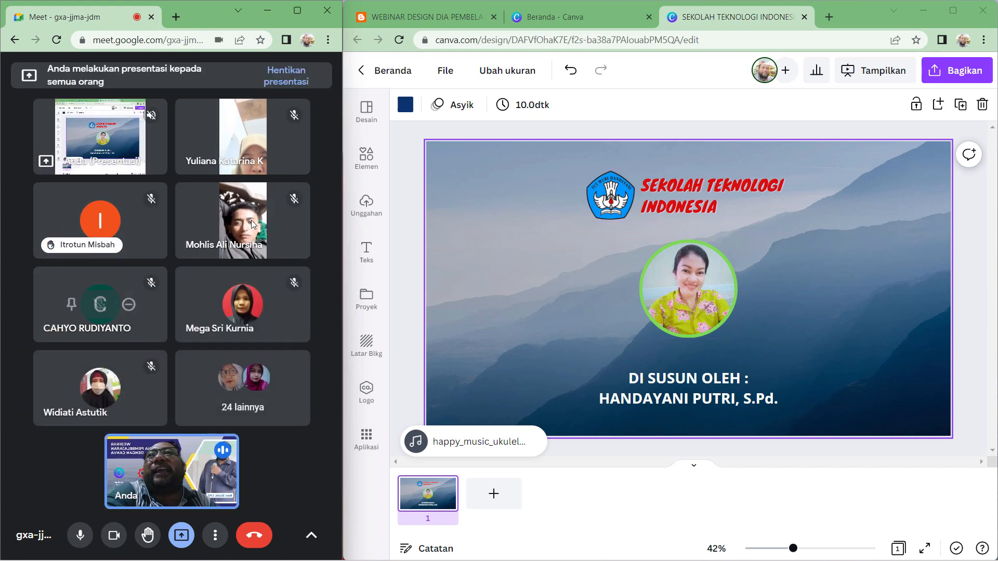
- Open the Canva desktop app to browse its home page, recent designs and account menu, then close it
mouse_move(581, 557)
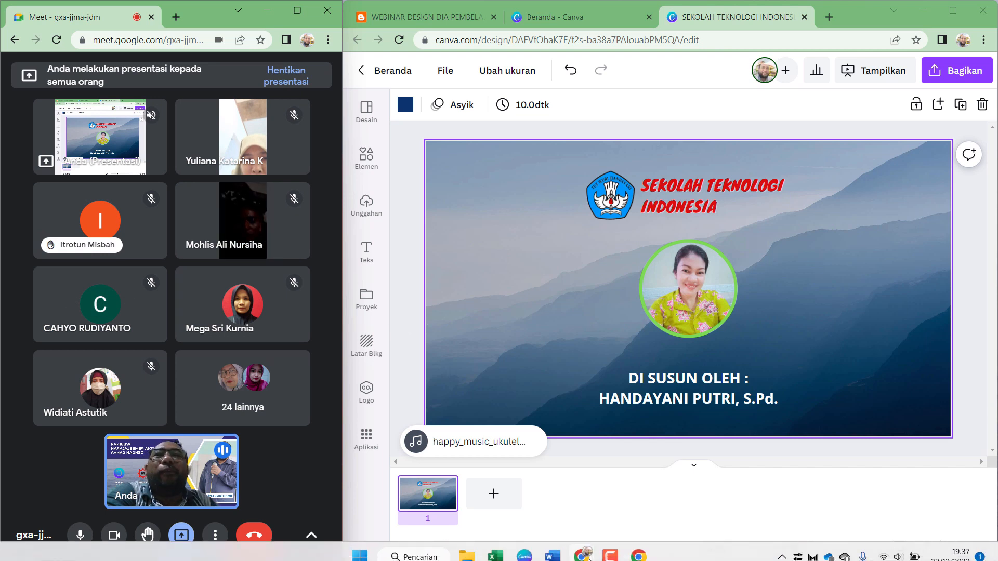
click(525, 546)
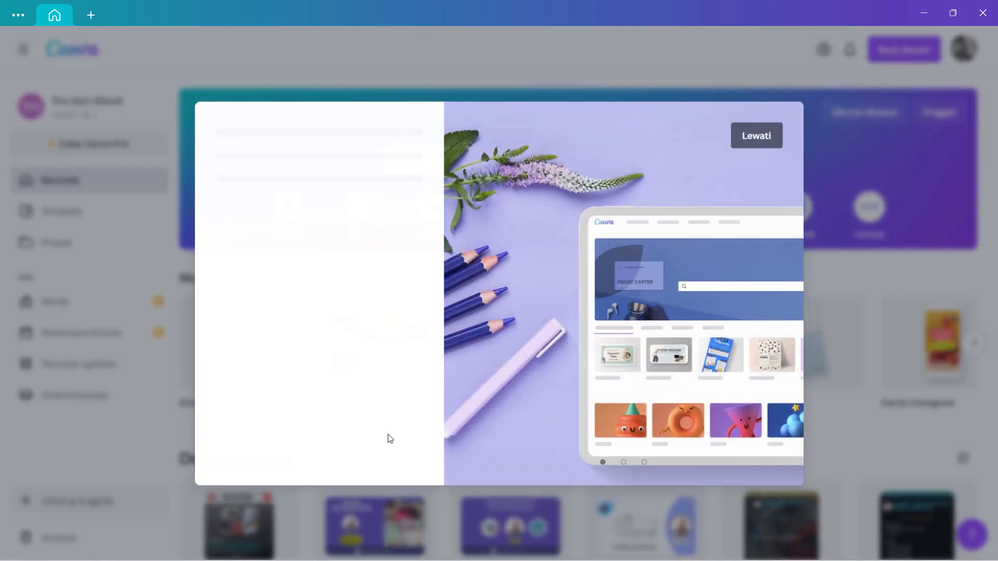
click(762, 139)
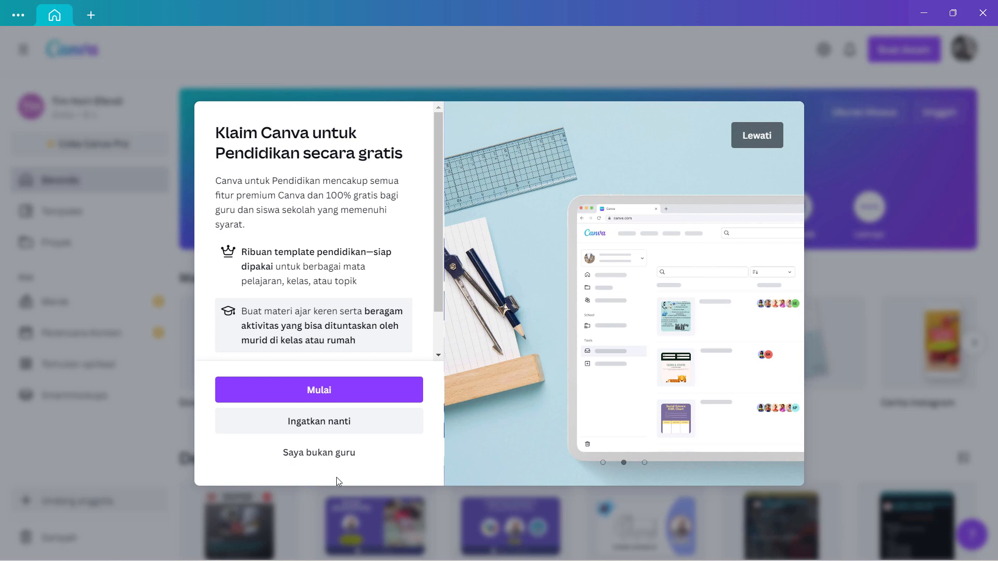
click(764, 137)
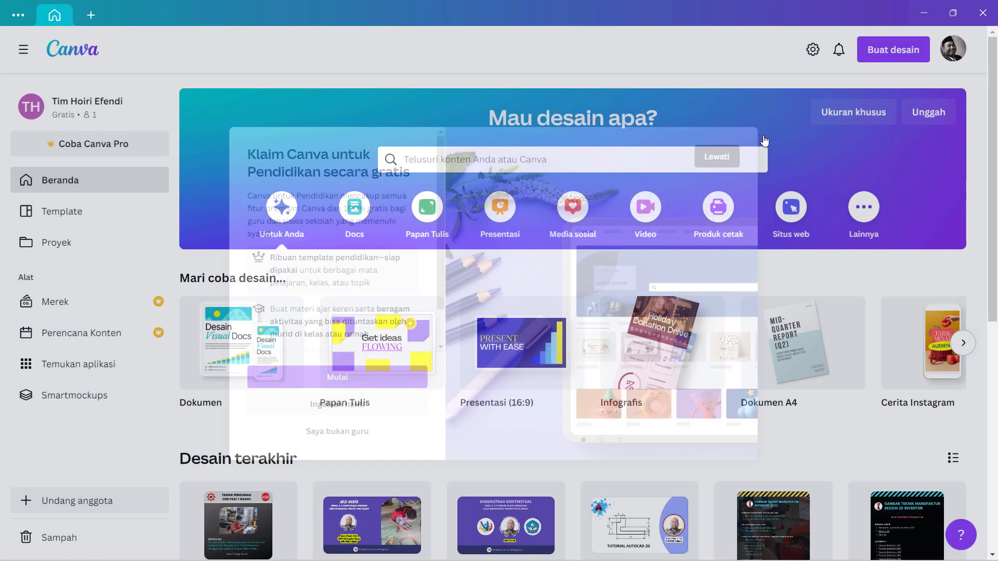
scroll(442, 405, down, 4)
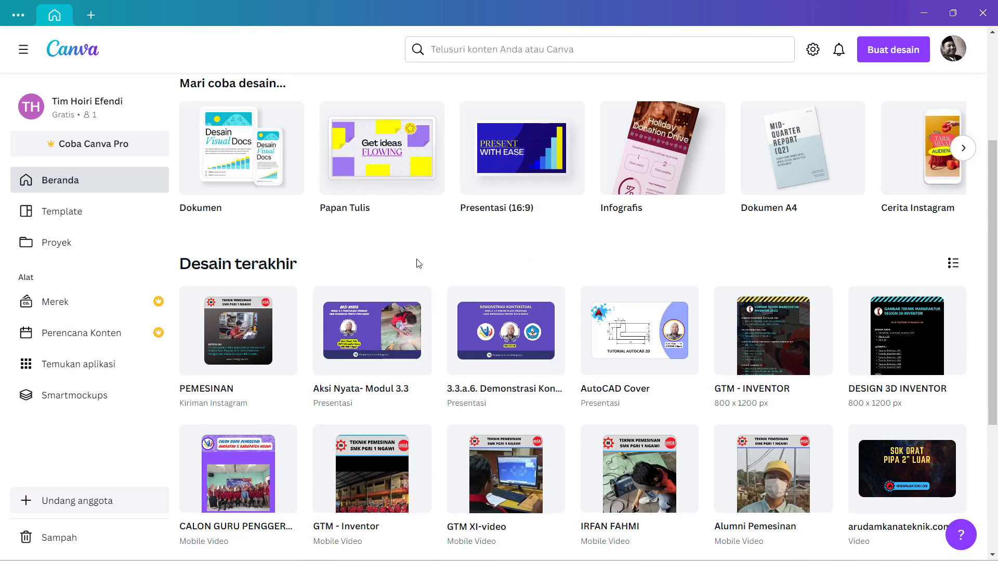
scroll(488, 314, down, 4)
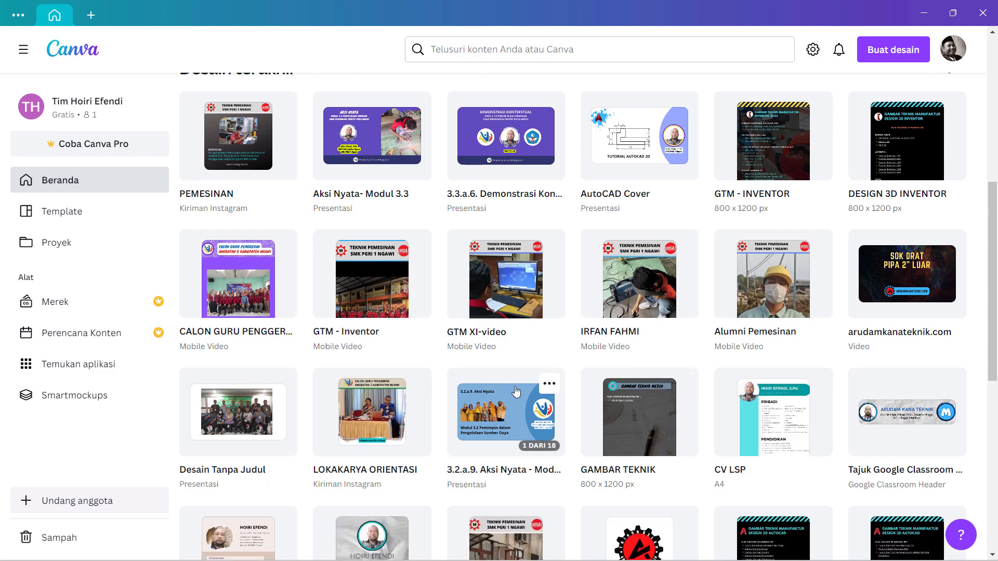
scroll(493, 390, down, 4)
scroll(493, 390, up, 11)
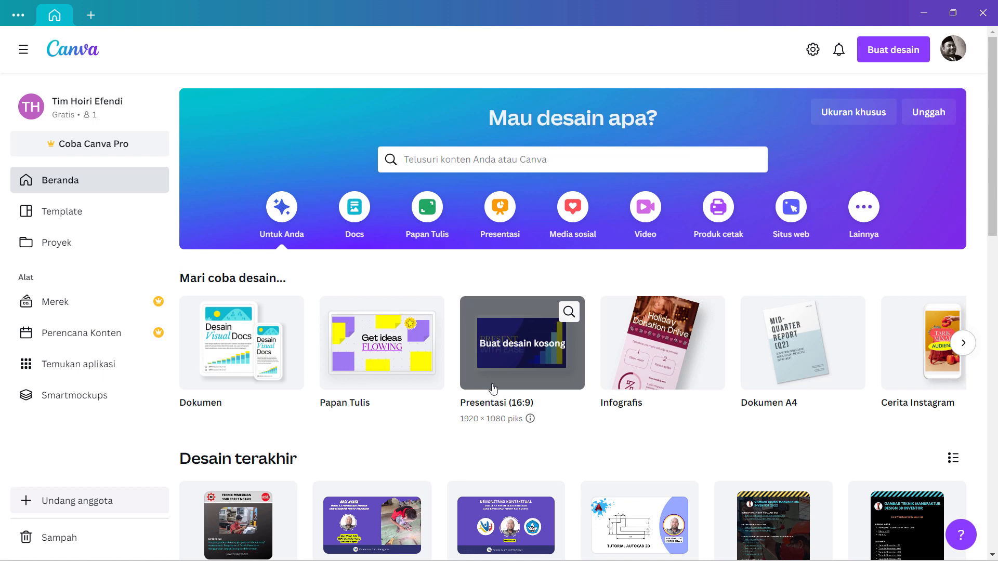
click(953, 52)
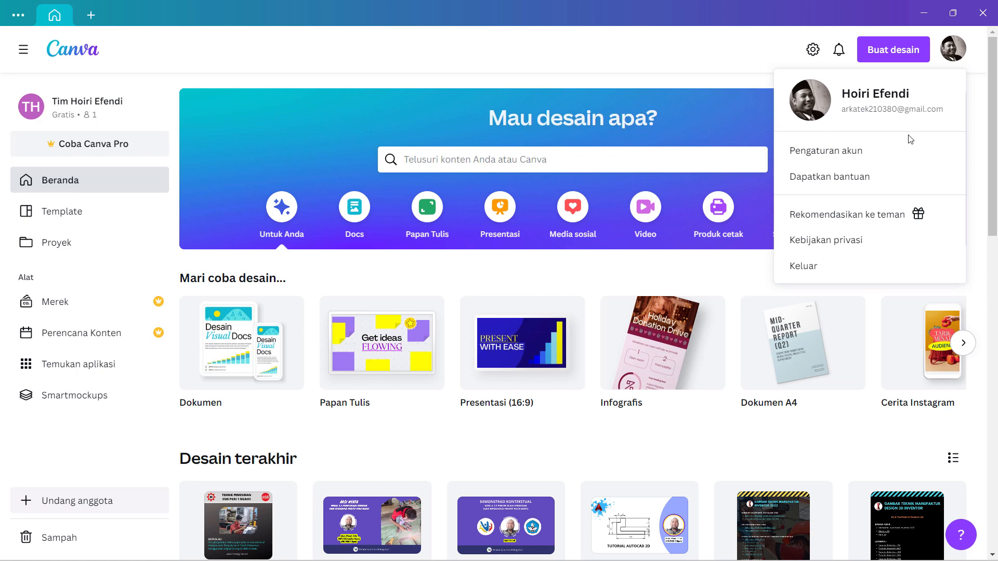
click(983, 15)
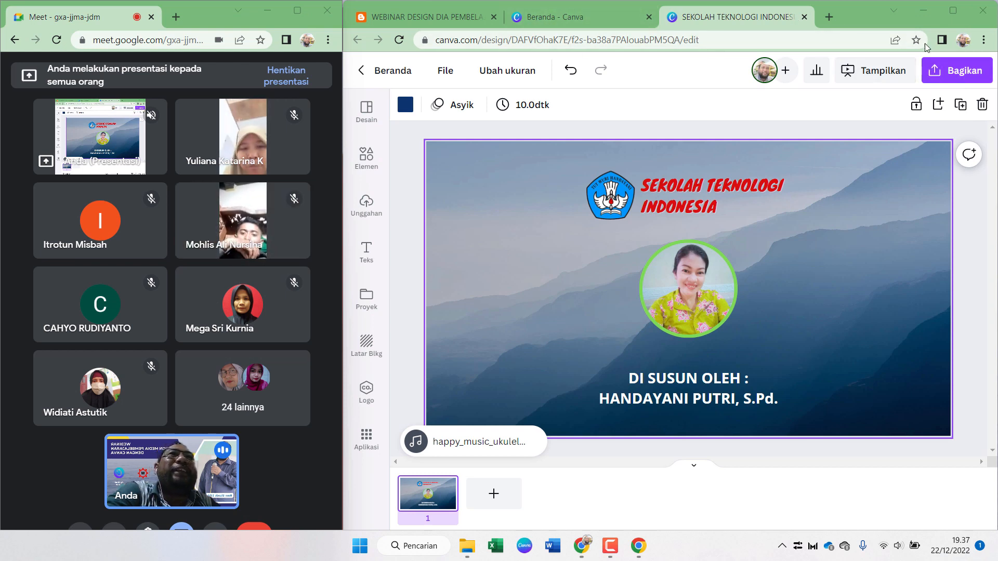
- Switch to the Canva home tab and admit the participants asking to join the call
click(579, 17)
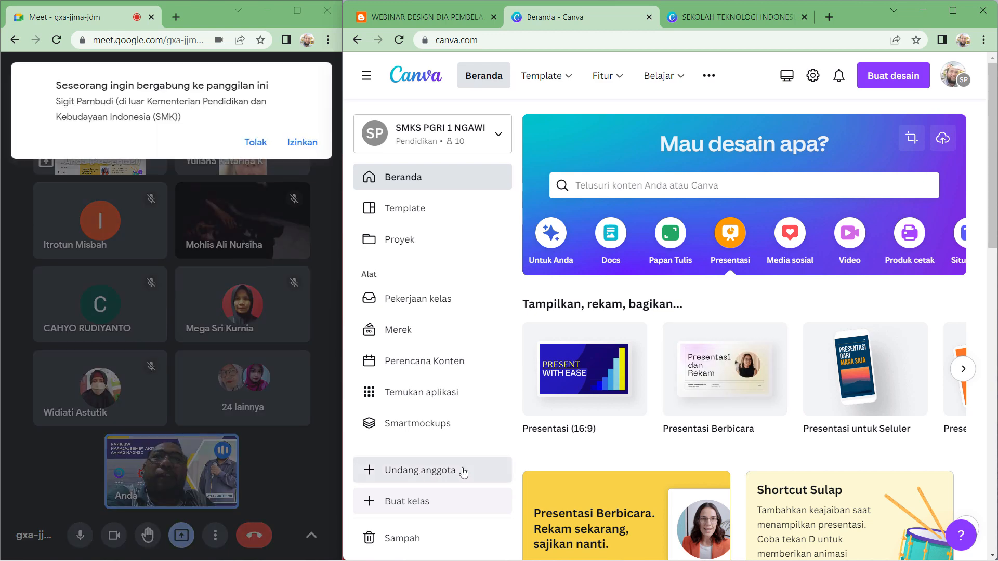
click(300, 142)
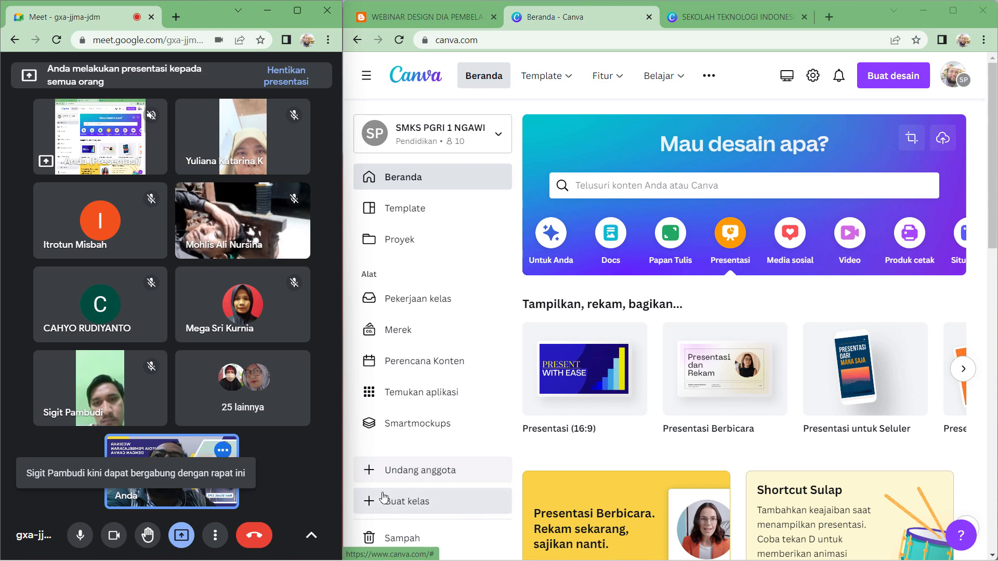
scroll(432, 497, down, 3)
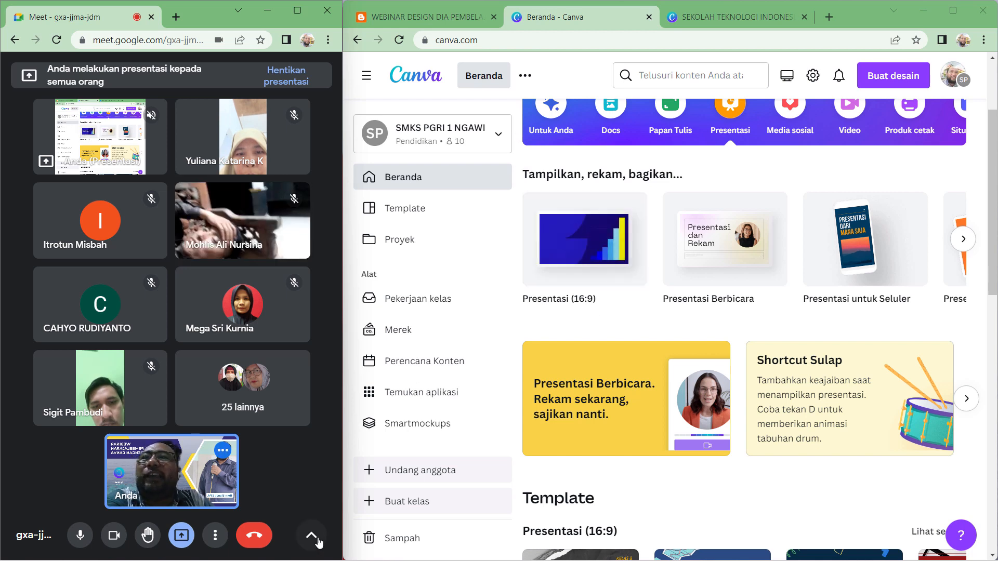
click(314, 537)
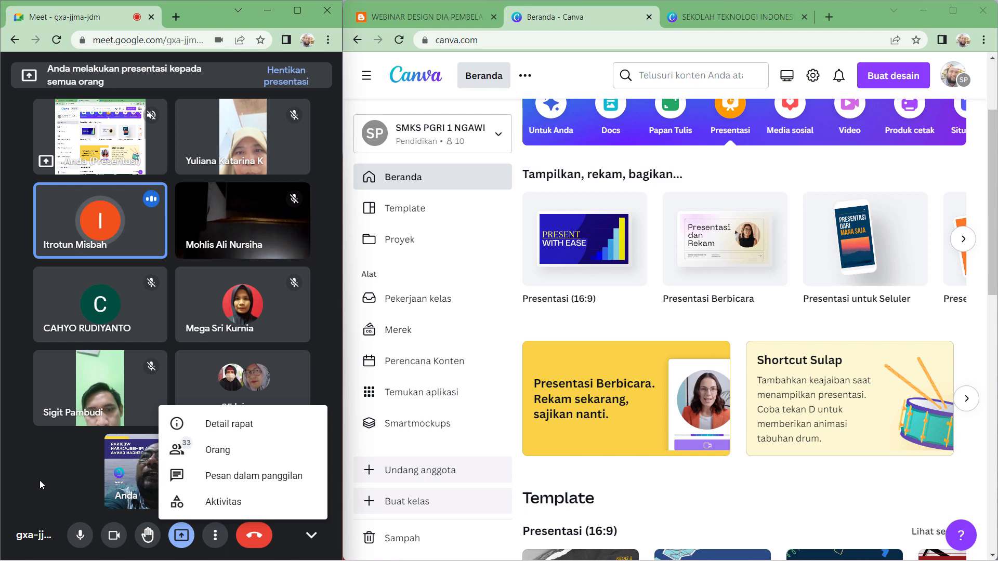
click(66, 492)
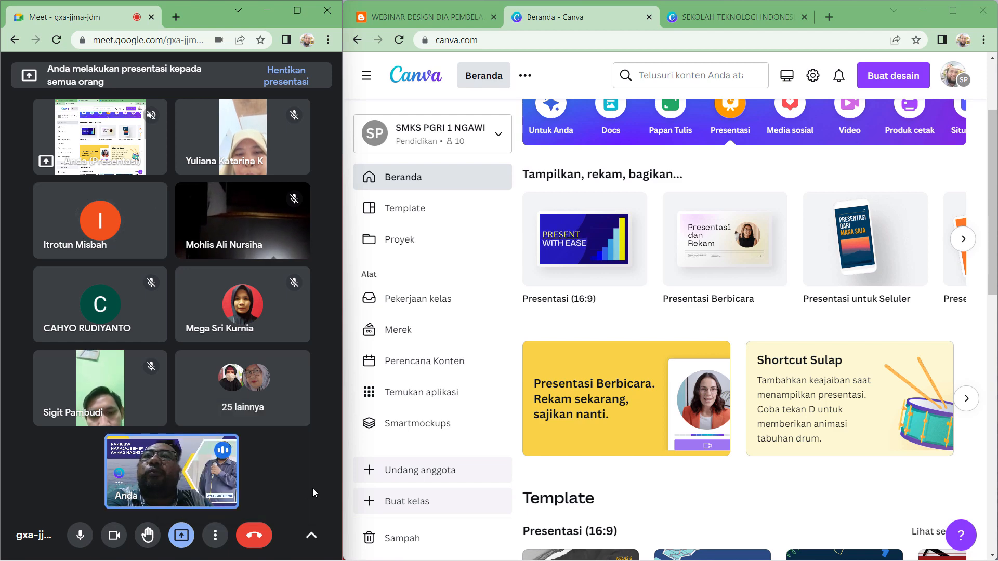
scroll(721, 384, up, 3)
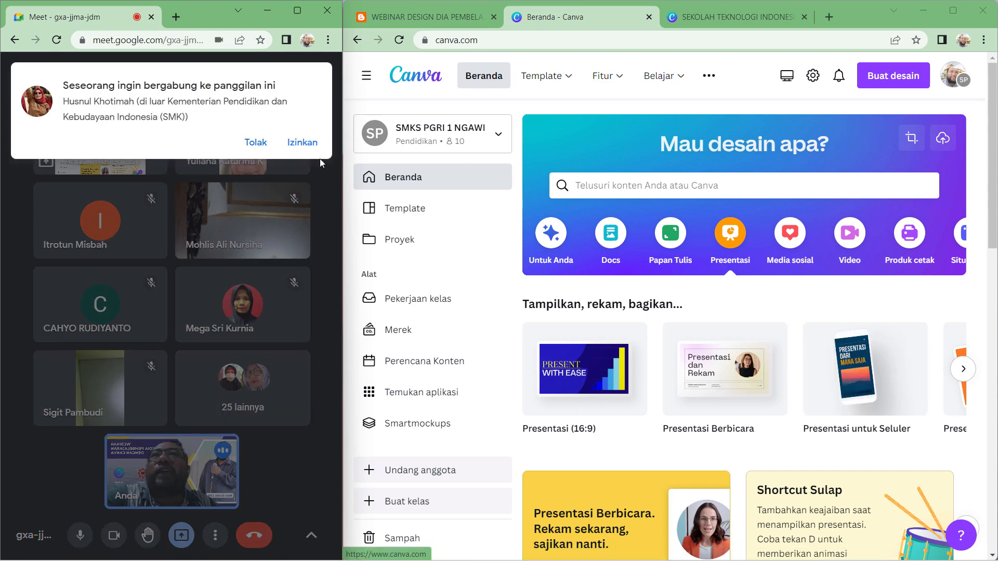
click(302, 142)
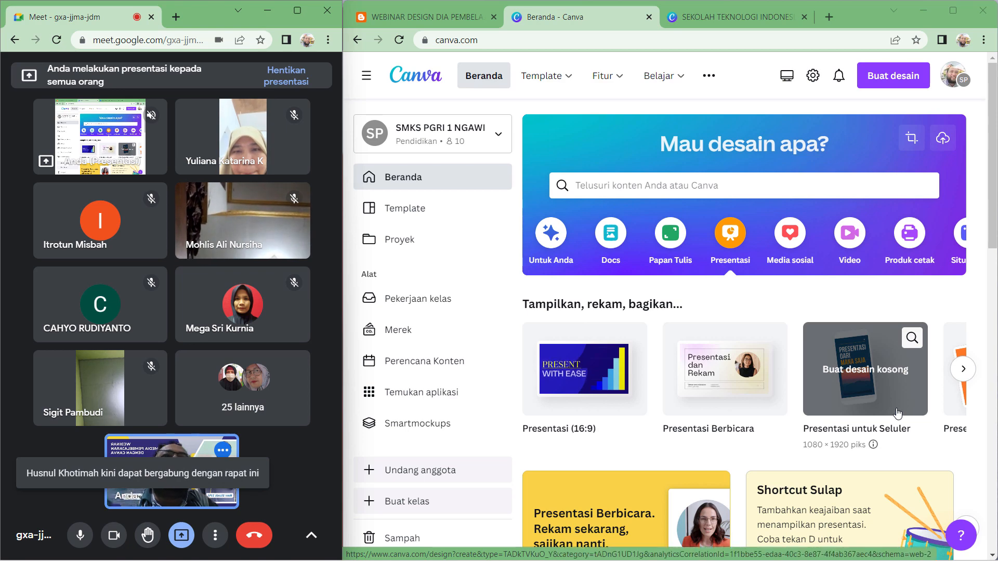
- Create a blank Presentasi untuk Seluler design, close the old design tab, and keep editing in the browser
mouse_move(997, 560)
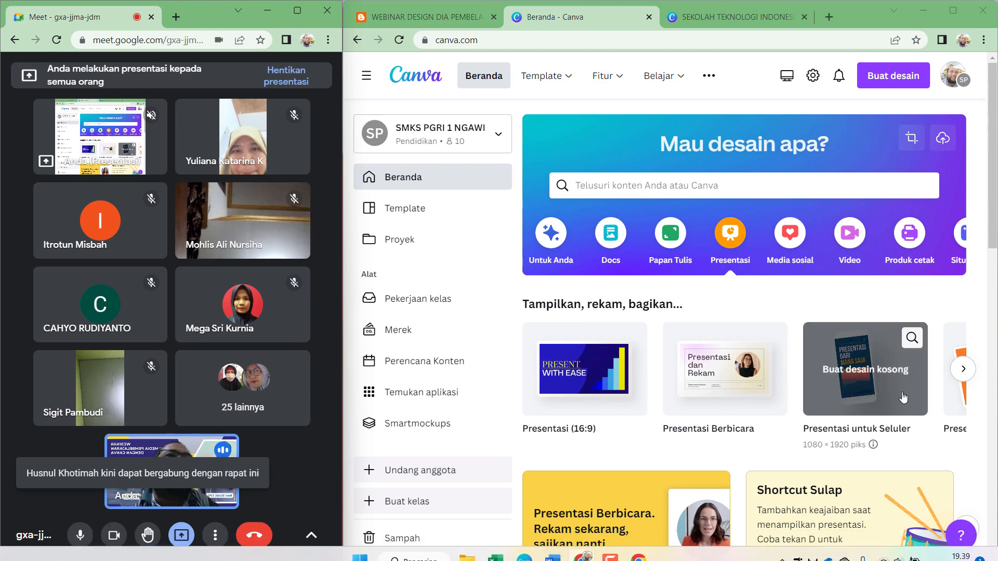
click(904, 398)
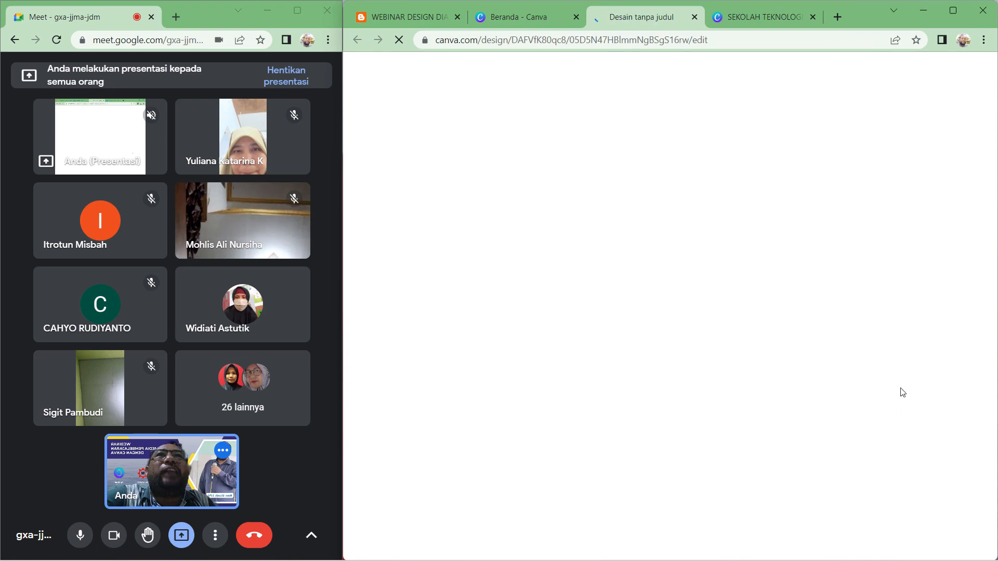
click(813, 17)
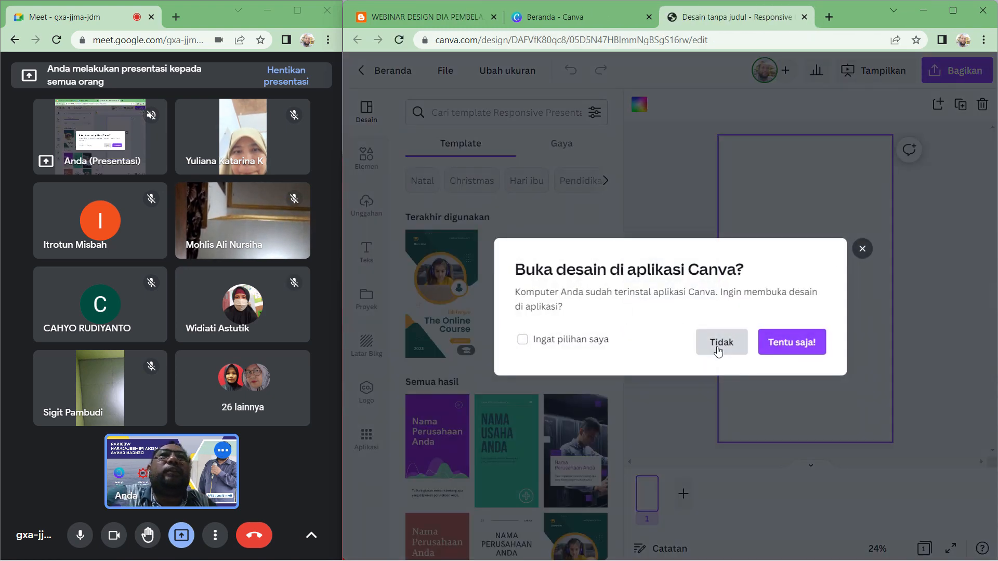
click(718, 347)
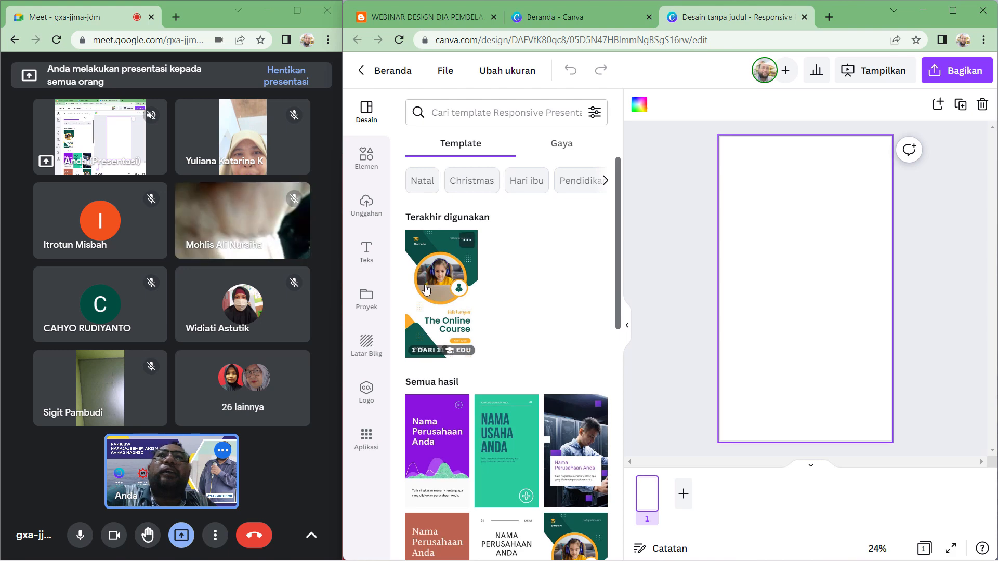
- Apply the first page of the Online Course Mobile-First Presentation template to the blank design
click(443, 311)
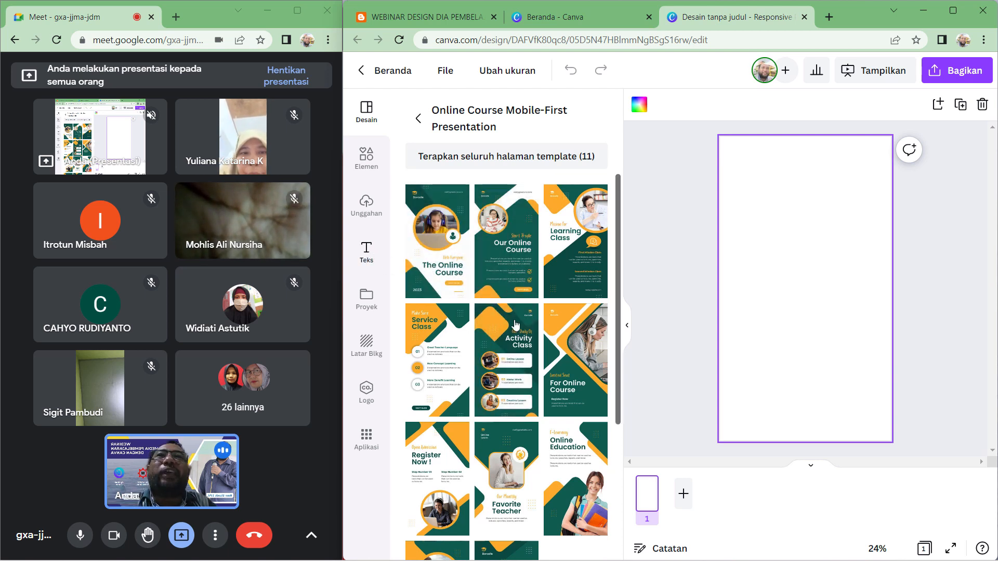
click(438, 248)
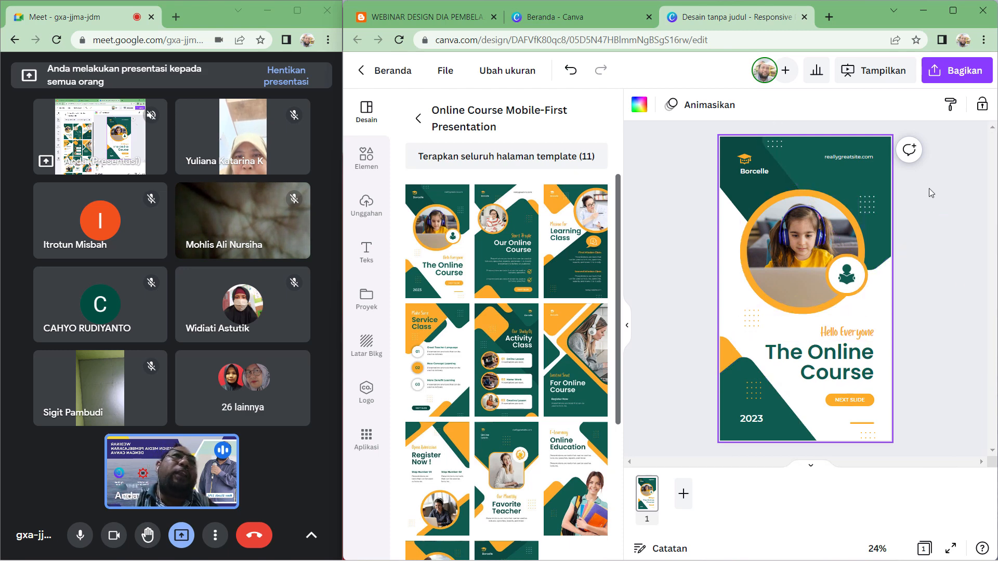
- Copy the blog page's web address and replace the template's website text with mesingrisa.com
click(628, 330)
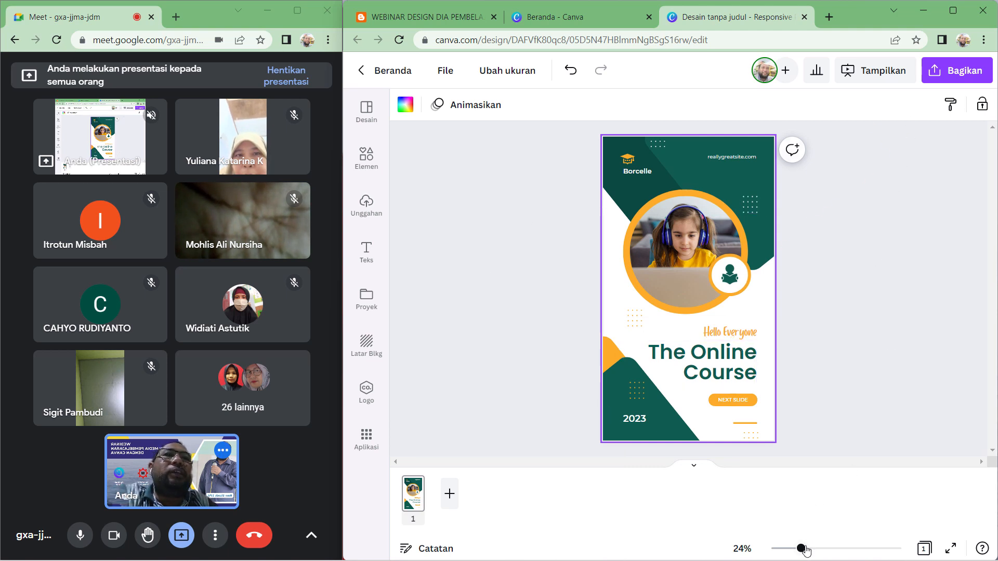
drag(805, 551, 817, 550)
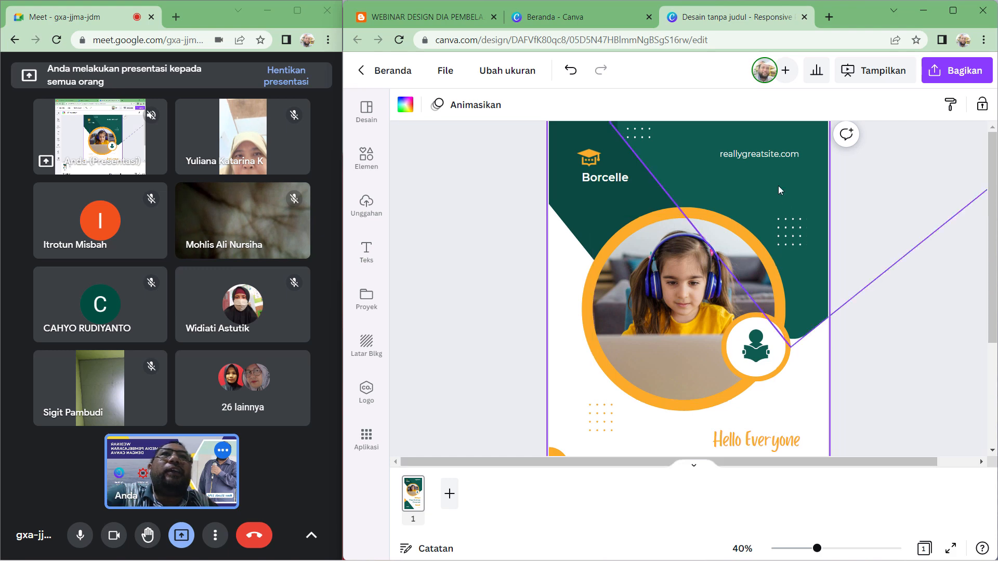
click(748, 158)
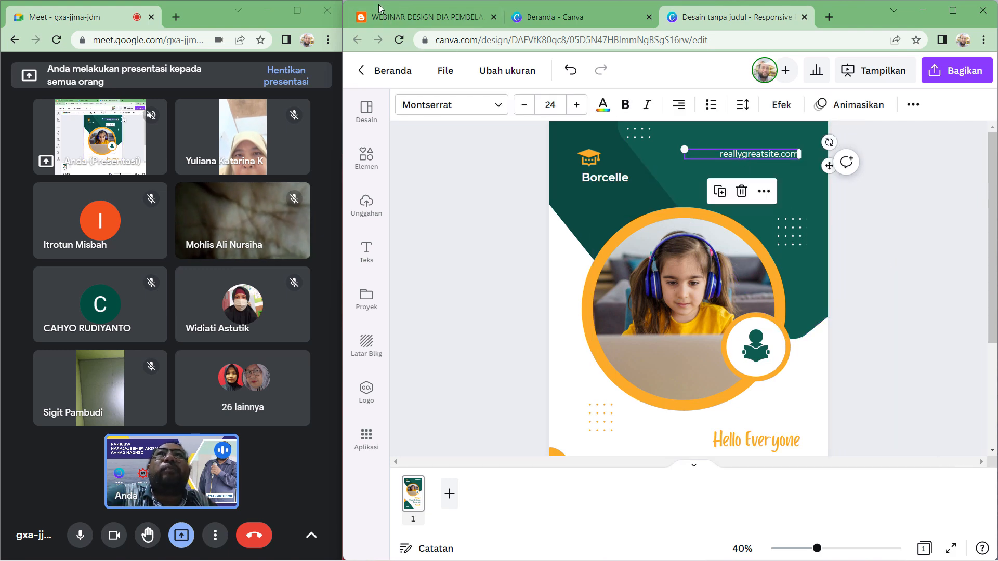
click(416, 16)
drag(435, 40, 497, 41)
right_click(491, 40)
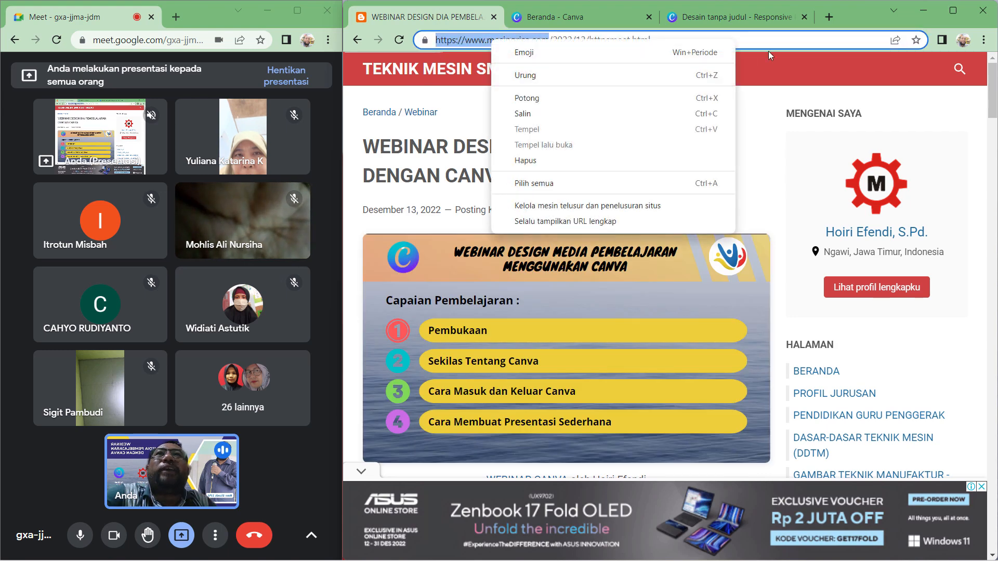
click(787, 42)
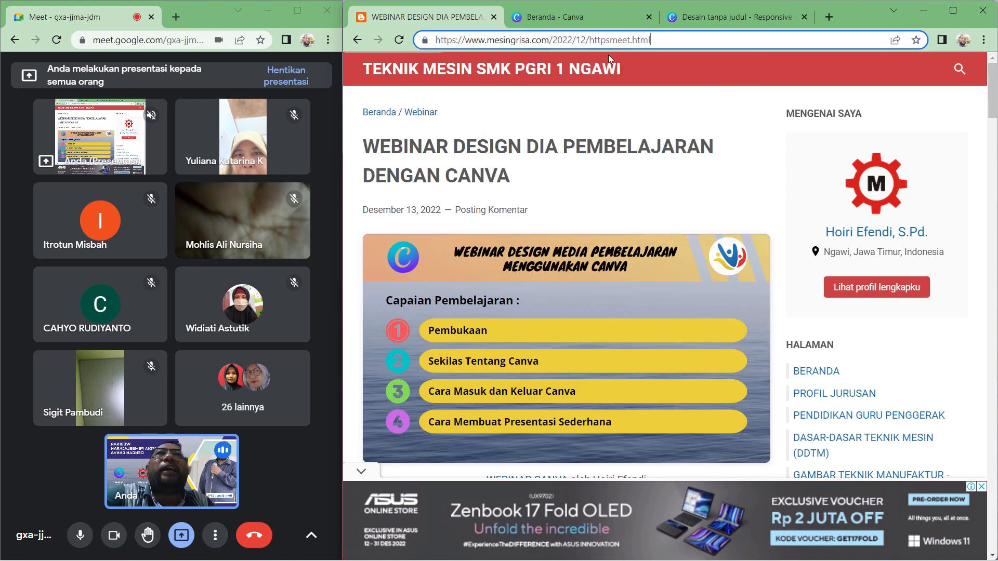
click(731, 19)
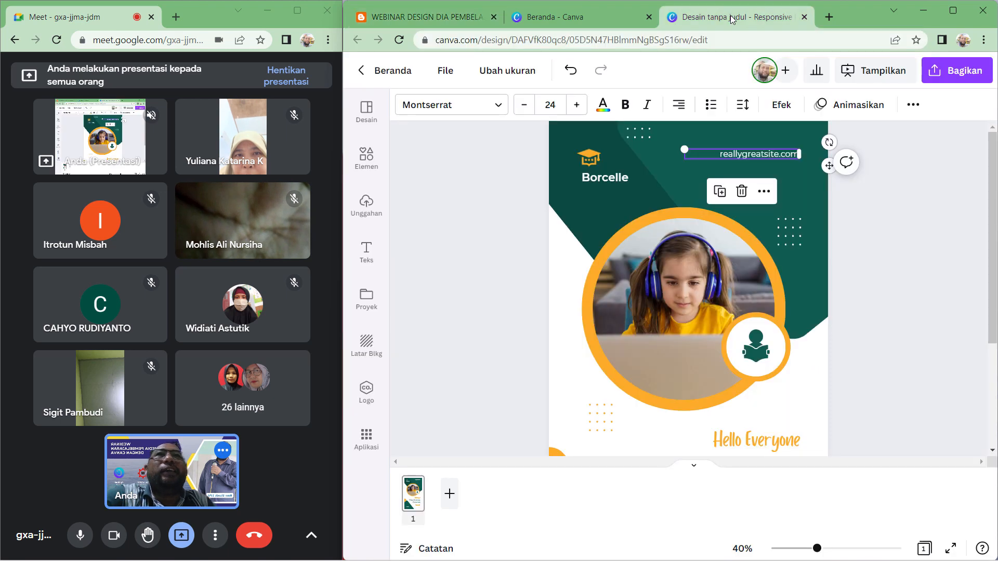
double_click(765, 155)
click(772, 155)
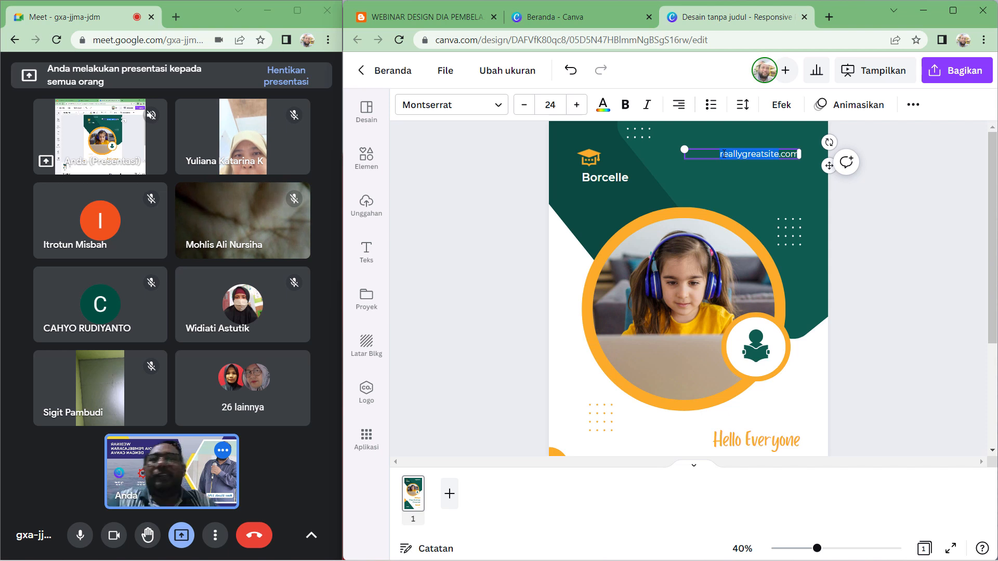
text(mesingrisa)
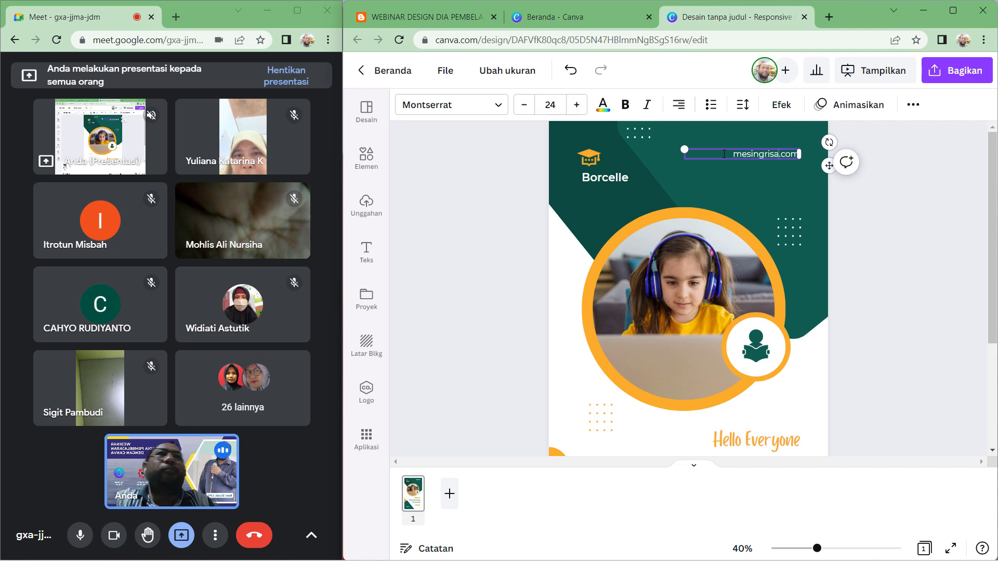
- Delete the graduation cap icon above the Borcelle label
click(461, 218)
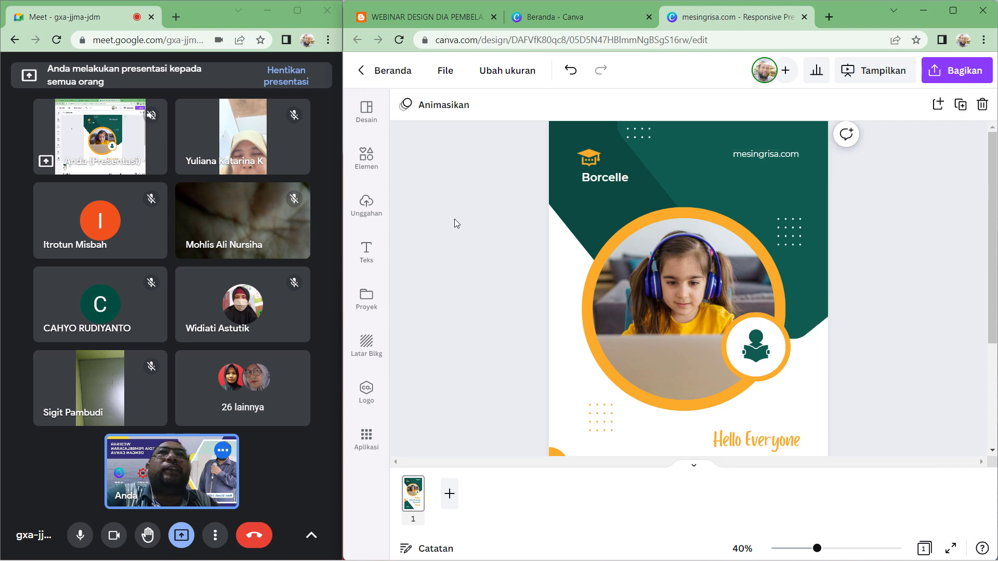
click(587, 162)
key(Delete)
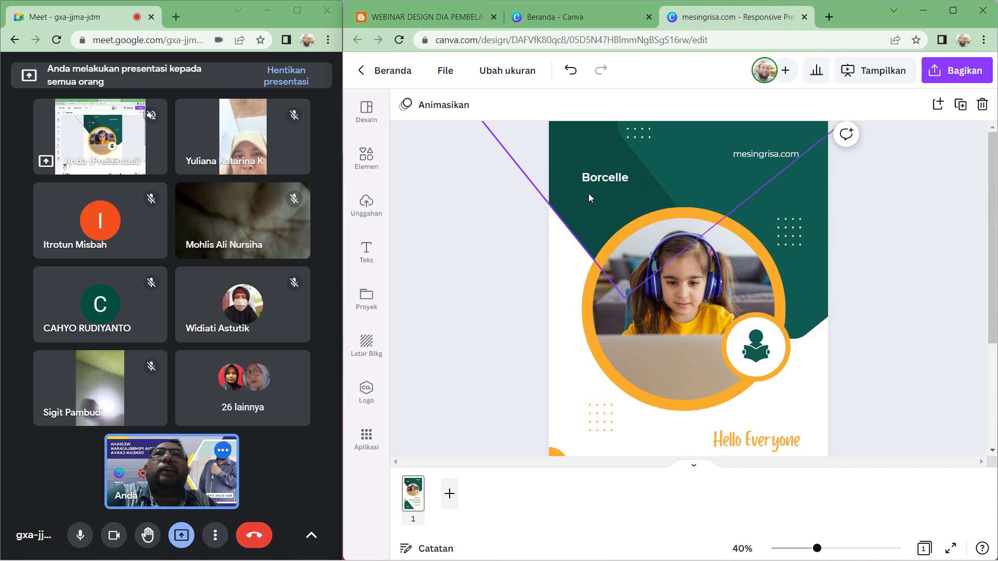
- Insert the uploaded red M gear logo and shrink it to sit above the Borcelle label
click(373, 214)
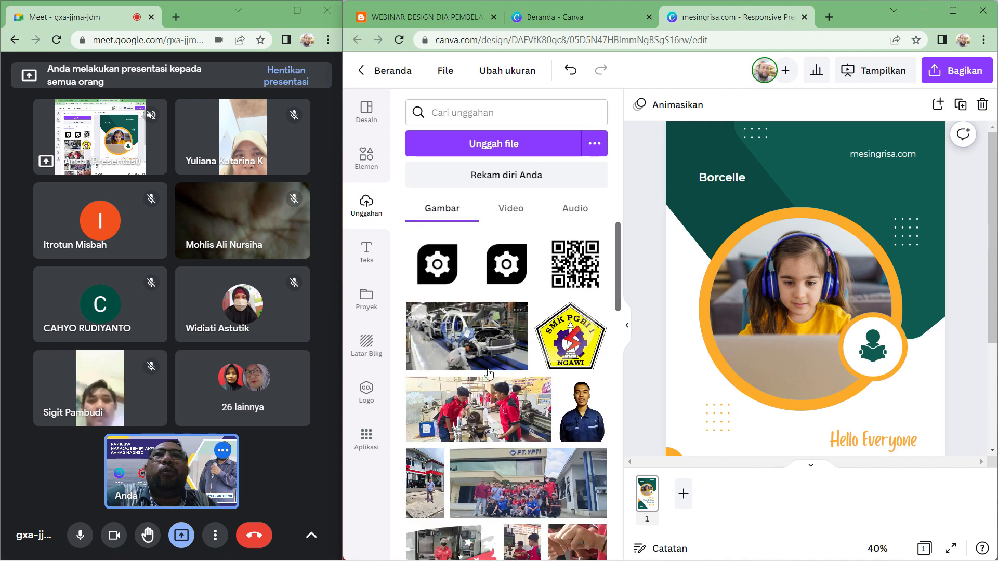
scroll(489, 373, down, 10)
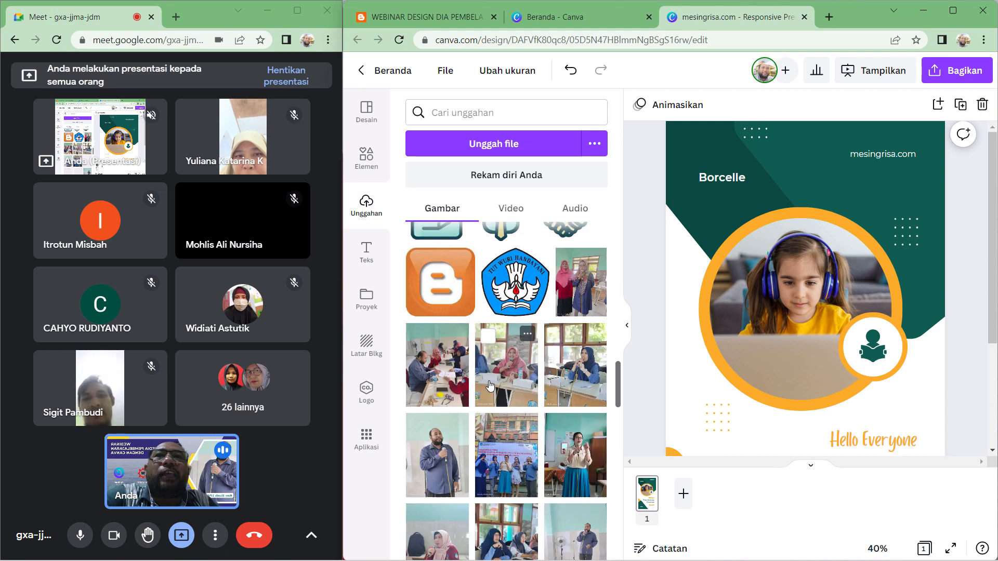
scroll(490, 385, down, 10)
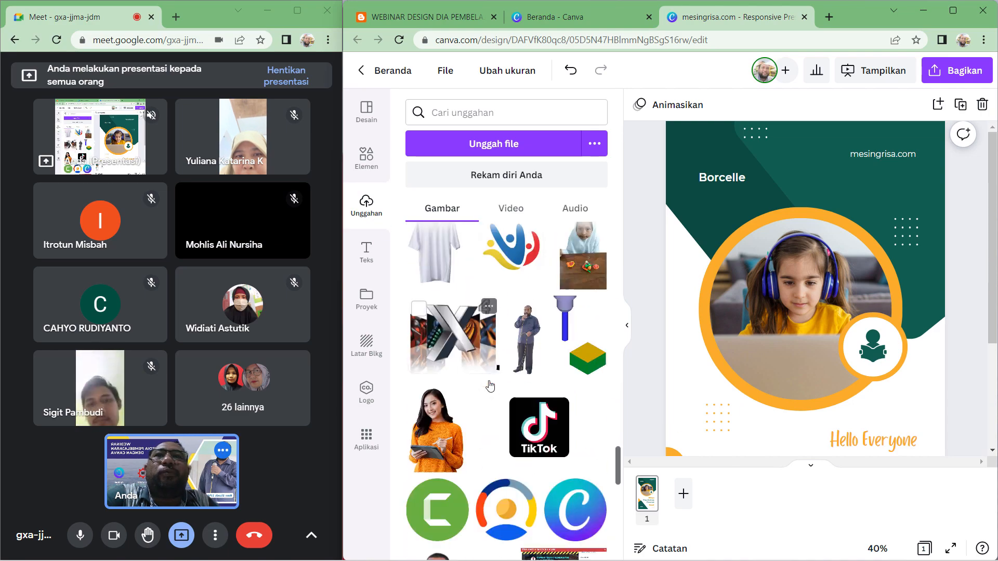
scroll(520, 421, down, 10)
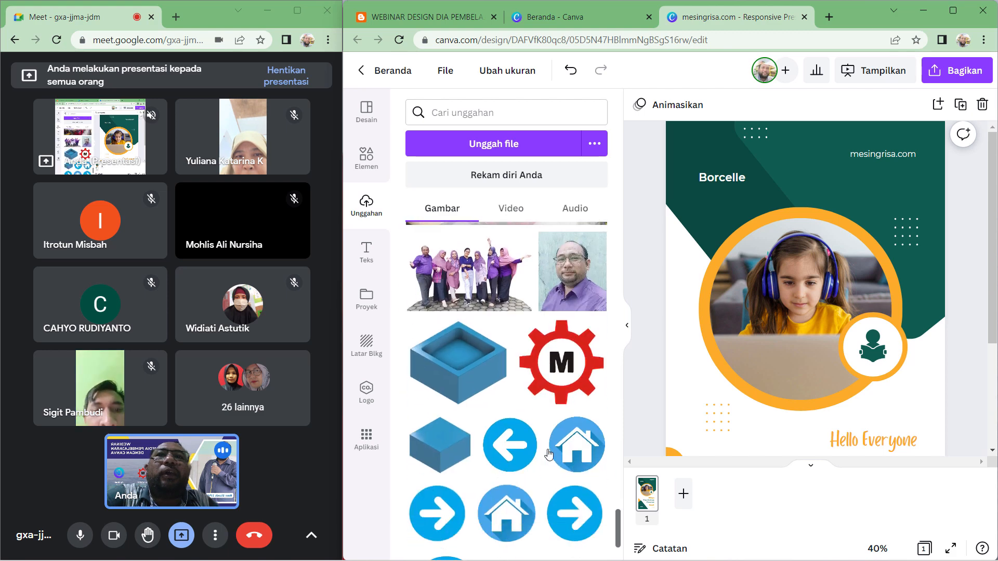
scroll(548, 455, up, 1)
drag(561, 403, 744, 192)
drag(854, 142, 725, 156)
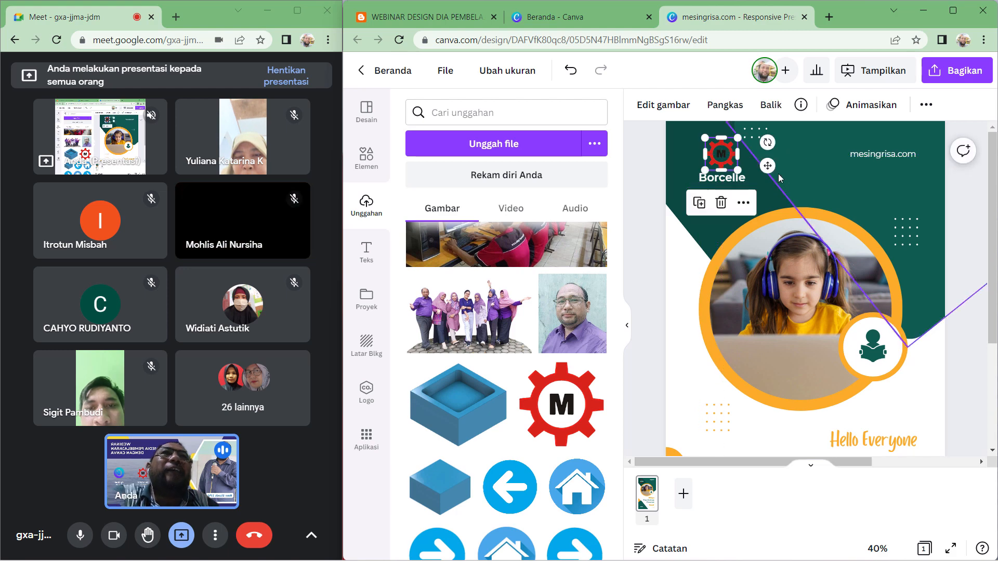
click(829, 186)
click(744, 201)
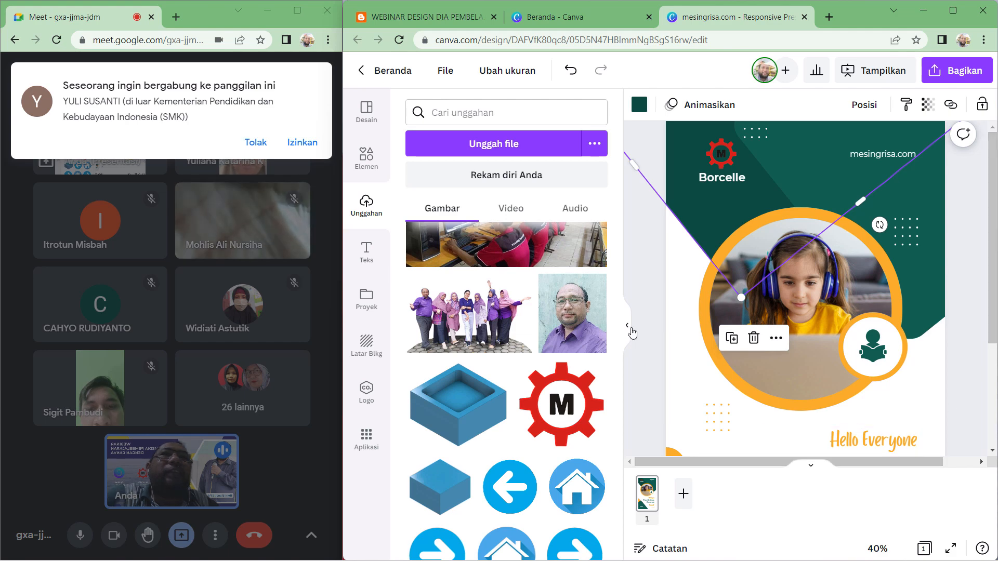
click(627, 325)
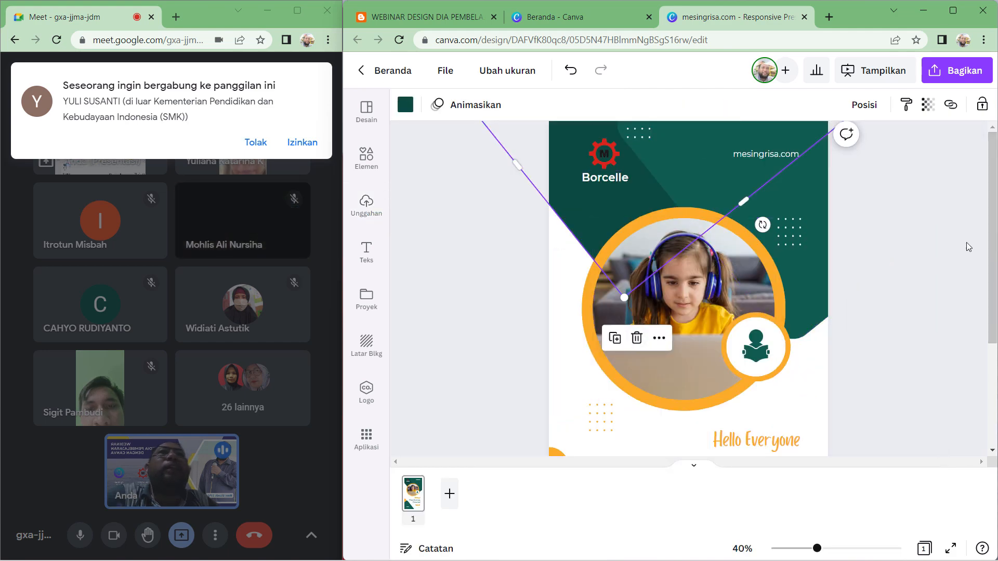
click(961, 224)
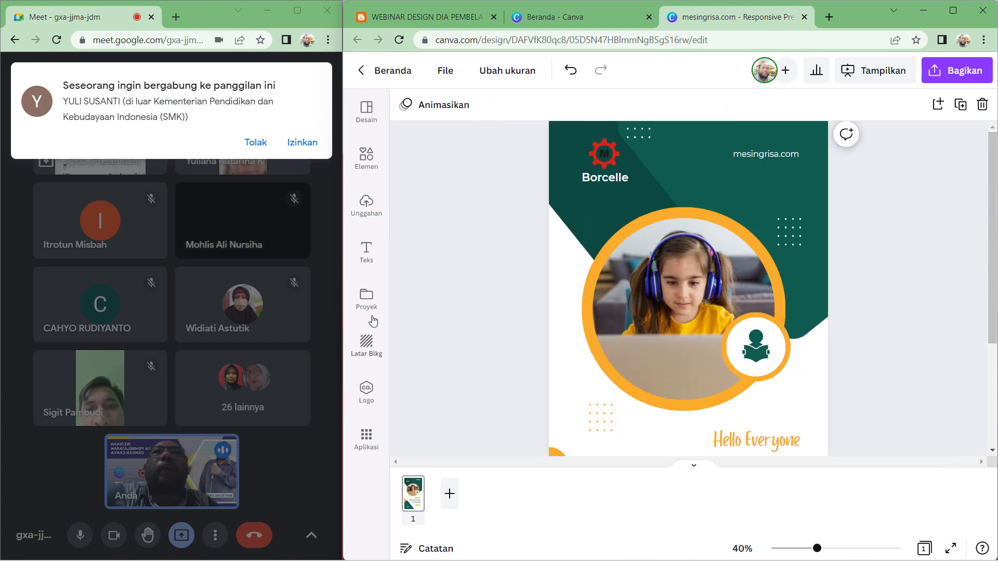
- Admit the participant asking to join the call
click(300, 143)
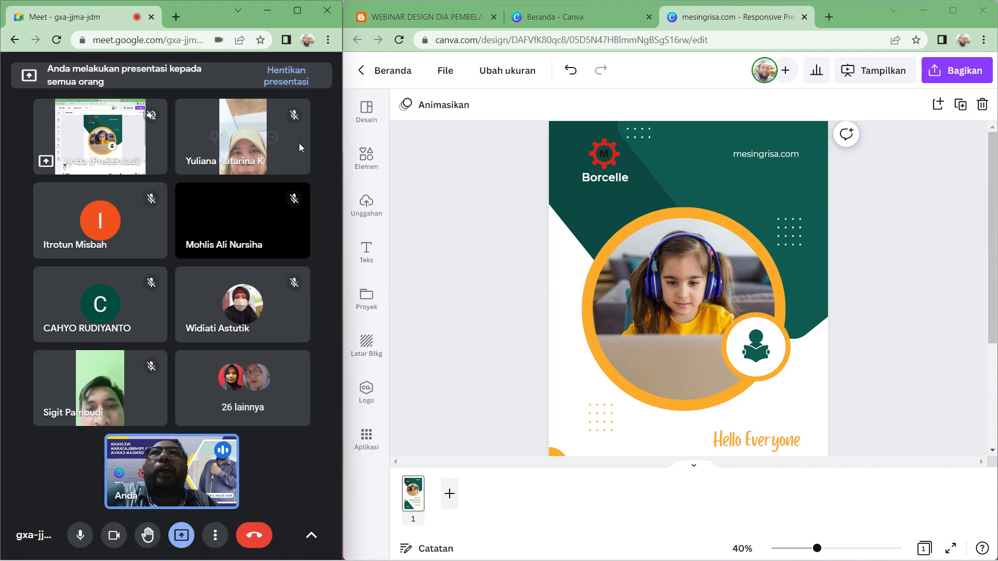
- Add a circle shape near the logo, shrink it, and fill it white
click(366, 158)
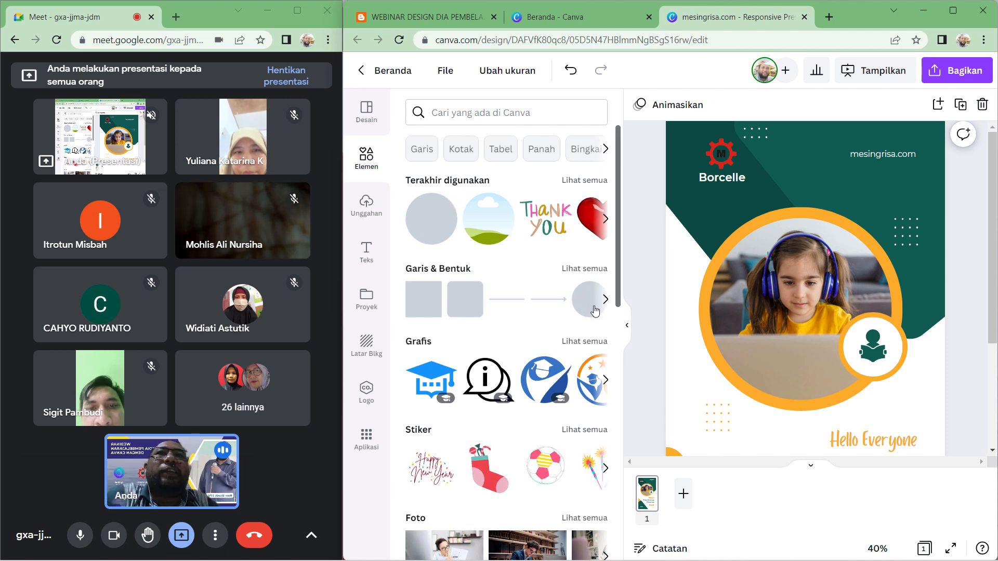
drag(595, 311, 769, 173)
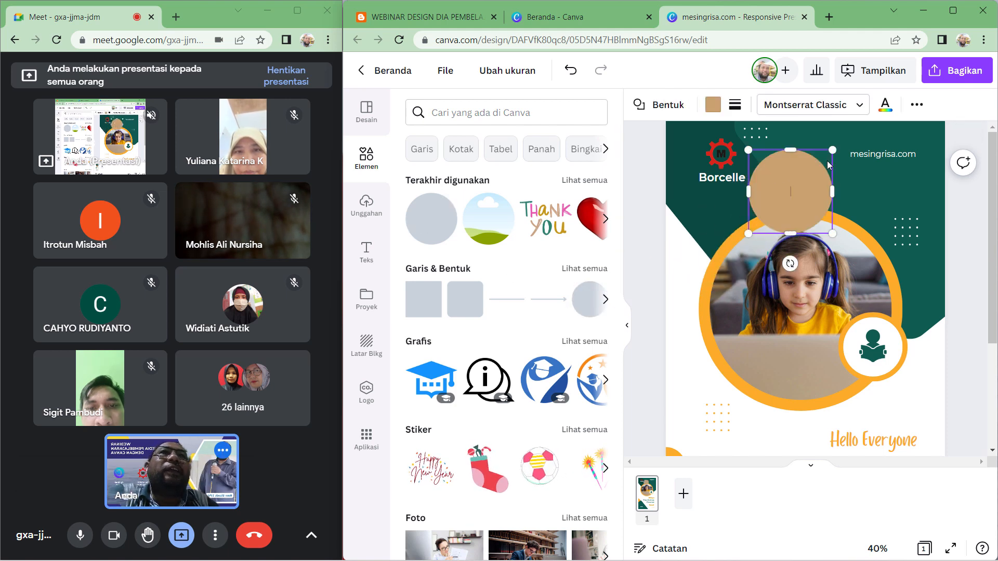
drag(832, 150, 799, 197)
click(719, 108)
click(593, 484)
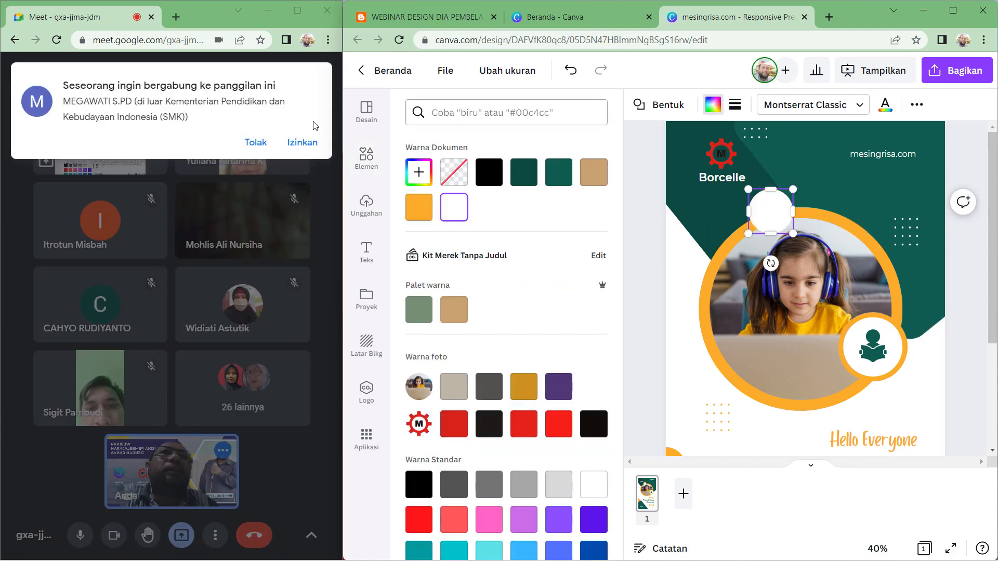
- Admit the next participant asking to join the call
click(300, 143)
click(641, 215)
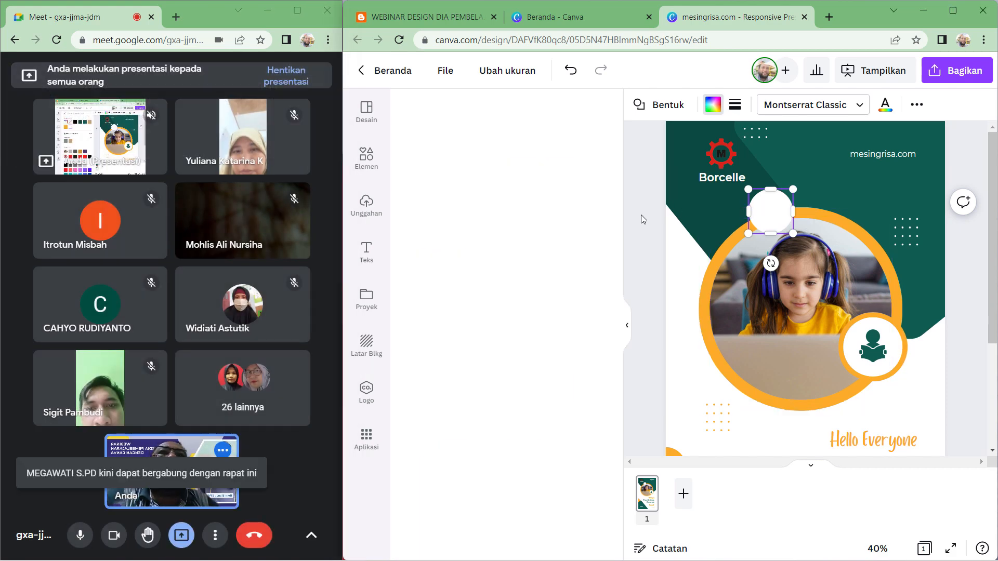
- Move the white circle onto the logo and send it one layer backward
click(821, 163)
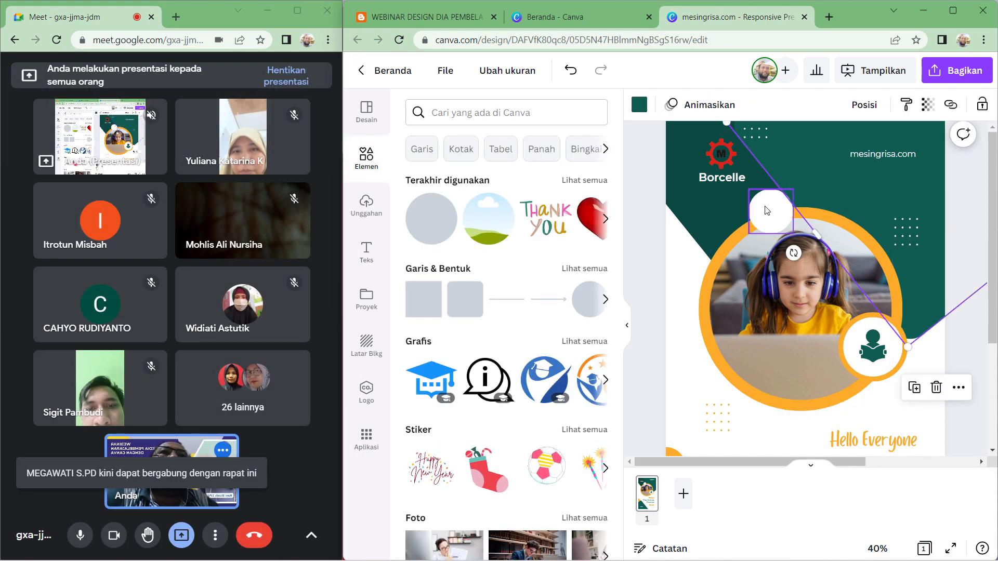
drag(768, 207, 718, 151)
right_click(720, 152)
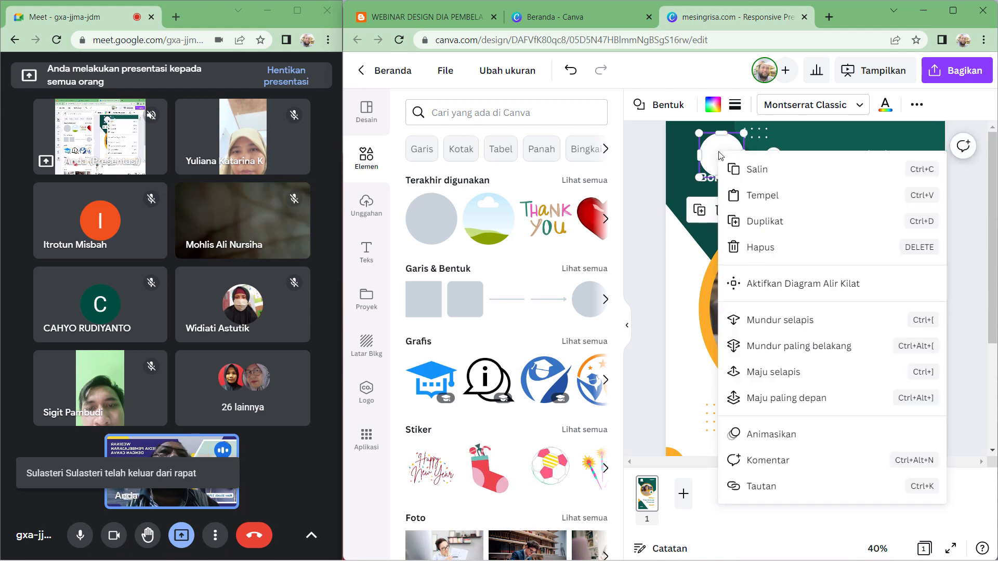
click(788, 326)
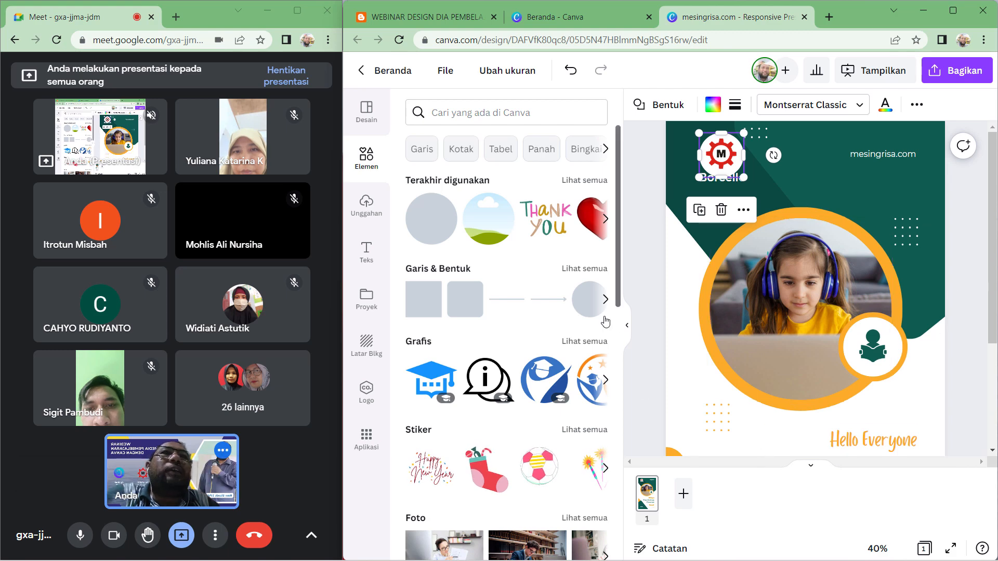
- Resize the gear logo and centre it on the white circle
click(630, 330)
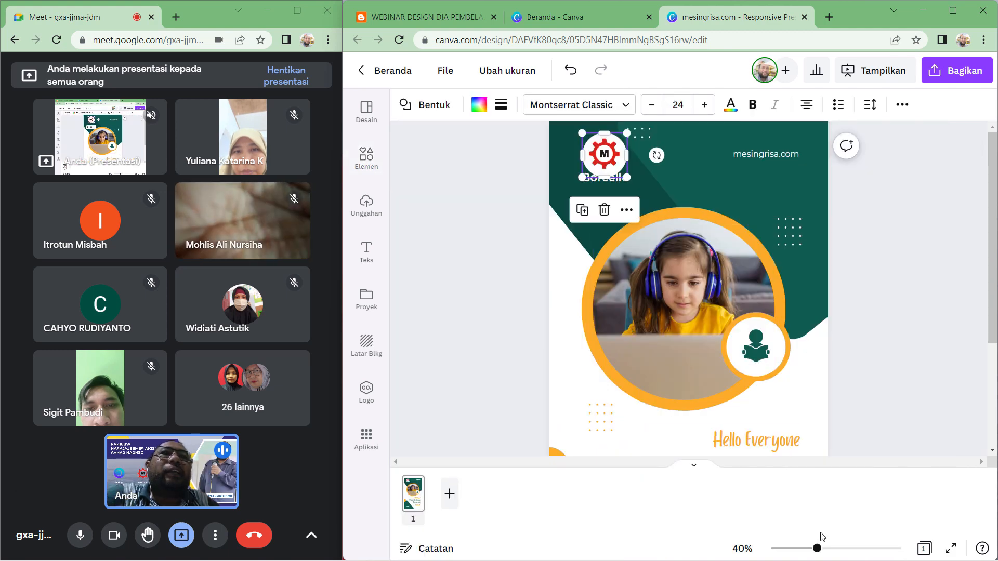
drag(817, 549, 833, 548)
scroll(546, 326, up, 2)
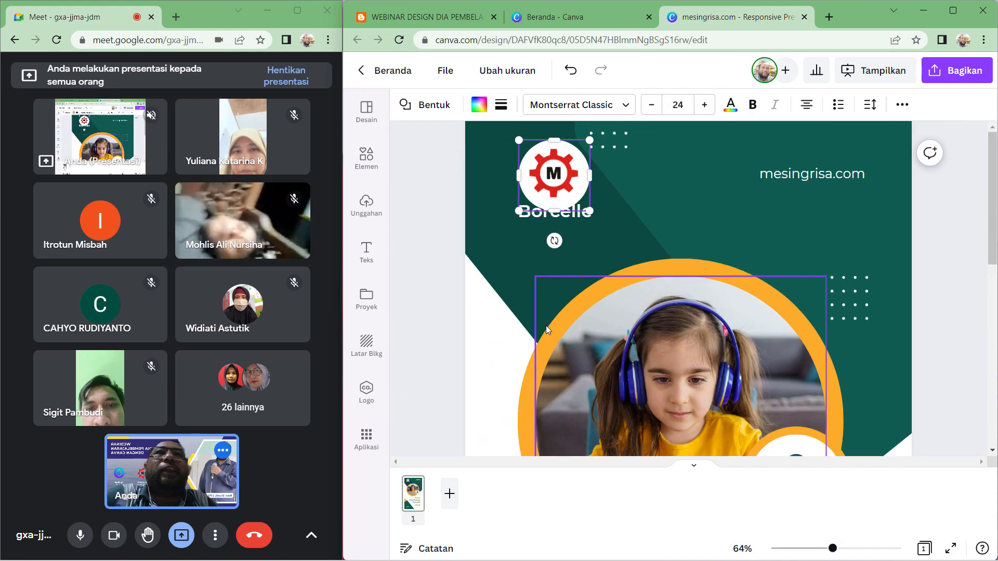
click(431, 297)
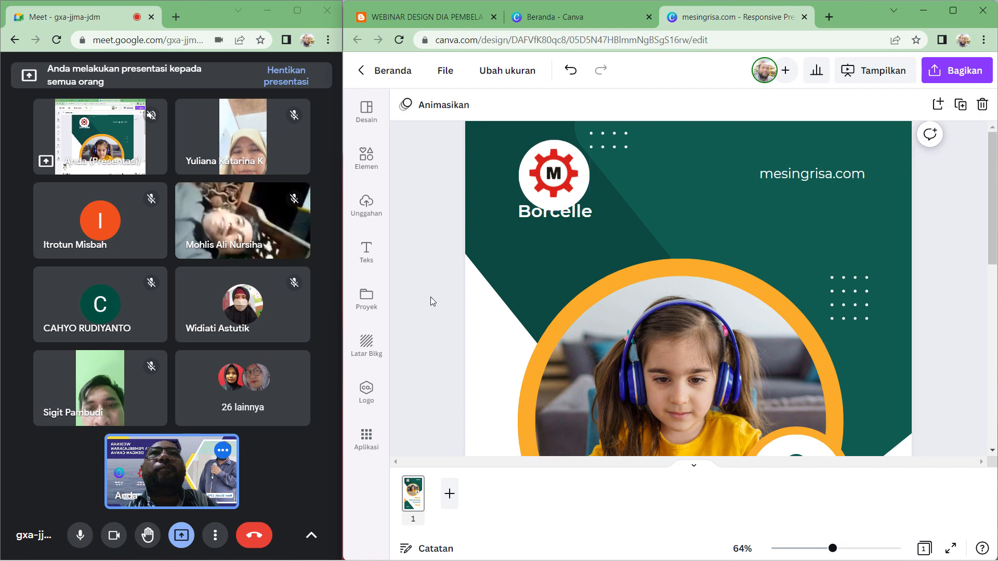
click(577, 159)
drag(589, 141, 573, 157)
drag(528, 203, 536, 185)
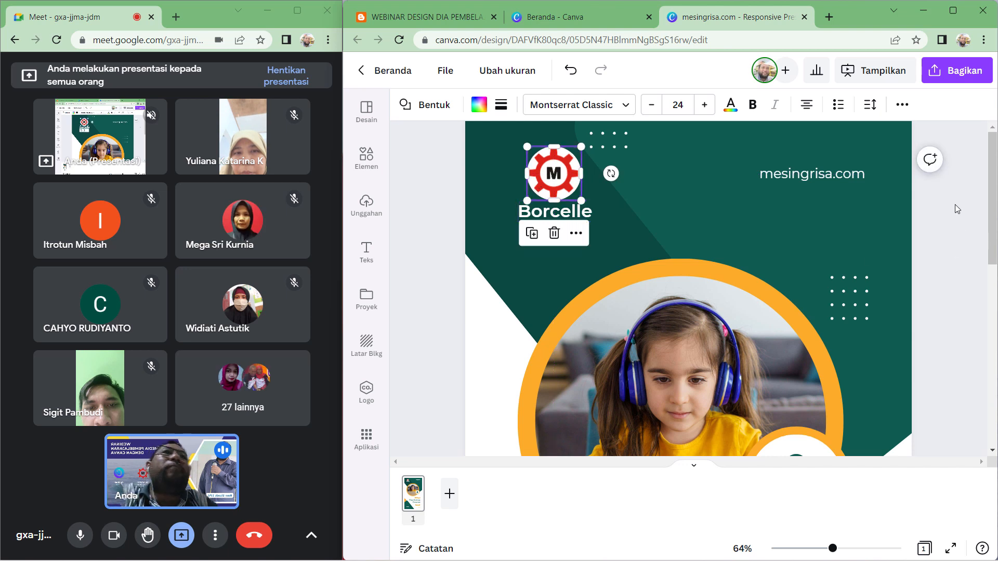
- Change the Borcelle label text to Pemesinan
click(980, 232)
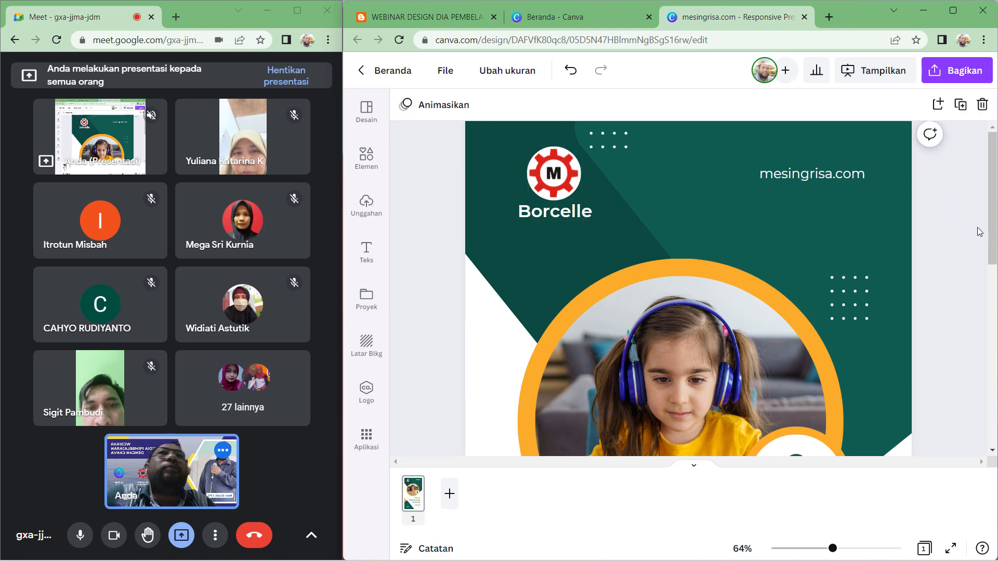
click(566, 214)
double_click(578, 216)
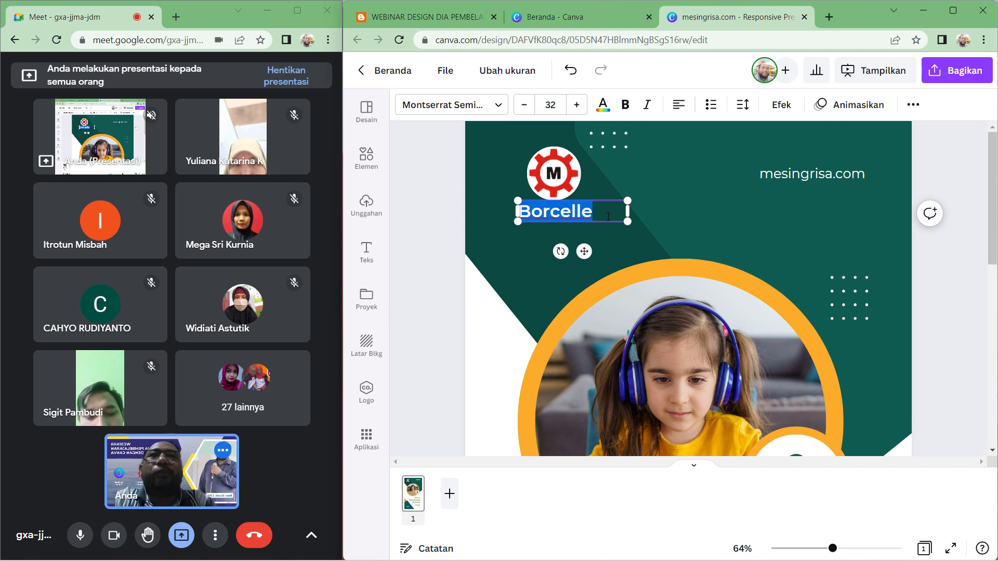
text(Pemesinan)
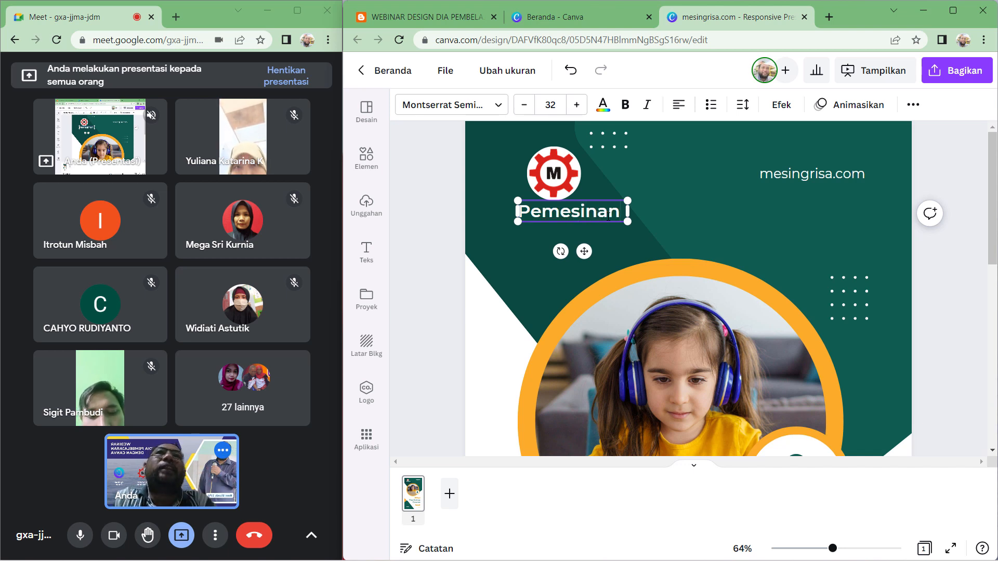
- Move the Pemesinan label slightly down and left beneath the logo
click(732, 210)
click(597, 214)
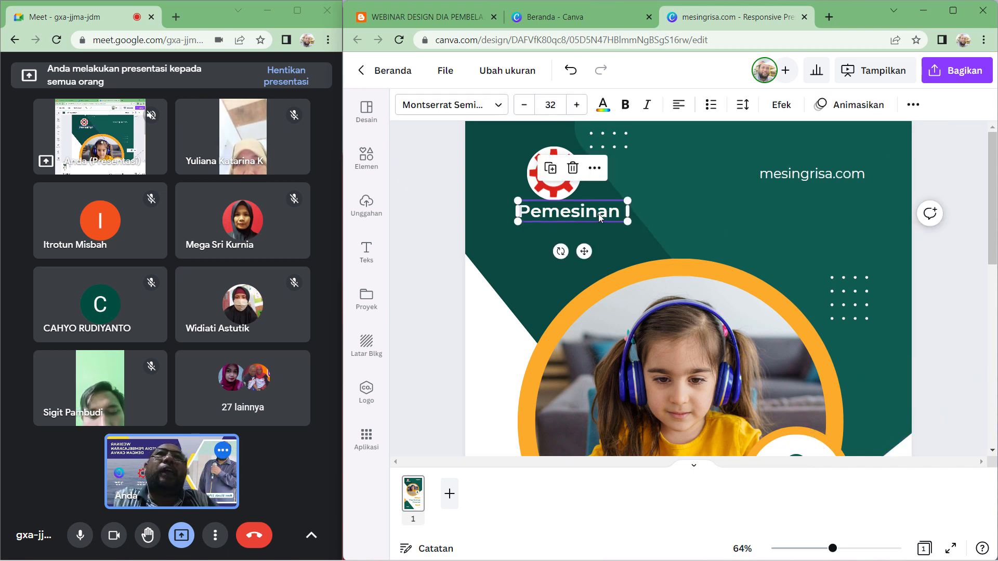
drag(583, 214, 565, 222)
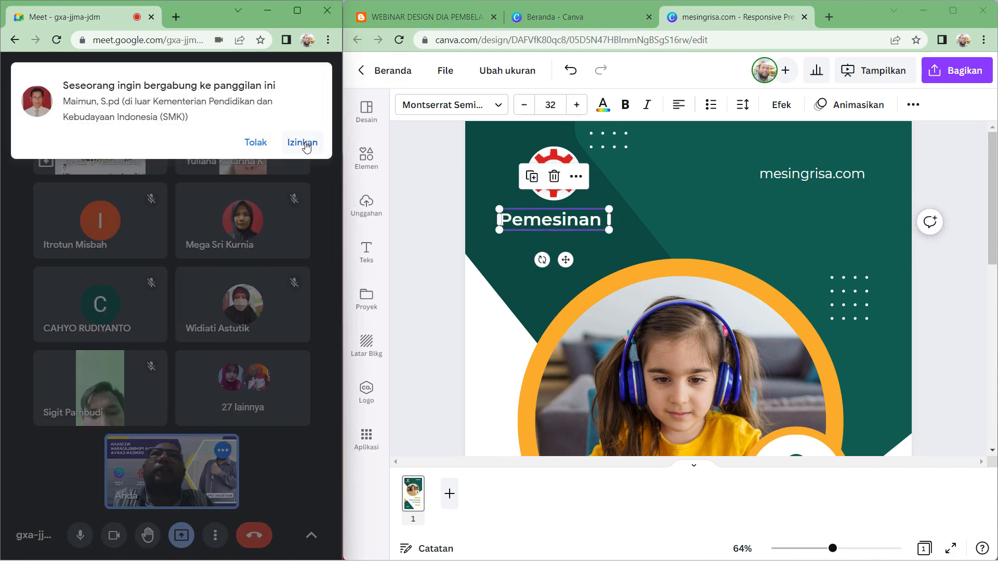
- Admit the participant waiting to join the meeting call
click(303, 142)
click(968, 171)
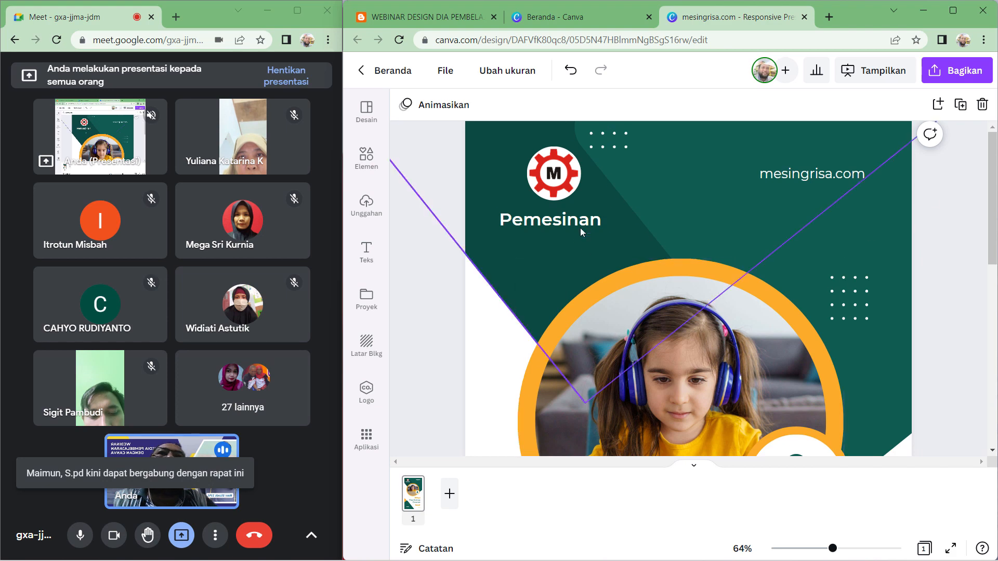
- Replace the girl's photo in the large circular frame with the uploaded workshop machining photo
scroll(591, 226, down, 9)
scroll(731, 368, up, 7)
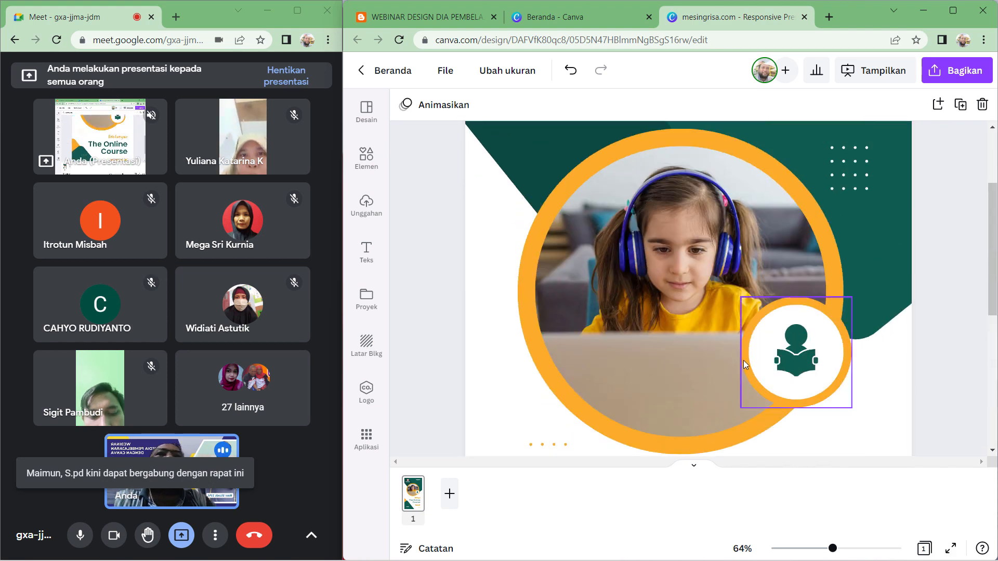
click(822, 551)
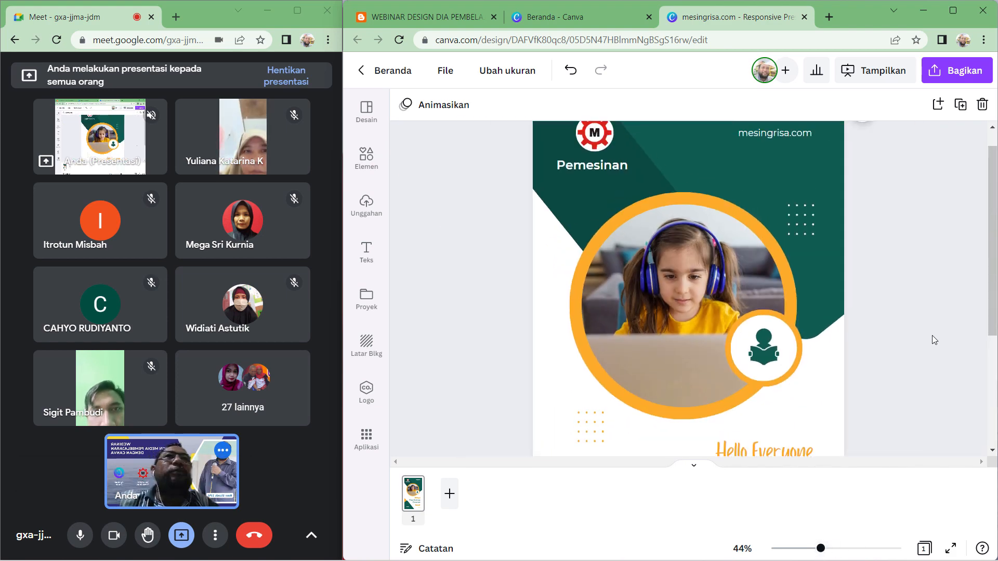
scroll(905, 294, down, 2)
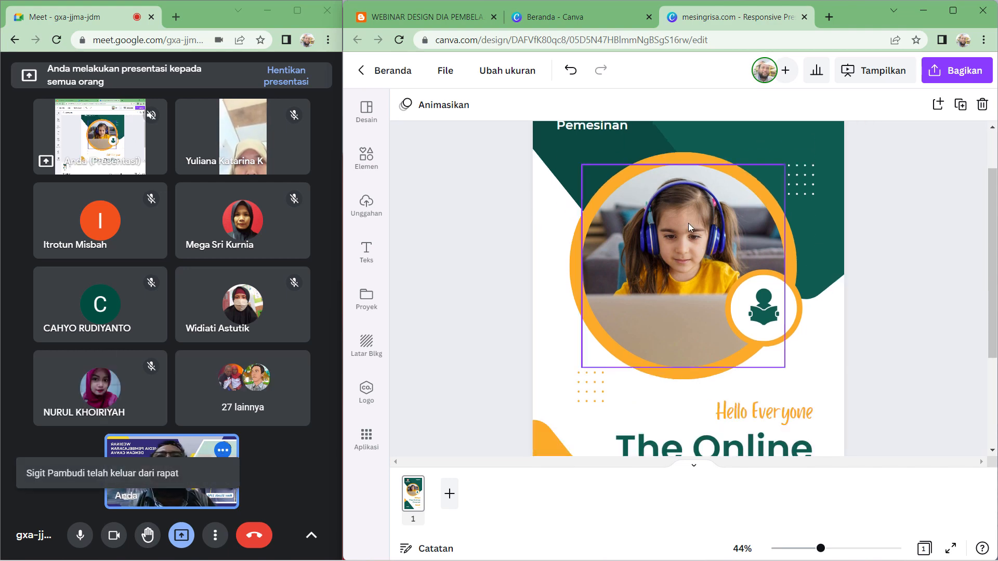
click(367, 208)
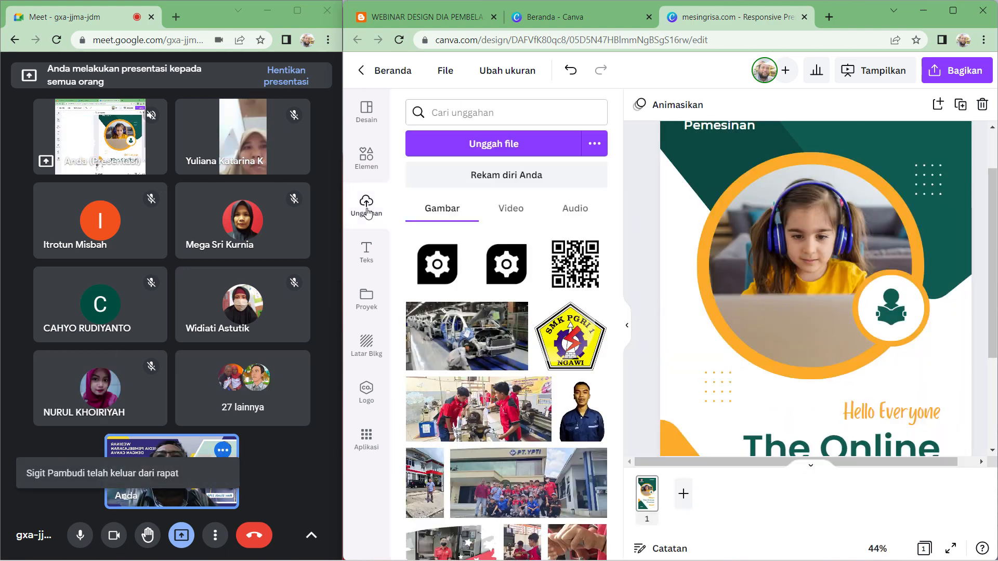
scroll(485, 374, down, 4)
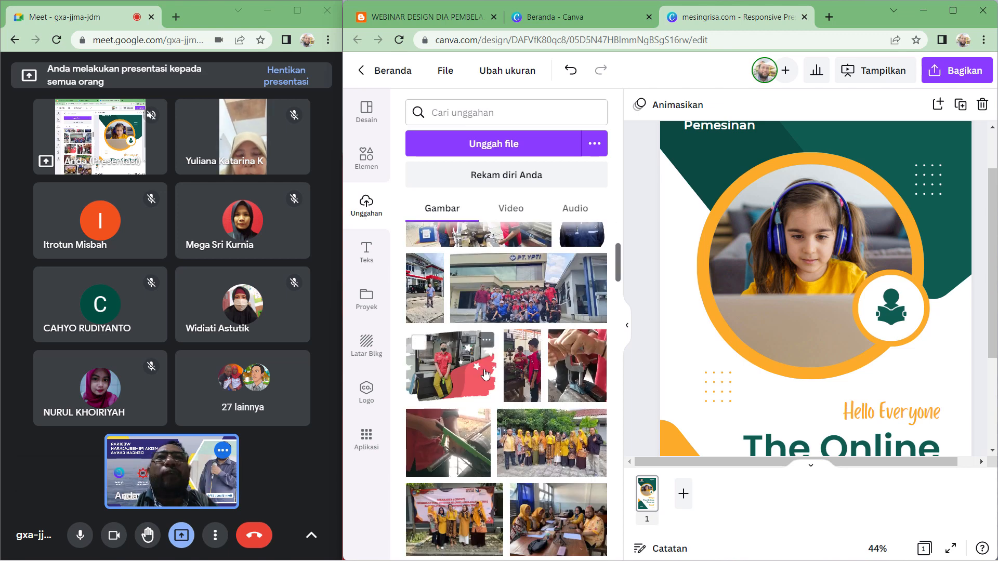
scroll(485, 375, down, 3)
scroll(506, 379, up, 3)
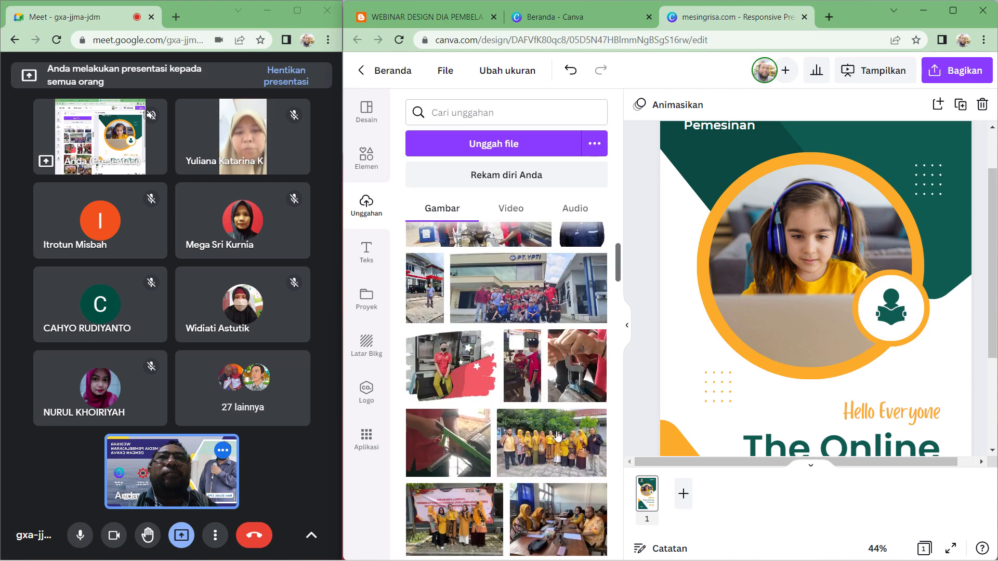
scroll(562, 437, up, 2)
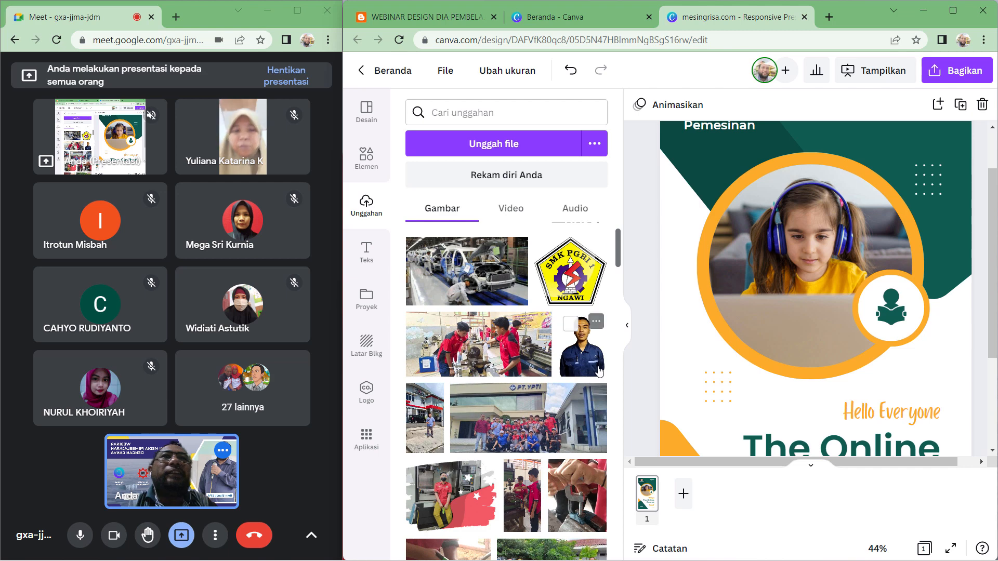
drag(489, 362, 811, 266)
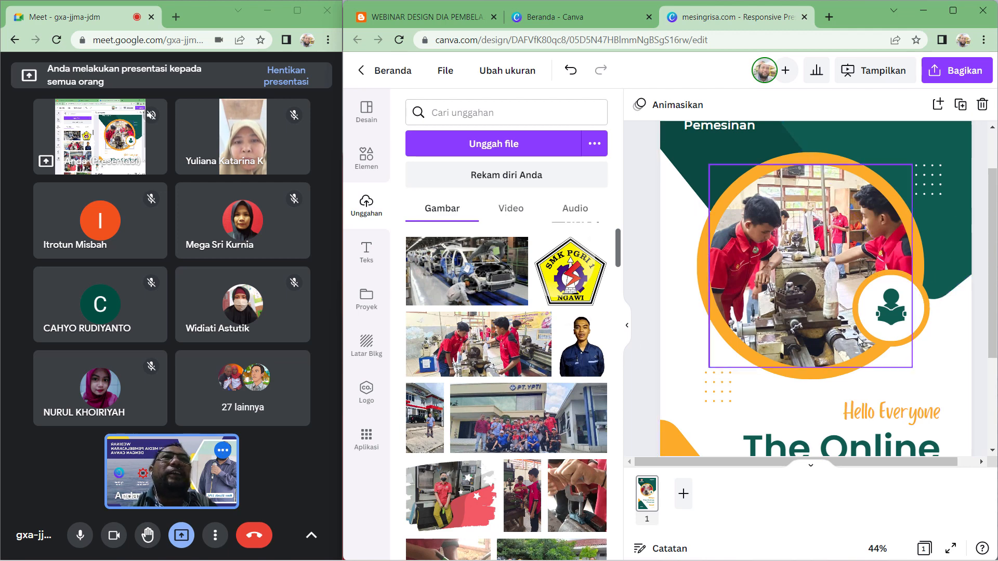
- Delete the reading icon from the small circle and add the uploaded SMK PGRI 1 Ngawi logo, shrunk to fit that circle
click(889, 321)
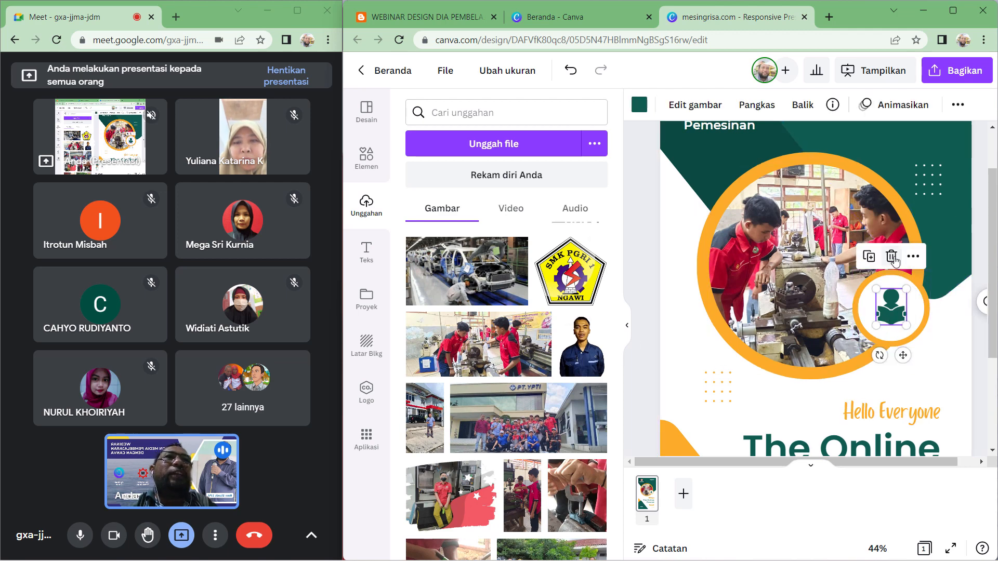
click(892, 256)
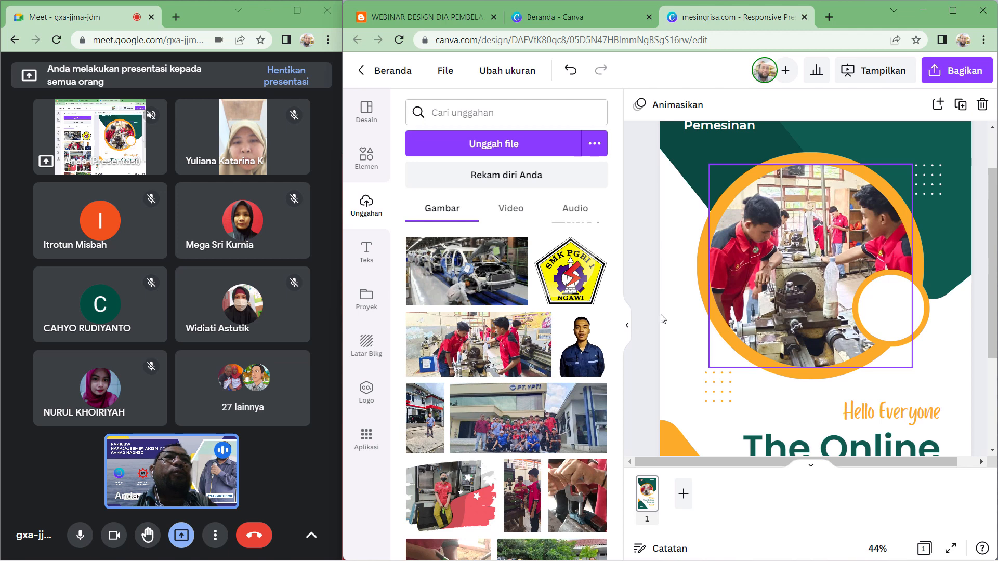
click(598, 291)
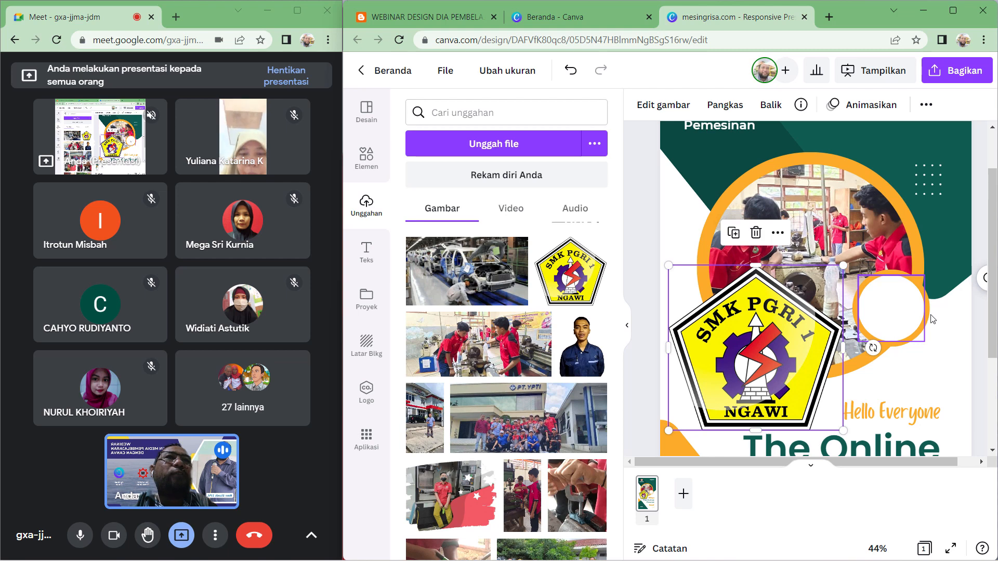
drag(844, 266, 885, 320)
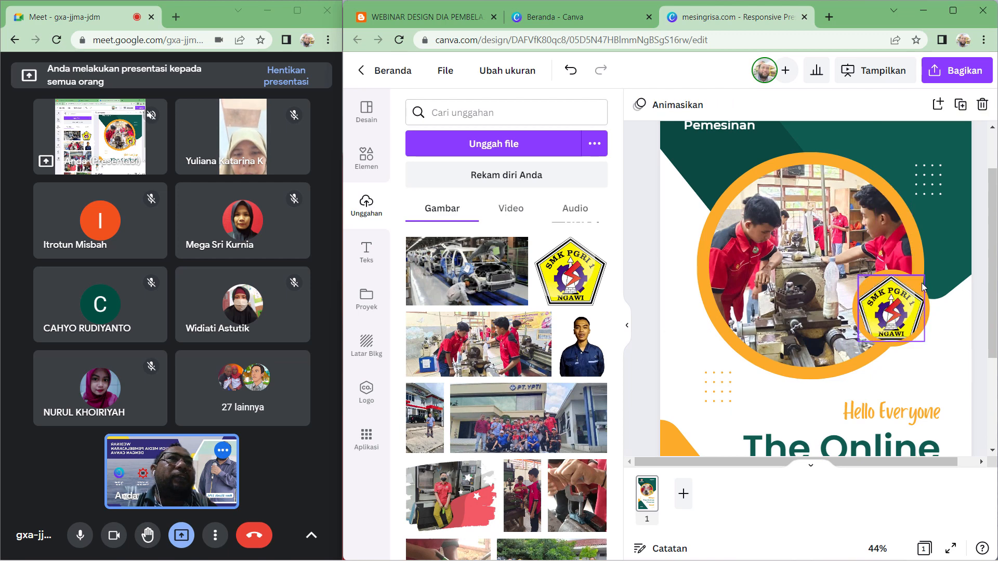
click(902, 320)
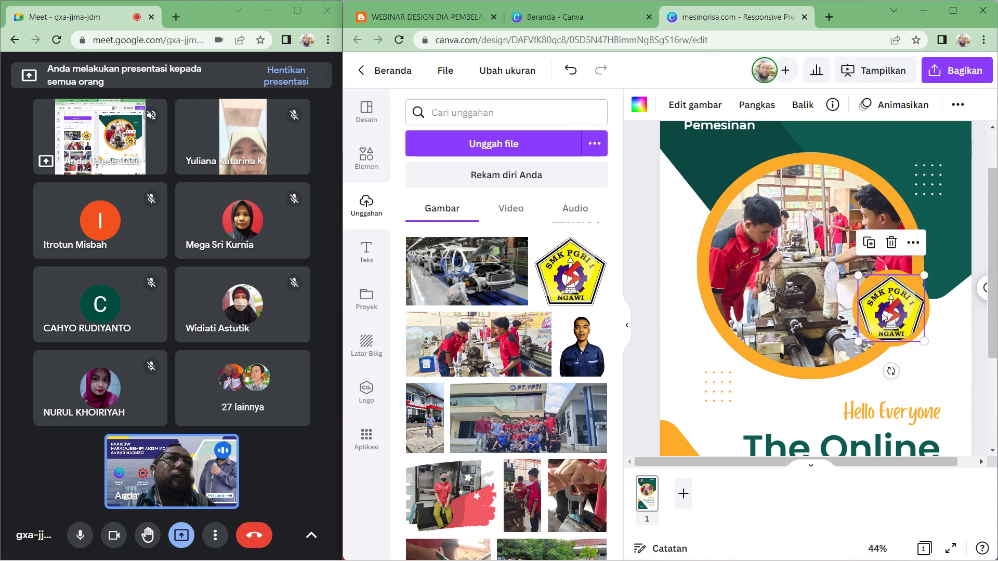
drag(883, 314, 695, 377)
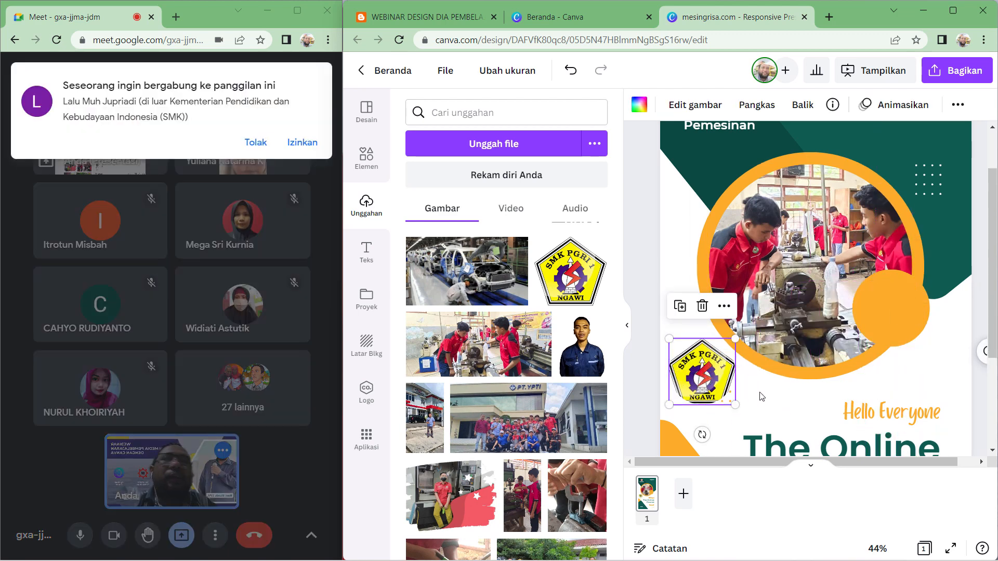
key(ctrl+z)
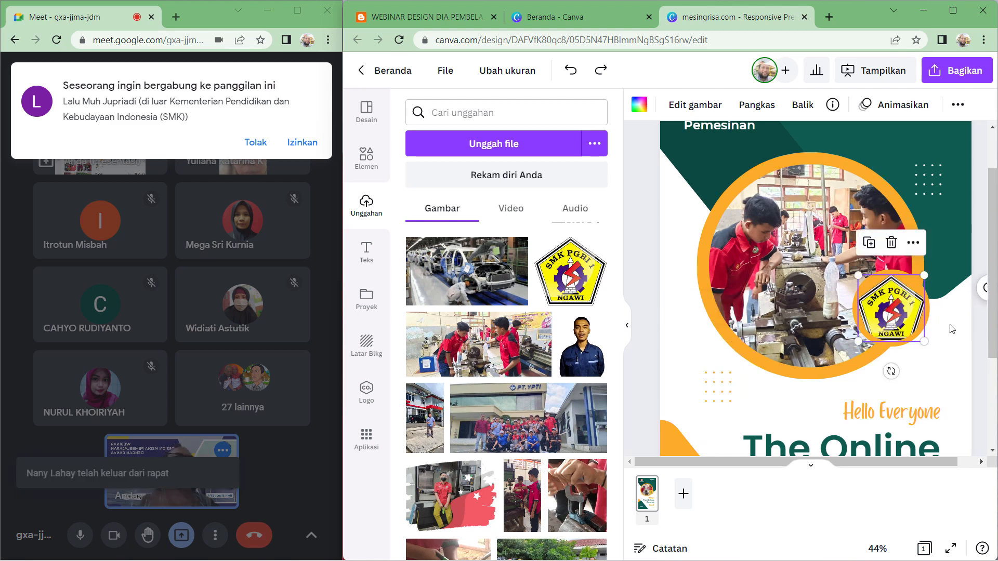
key(ctrl+z)
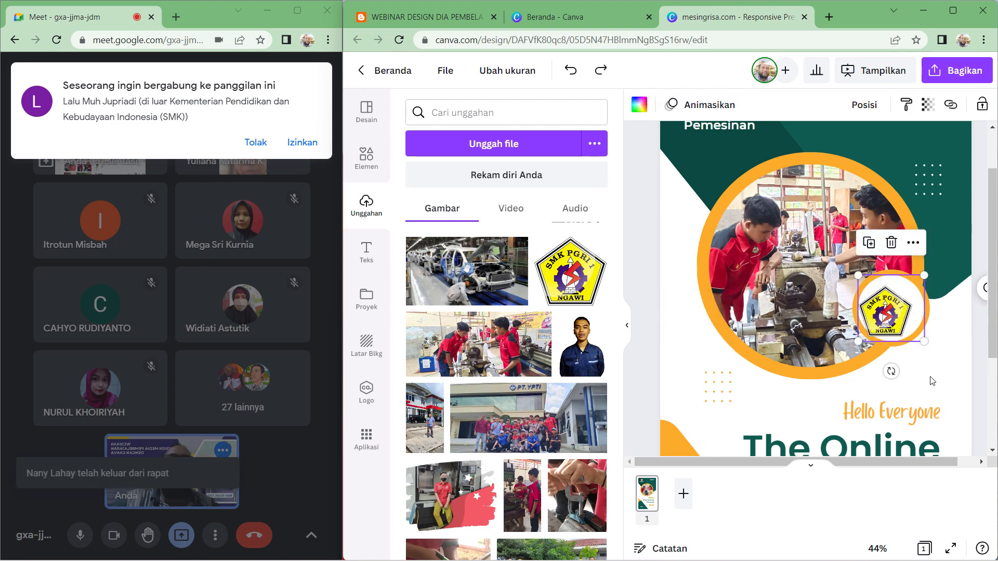
- Delete the white circle behind the school logo and move the logo back onto the orange circle
click(940, 404)
click(950, 341)
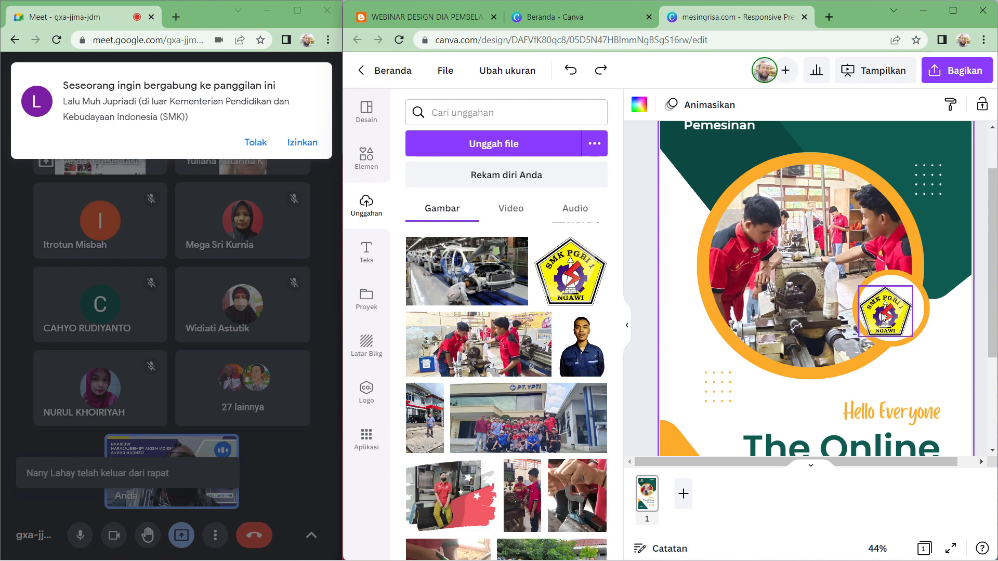
drag(882, 318, 921, 371)
click(885, 303)
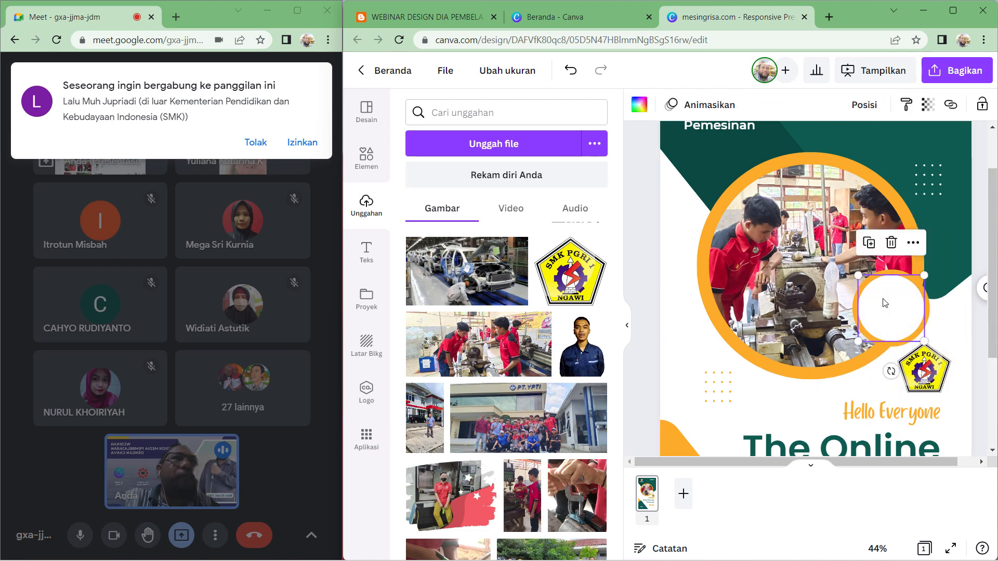
click(893, 244)
drag(925, 367, 892, 310)
click(947, 355)
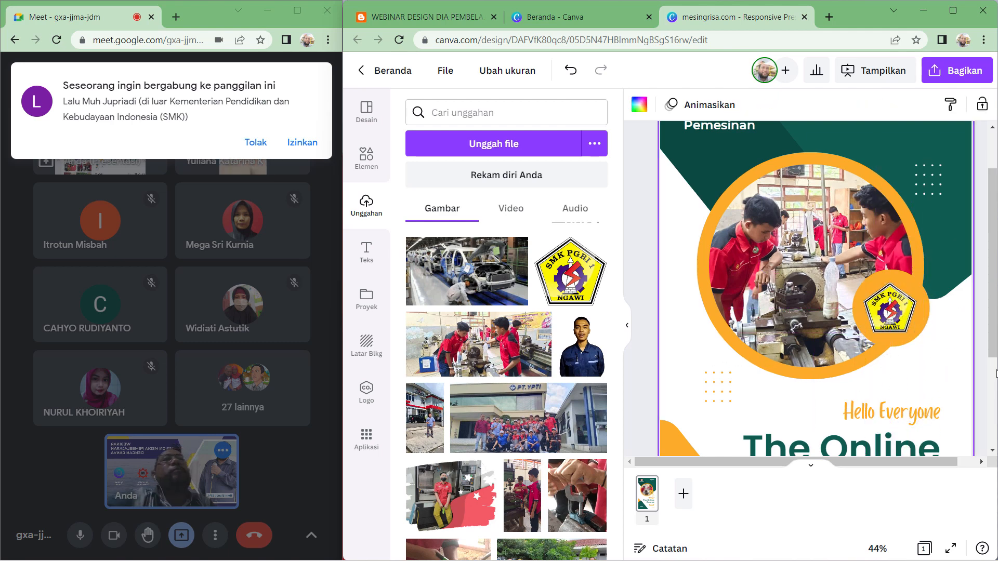
- Recolour the small circle behind the school logo to purple
click(924, 323)
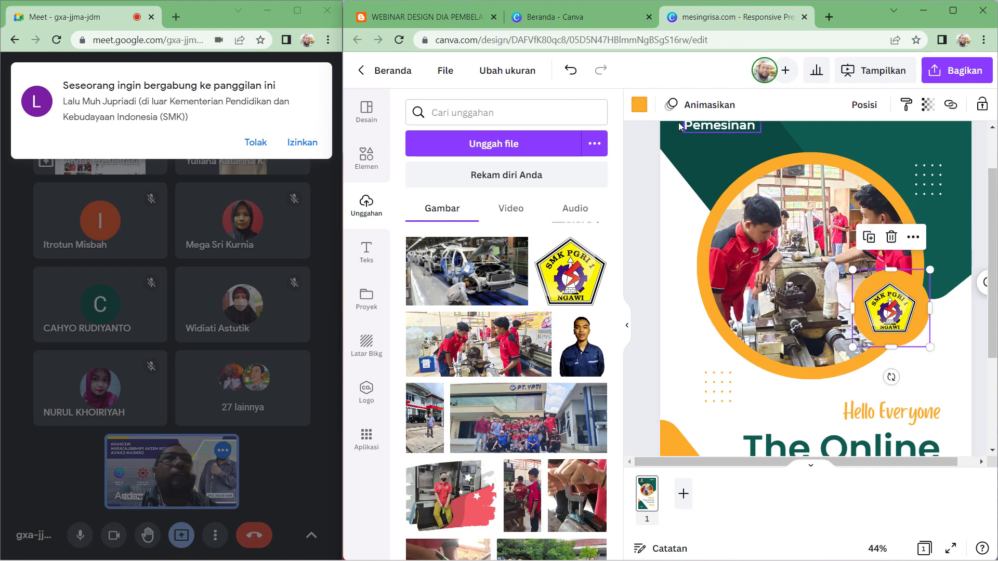
click(639, 105)
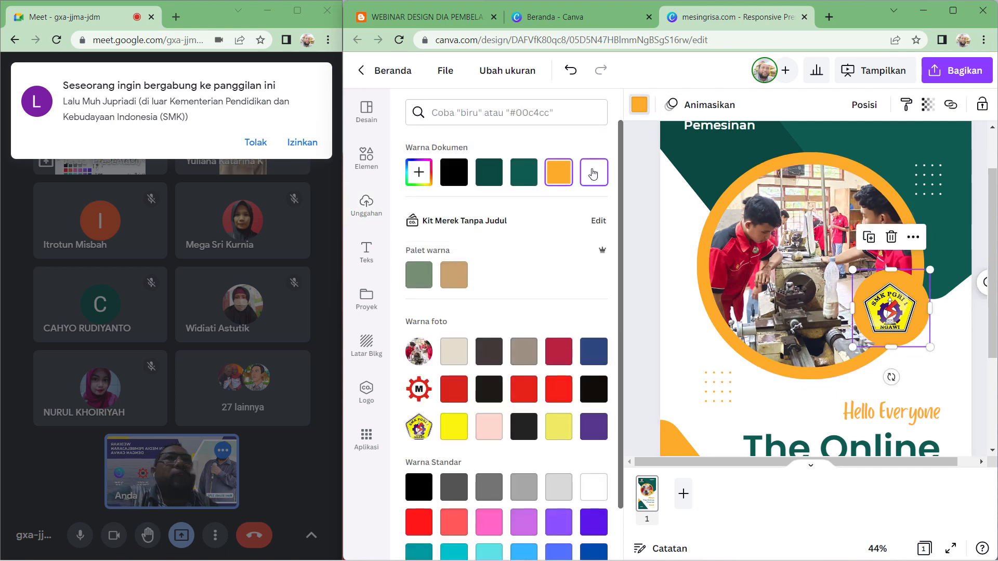
click(454, 427)
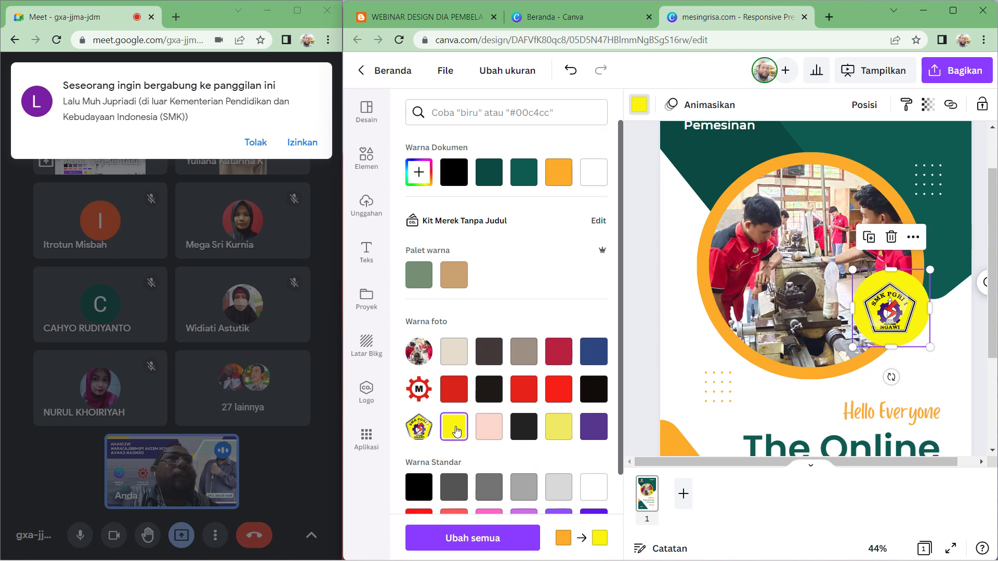
scroll(457, 431, down, 2)
scroll(457, 430, down, 1)
click(563, 422)
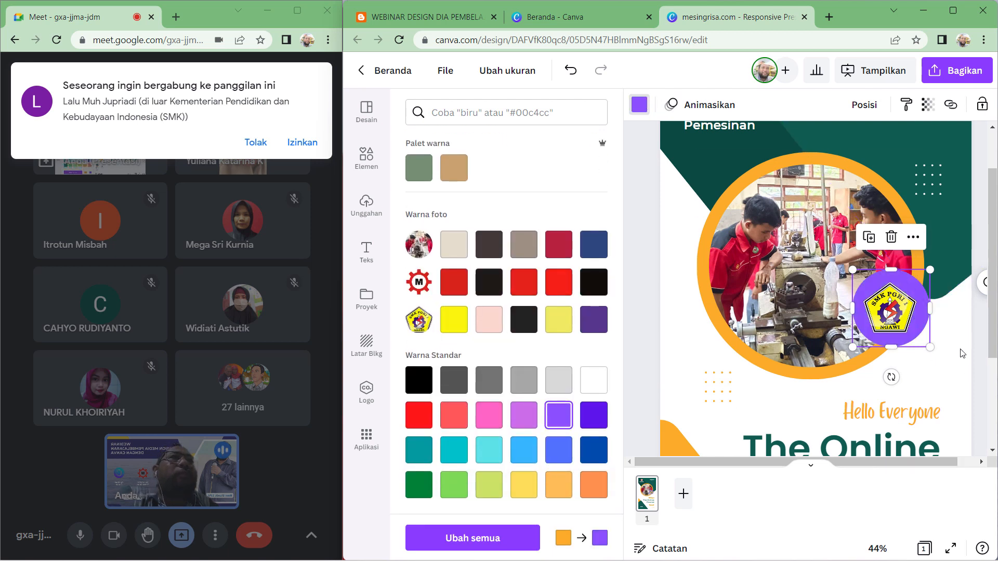
- Enlarge the school logo slightly and centre it within the purple circle
click(366, 205)
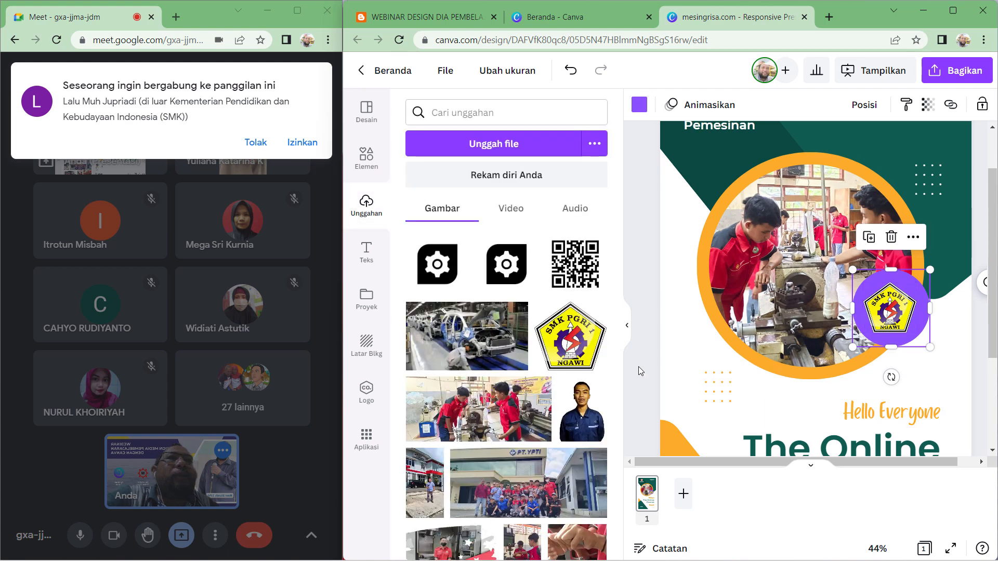
click(638, 366)
click(893, 316)
drag(916, 283, 924, 275)
mouse_move(894, 316)
mouse_down()
mouse_move(892, 395)
mouse_move(935, 318)
mouse_move(890, 318)
mouse_up()
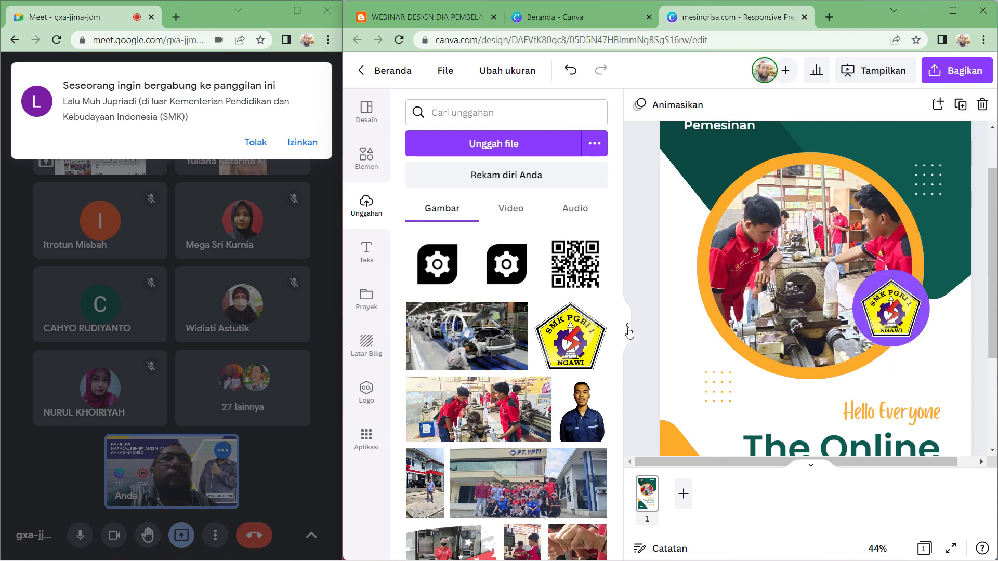
click(628, 328)
click(803, 549)
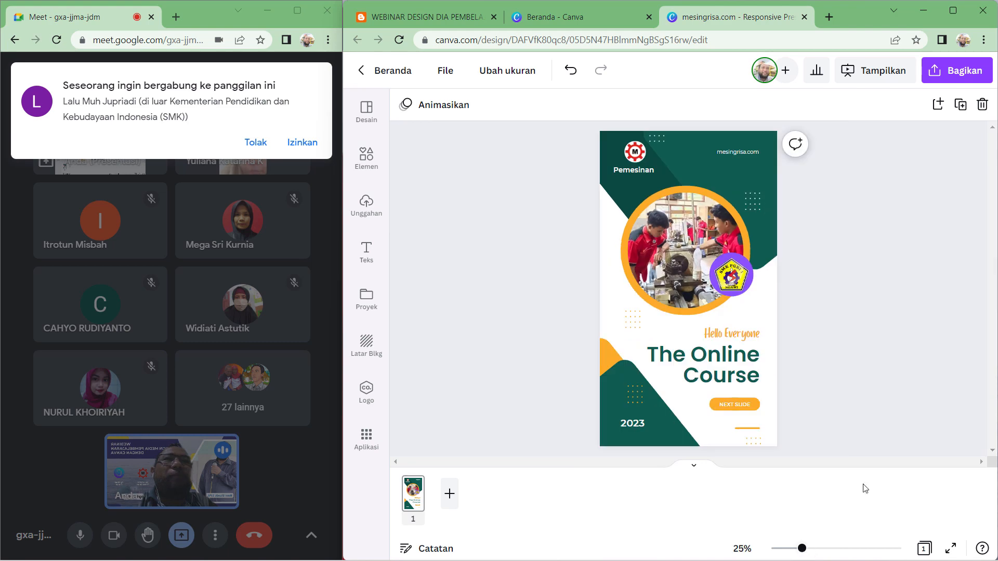
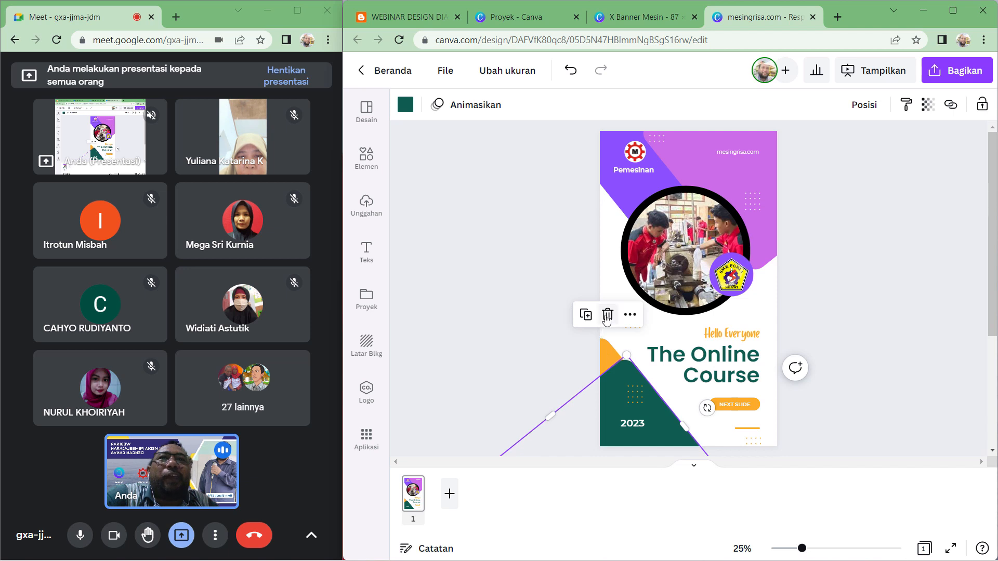
- Delete the green and orange triangle shapes at the bottom of the poster
click(608, 315)
click(611, 360)
click(608, 315)
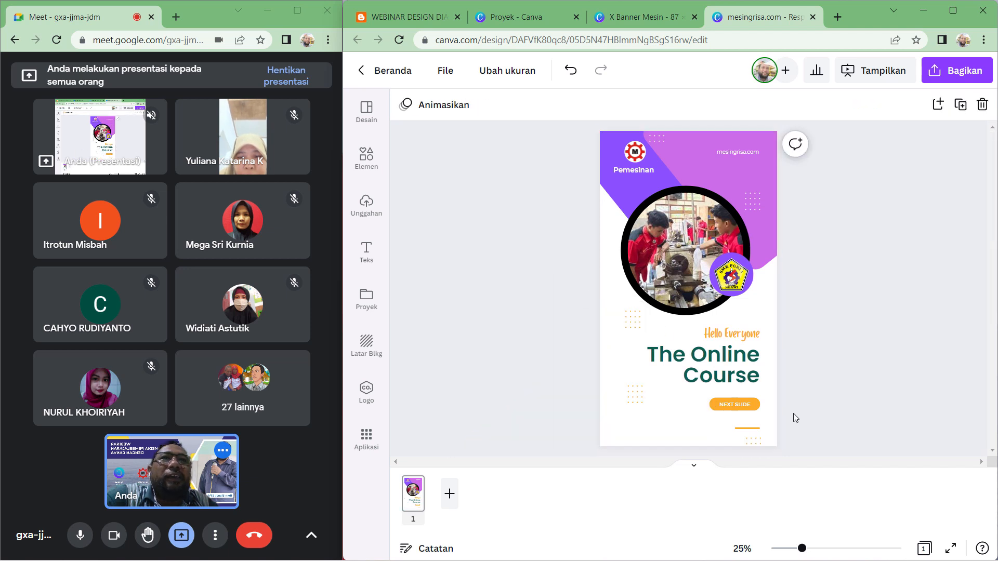
- Delete the orange NEXT SLIDE button below the title
click(733, 407)
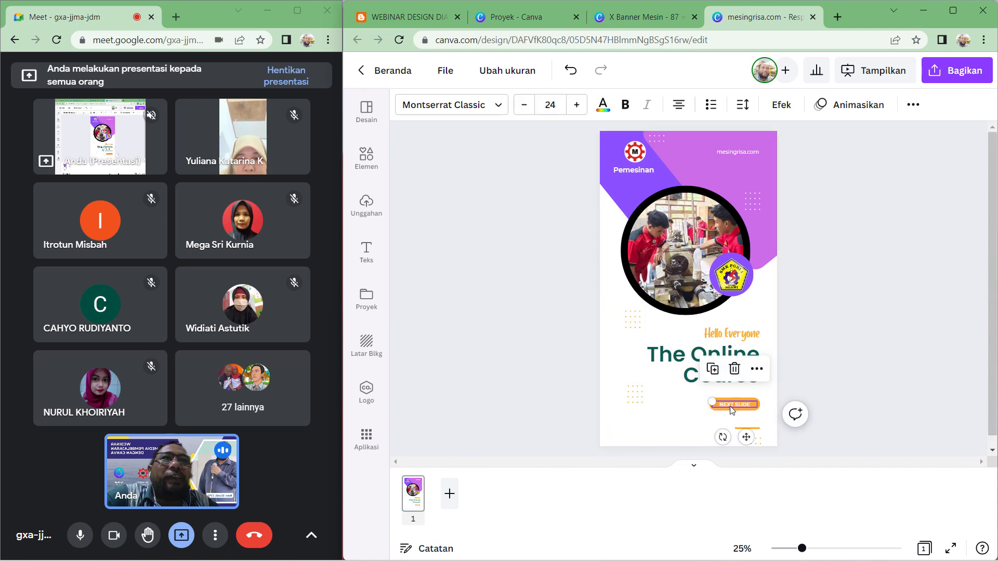
click(735, 374)
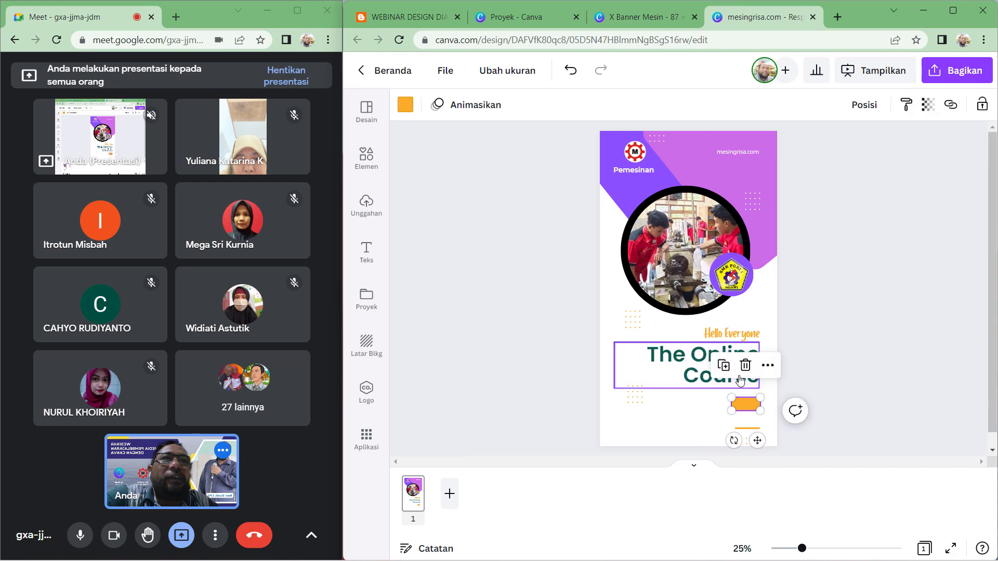
key(Escape)
- Review the X Banner Mesin design in the other tab for reference, then return to the poster
click(646, 18)
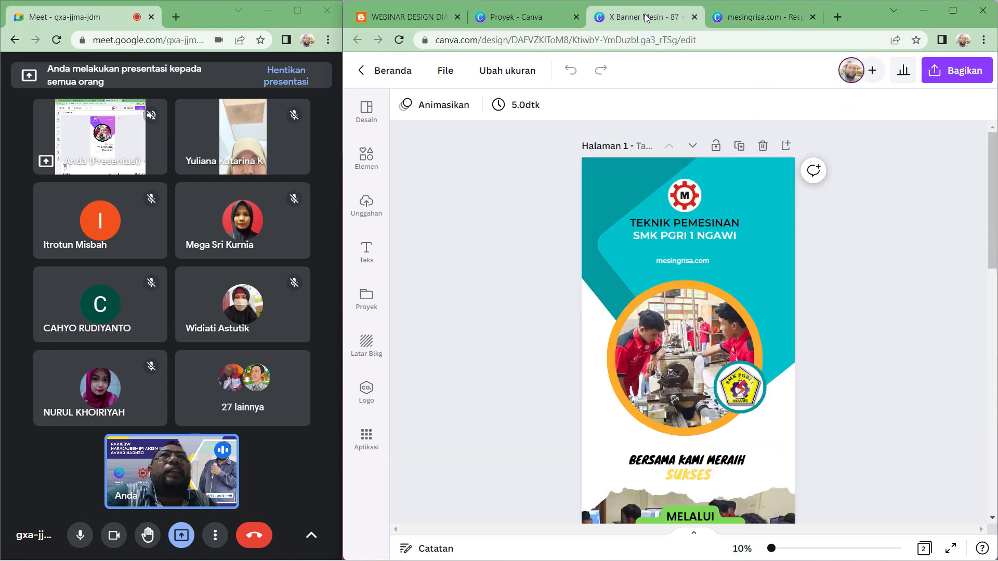
scroll(884, 382, down, 5)
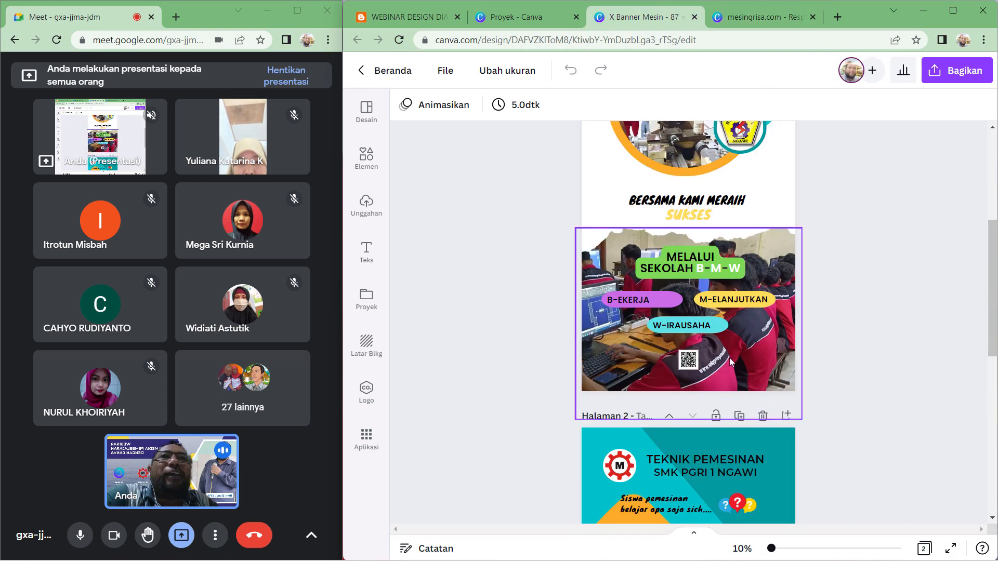
scroll(755, 361, down, 10)
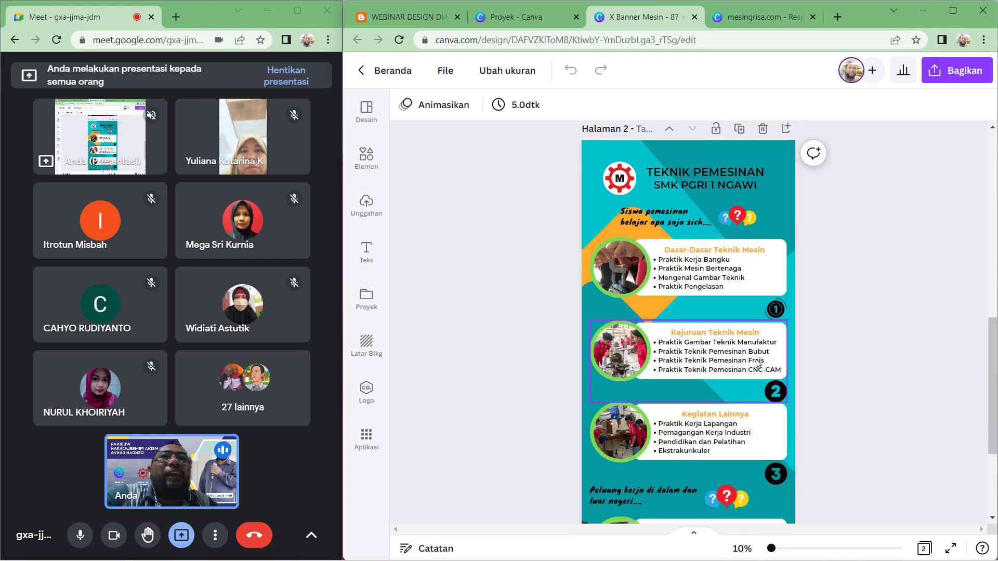
scroll(905, 374, up, 5)
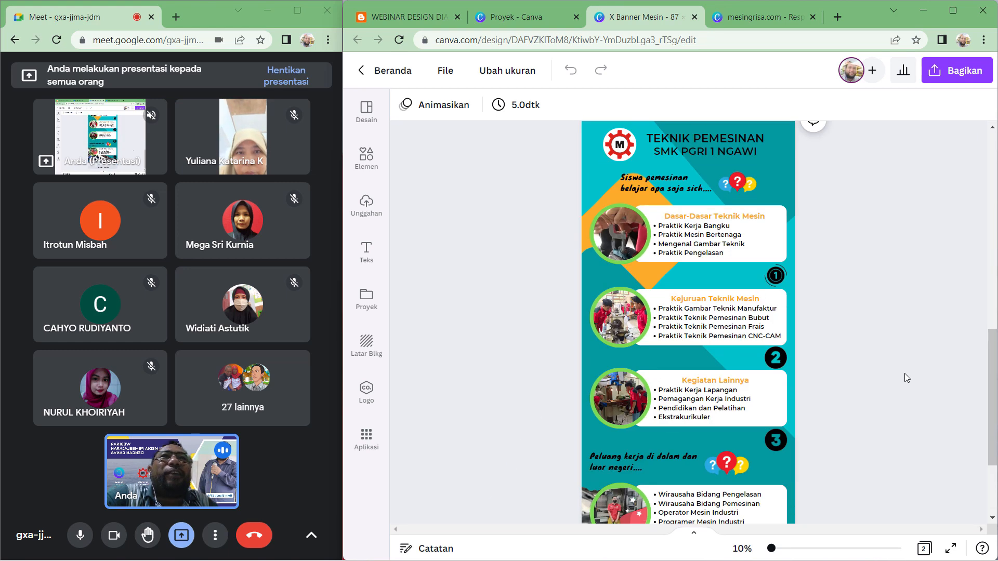
scroll(906, 372, down, 1)
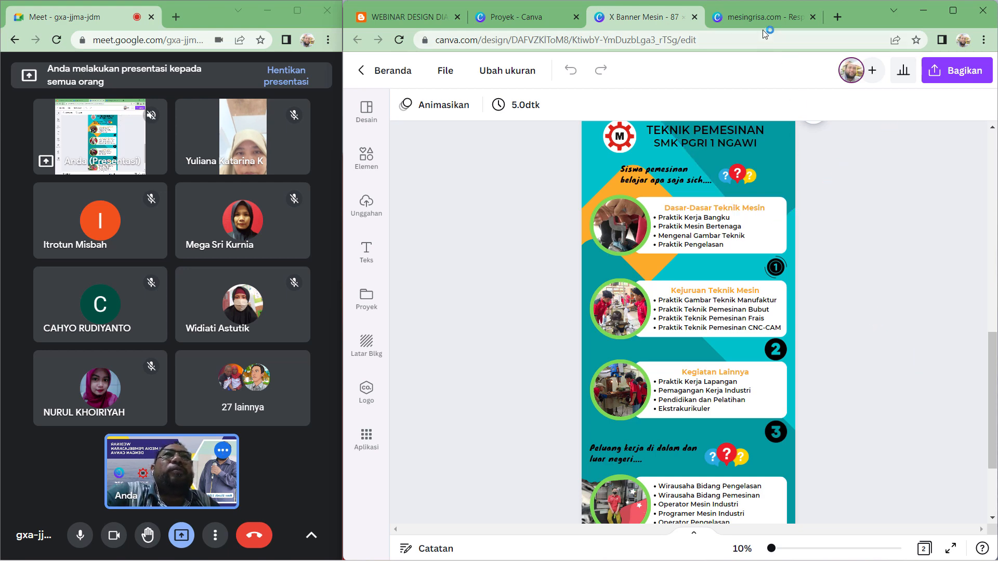
click(757, 17)
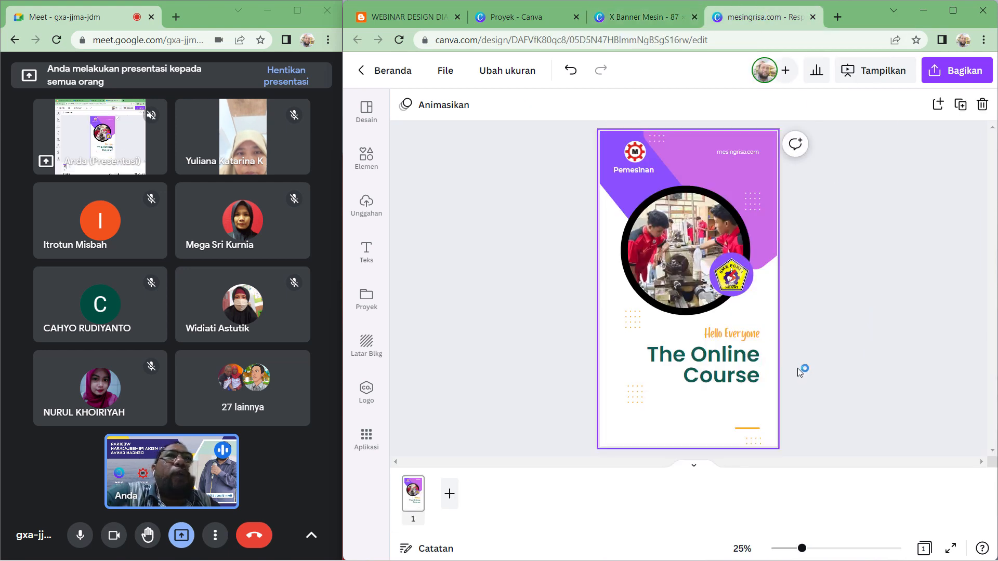
click(730, 362)
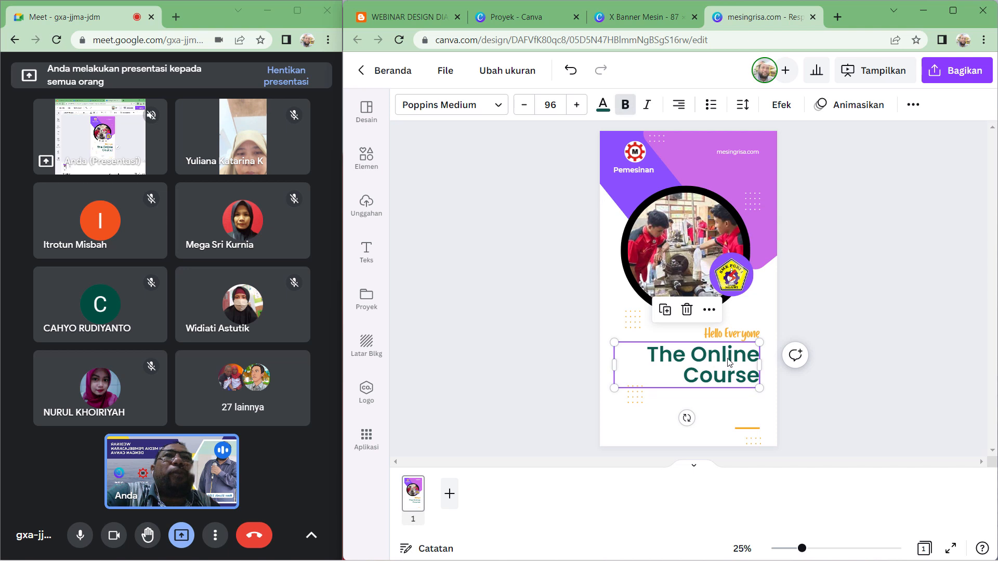
click(906, 364)
click(645, 399)
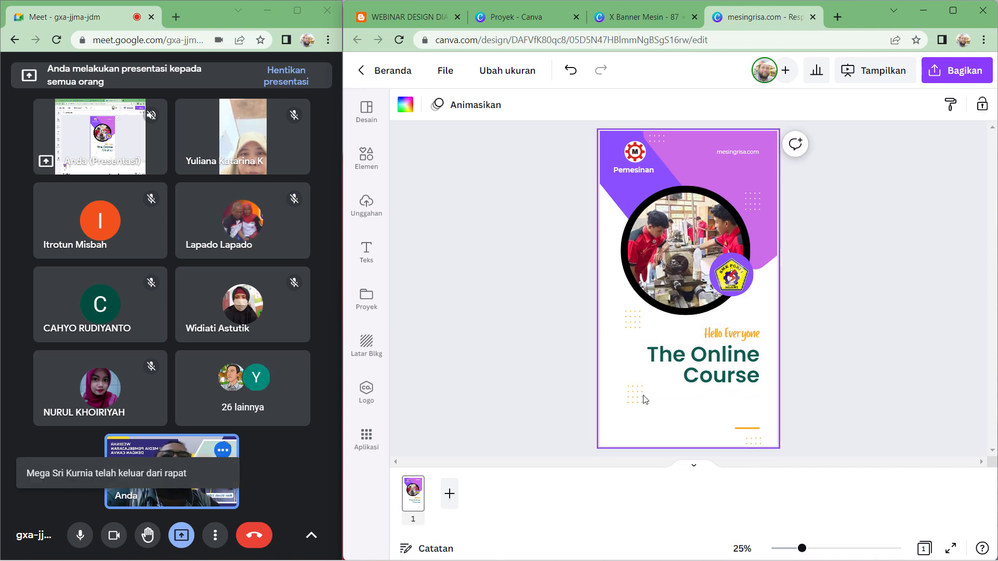
click(910, 343)
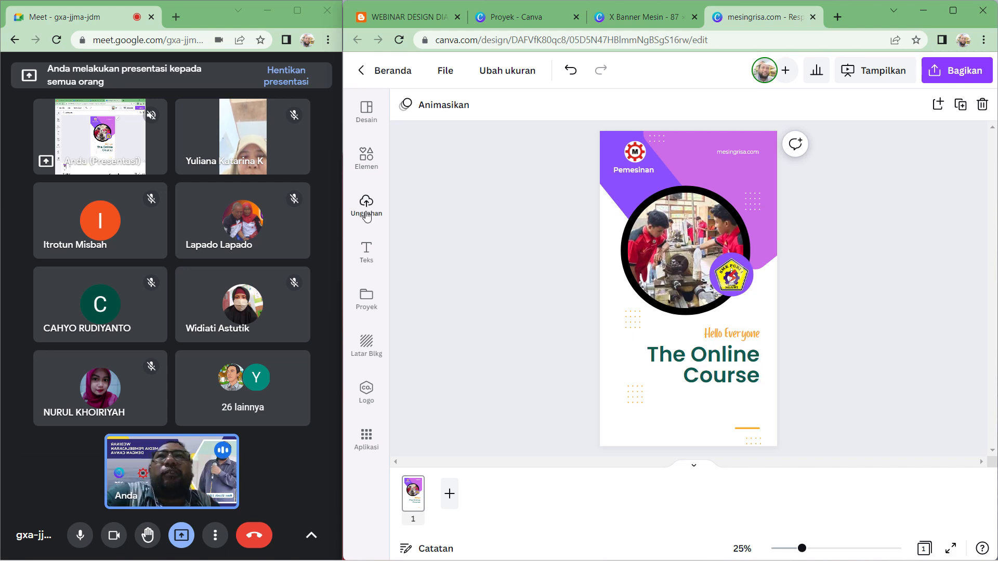
- Admit the waiting participant to the call and add a torn-edge frame from the Frames collection onto the poster's lower half
click(366, 155)
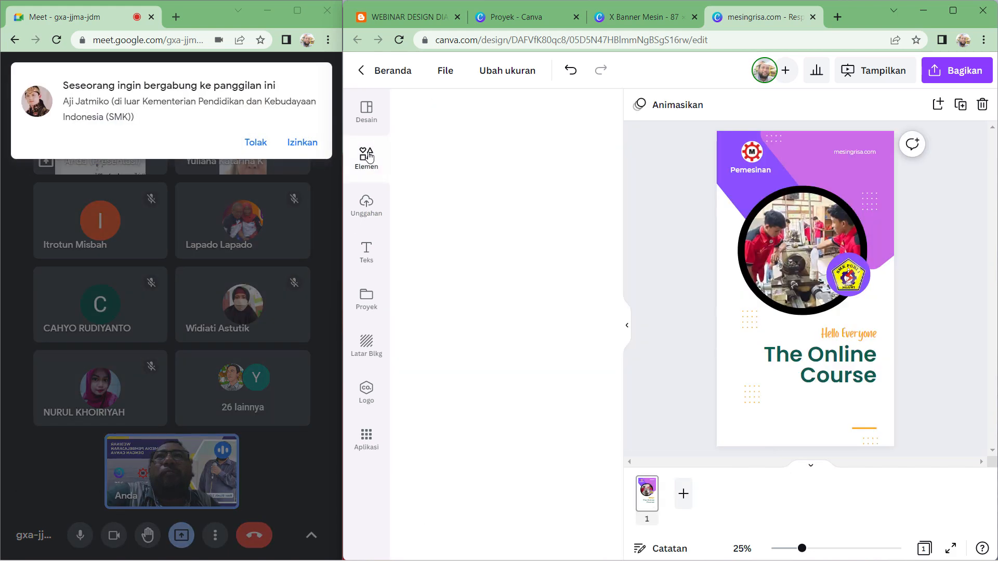
click(296, 149)
scroll(504, 265, down, 10)
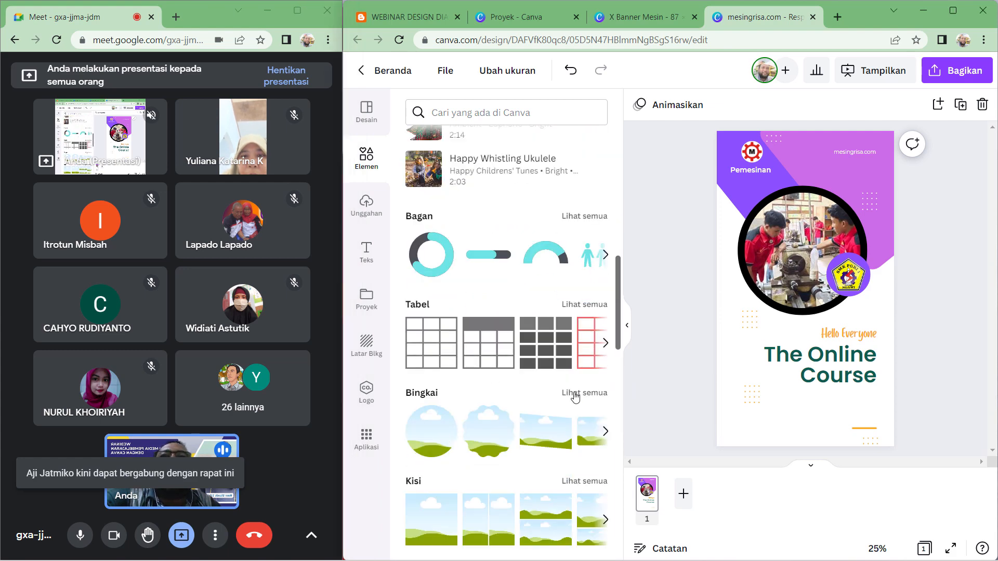
click(576, 394)
scroll(506, 377, down, 7)
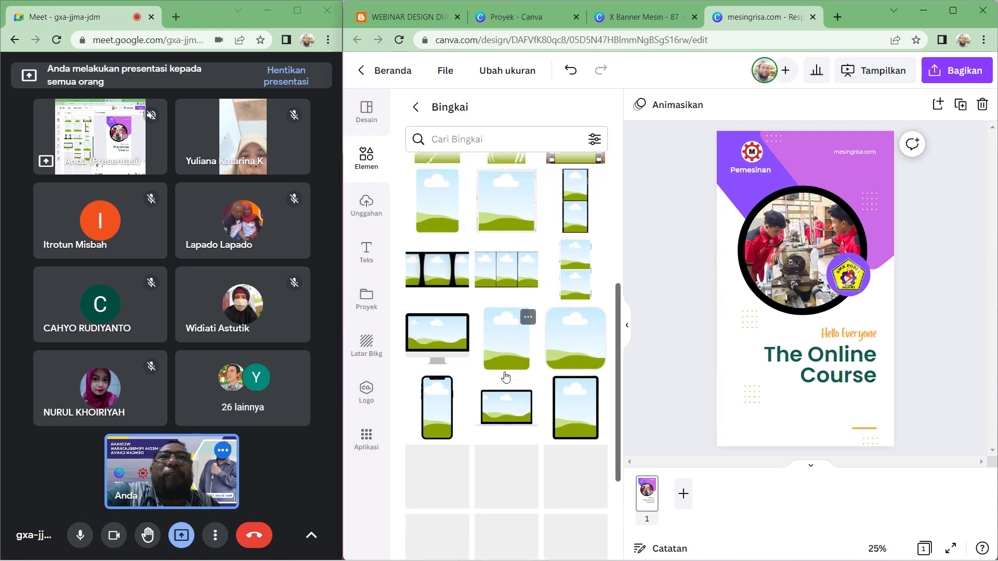
scroll(506, 378, down, 3)
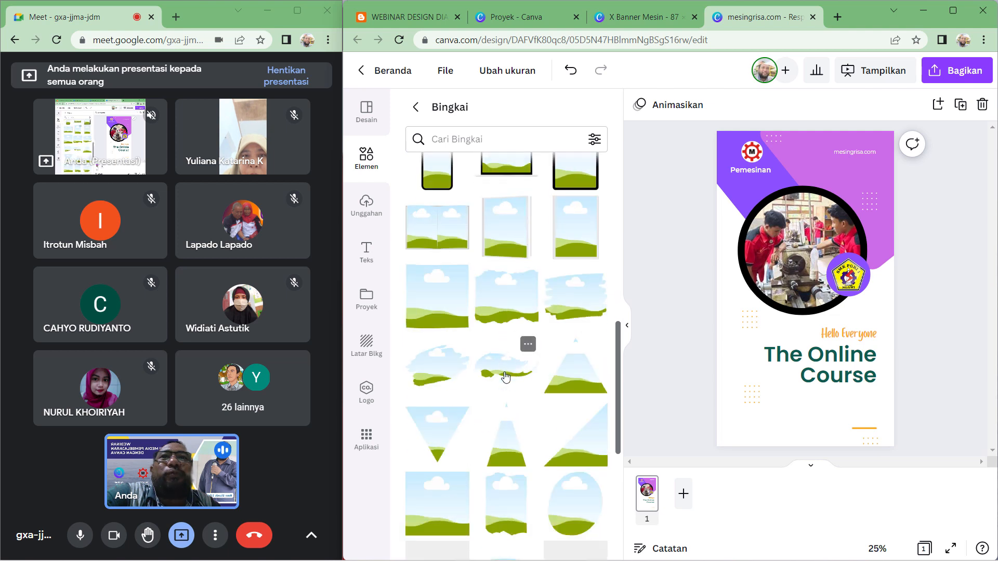
drag(507, 296, 717, 460)
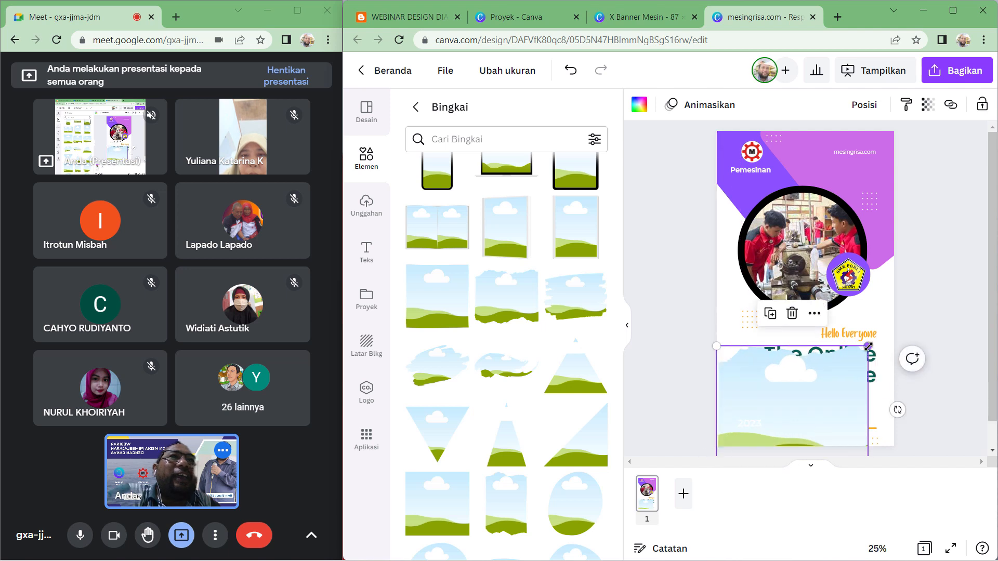
- Stretch the frame to the poster's right edge and send it to the back behind the text
drag(868, 346, 902, 335)
right_click(859, 384)
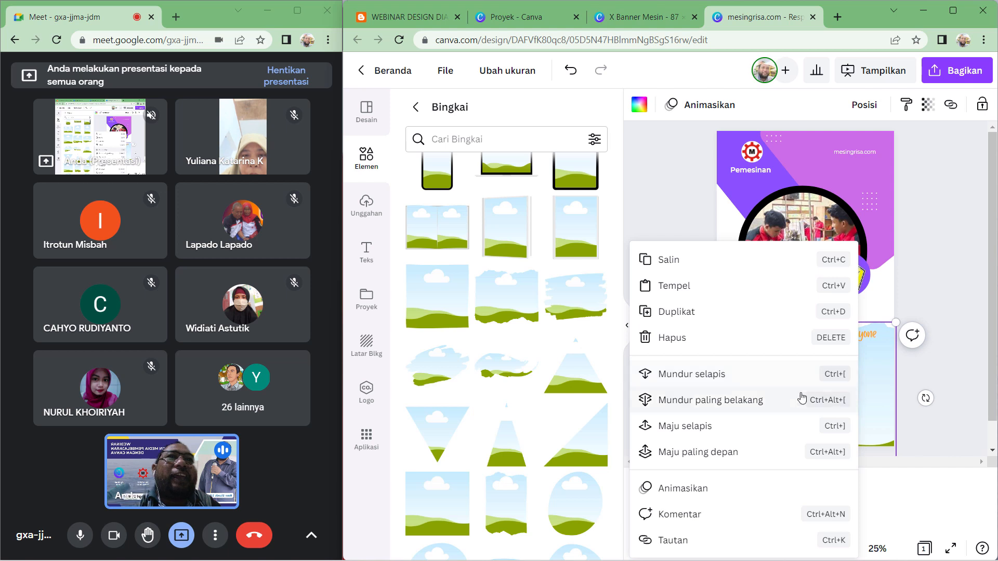
click(739, 384)
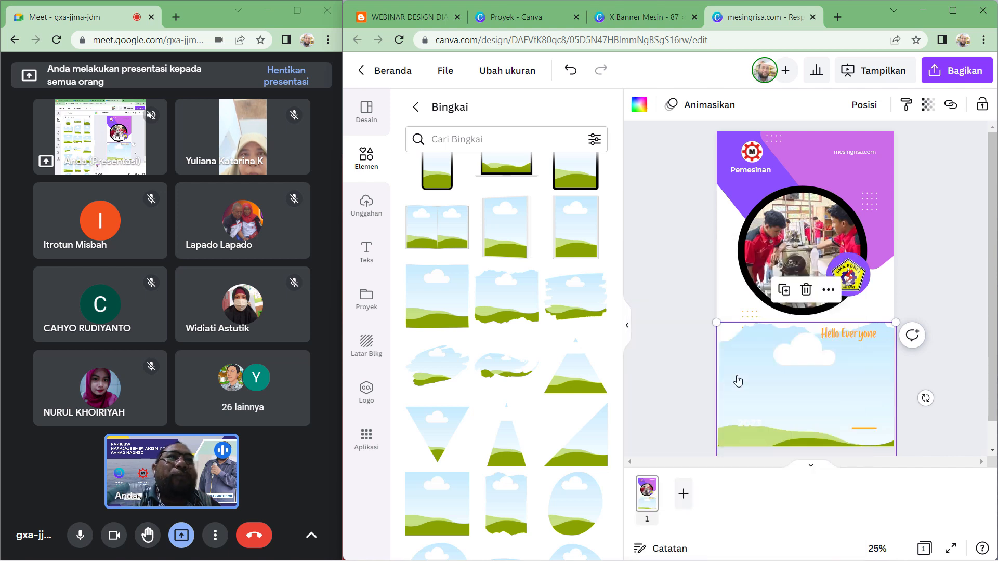
right_click(880, 384)
click(751, 400)
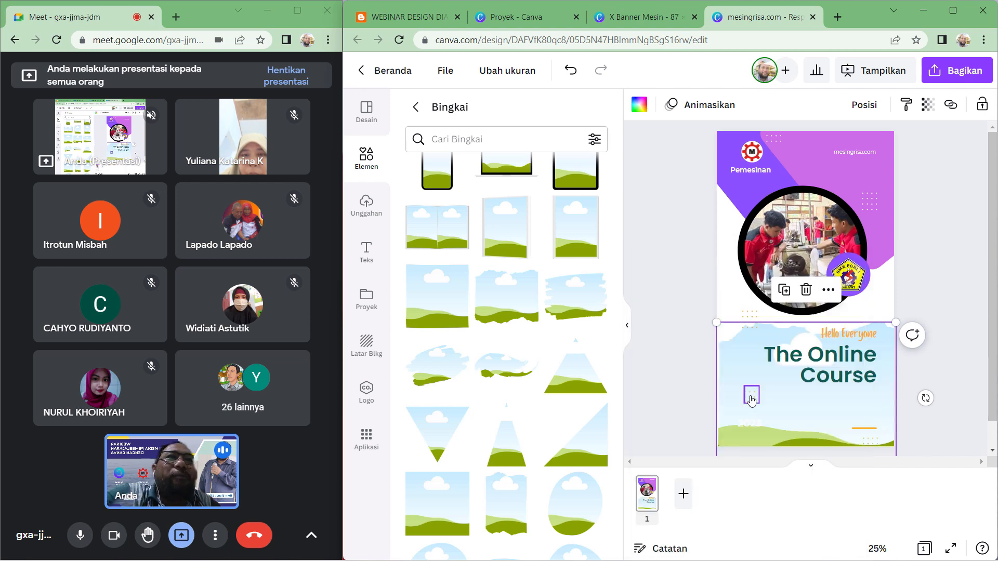
click(968, 251)
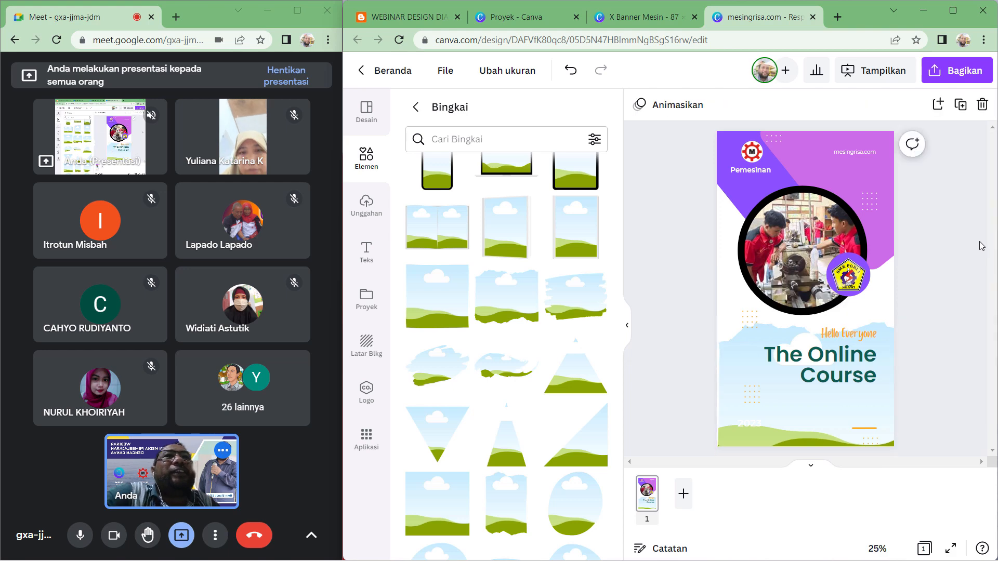
- Fill the torn-edge frame with an uploaded group photo
click(627, 325)
click(366, 205)
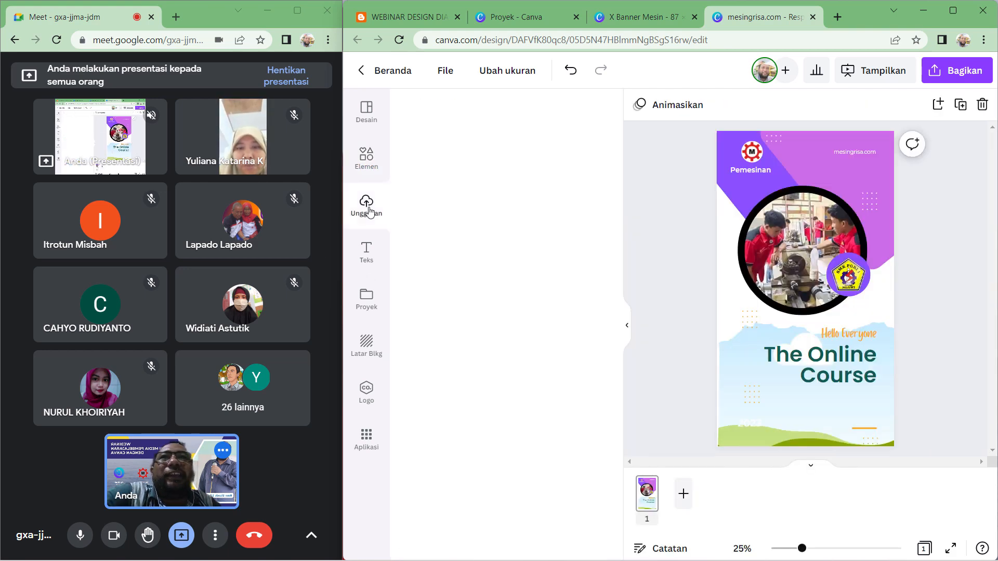
scroll(483, 335, down, 10)
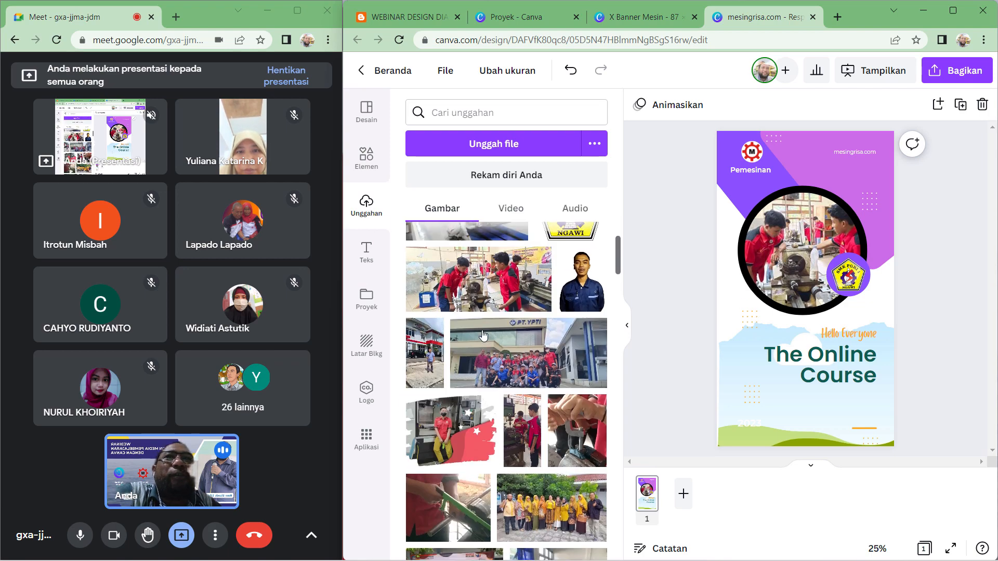
scroll(485, 333, down, 15)
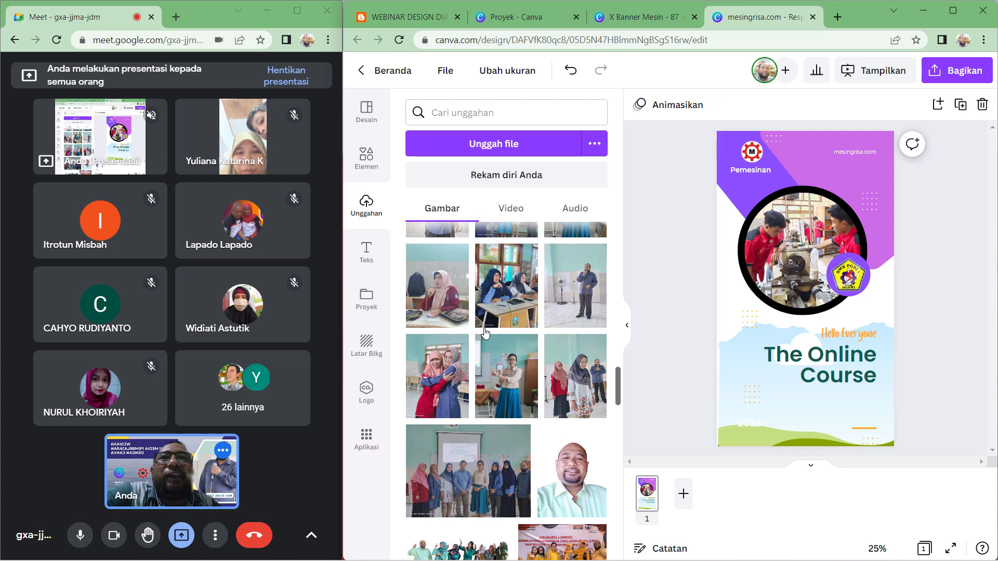
scroll(484, 328, down, 3)
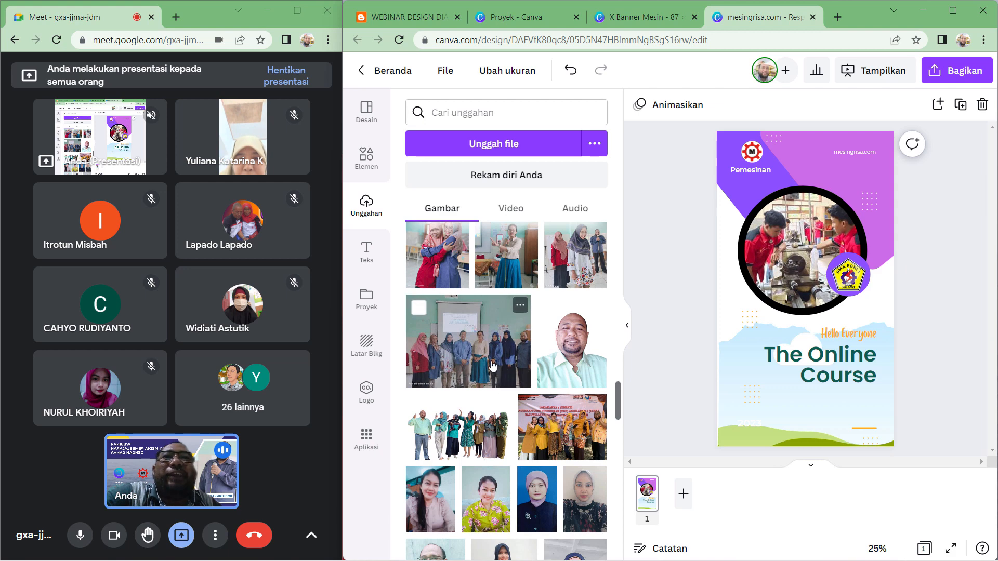
drag(483, 359, 768, 403)
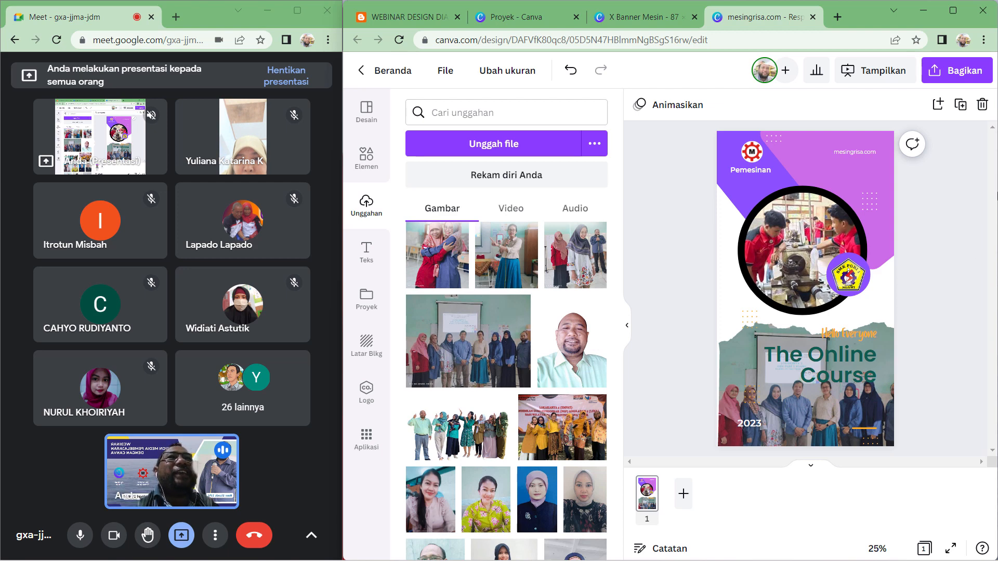
- Centre-align the Hello Everyone text
click(753, 425)
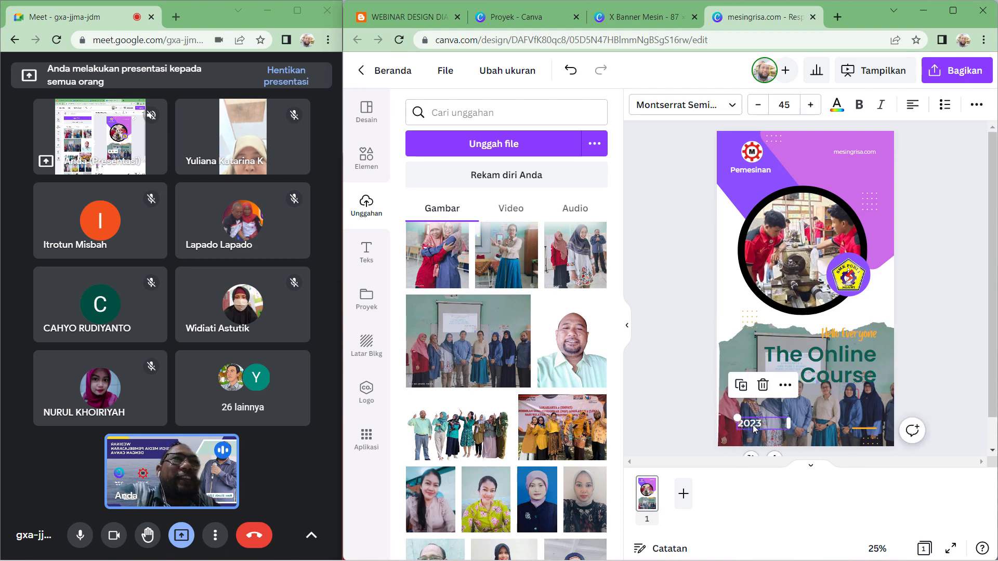
click(775, 399)
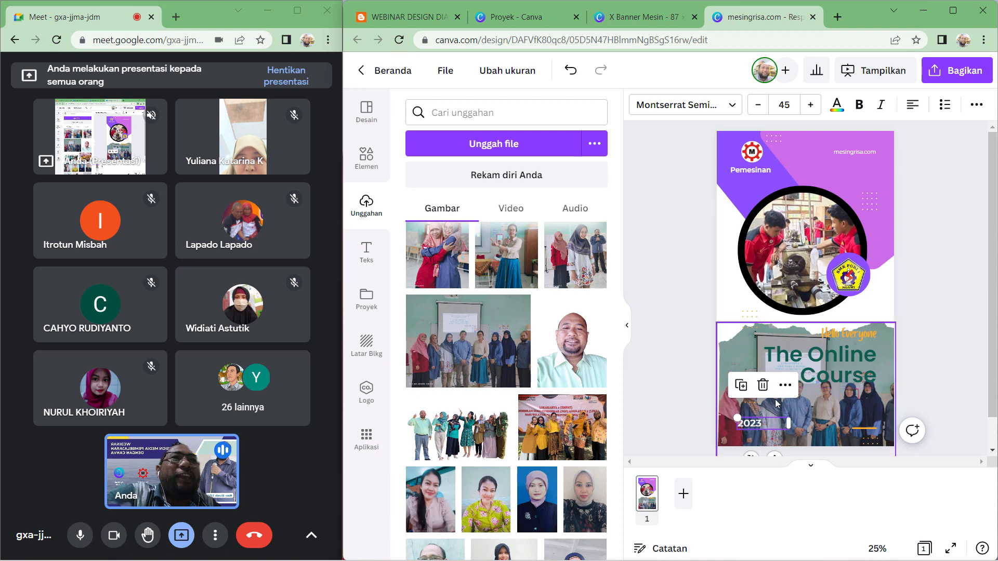
click(855, 334)
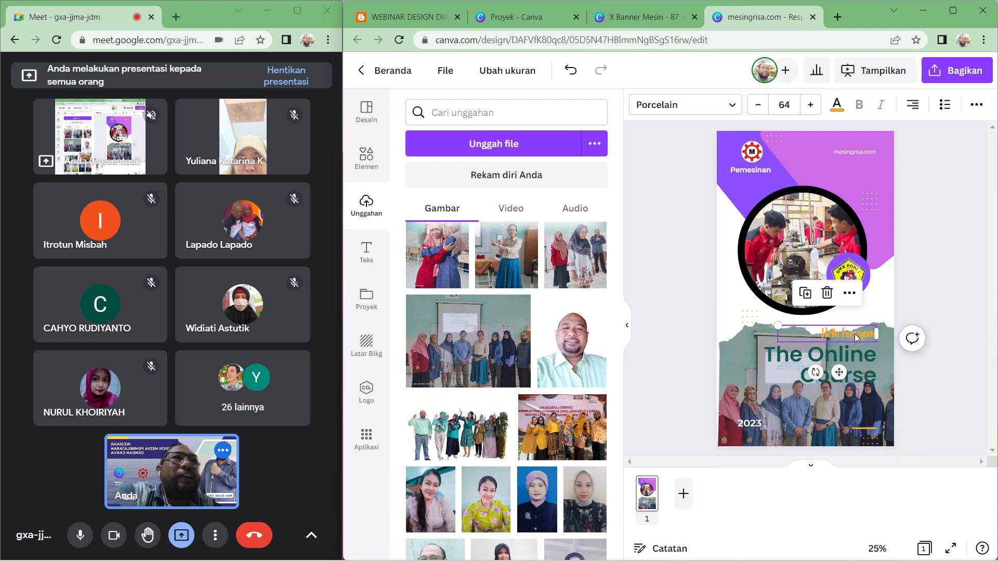
click(627, 331)
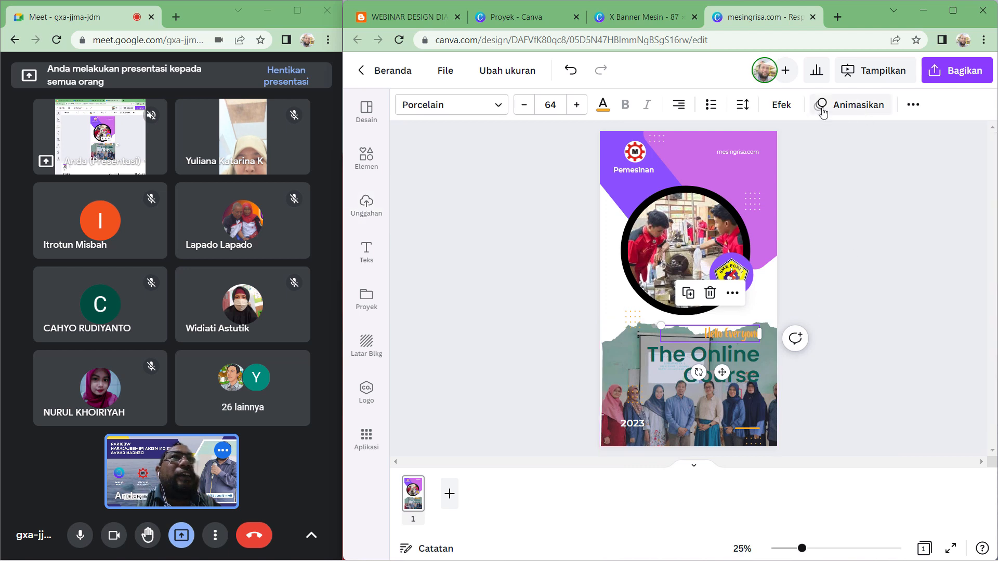
click(681, 107)
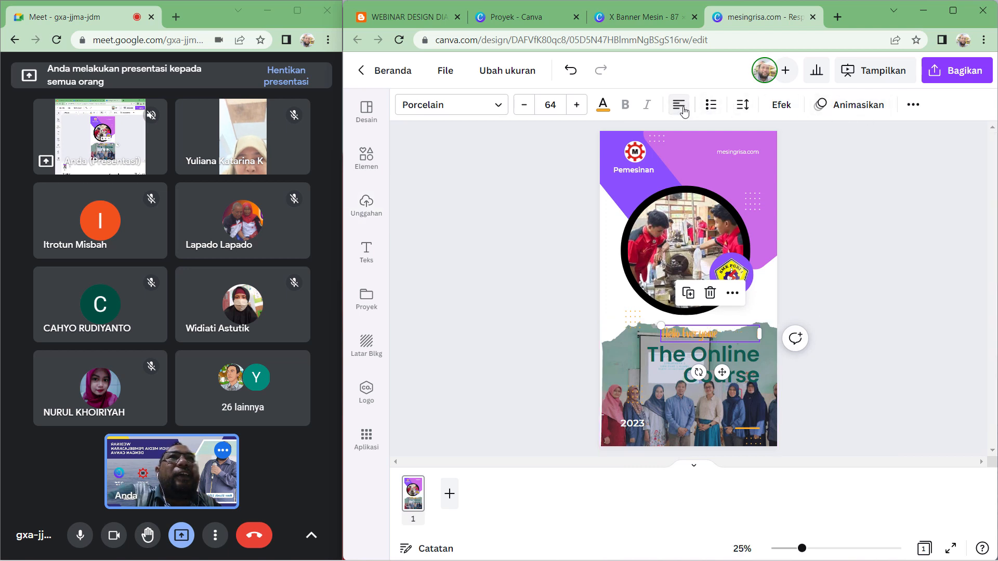
click(905, 326)
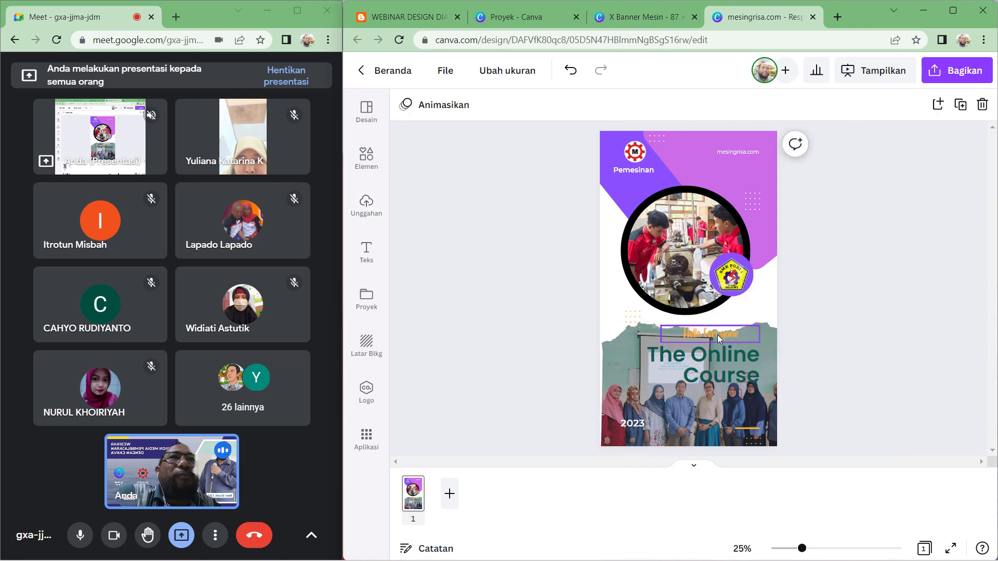
- Move the Hello Everyone text so it sits centred above the title
drag(717, 335, 693, 333)
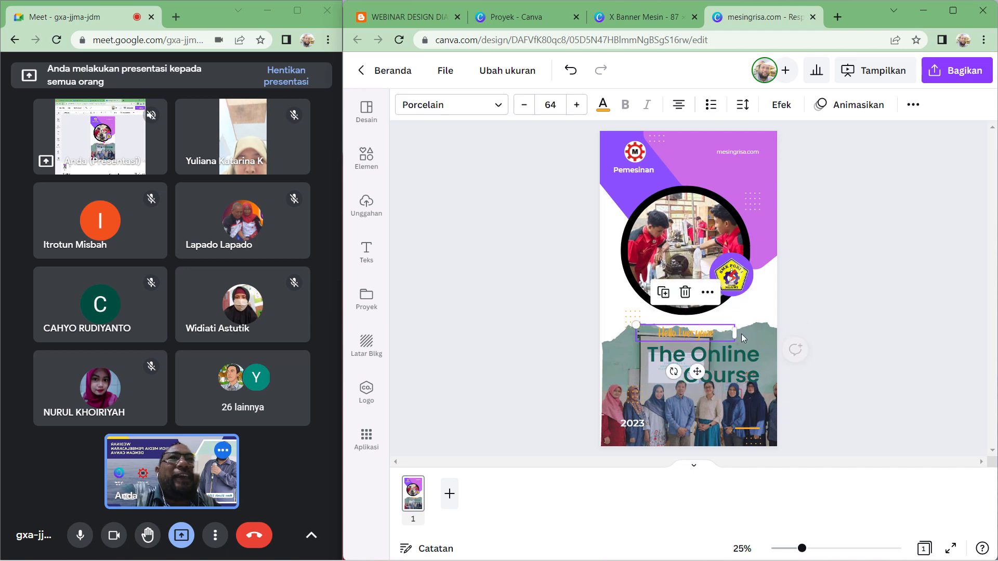
click(770, 359)
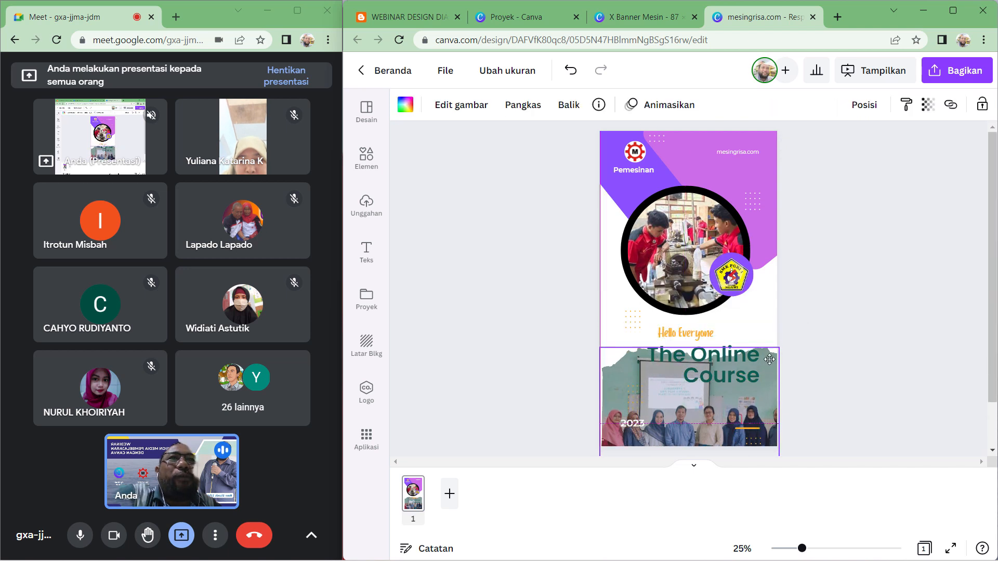
click(827, 343)
drag(685, 334, 692, 333)
click(907, 362)
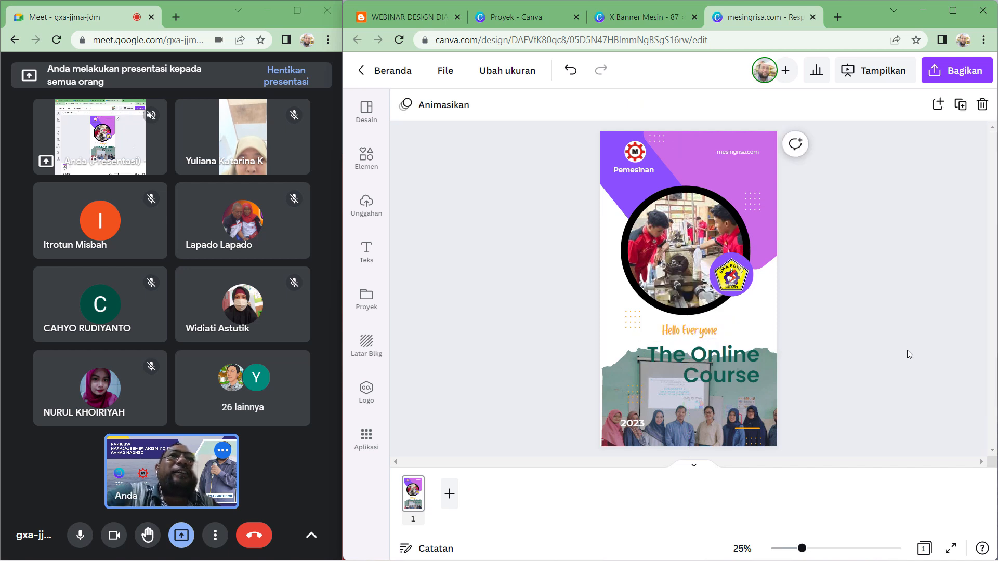
- Centre-align The Online Course title text
click(738, 372)
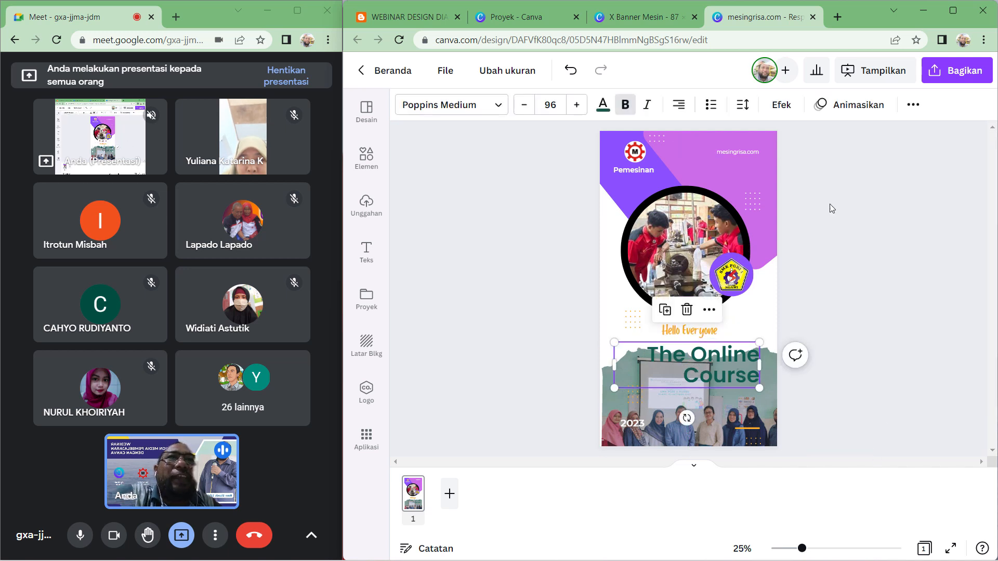
click(679, 107)
click(680, 106)
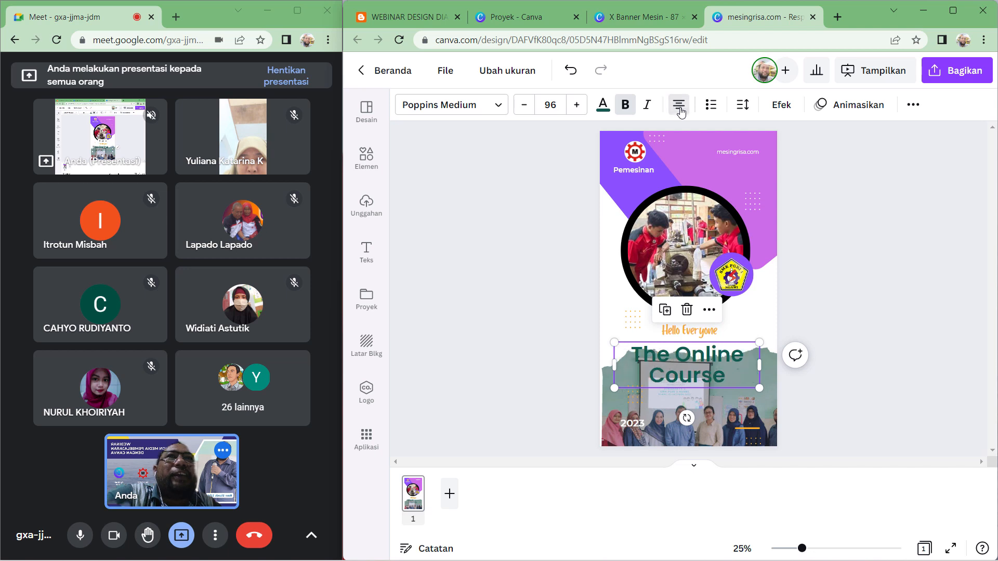
- Replace the title text with DIKLAT GURU, split over two lines
click(850, 317)
click(728, 379)
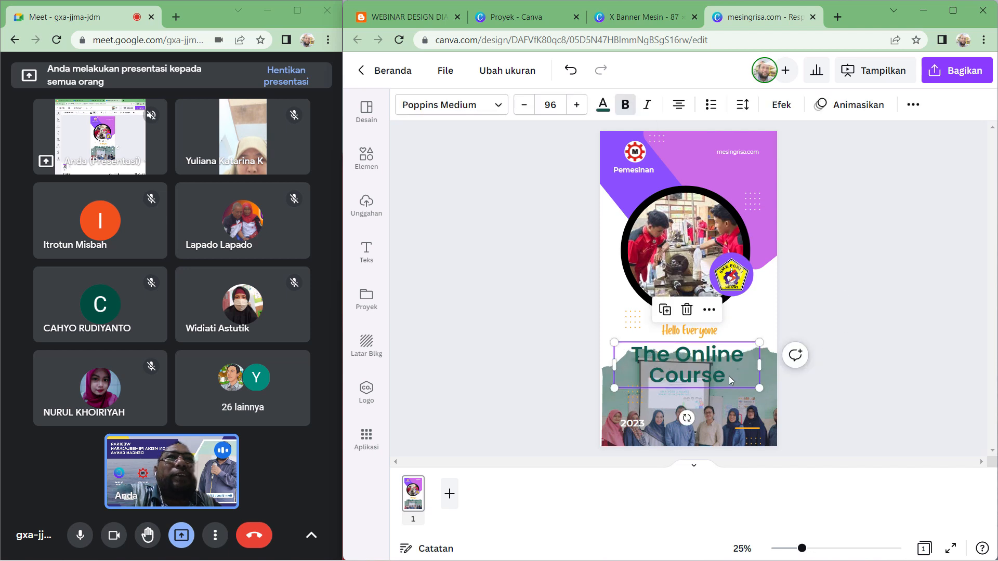
click(729, 376)
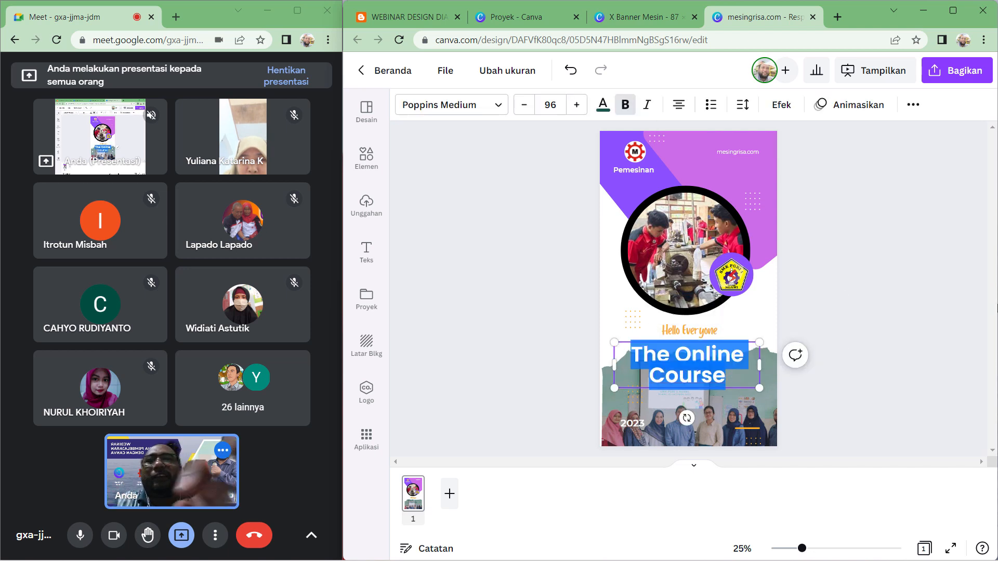
text(DIKLA)
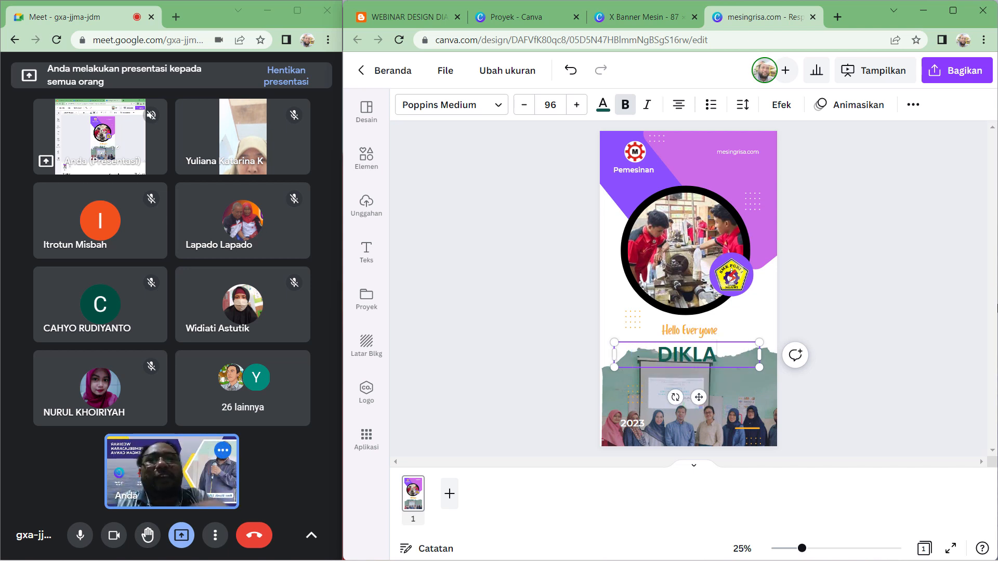
text(T)
key(Return)
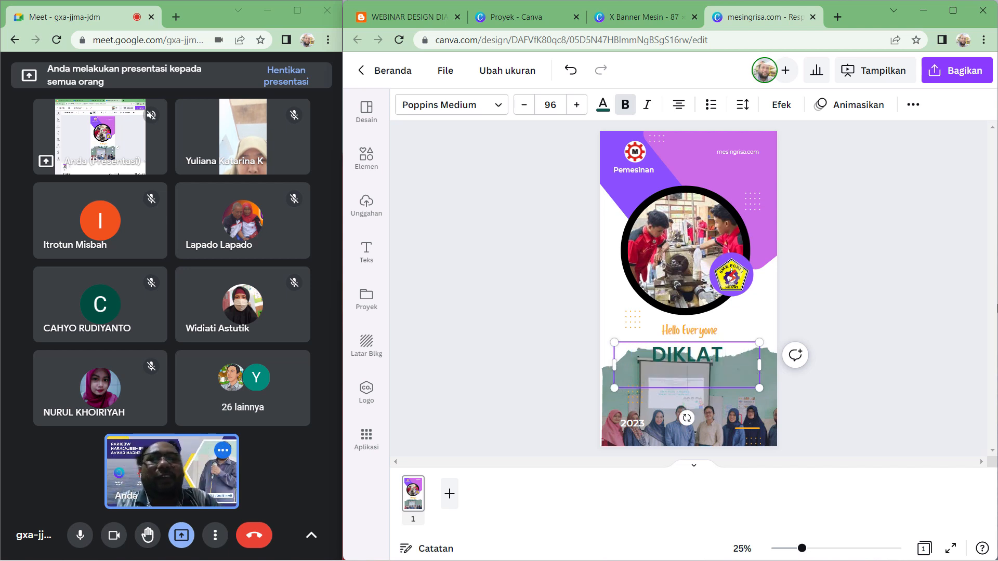
text(GURU)
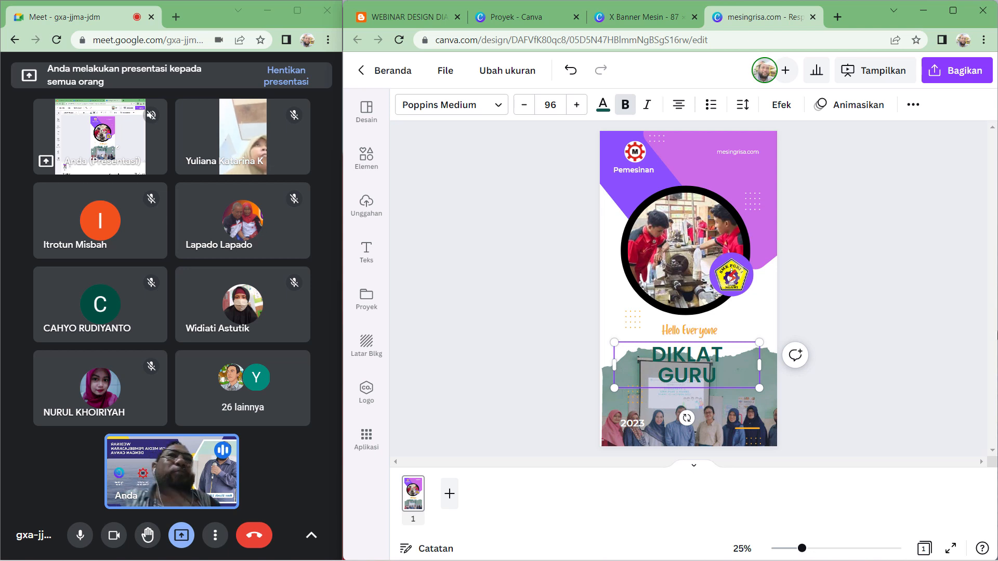
- Move the DIKLAT GURU title lower onto the photo and set its text colour to #1e1a16
click(898, 237)
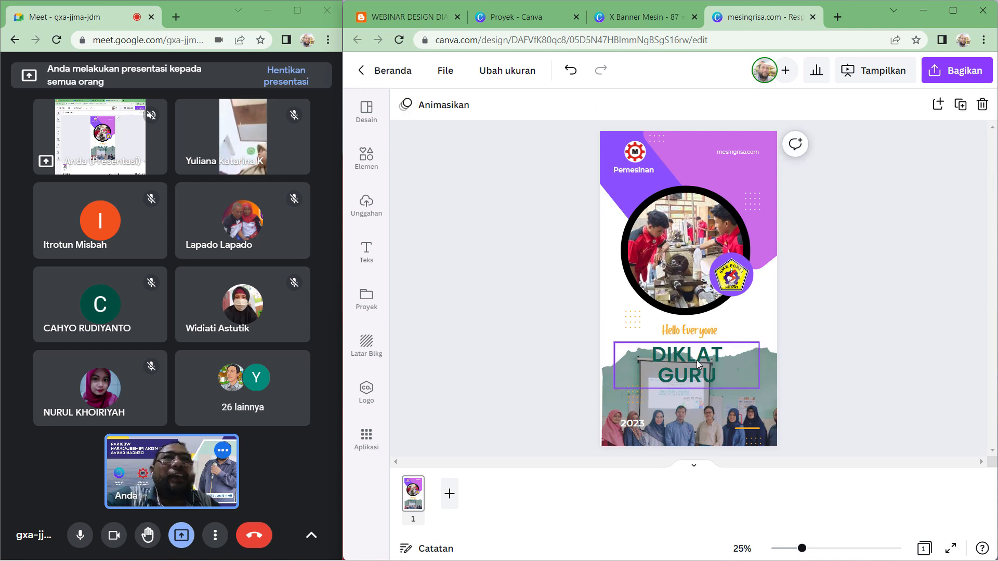
drag(696, 361, 699, 385)
click(861, 329)
click(670, 397)
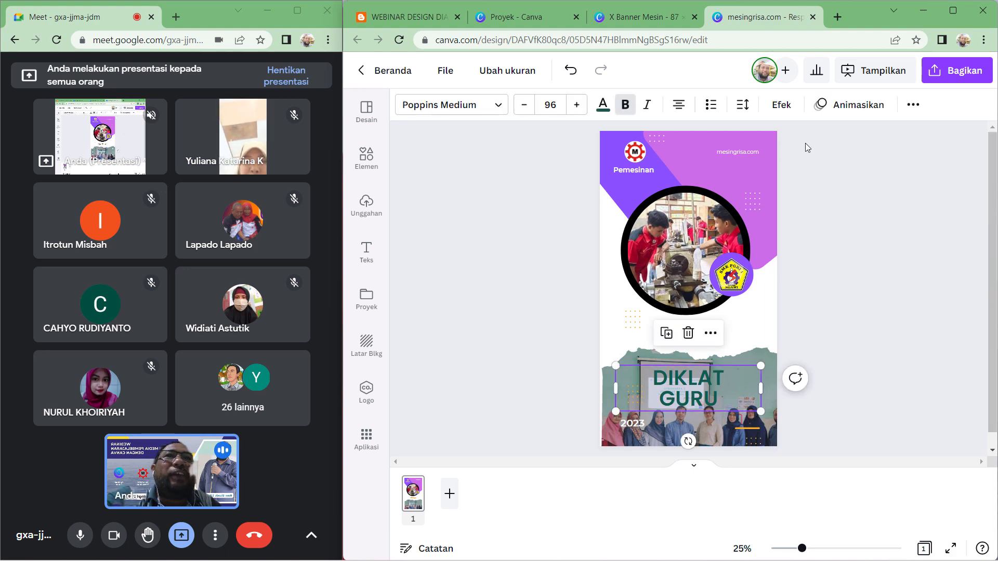
click(602, 108)
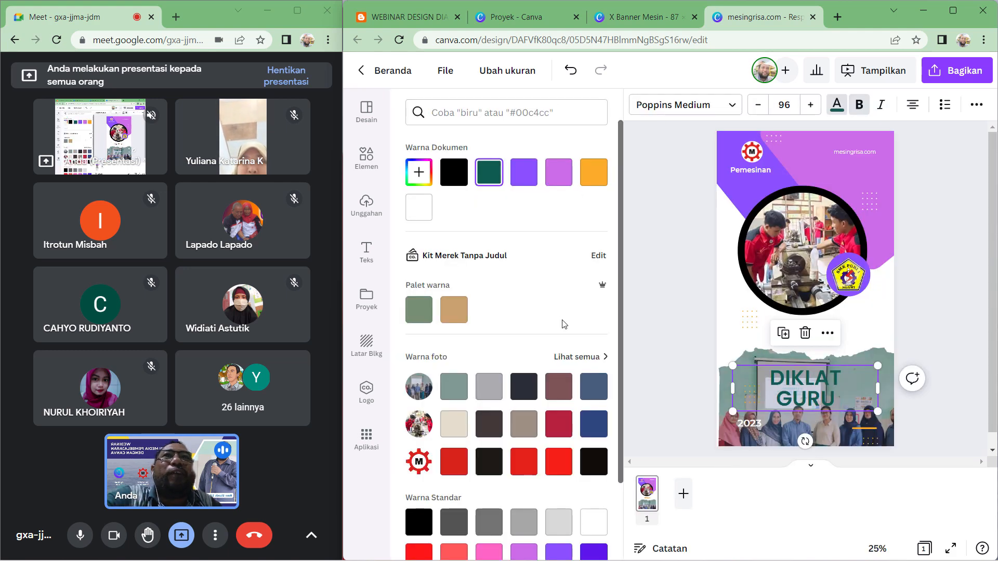
click(556, 183)
click(527, 176)
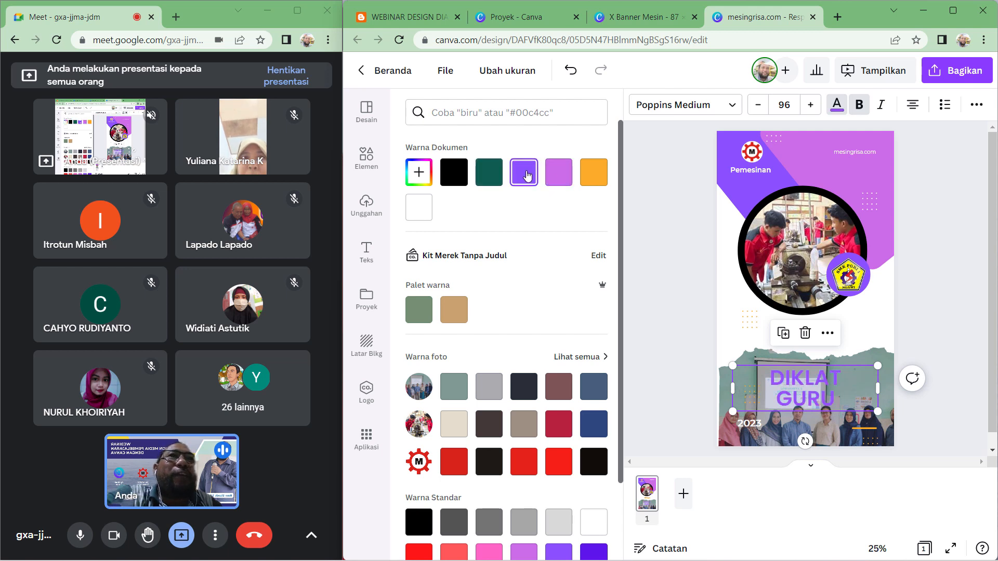
click(485, 473)
click(906, 350)
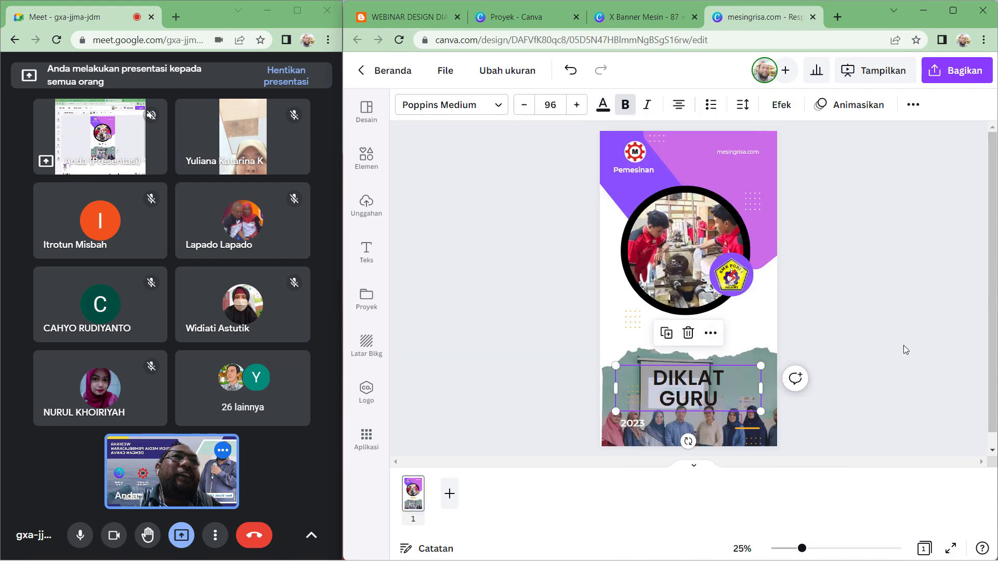
- Reduce the DIKLAT GURU title's font size in several small steps
click(524, 105)
click(524, 104)
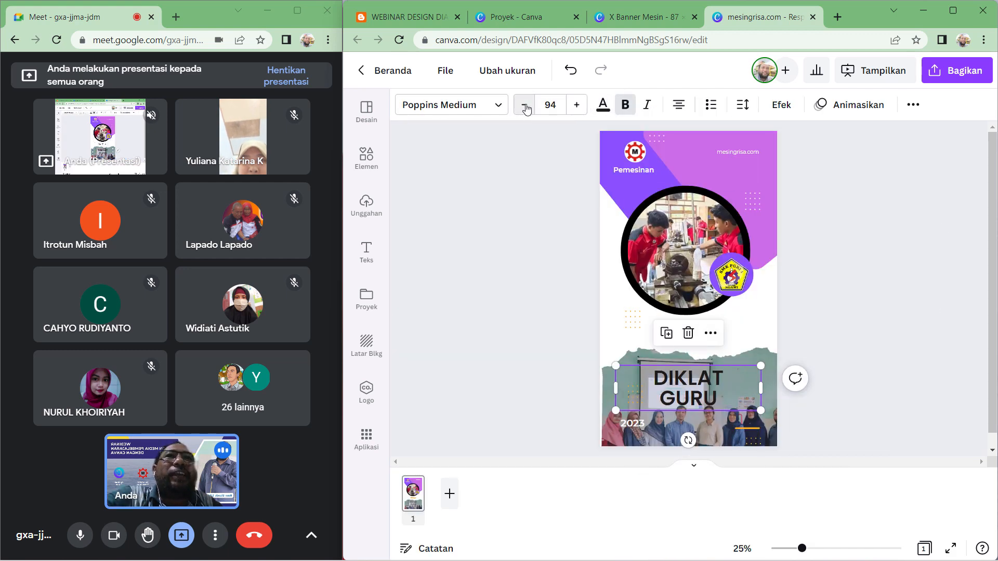
click(525, 105)
click(524, 105)
click(525, 104)
click(525, 105)
click(524, 104)
click(525, 104)
click(525, 104)
click(525, 104)
click(525, 105)
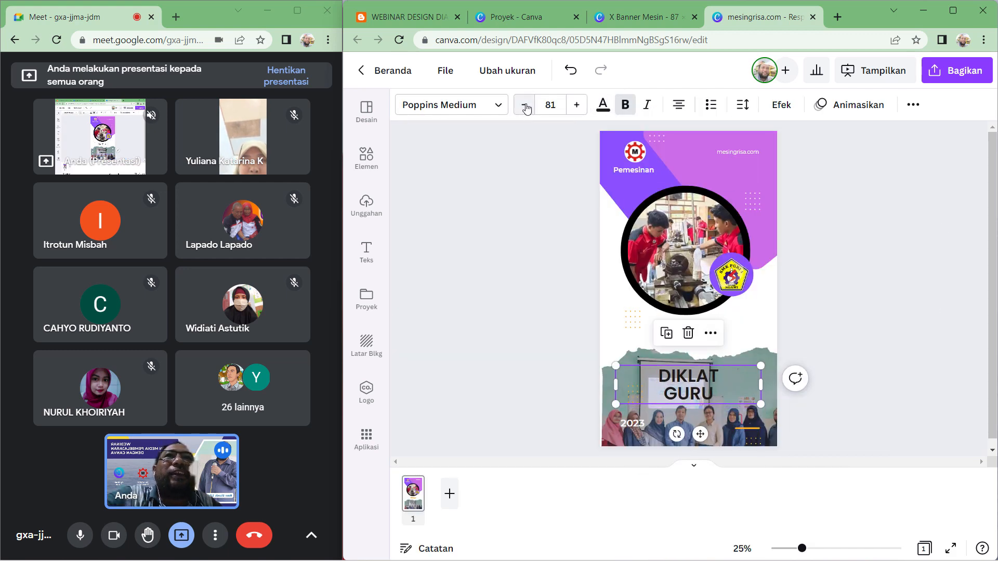
click(524, 105)
click(524, 104)
click(525, 104)
click(525, 105)
click(525, 104)
click(525, 104)
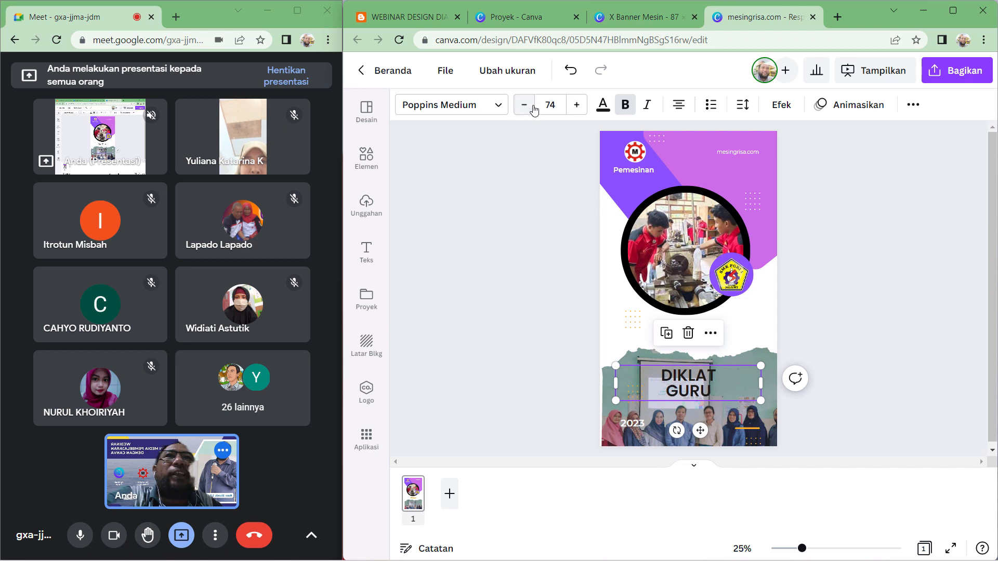
click(524, 104)
click(897, 318)
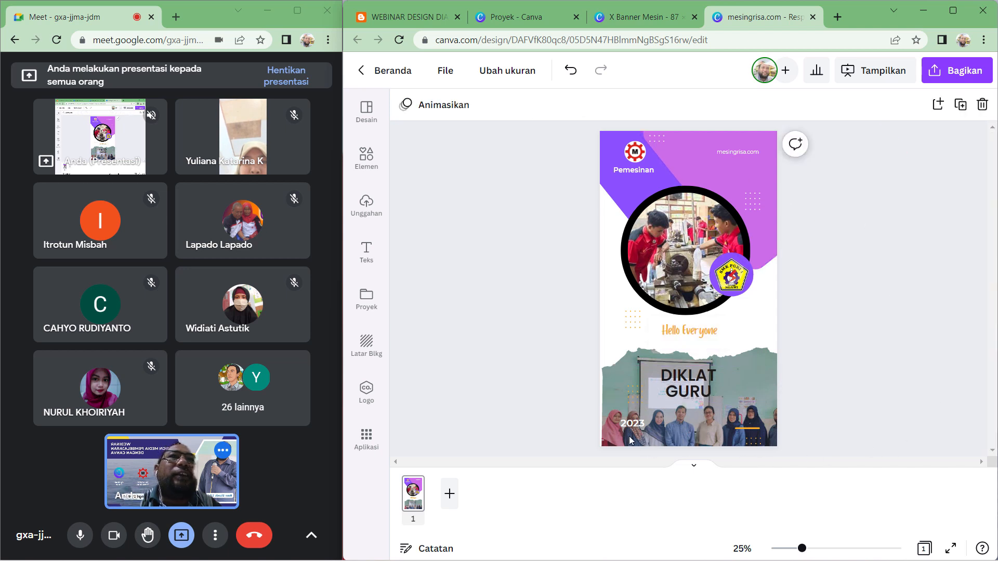
- Move the 2023 label to the bottom centre of the poster and colour it black
drag(630, 424, 680, 433)
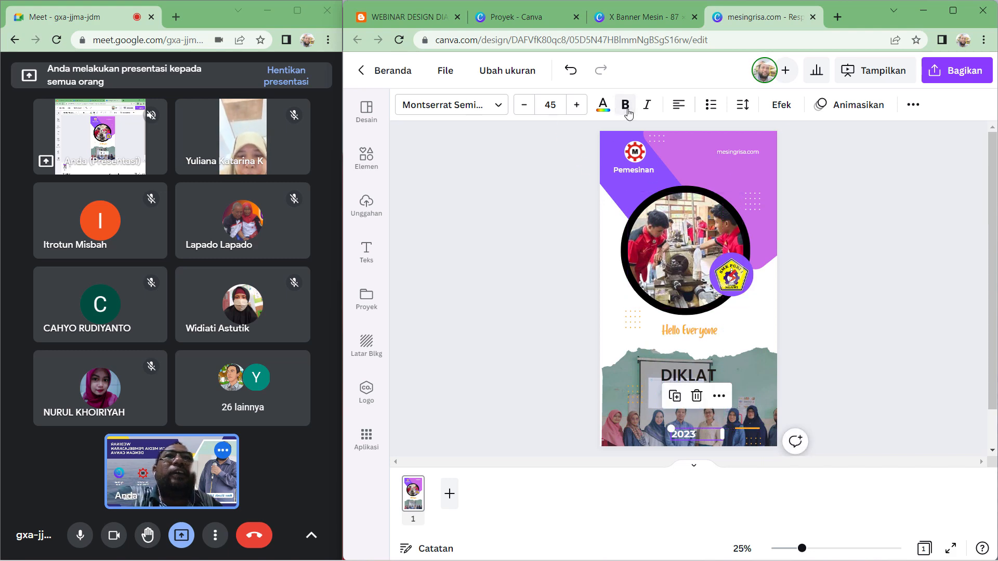
click(603, 106)
click(457, 177)
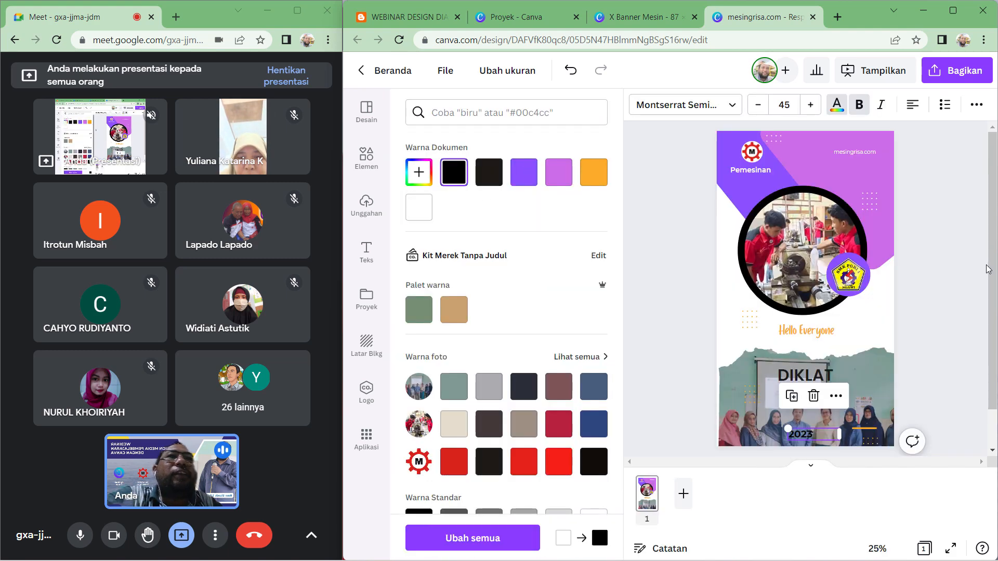
click(954, 229)
click(954, 229)
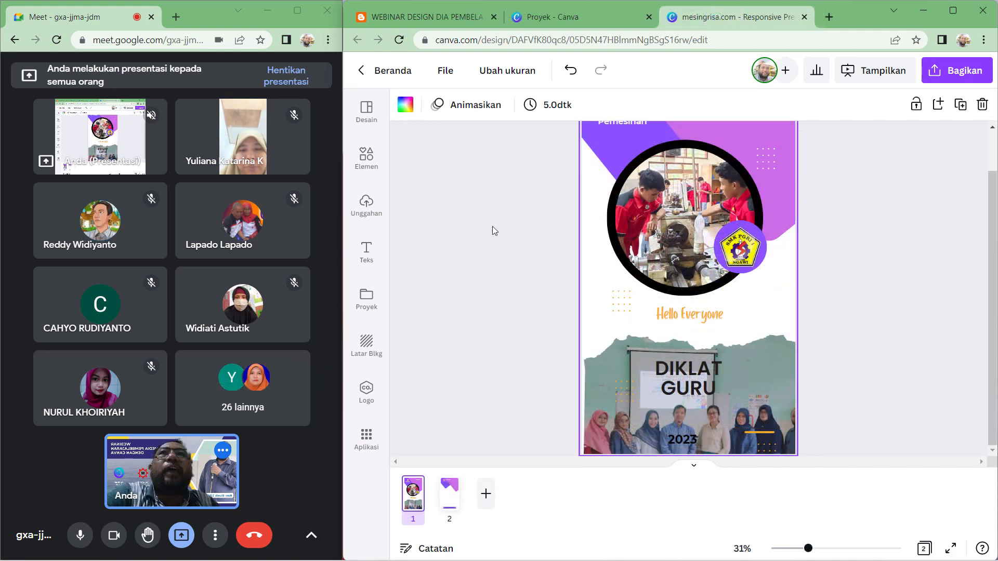
- Open the LANDING PAGE MESIN design from the Canva projects page, keeping it in the browser
click(556, 16)
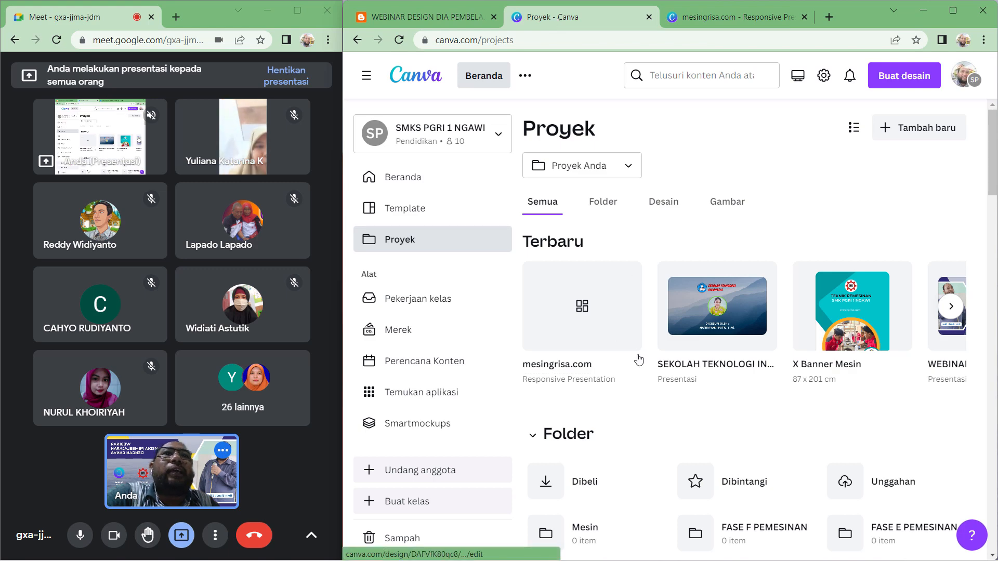
scroll(664, 345, down, 5)
scroll(676, 344, up, 5)
scroll(708, 334, down, 5)
scroll(707, 333, down, 4)
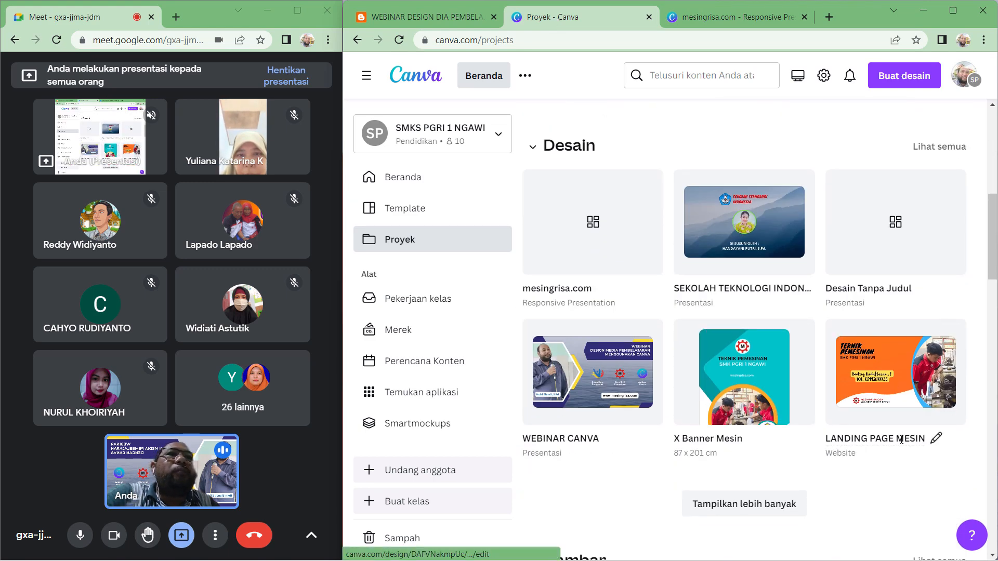
click(872, 371)
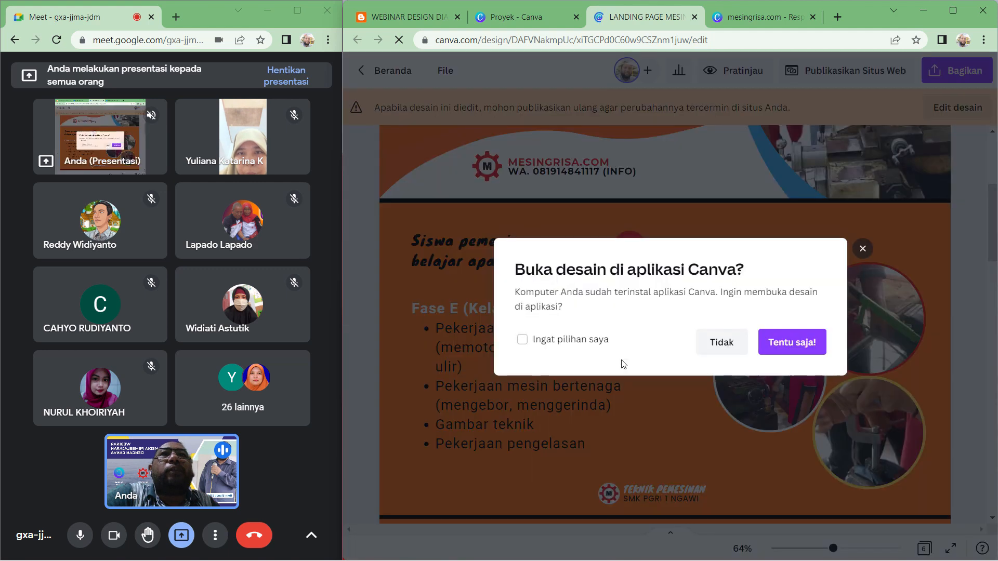
click(724, 346)
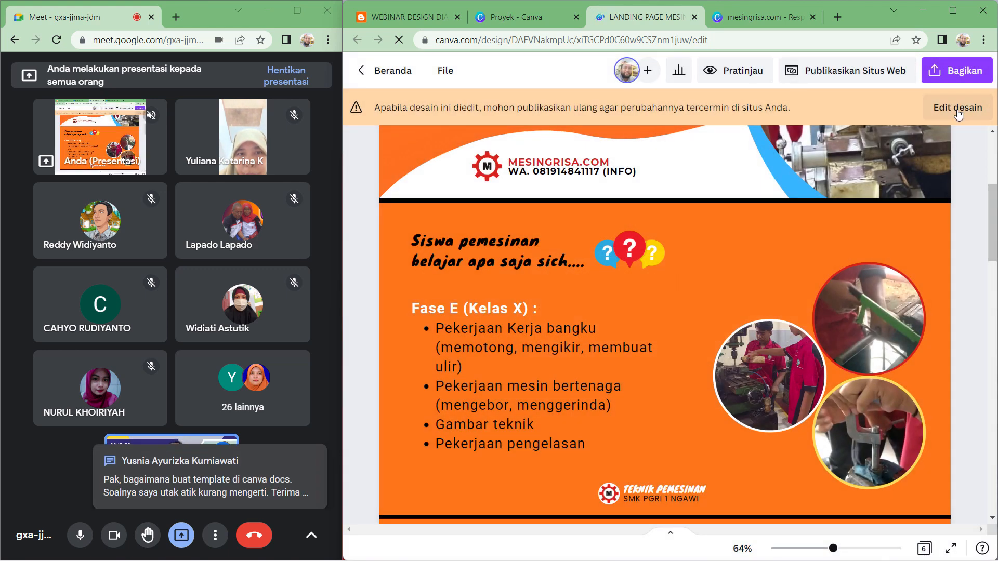
- Switch the landing page design into edit mode and hide the side panel
click(958, 110)
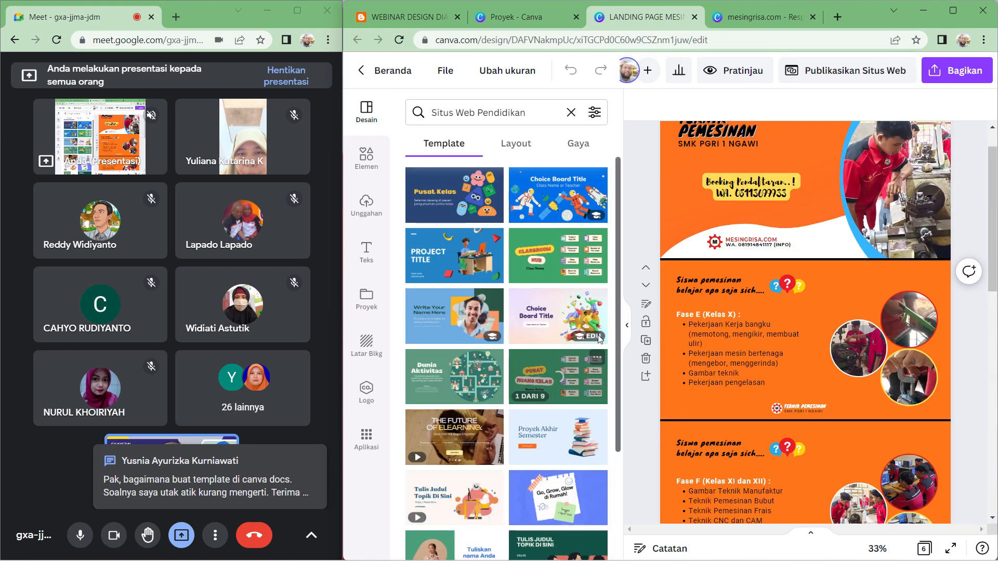
click(627, 325)
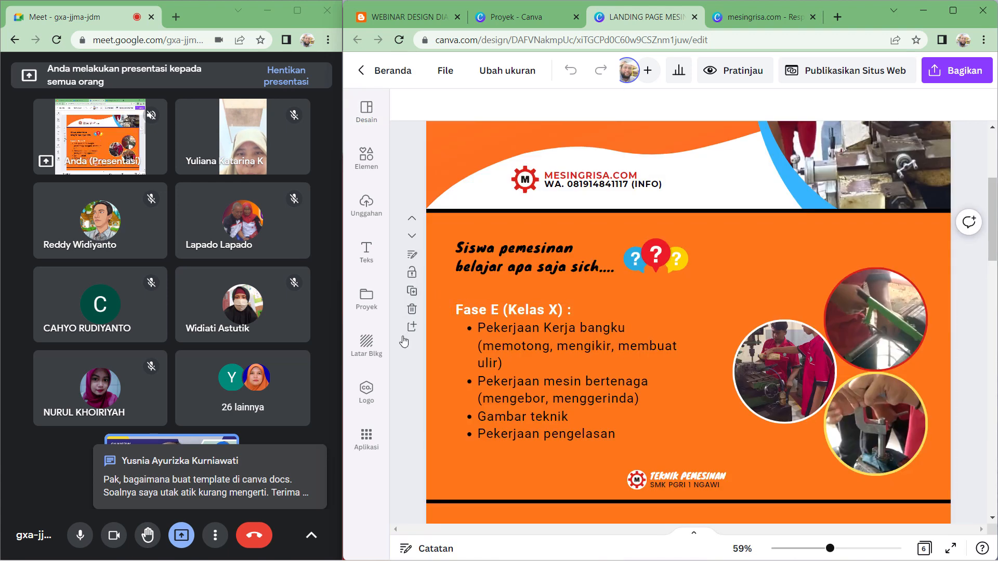
scroll(408, 380, up, 4)
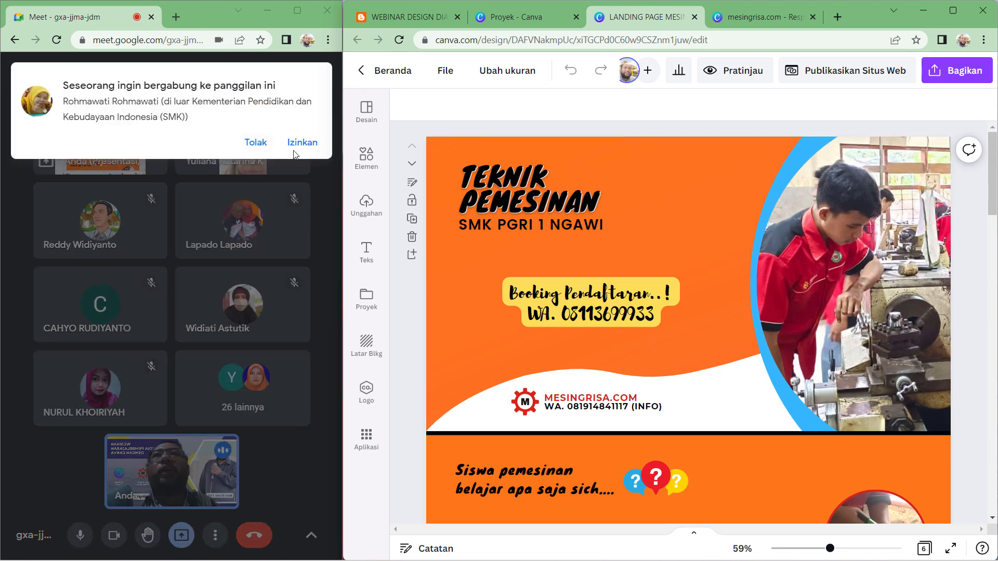
- In Google Meet, admit the two participants asking to join the call
click(295, 146)
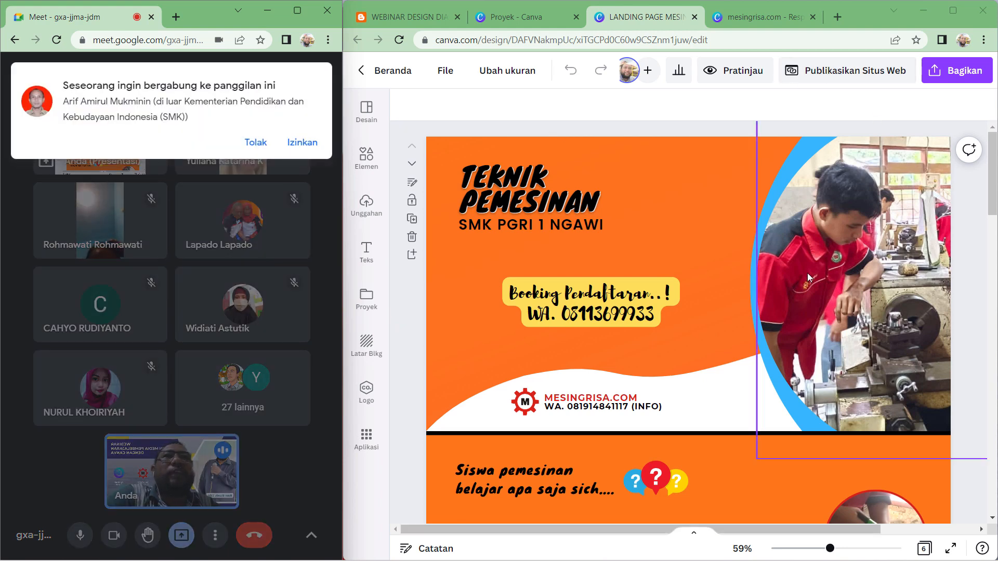
scroll(537, 207, down, 5)
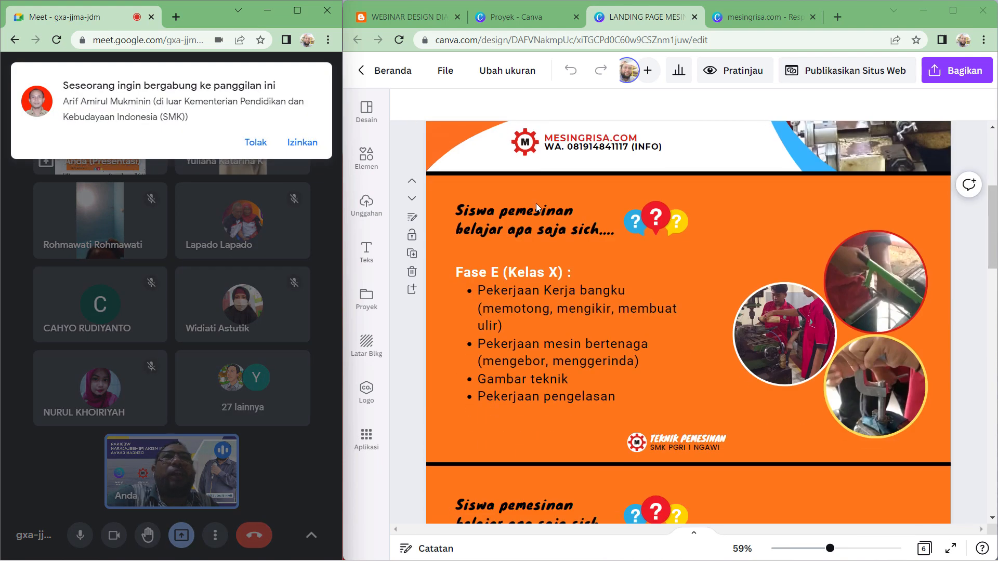
scroll(513, 289, down, 6)
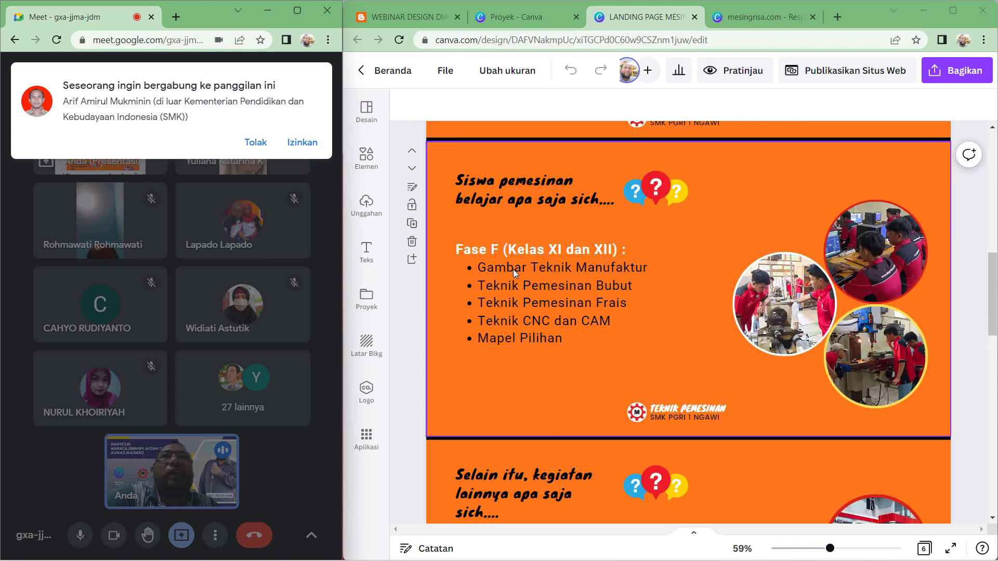
scroll(513, 270, down, 6)
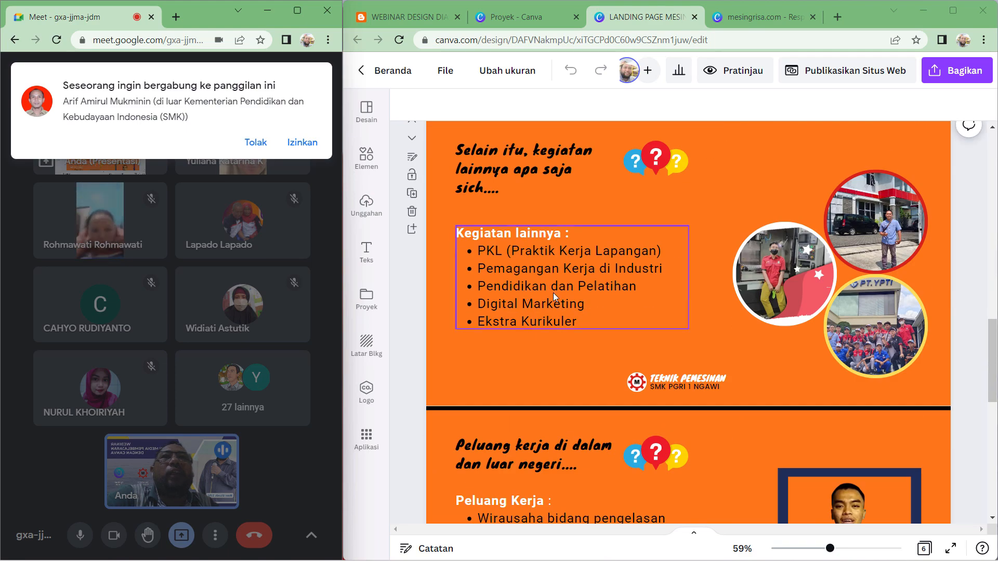
click(298, 143)
- Preview the landing page website and switch the preview to the mobile device view
scroll(665, 320, down, 3)
click(665, 321)
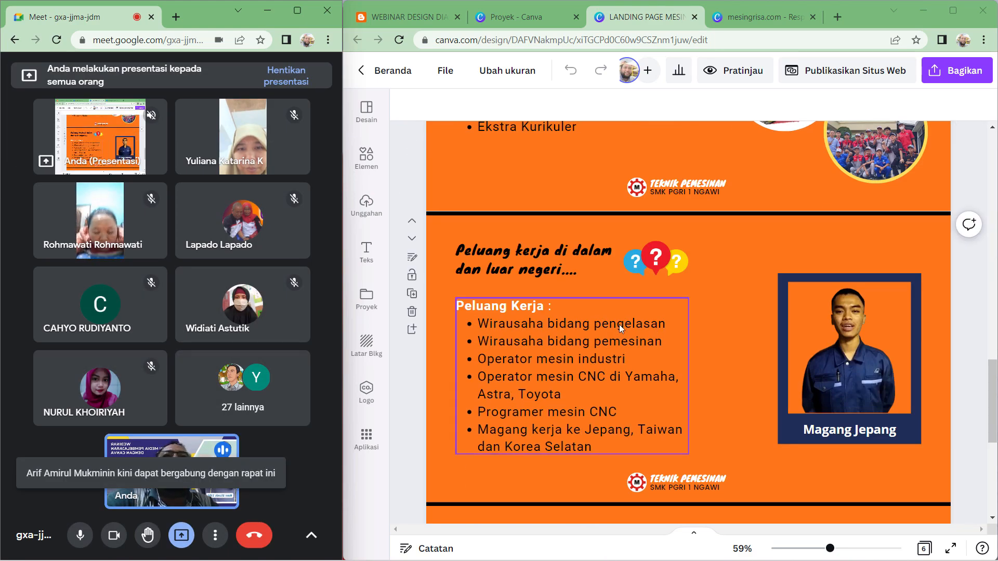
scroll(645, 356, down, 4)
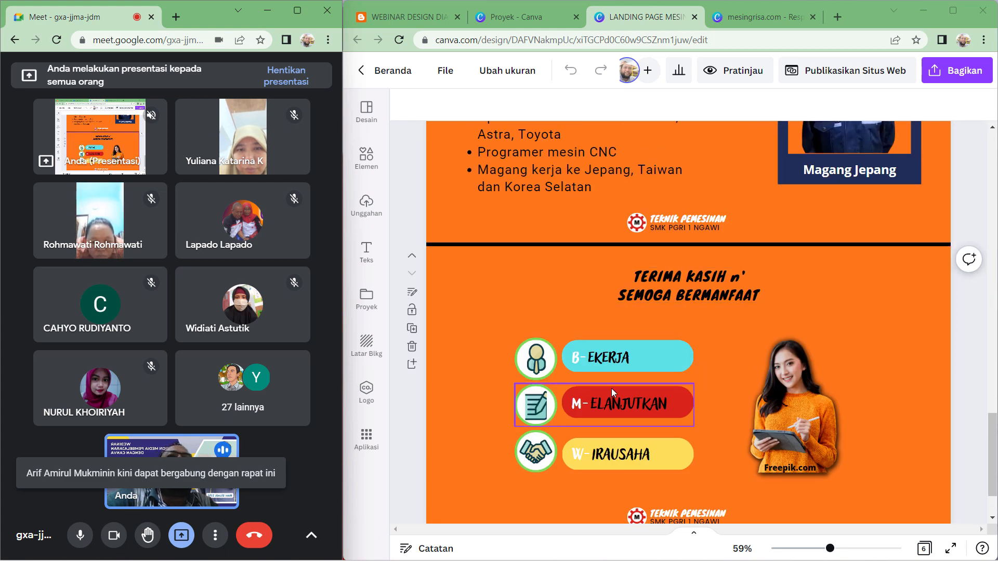
scroll(634, 456, up, 5)
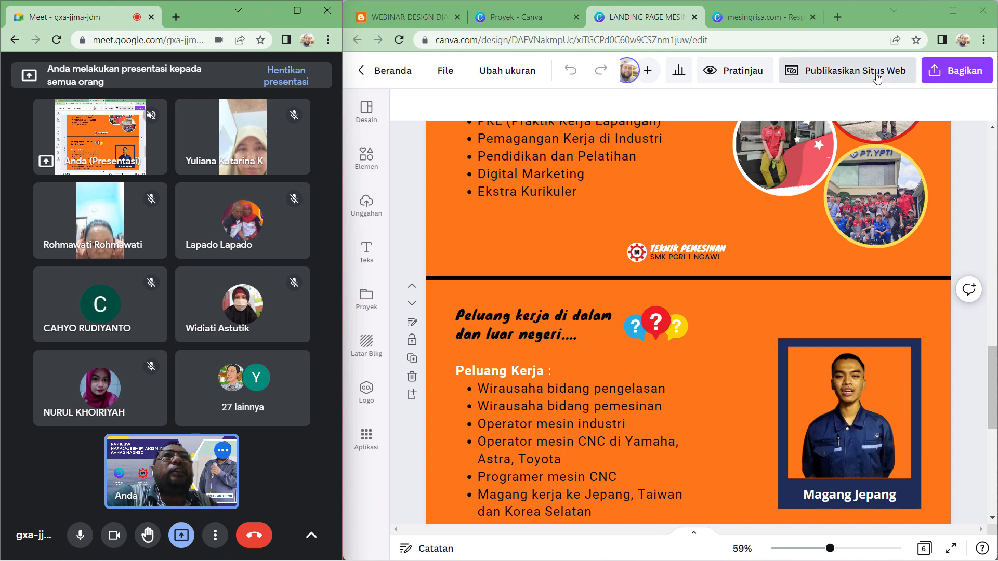
click(735, 73)
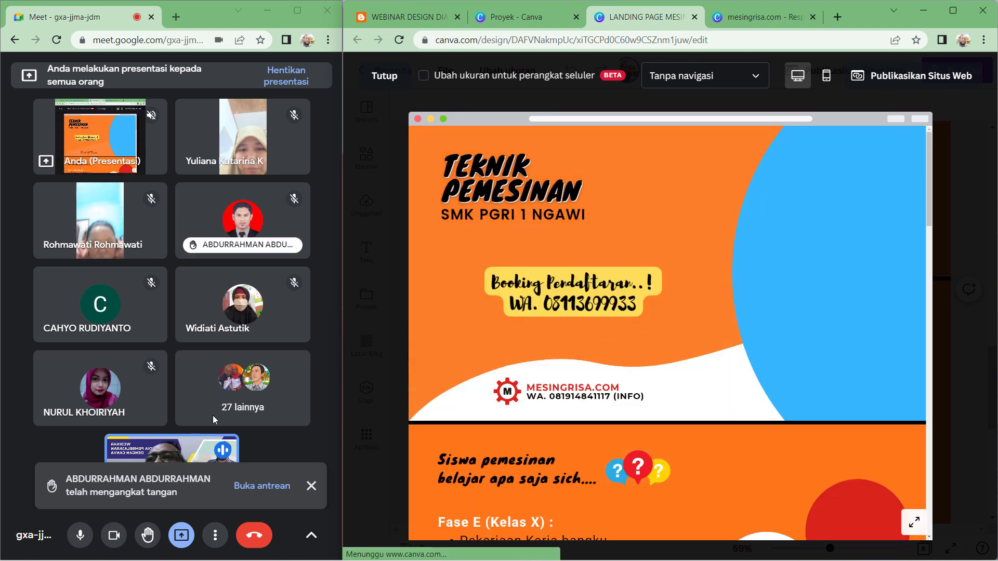
click(826, 76)
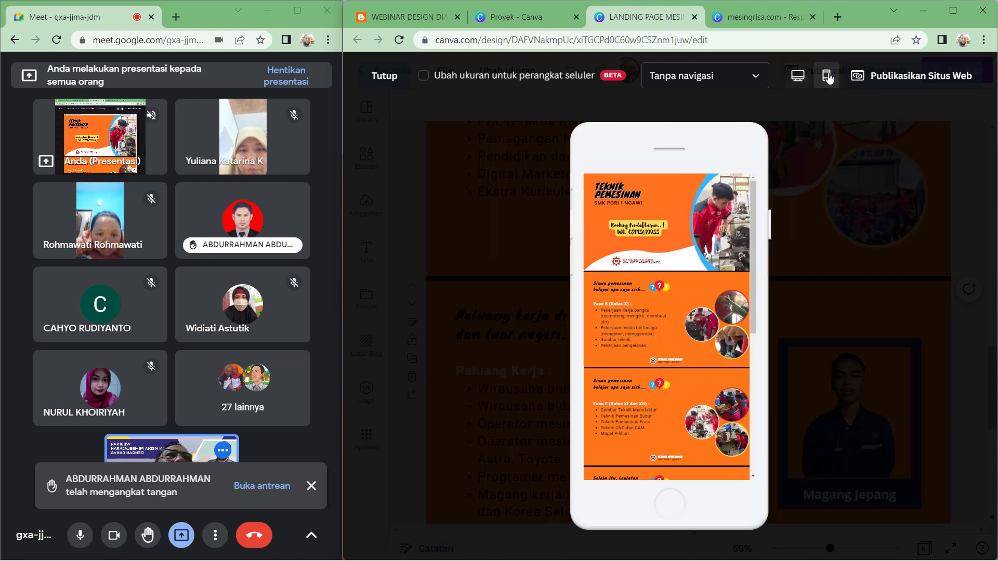
- Scroll through the landing page website's mobile preview from top to bottom, dismissing the raised-hand notification in the call
scroll(682, 351, down, 5)
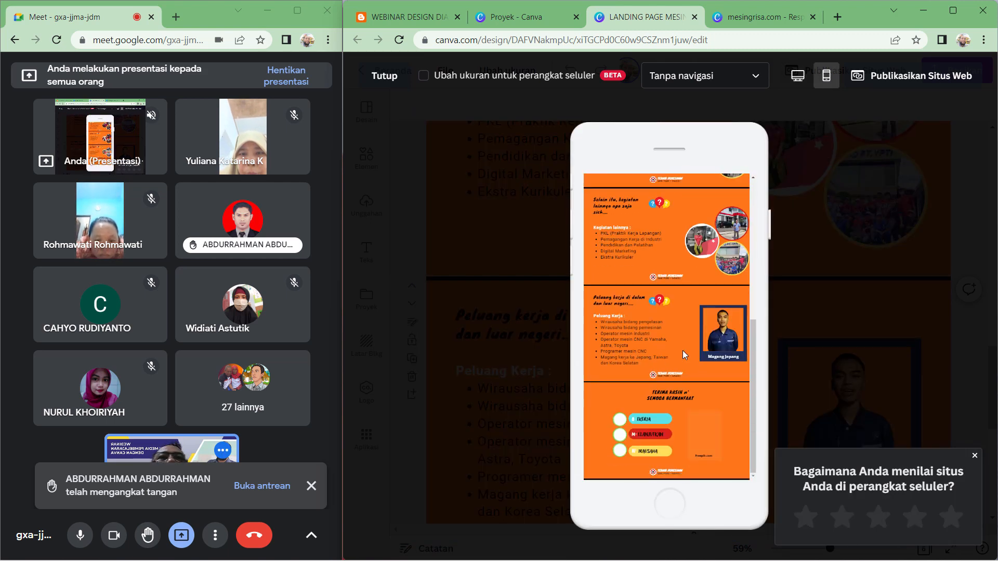
scroll(682, 350, up, 5)
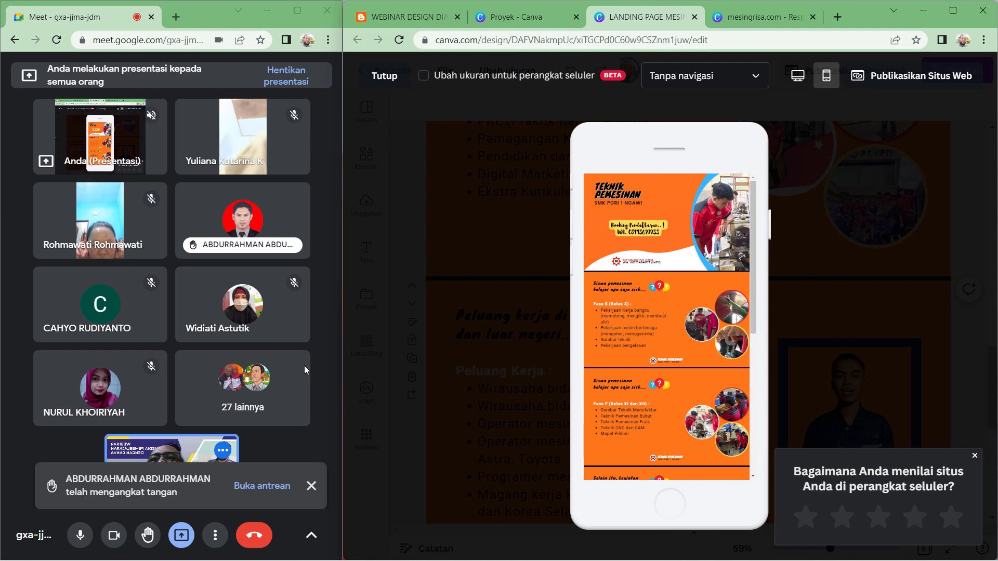
click(311, 486)
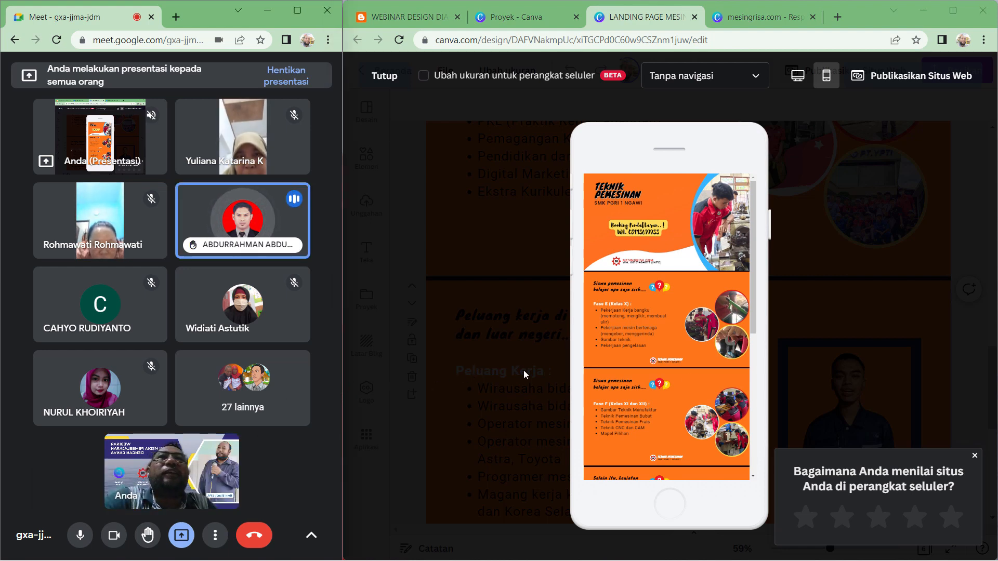
scroll(696, 385, down, 10)
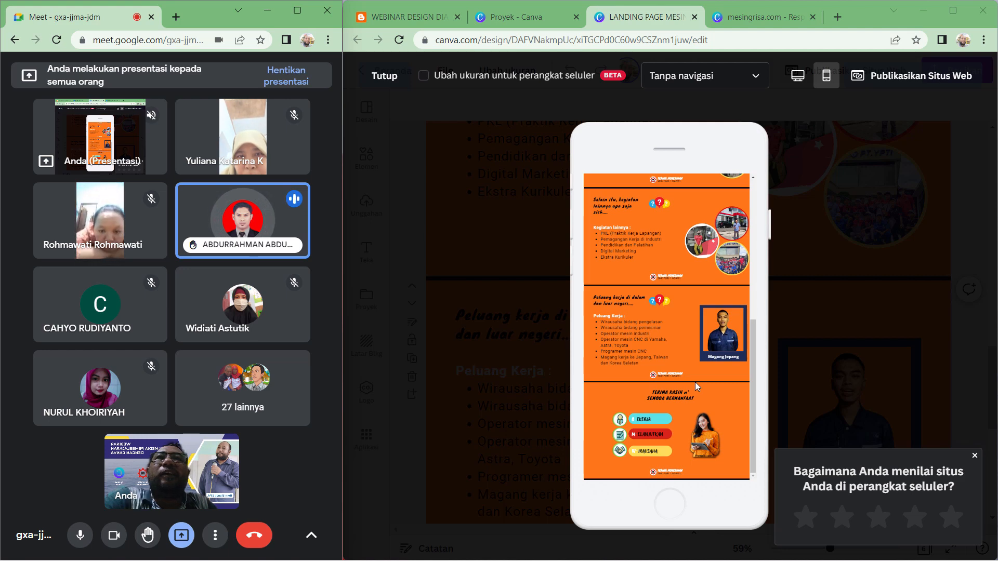
scroll(695, 382, up, 3)
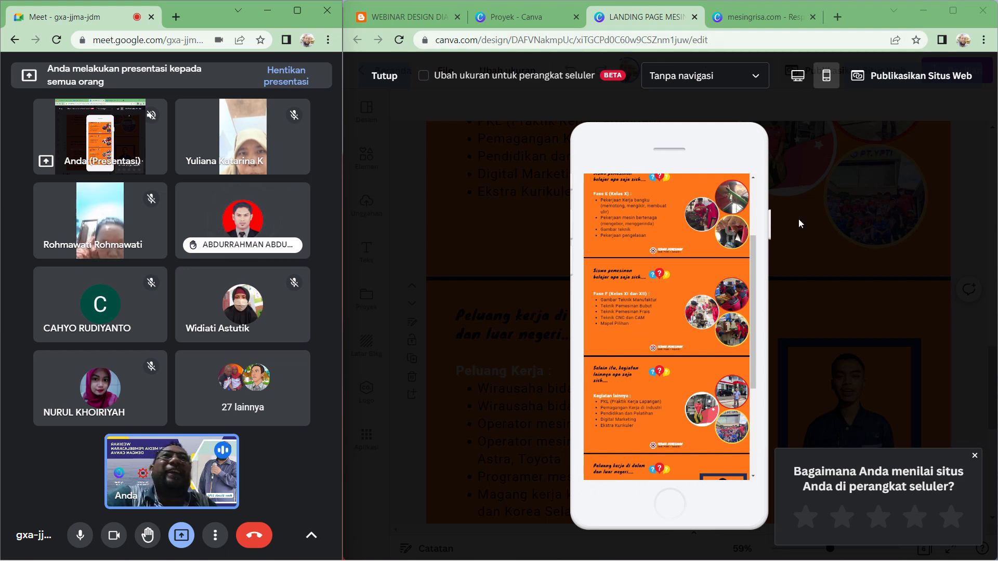
scroll(644, 409, up, 2)
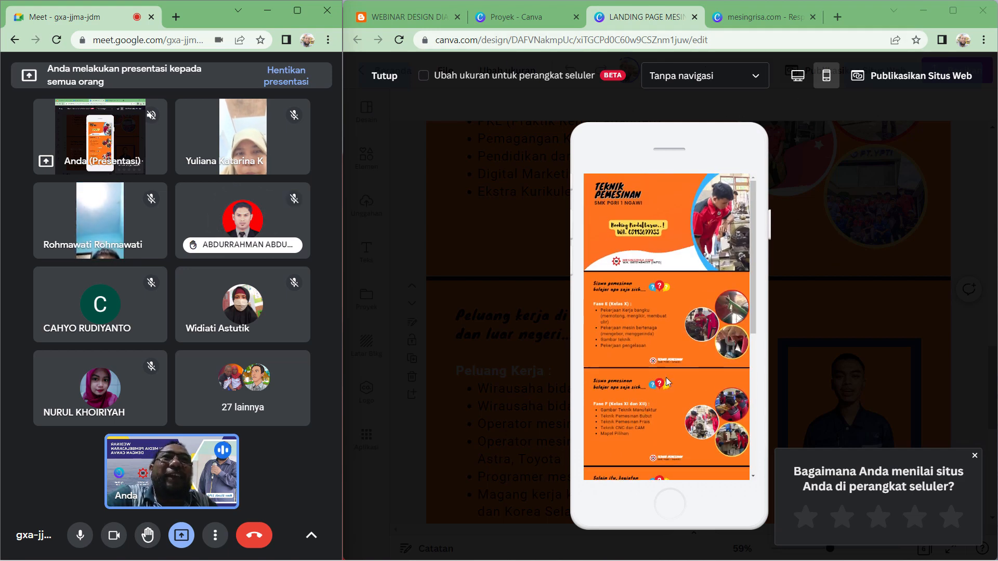
scroll(666, 378, down, 3)
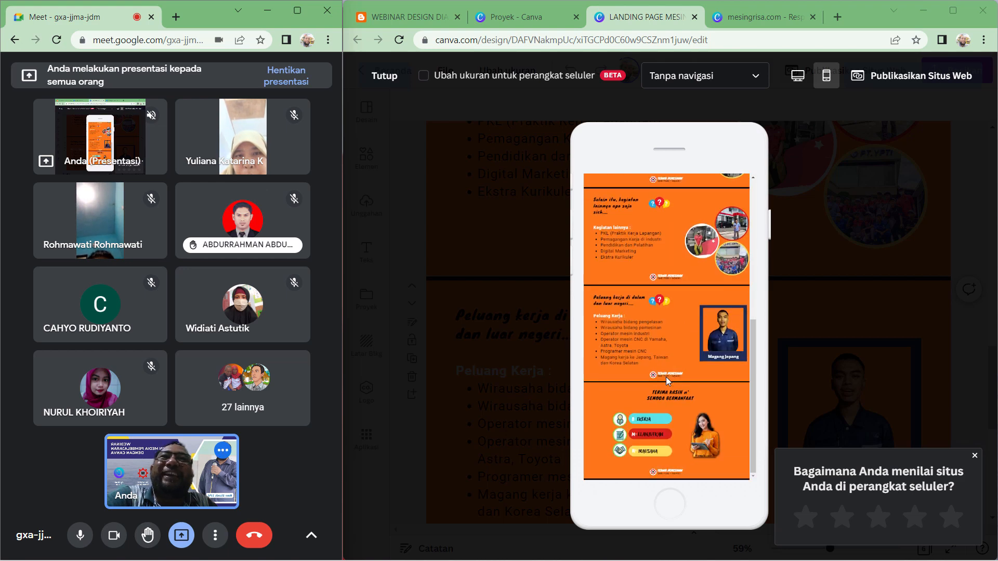
scroll(667, 381, up, 3)
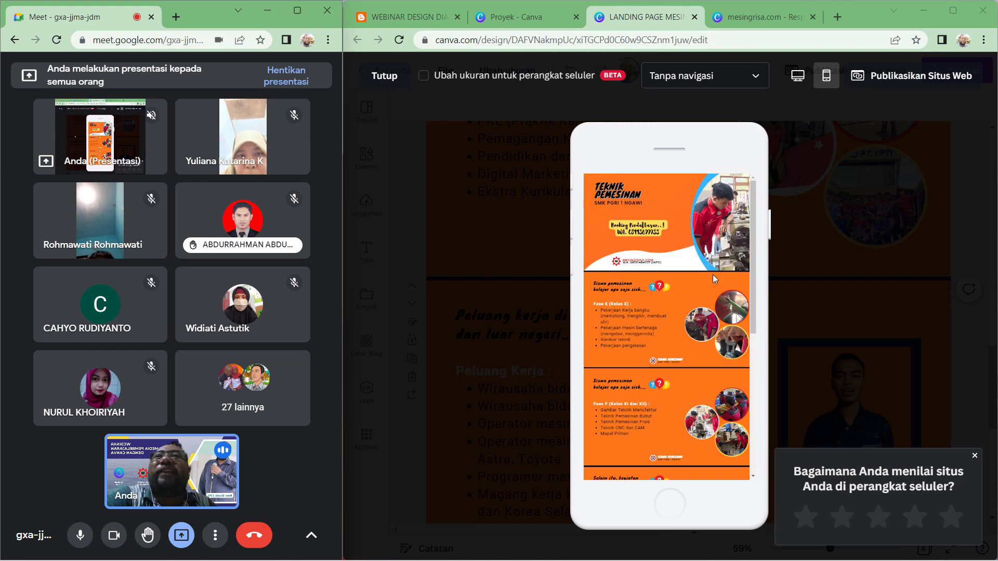
scroll(697, 326, down, 3)
scroll(697, 326, down, 3)
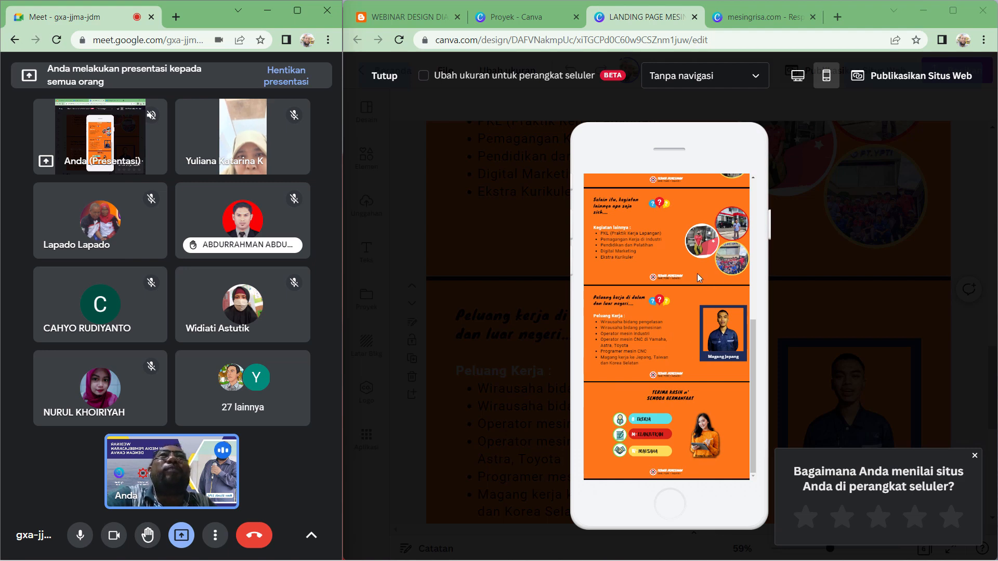
- Return to the Canva projects page and browse the uploaded images back to the top of the list
click(510, 19)
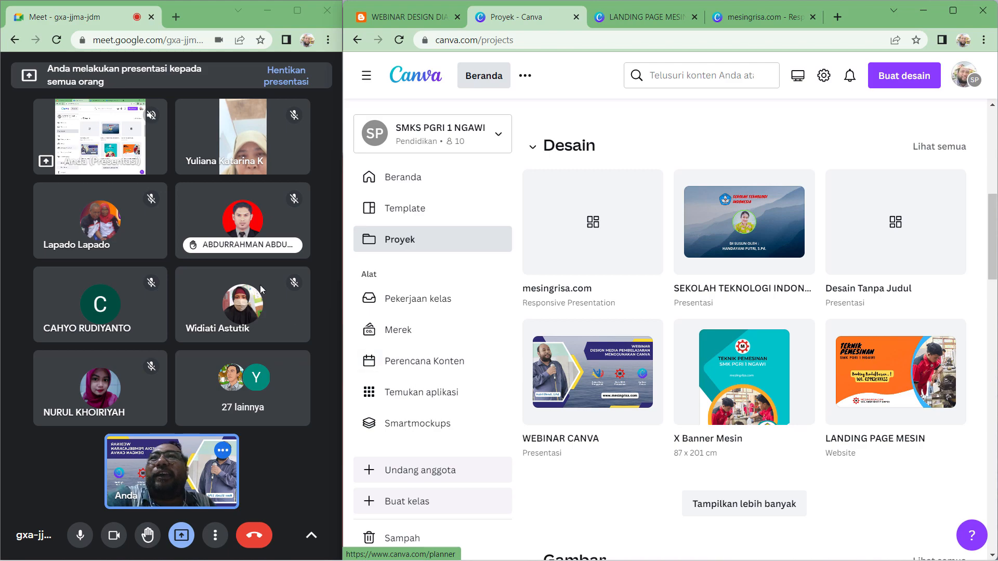
scroll(707, 354, down, 3)
scroll(706, 355, down, 4)
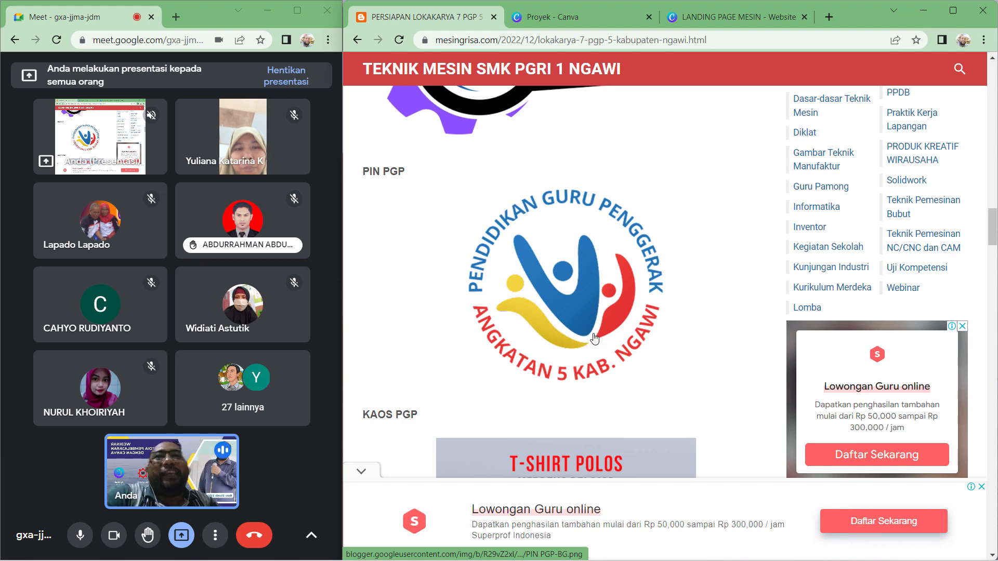
click(582, 19)
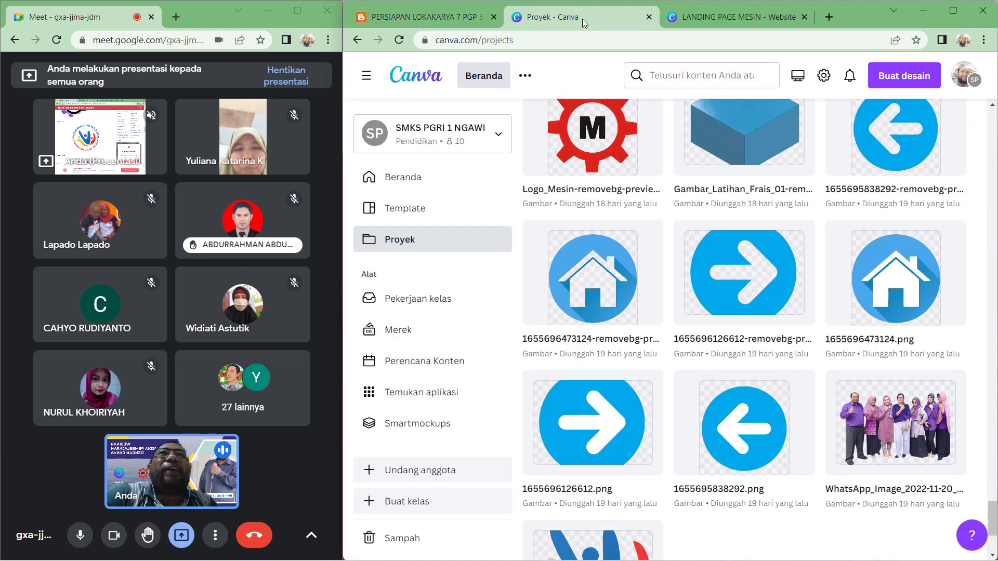
scroll(789, 305, up, 15)
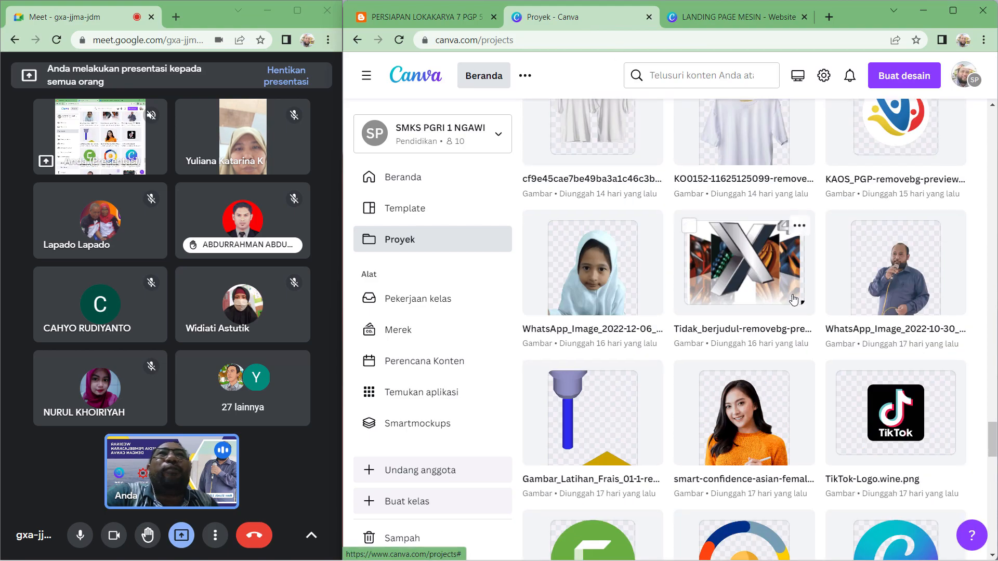
scroll(799, 294, up, 10)
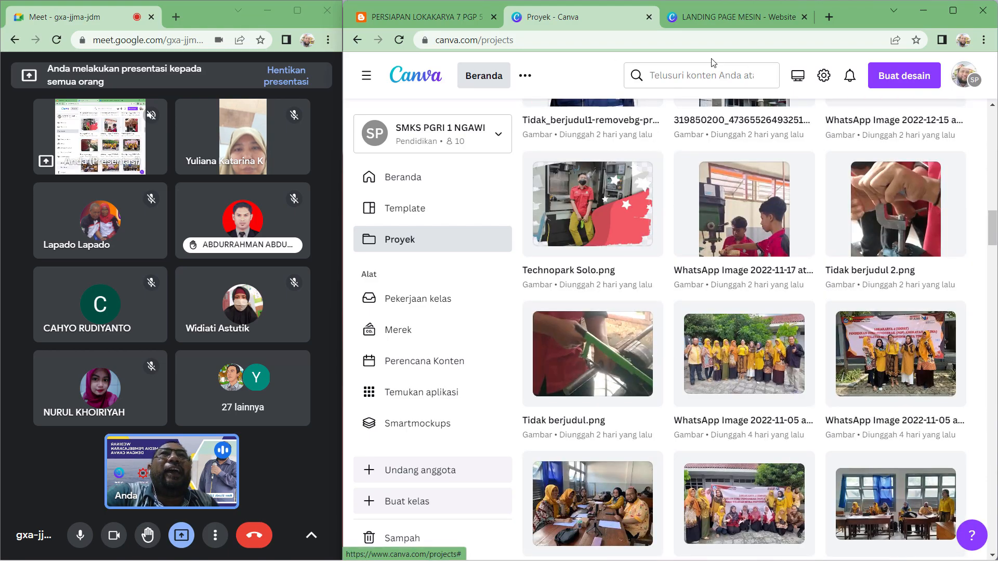
scroll(775, 148, up, 5)
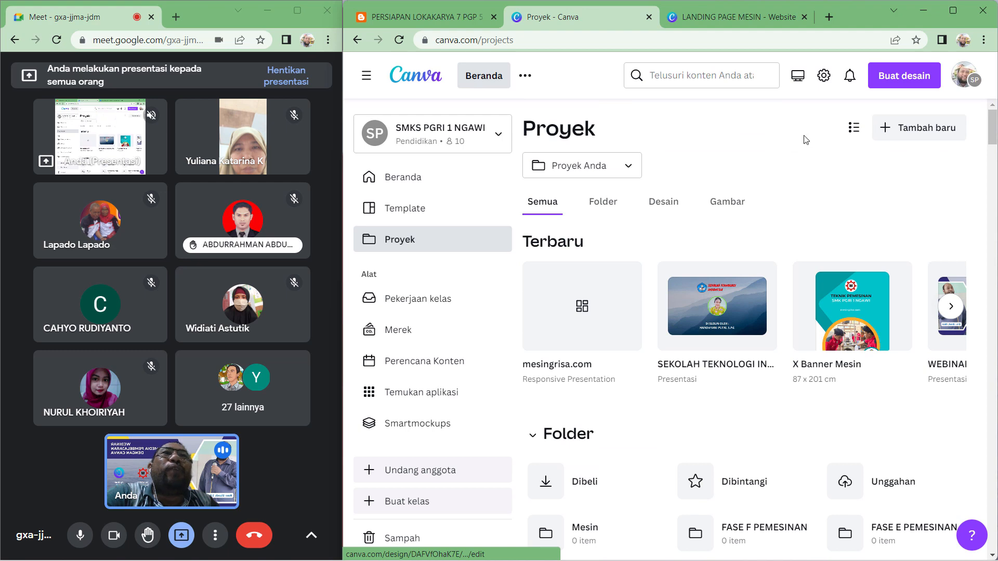
click(297, 145)
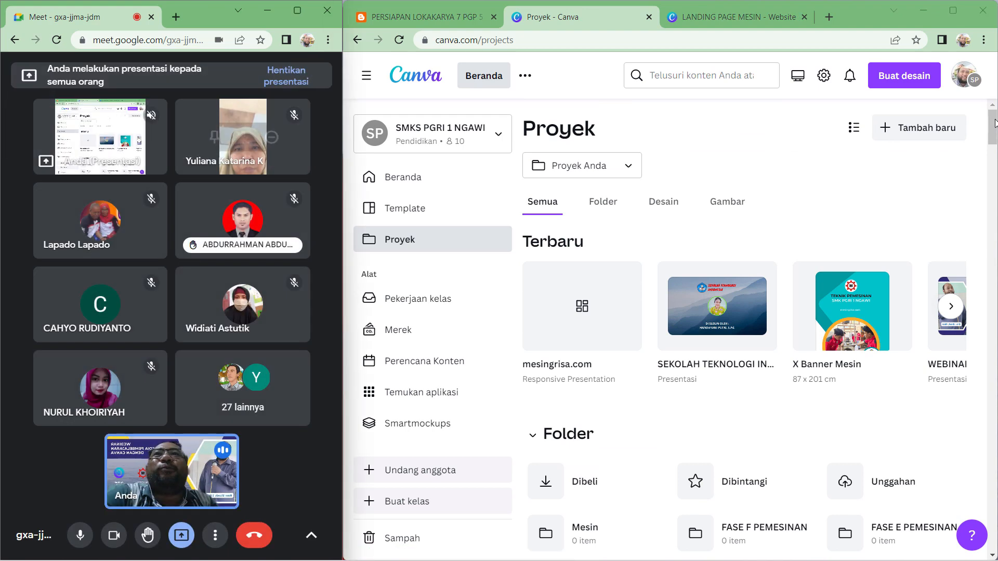
- Create a new custom-size design measuring 6 × 6 cm
click(907, 77)
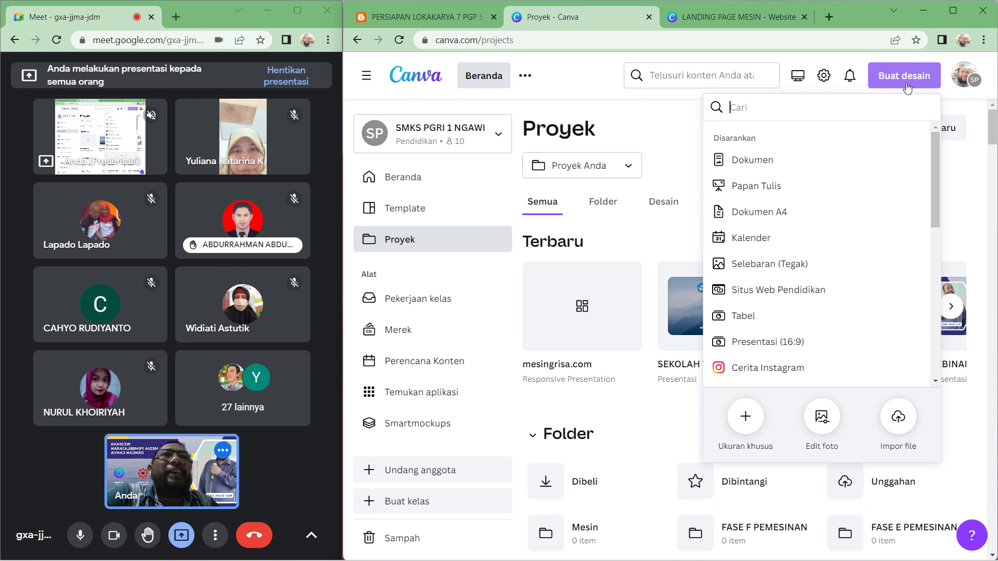
click(753, 433)
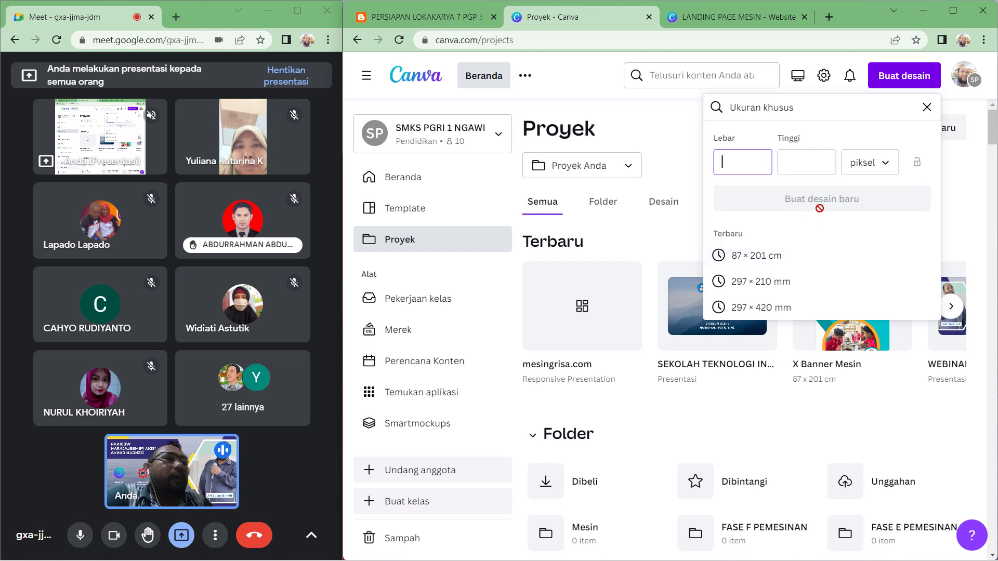
click(891, 163)
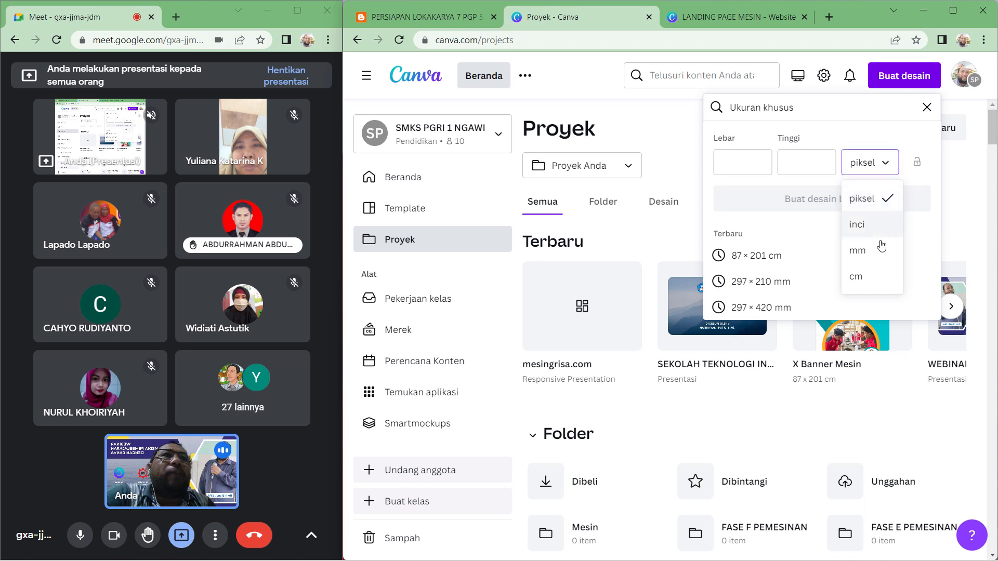
click(874, 276)
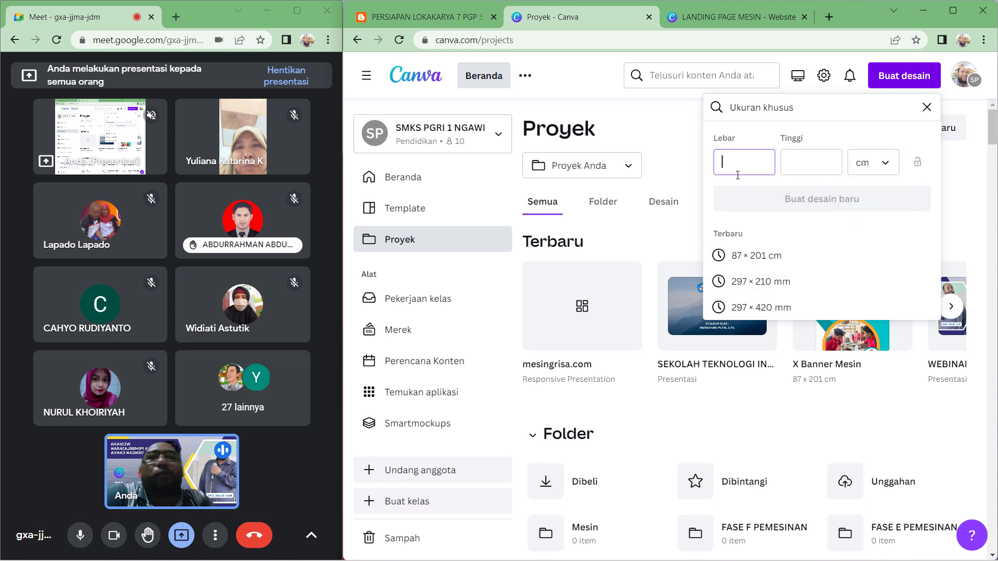
click(824, 163)
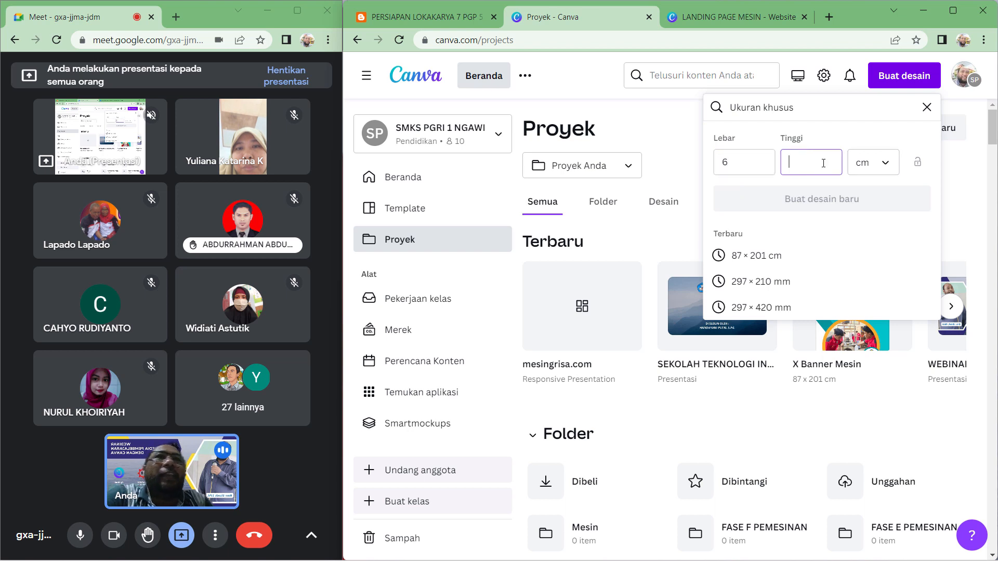
text(6)
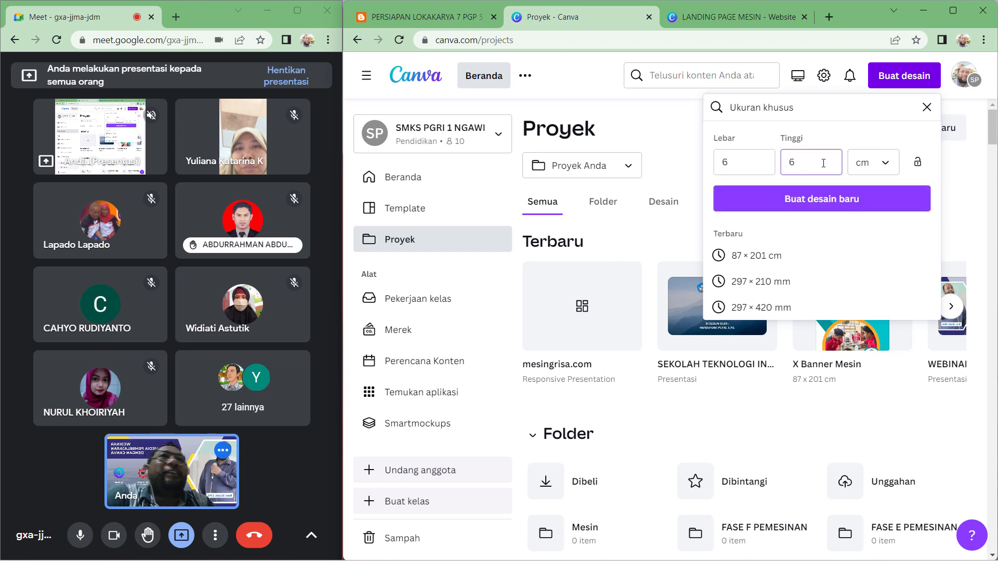
click(837, 199)
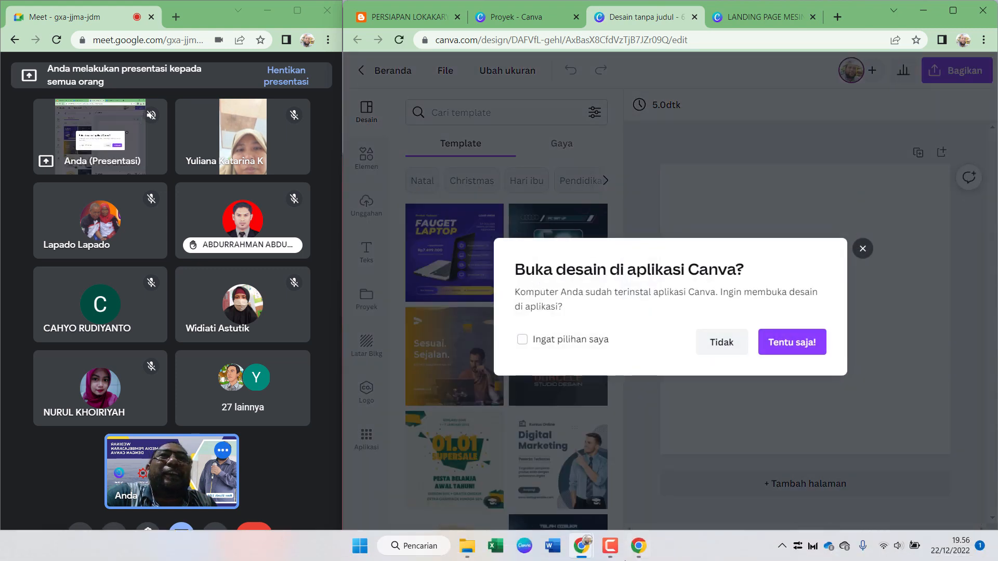
- Decline opening the new design in the desktop app and hide the side panel
mouse_move(531, 557)
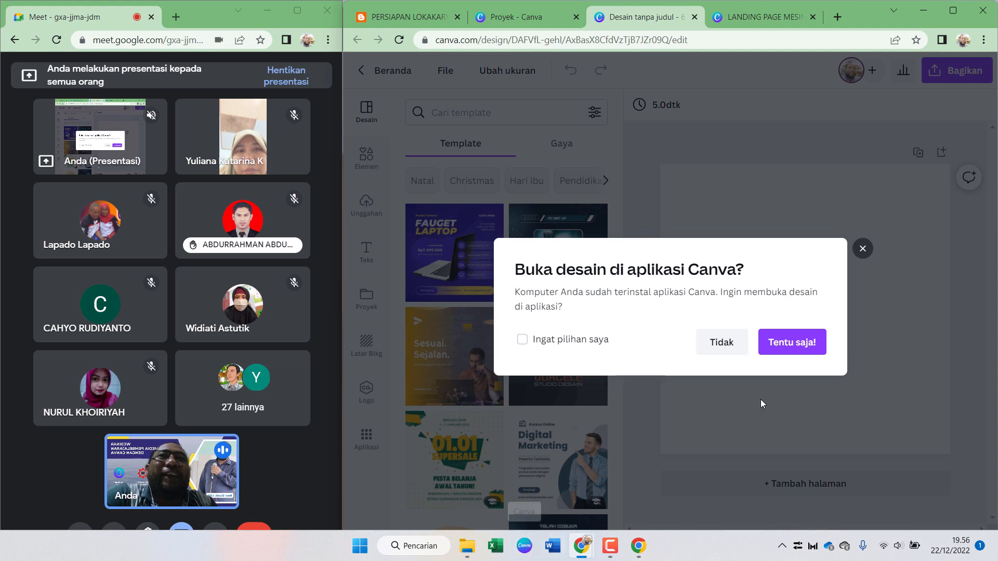
click(722, 346)
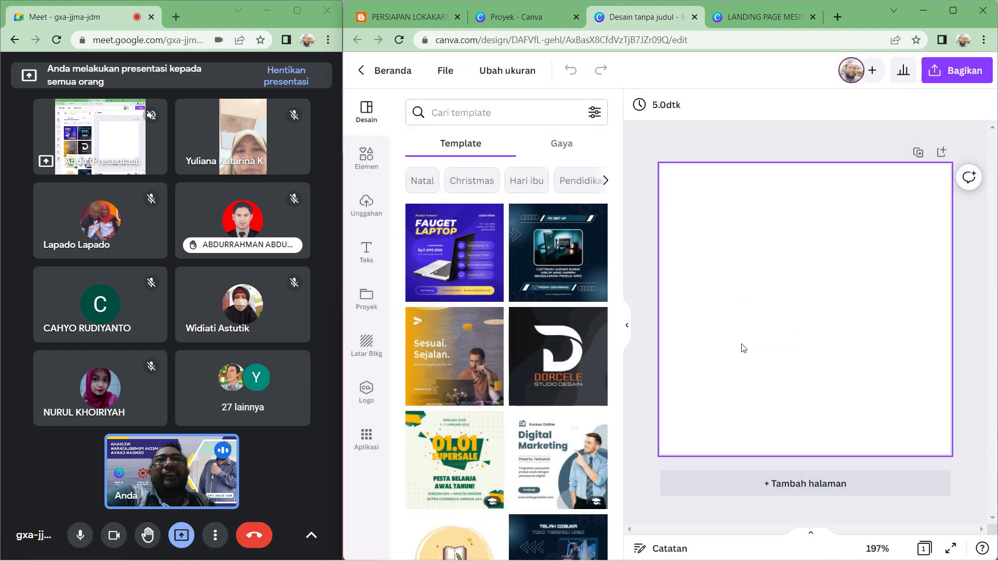
click(628, 329)
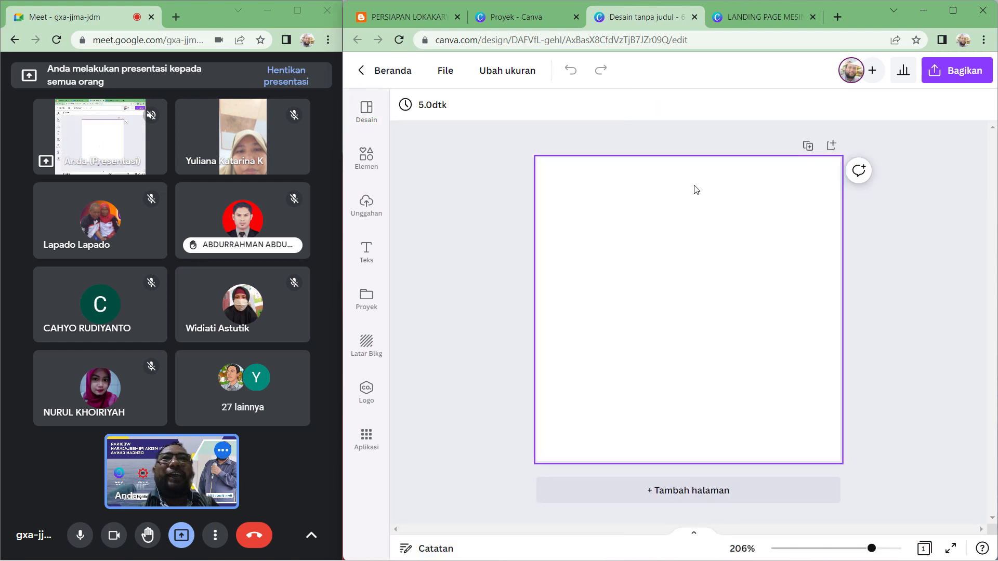
- Place the uploaded Pendidikan Guru Penggerak logo image onto the blank 6 × 6 cm page
click(404, 17)
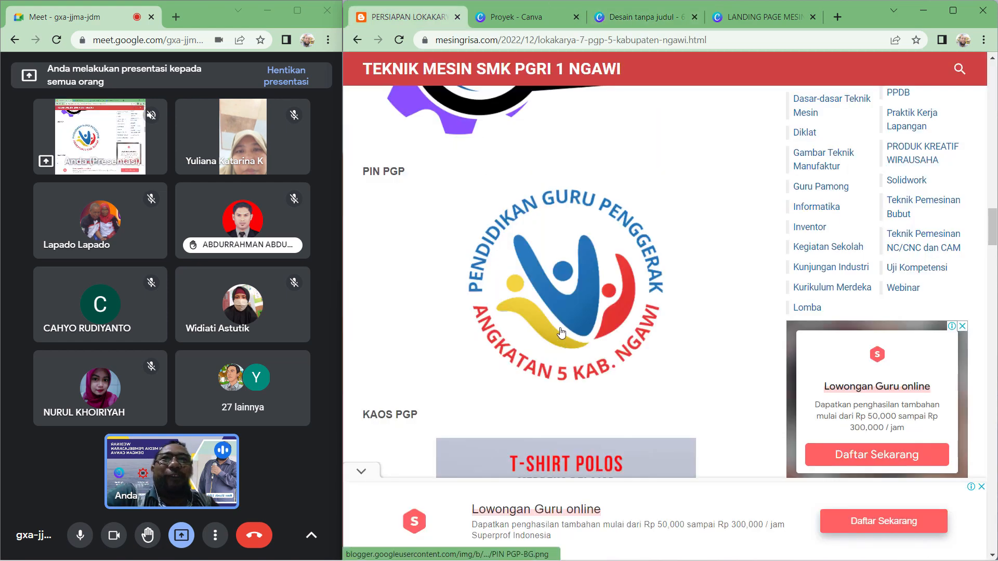
click(639, 17)
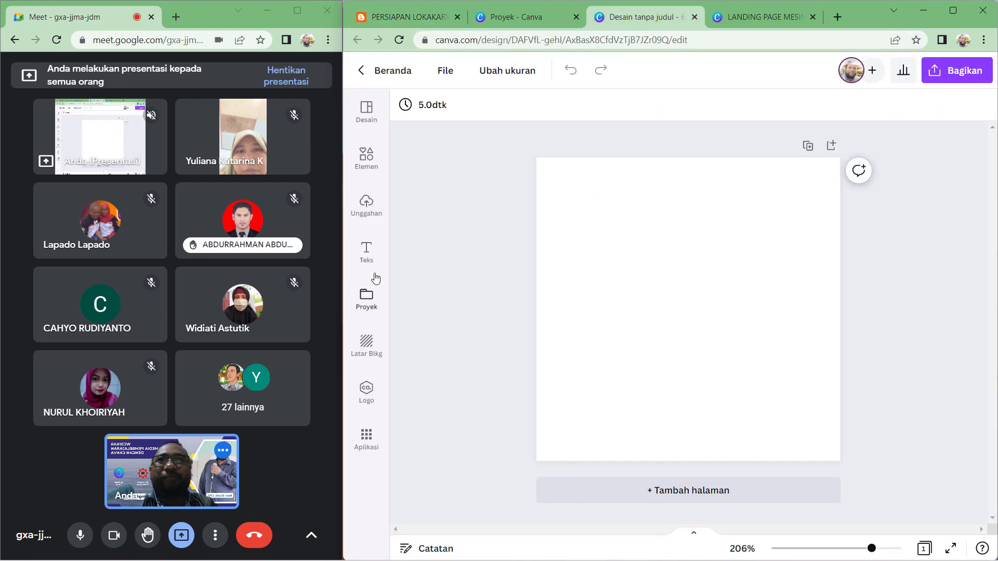
click(374, 216)
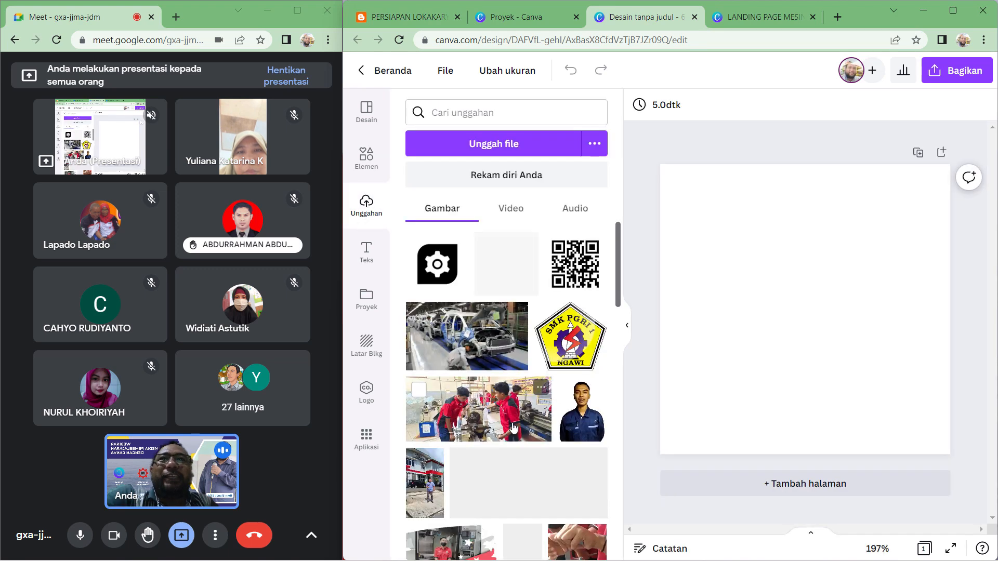
scroll(513, 424, down, 10)
scroll(514, 427, down, 10)
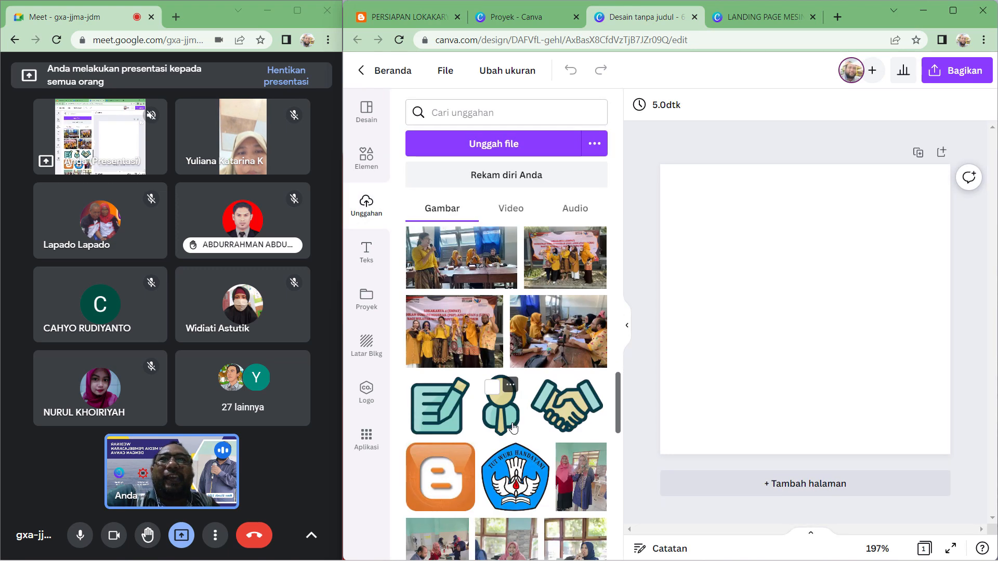
scroll(514, 427, down, 10)
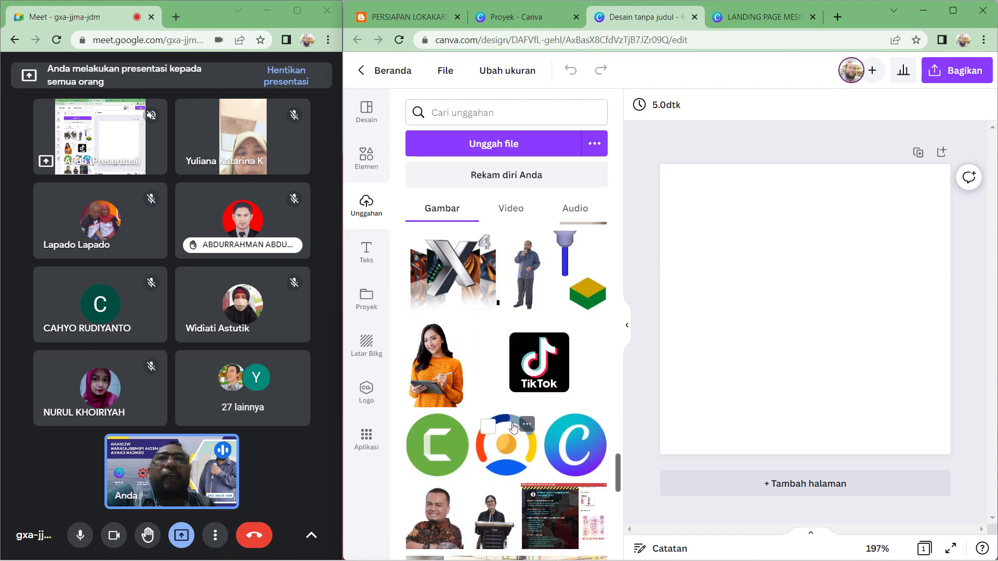
scroll(514, 428, down, 4)
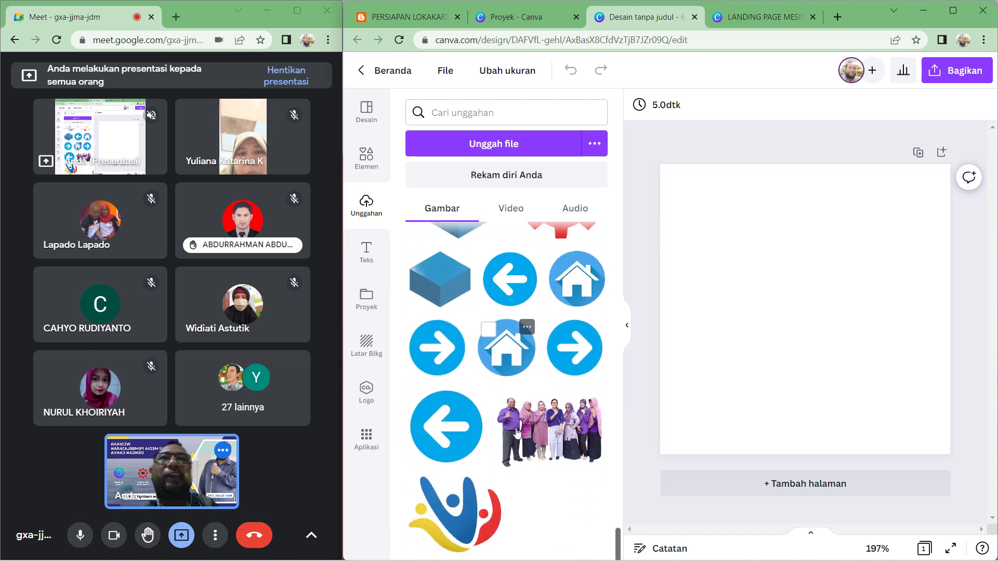
drag(461, 526, 770, 283)
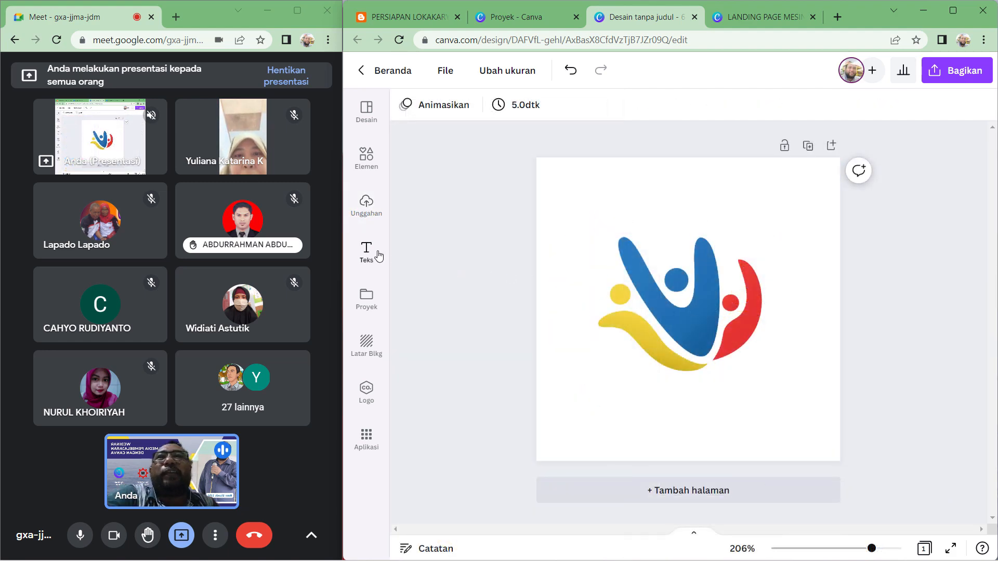
- Add a subheading text box to the pin design over the logo
click(378, 255)
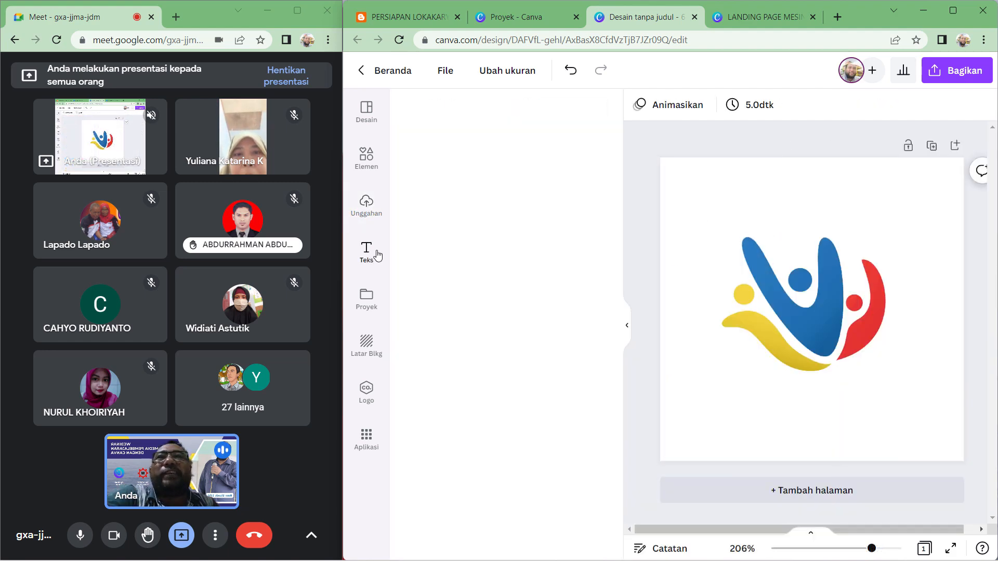
click(513, 250)
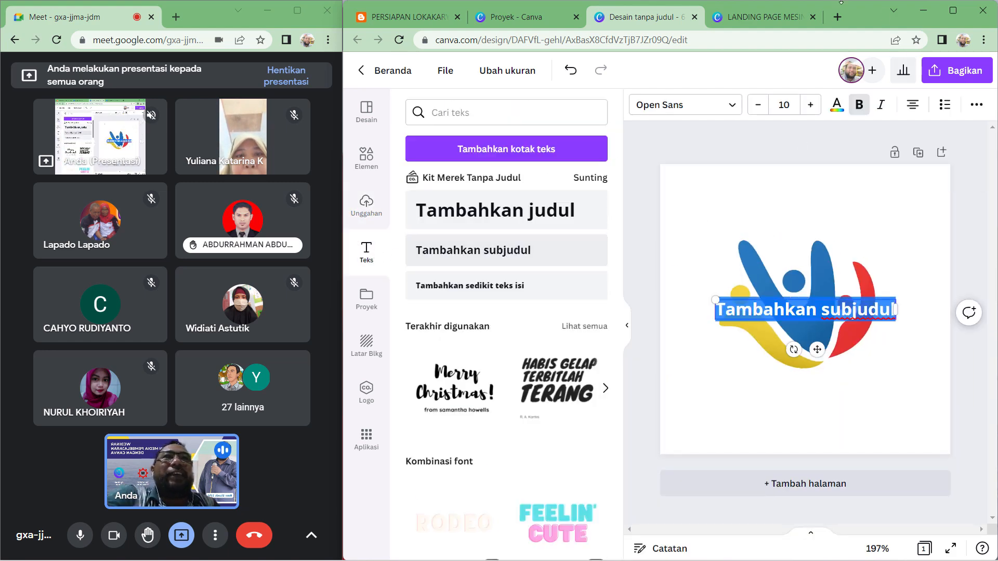
- Check the reference pin, then replace the subheading text with PENDIDIKAN GURU PENGGERAK
click(763, 16)
click(409, 17)
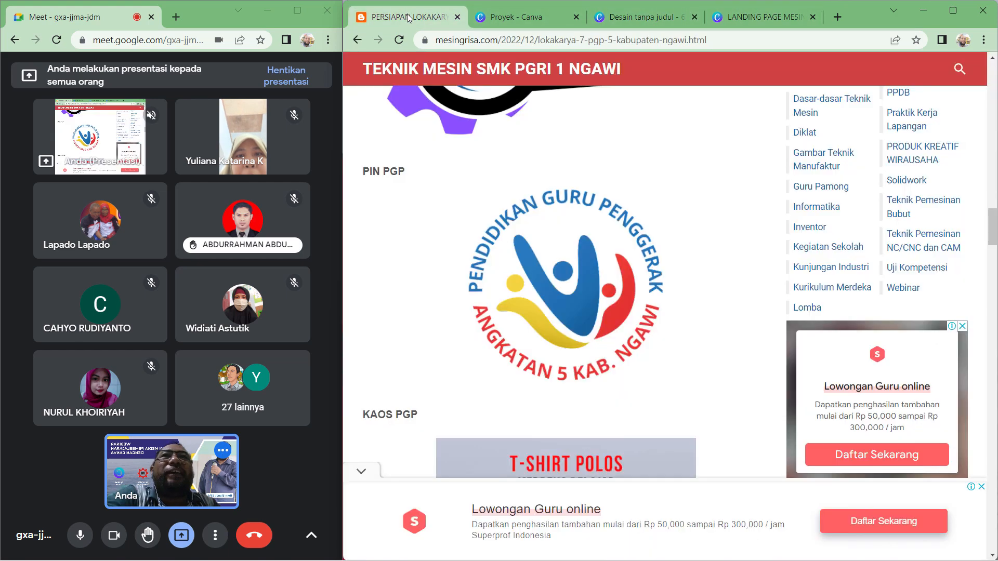
click(635, 21)
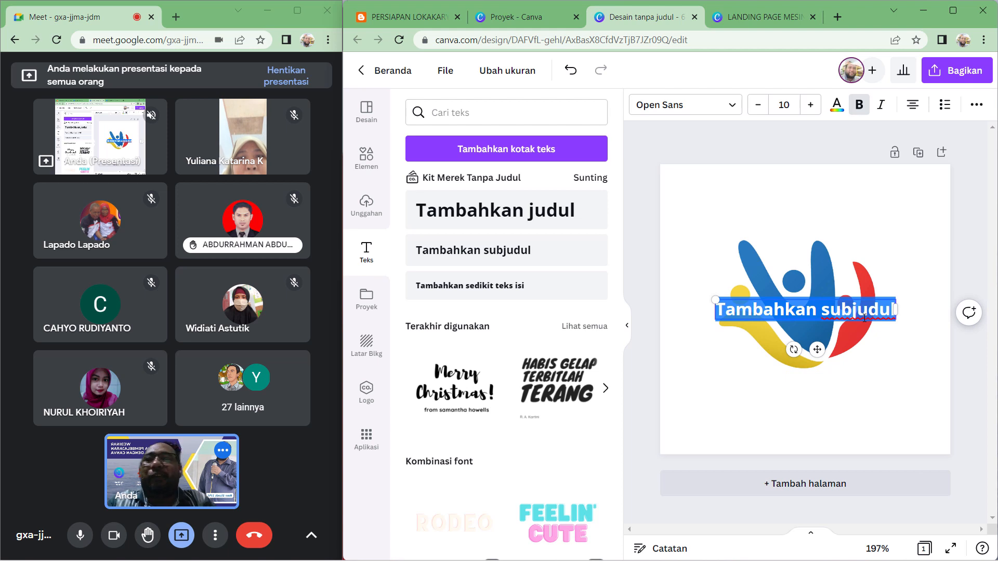
text(PENDID)
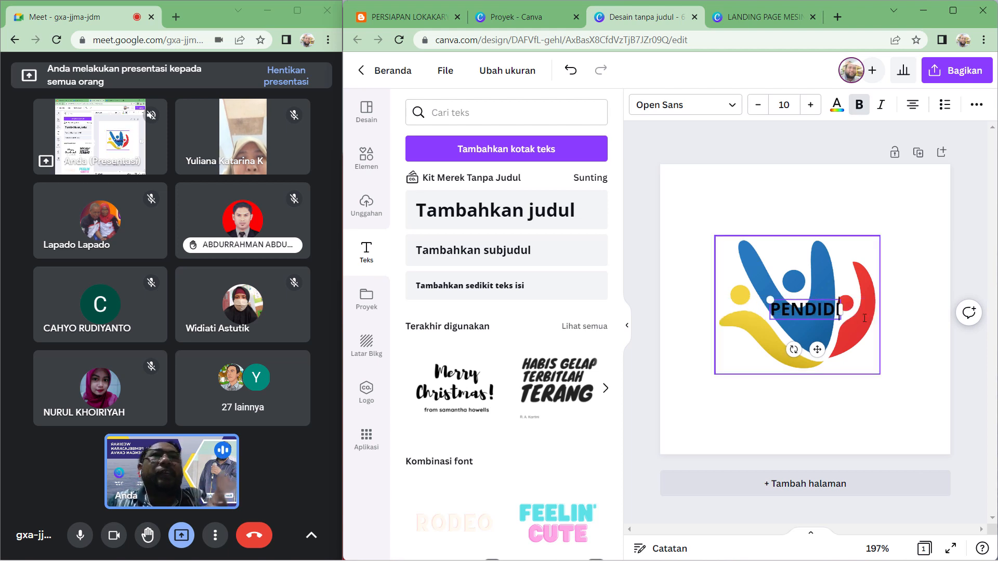
text(IKAN GU)
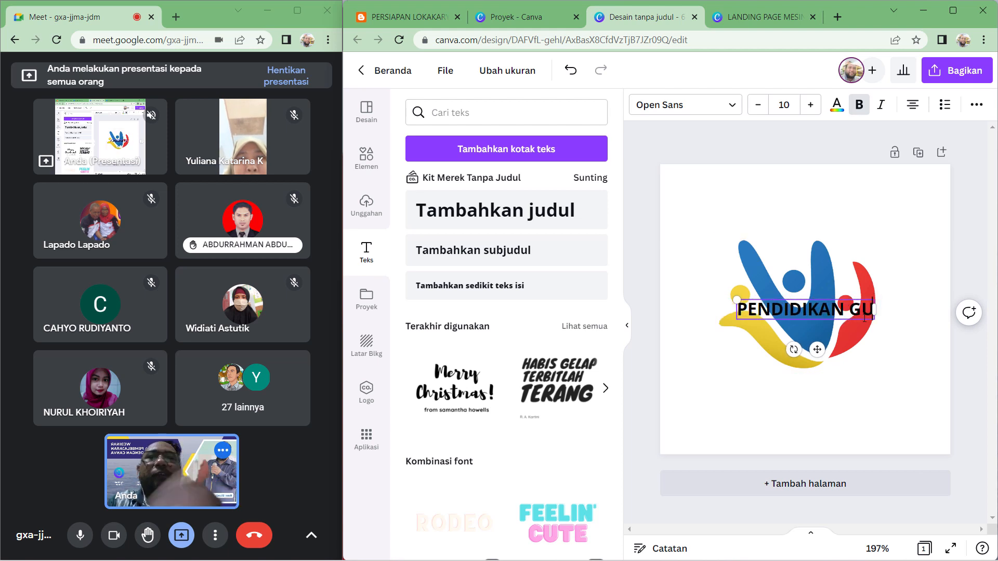
text(RU PENGGE)
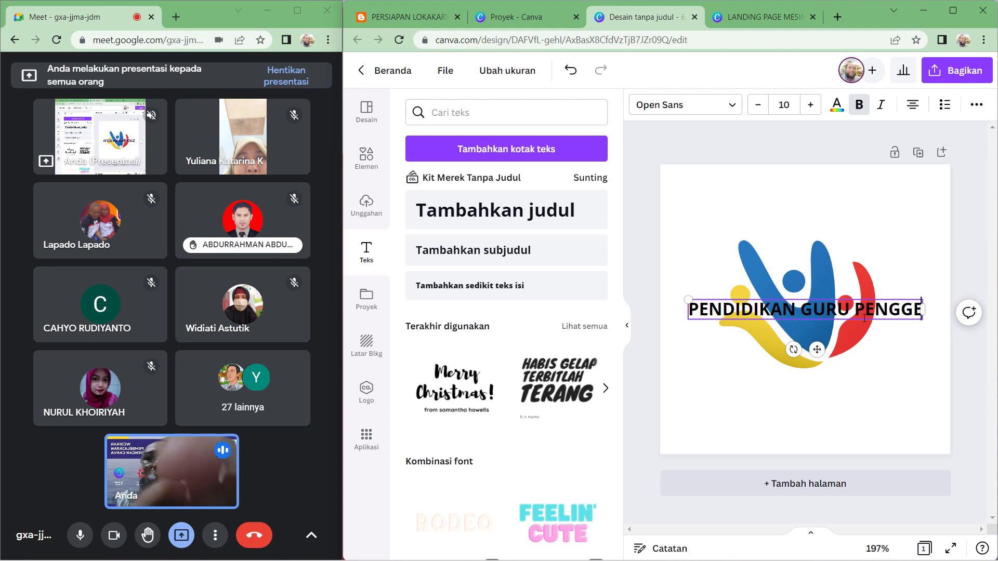
text(RAK)
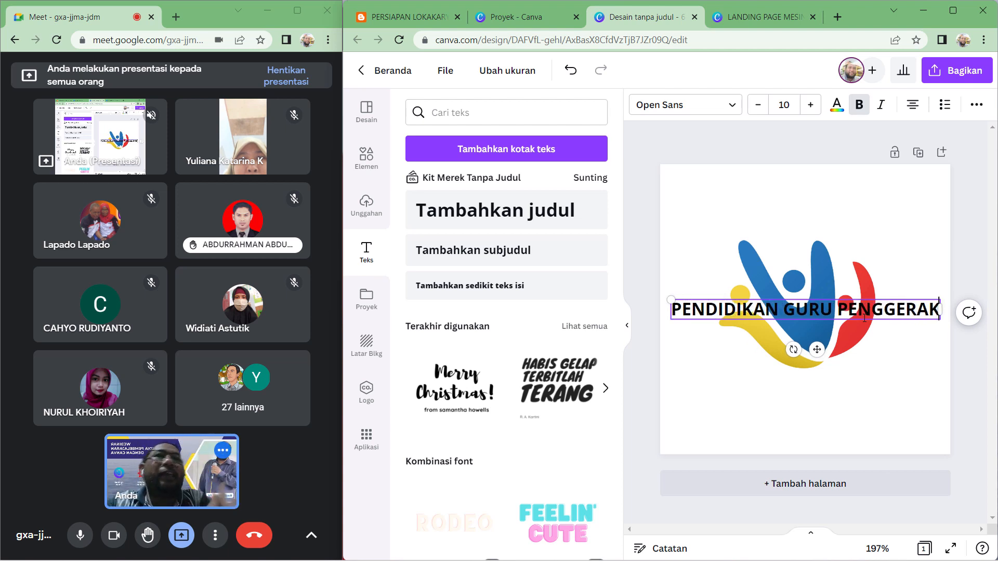
- Move the PENDIDIKAN GURU PENGGERAK text above the logo near the top of the page
click(975, 256)
drag(880, 320, 874, 236)
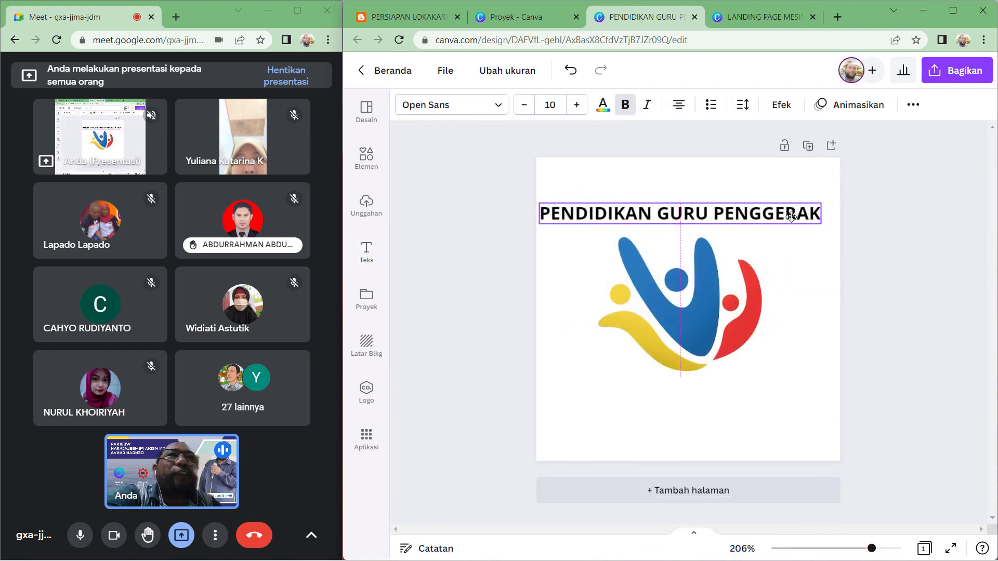
drag(792, 215, 799, 216)
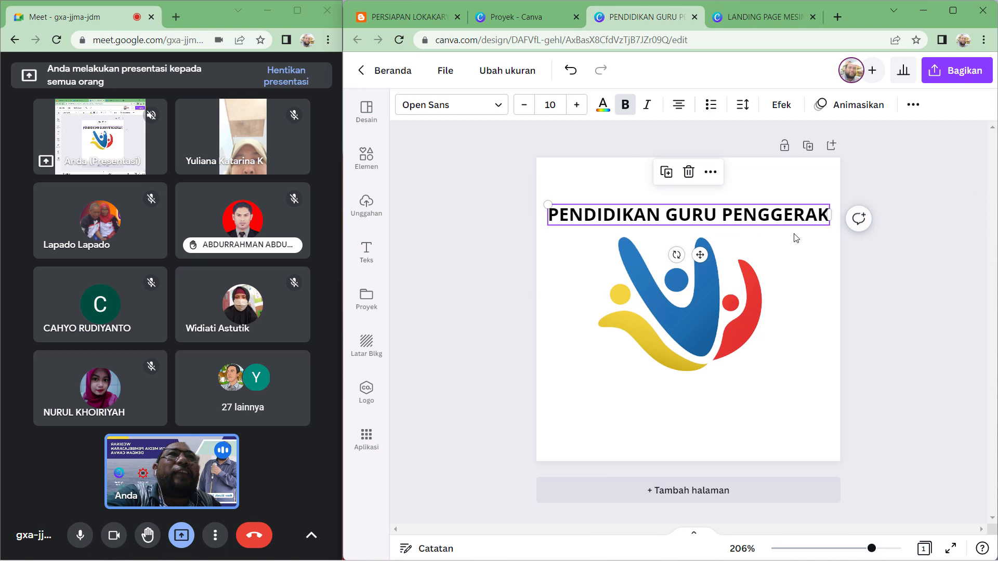
- Apply the Lengkungkan (curve) text effect to the title with a curvature of 50
click(790, 109)
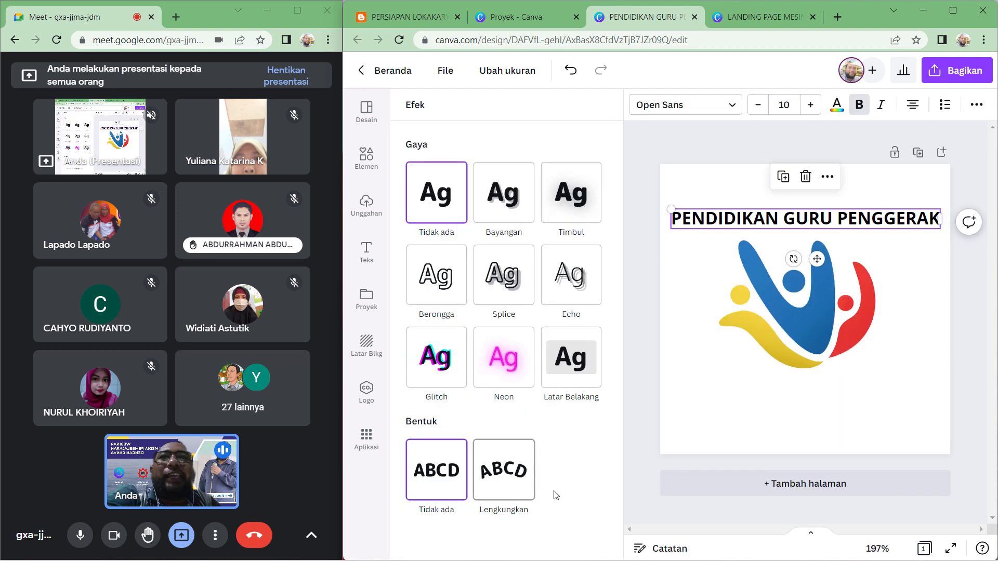
click(513, 489)
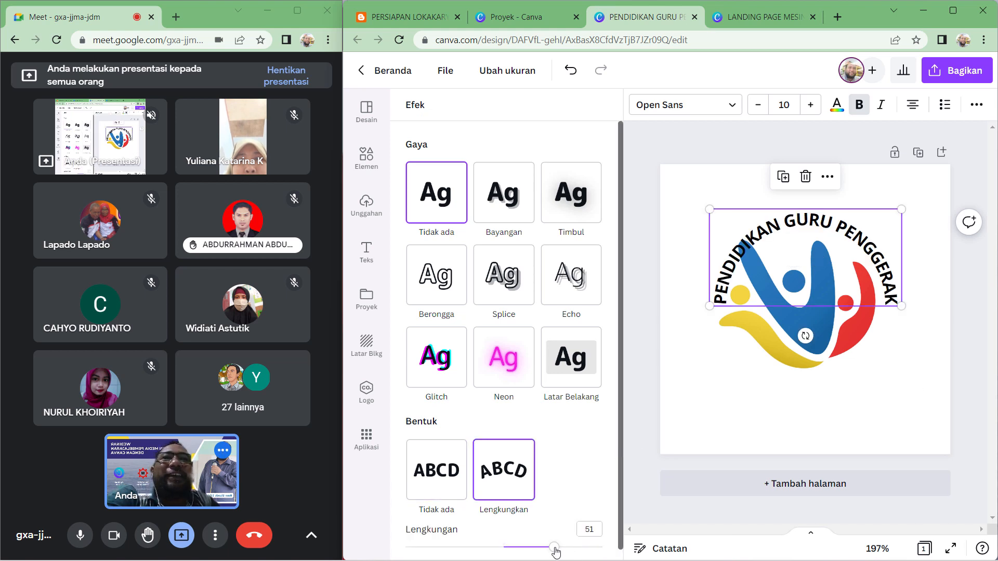
mouse_move(556, 552)
mouse_down()
mouse_move(572, 555)
mouse_move(541, 552)
mouse_move(553, 548)
mouse_up()
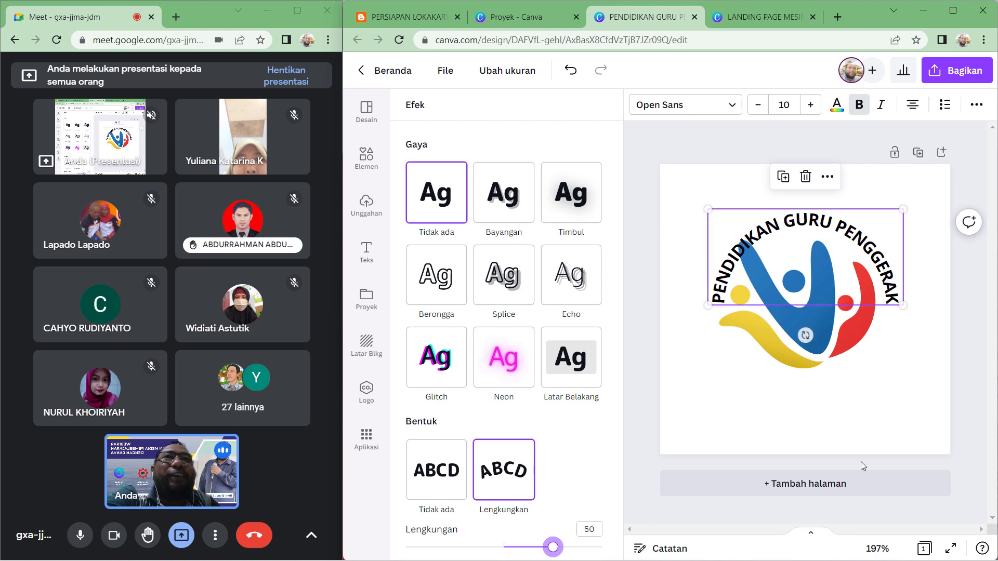
click(942, 408)
click(859, 327)
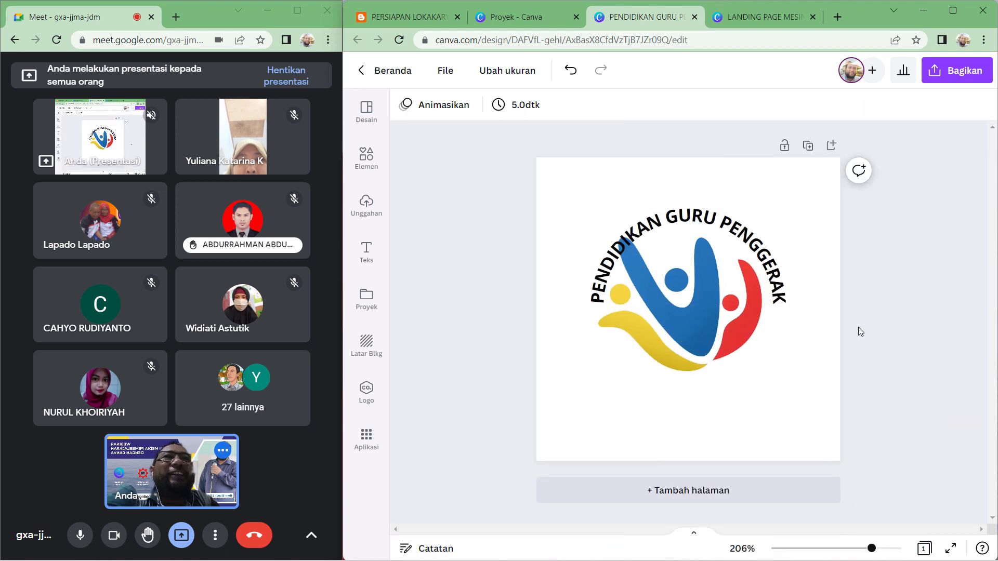
- Shrink the logo and reposition it inside the curved title
drag(750, 230, 734, 264)
click(749, 267)
drag(675, 339, 701, 311)
click(824, 298)
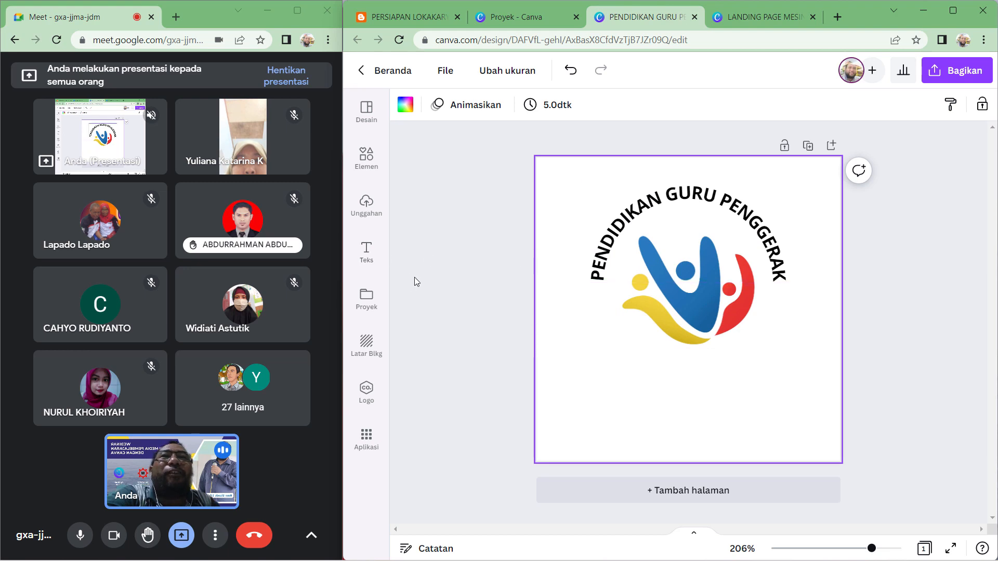
- Add another subheading text box and enter ANGKATAN 5 KAB NGAWI
click(367, 252)
click(474, 250)
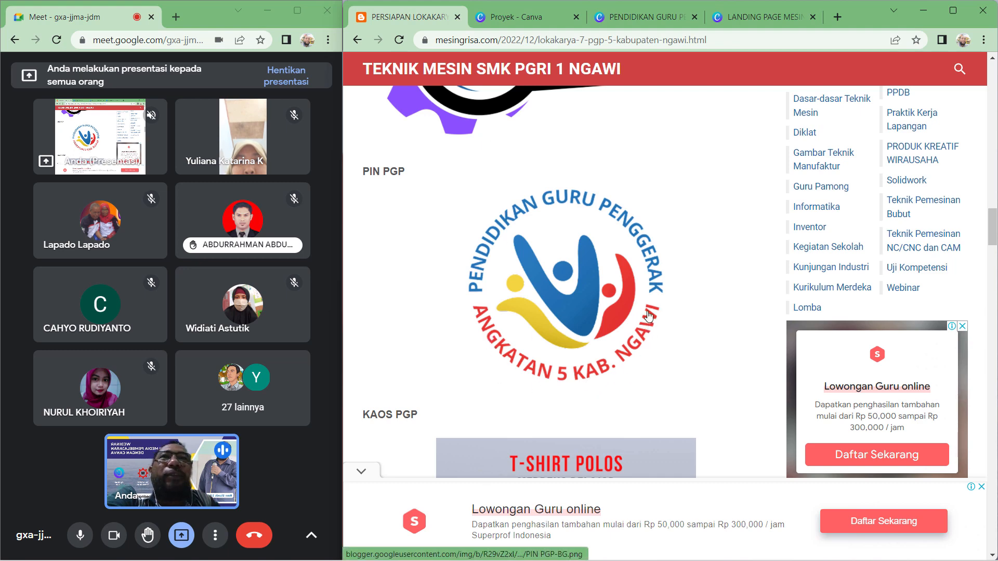
click(632, 16)
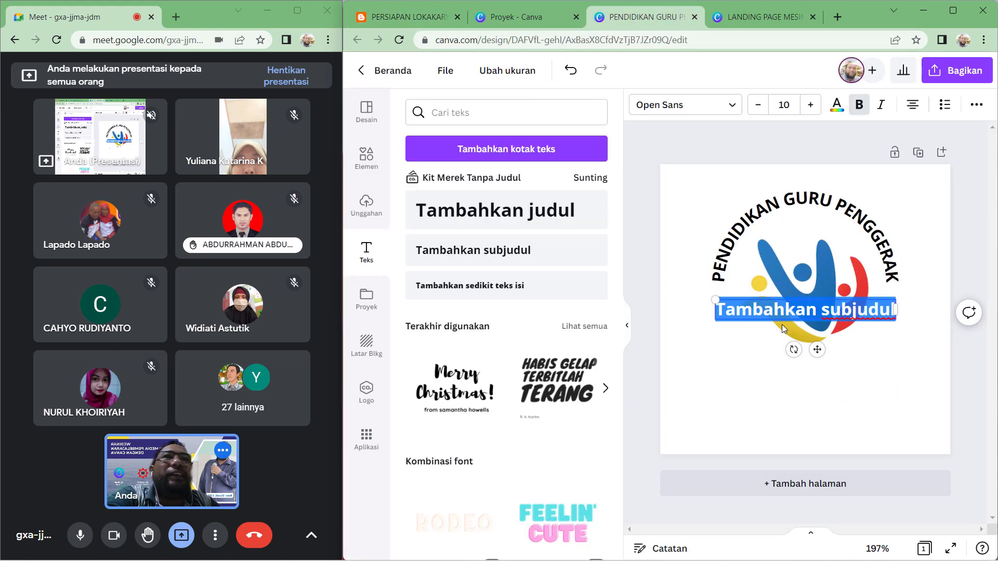
text(ANG)
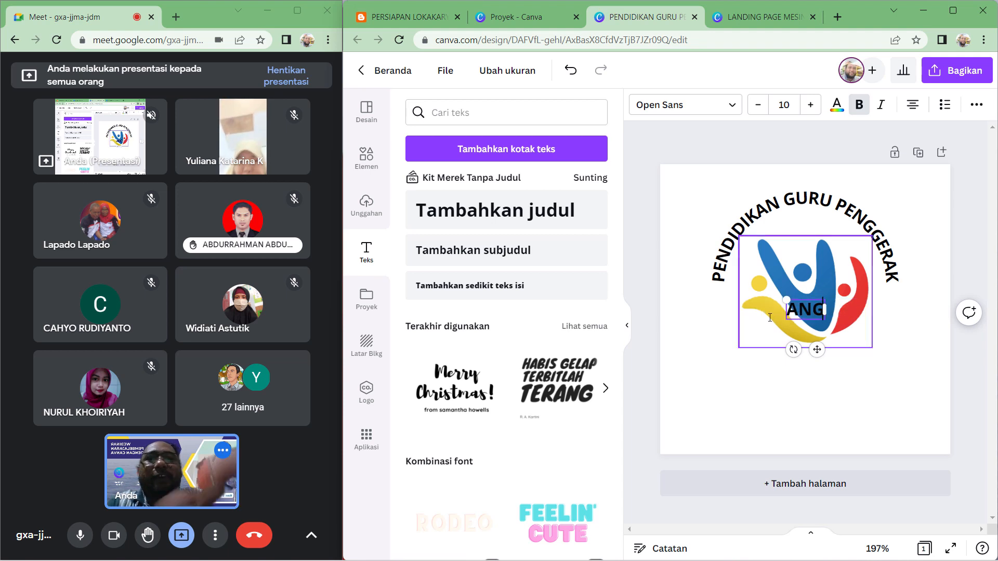
text(KATAN 5)
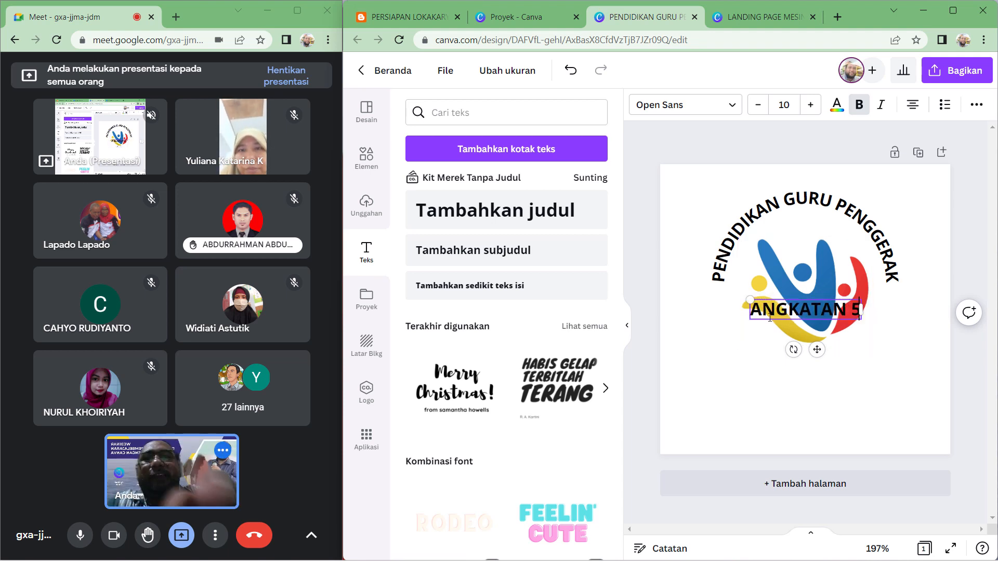
text( KAB NGAWI)
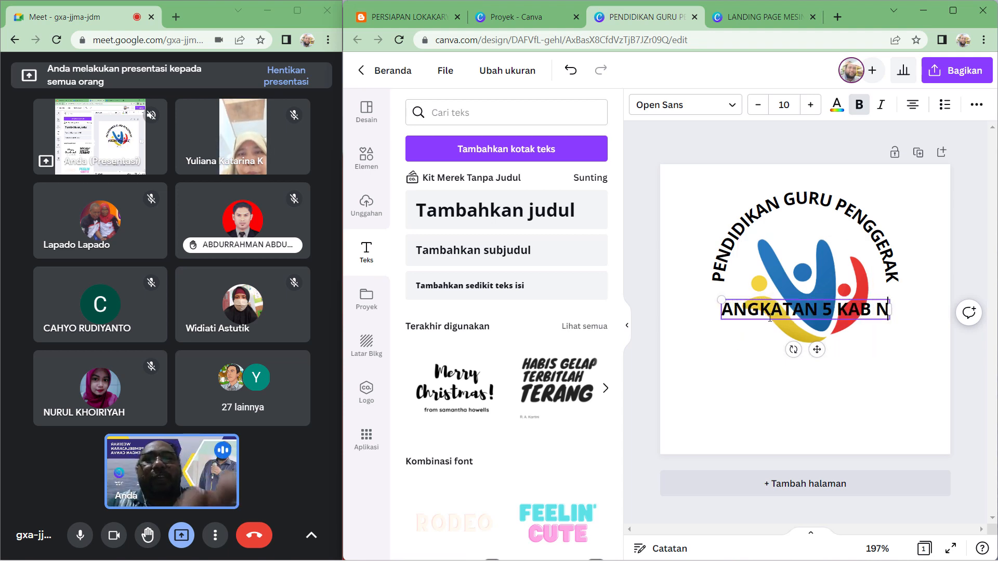
- Move the ANGKATAN 5 KAB NGAWI text below the logo
click(976, 352)
click(856, 317)
drag(856, 317, 857, 375)
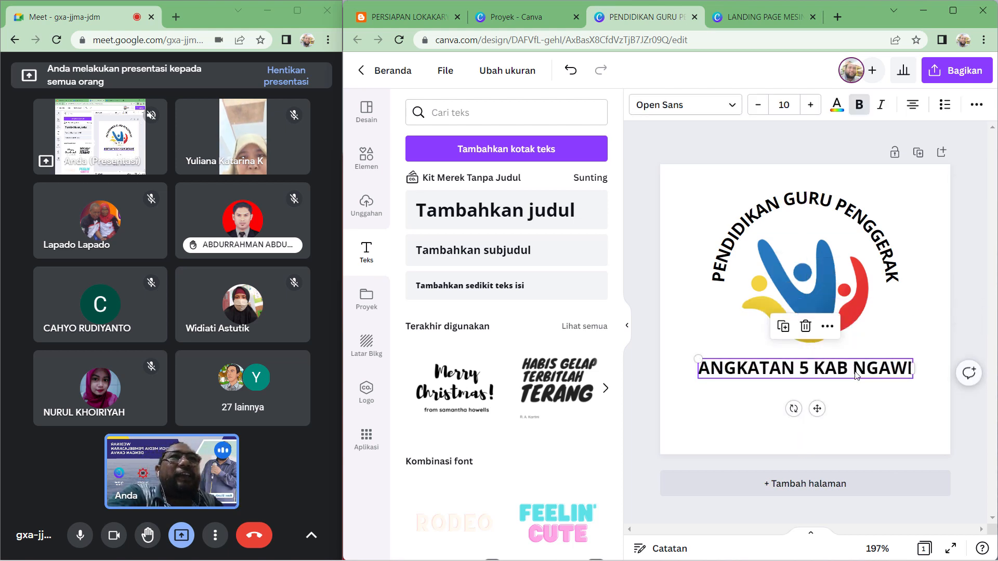
- Curve the ANGKATAN 5 KAB NGAWI text downward with a curvature of -50 so it wraps under the logo
click(628, 328)
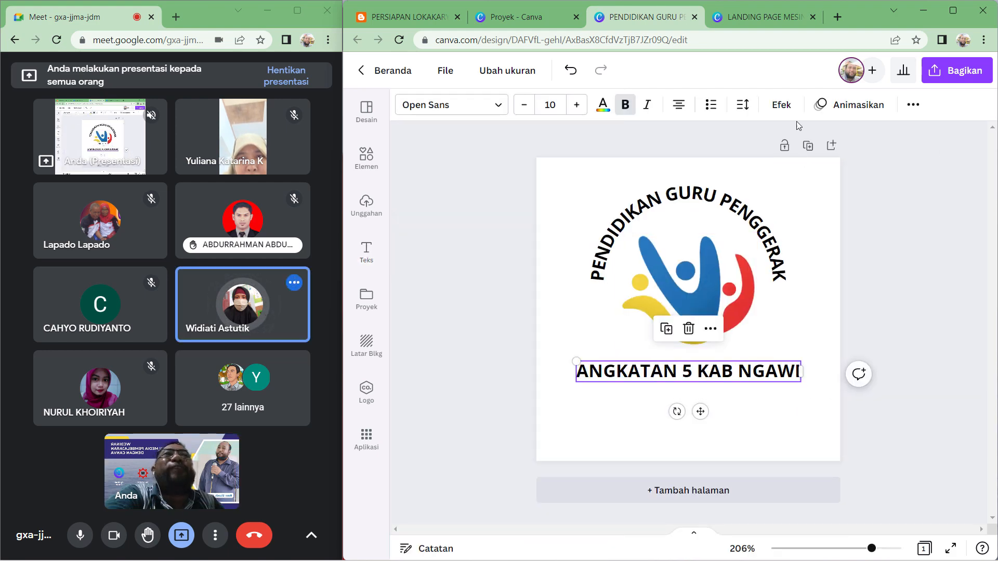
click(784, 106)
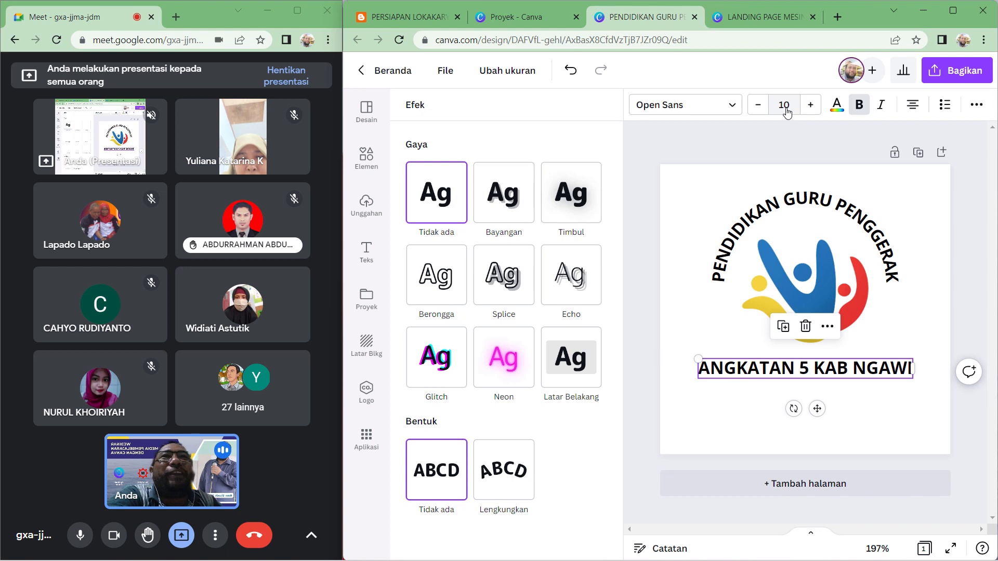
click(501, 493)
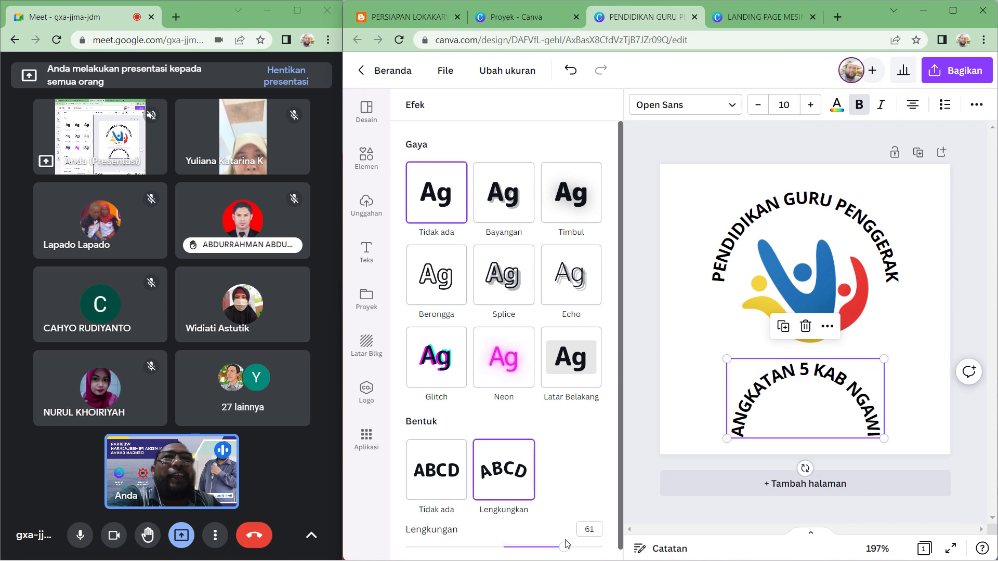
drag(565, 547, 457, 514)
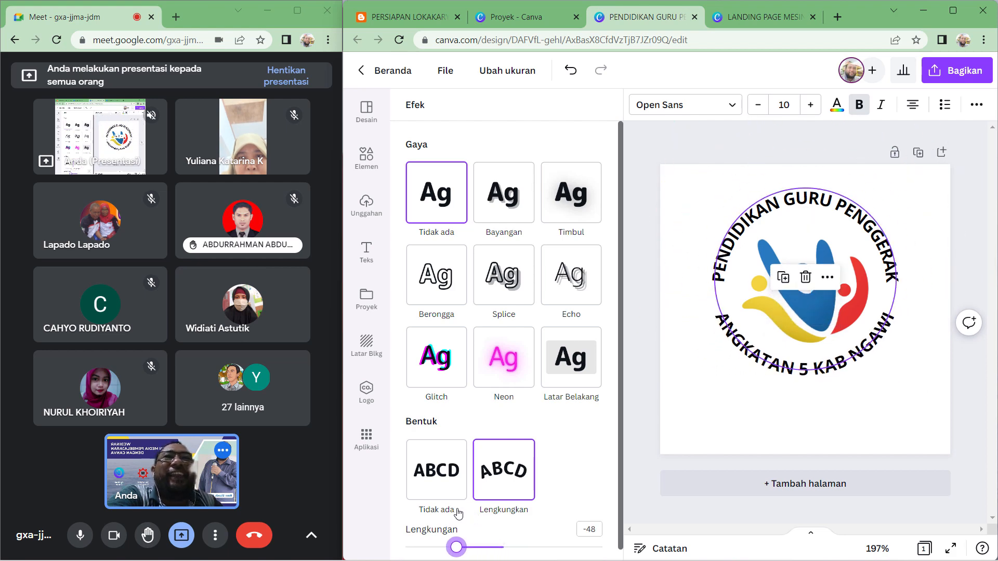
click(456, 548)
click(304, 143)
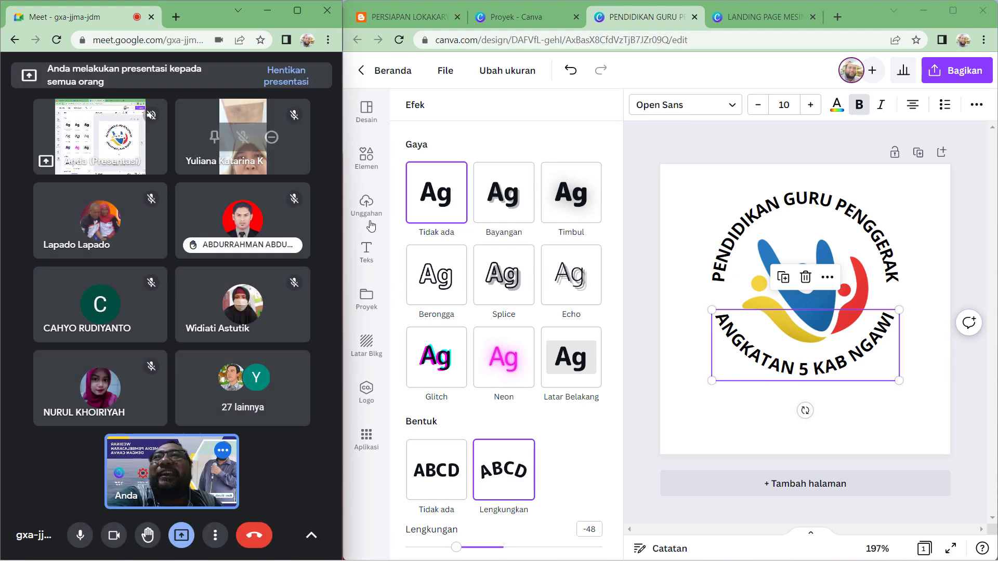
drag(460, 553, 456, 553)
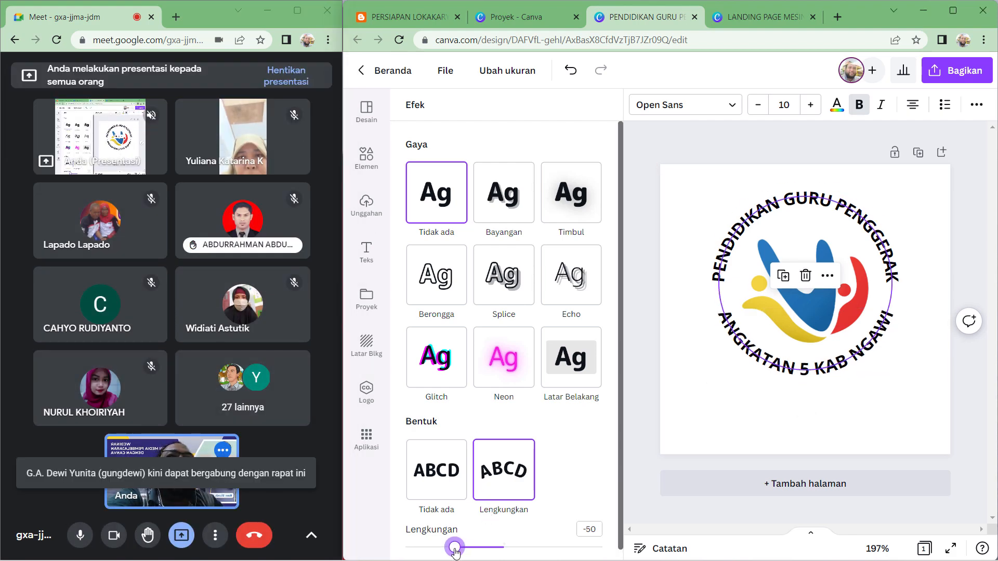
click(958, 391)
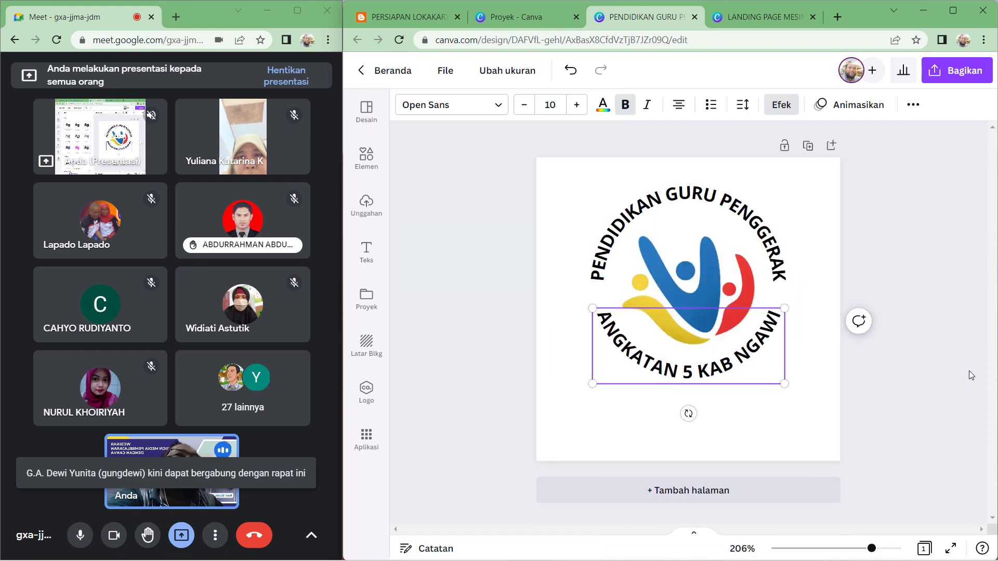
- Compare with the reference pin and color the lower ANGKATAN 5 KAB NGAWI text red from the logo's photo colors
click(946, 337)
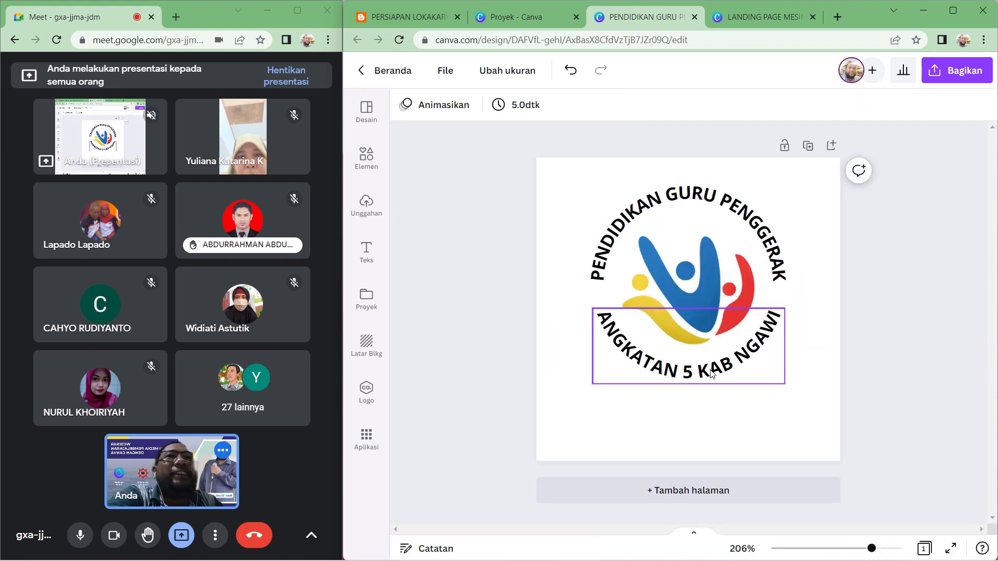
drag(713, 375, 710, 373)
click(977, 283)
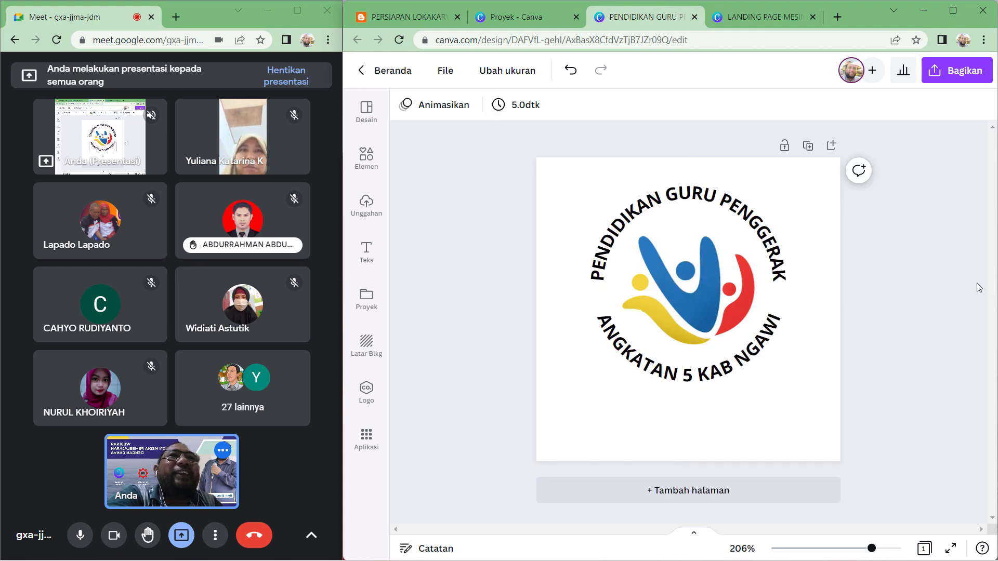
click(723, 378)
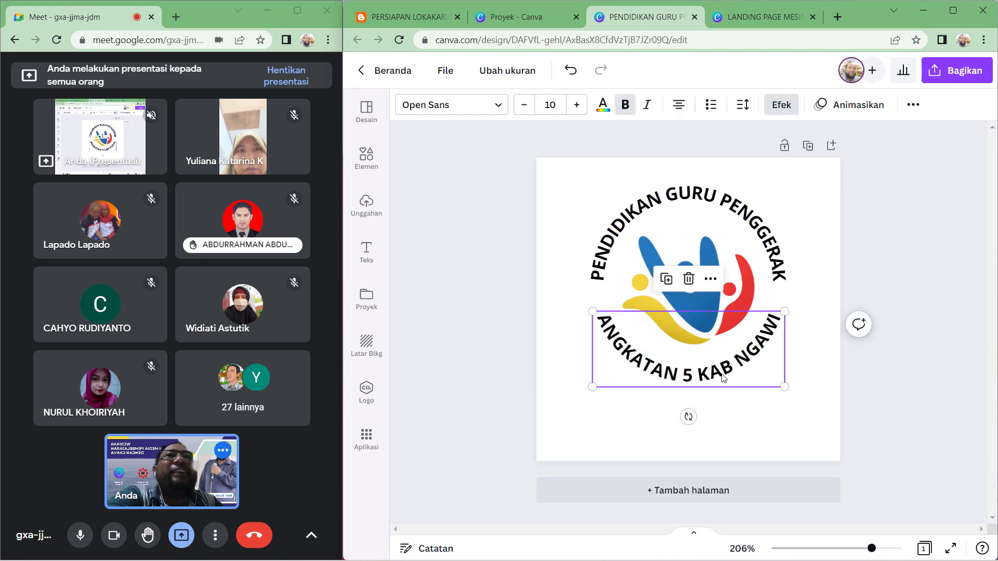
click(394, 18)
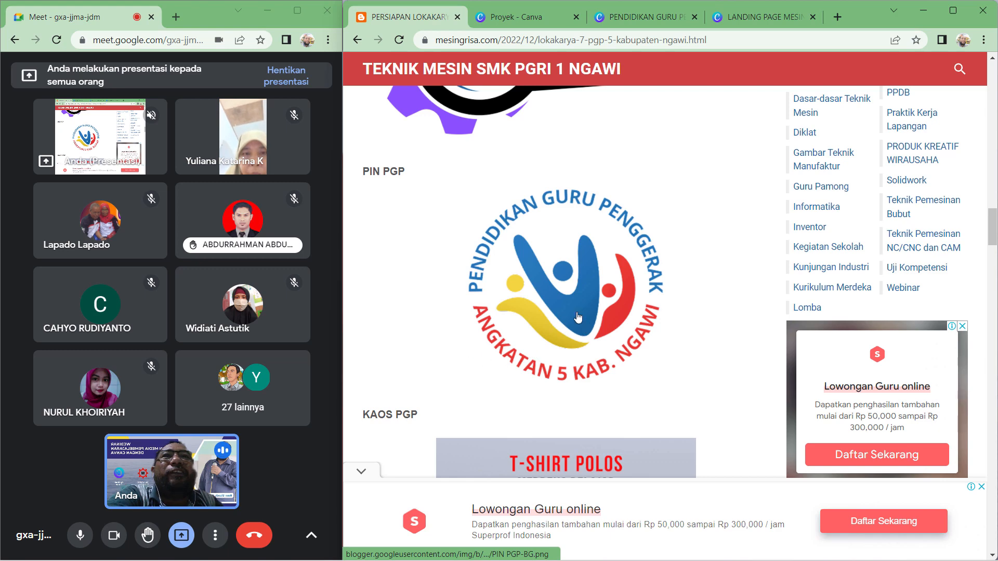
click(649, 17)
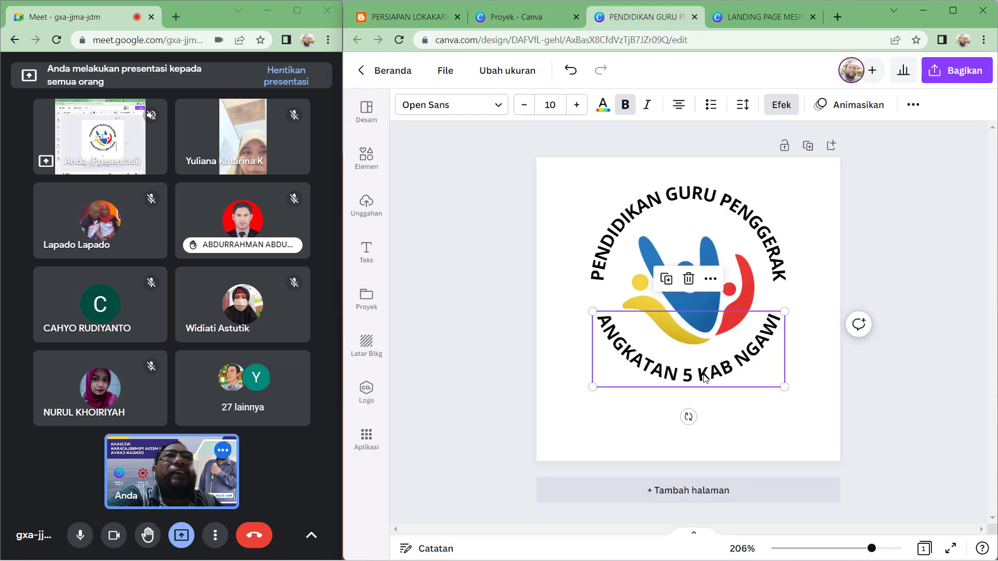
click(603, 107)
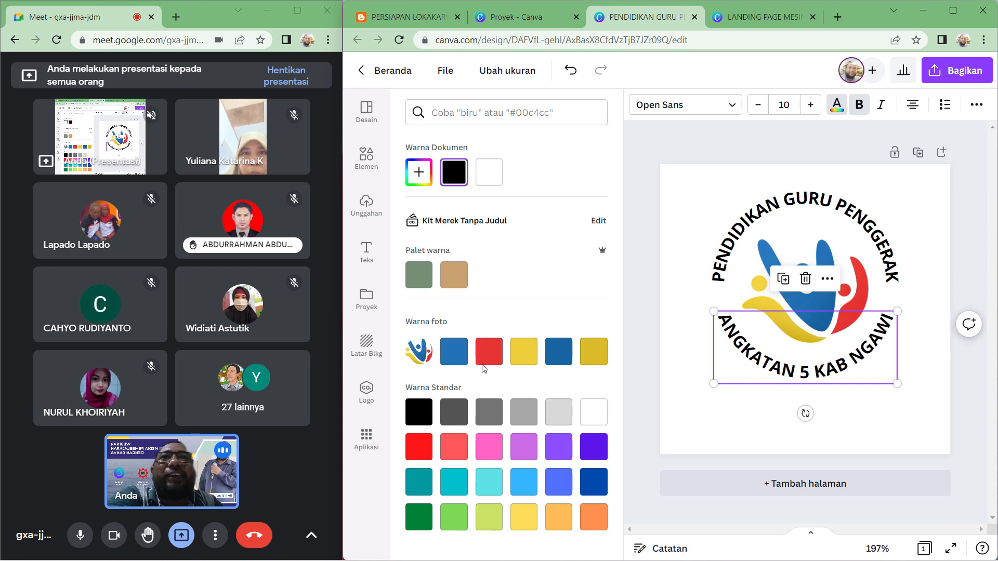
click(489, 352)
click(616, 68)
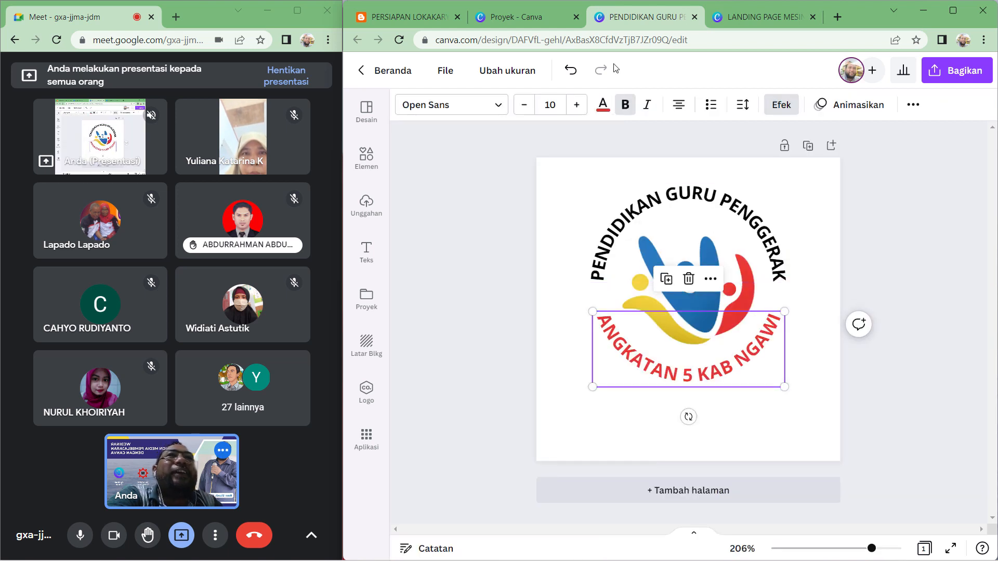
- Check the reference pin, then color the top PENDIDIKAN GURU PENGGERAK text blue from the logo's photo colors
click(408, 19)
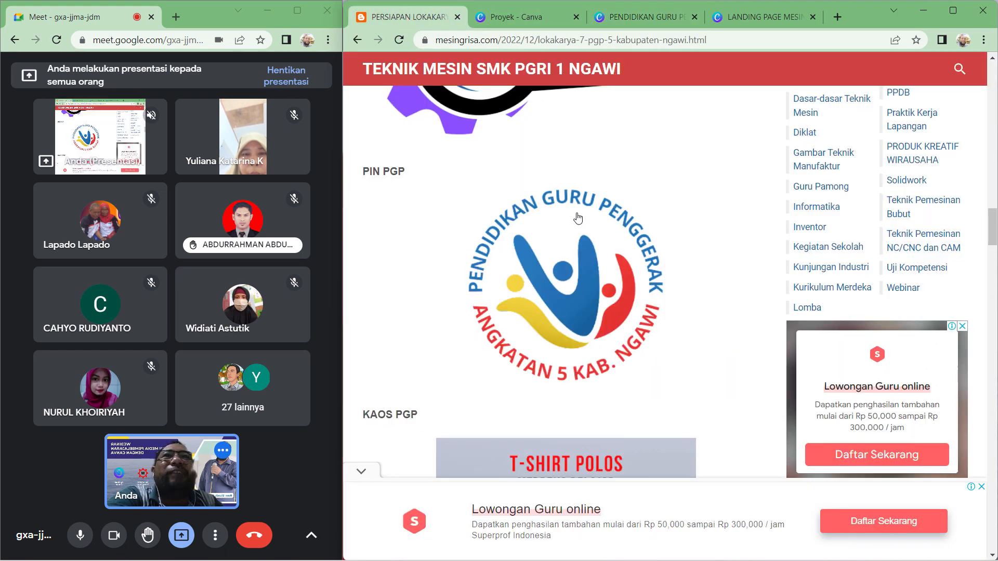
click(644, 7)
click(732, 203)
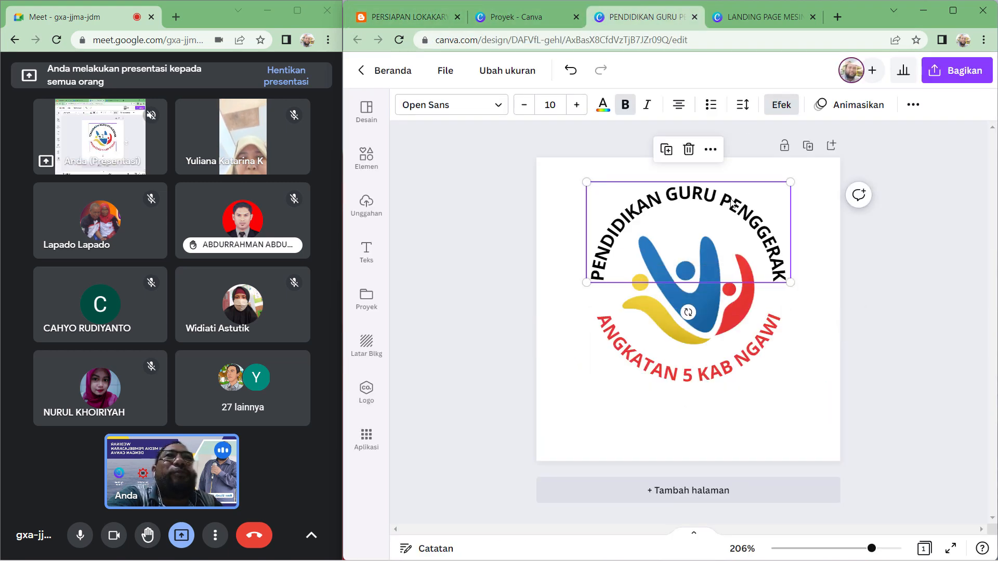
click(603, 106)
click(460, 360)
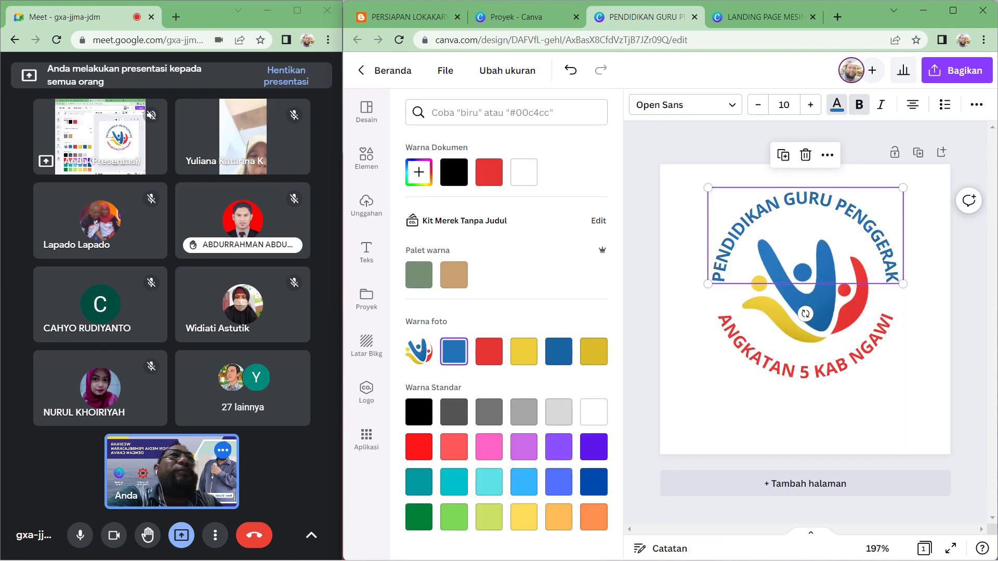
click(969, 238)
click(976, 355)
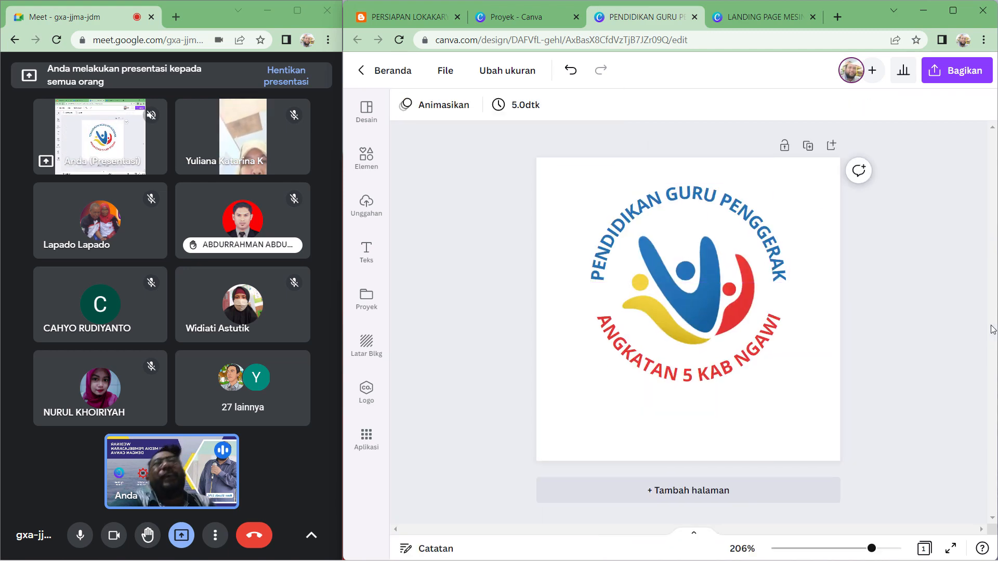
- Select the logo and both curved texts, group them, and move the group slightly down on the pin
drag(812, 203, 608, 391)
right_click(669, 370)
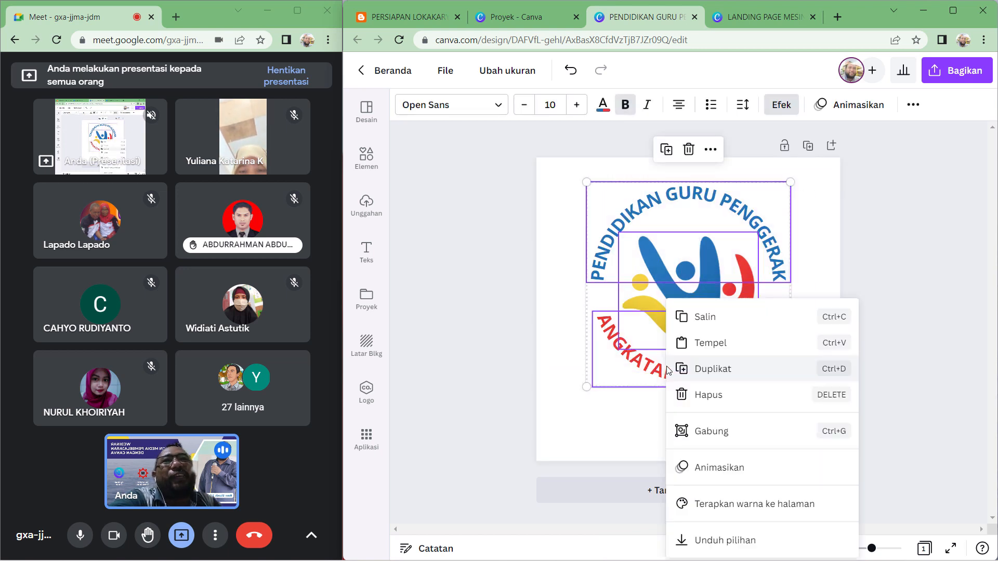
click(705, 431)
drag(686, 254, 688, 278)
click(938, 246)
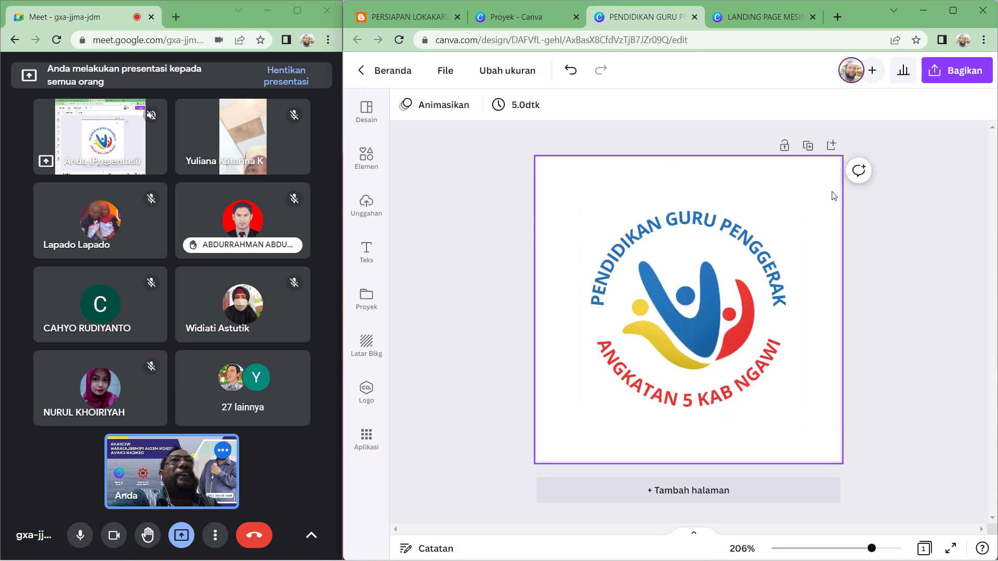
- Enlarge the grouped logo and text from its corners so it fills more of the pin
click(614, 366)
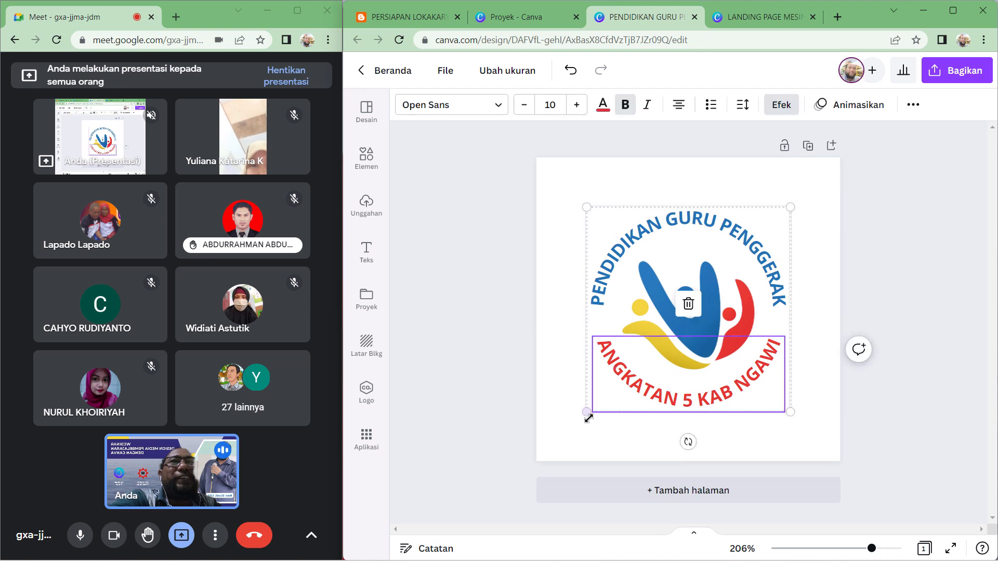
drag(587, 413, 567, 431)
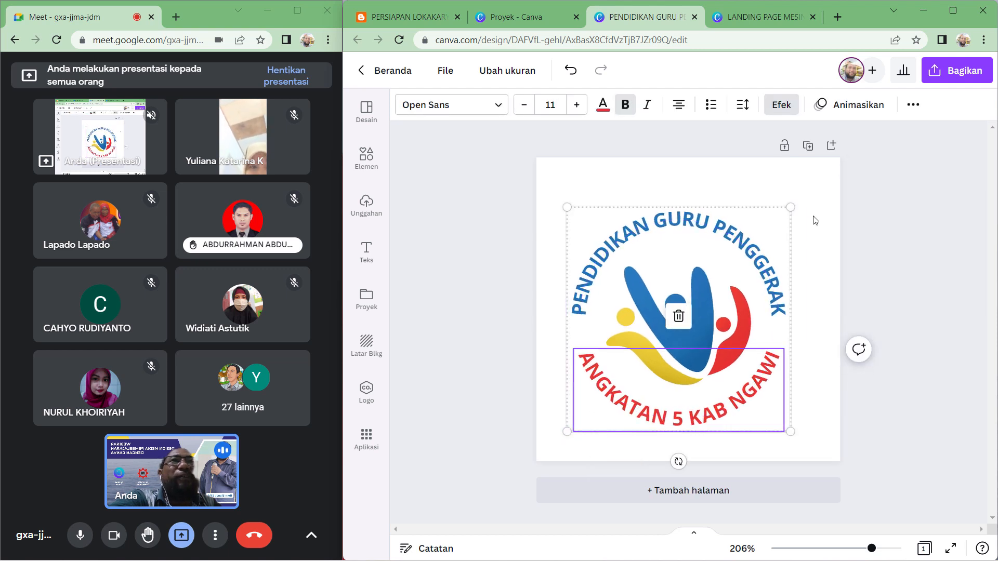
drag(792, 208, 827, 194)
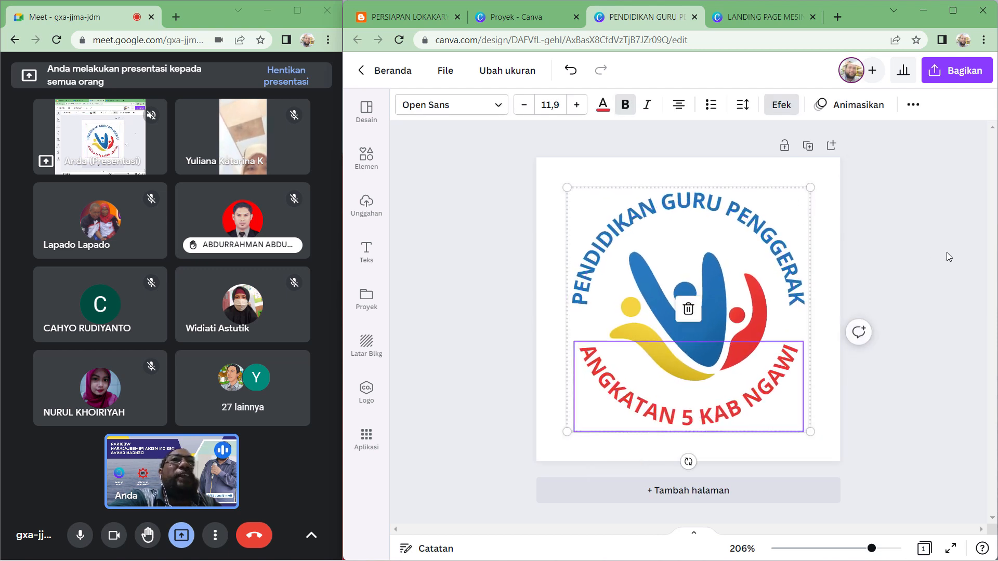
click(947, 252)
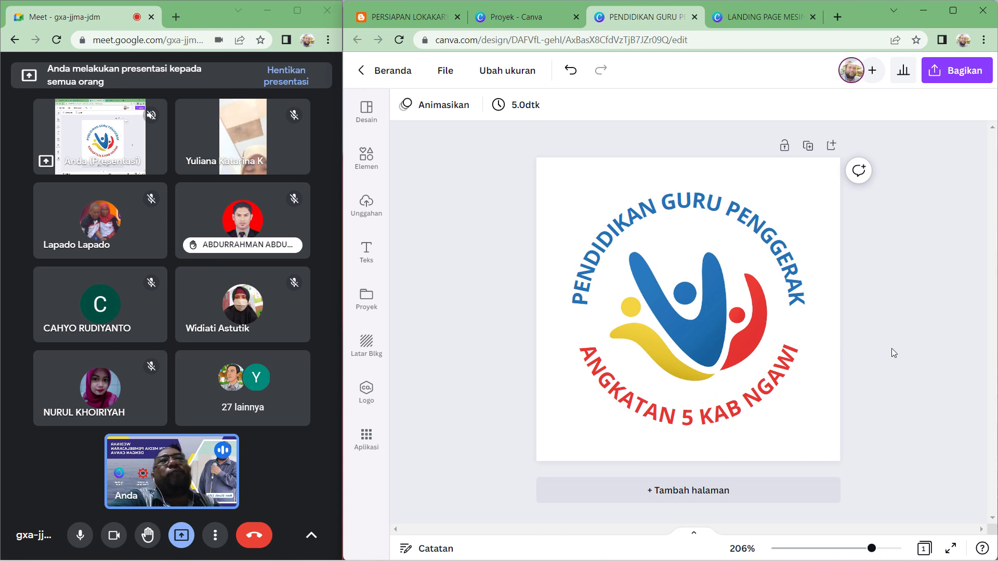